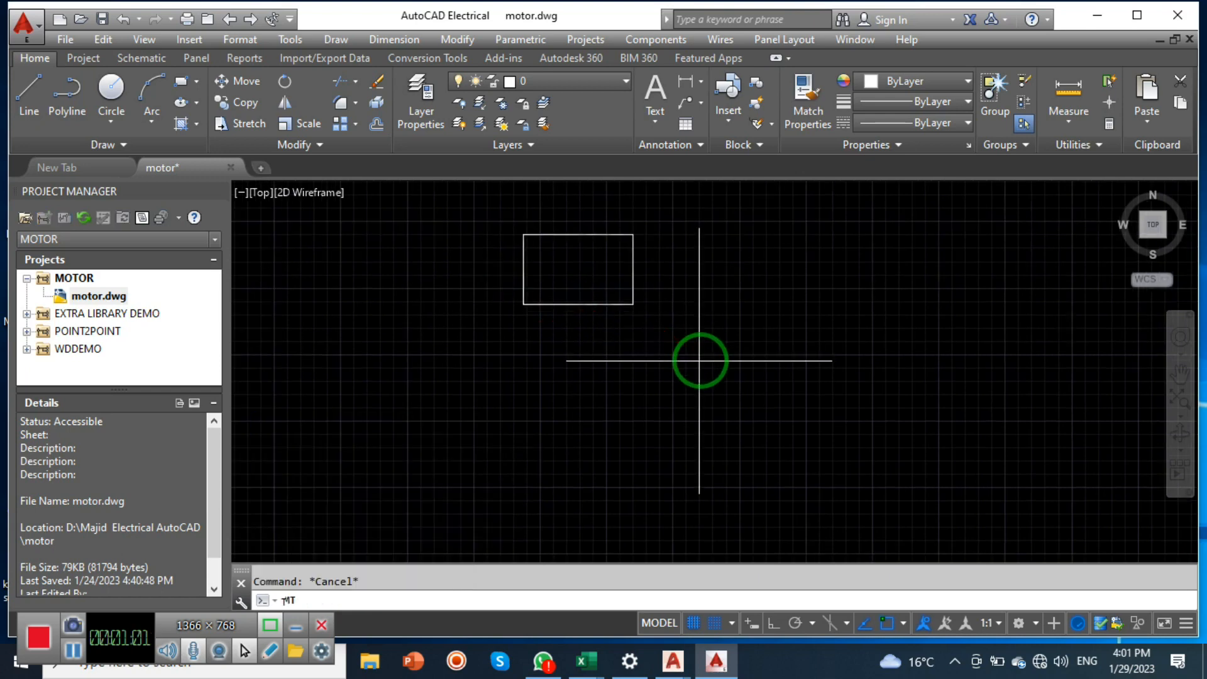
# Step: Start multiline text inside the rectangle, choose its Height option, and turn off snap and grid display
pyautogui.press('Return')
pyautogui.scroll(4, 560, 255)
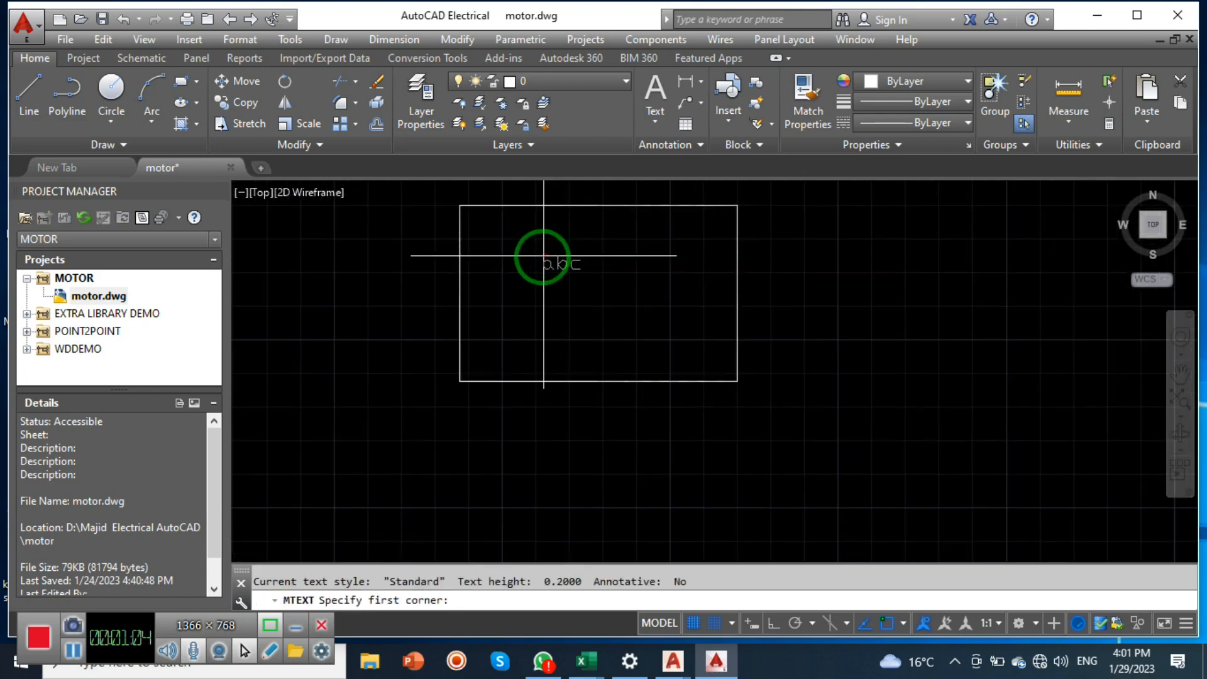
pyautogui.click(543, 247)
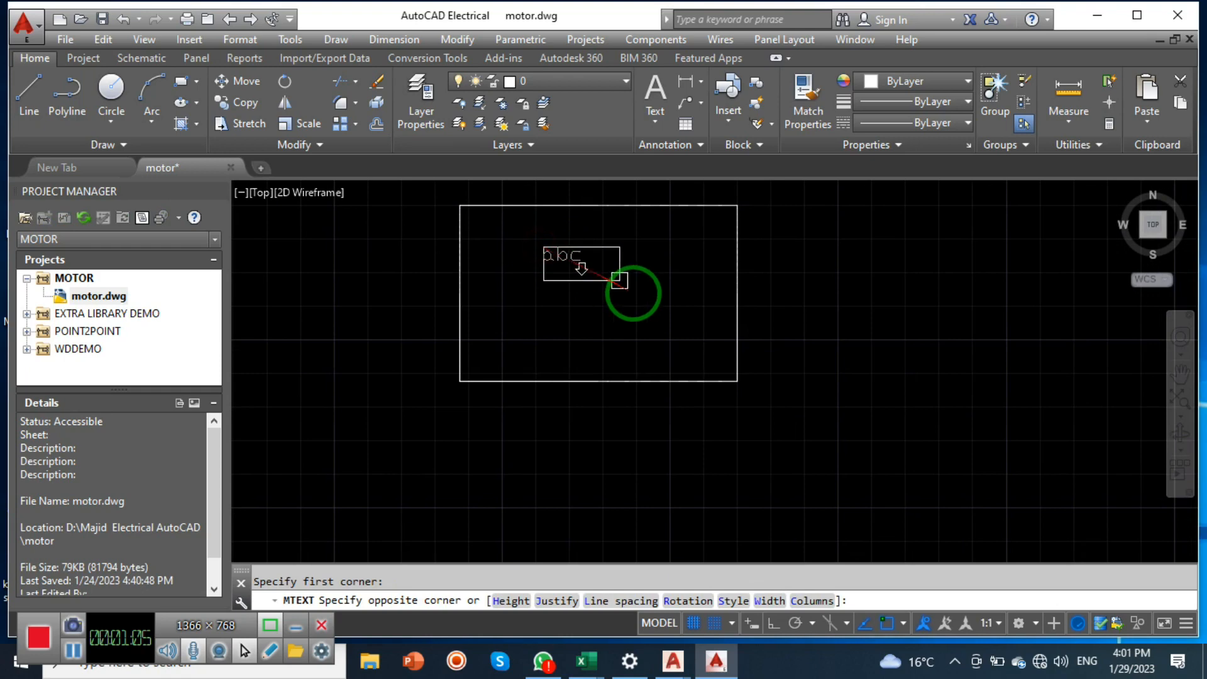
pyautogui.click(513, 600)
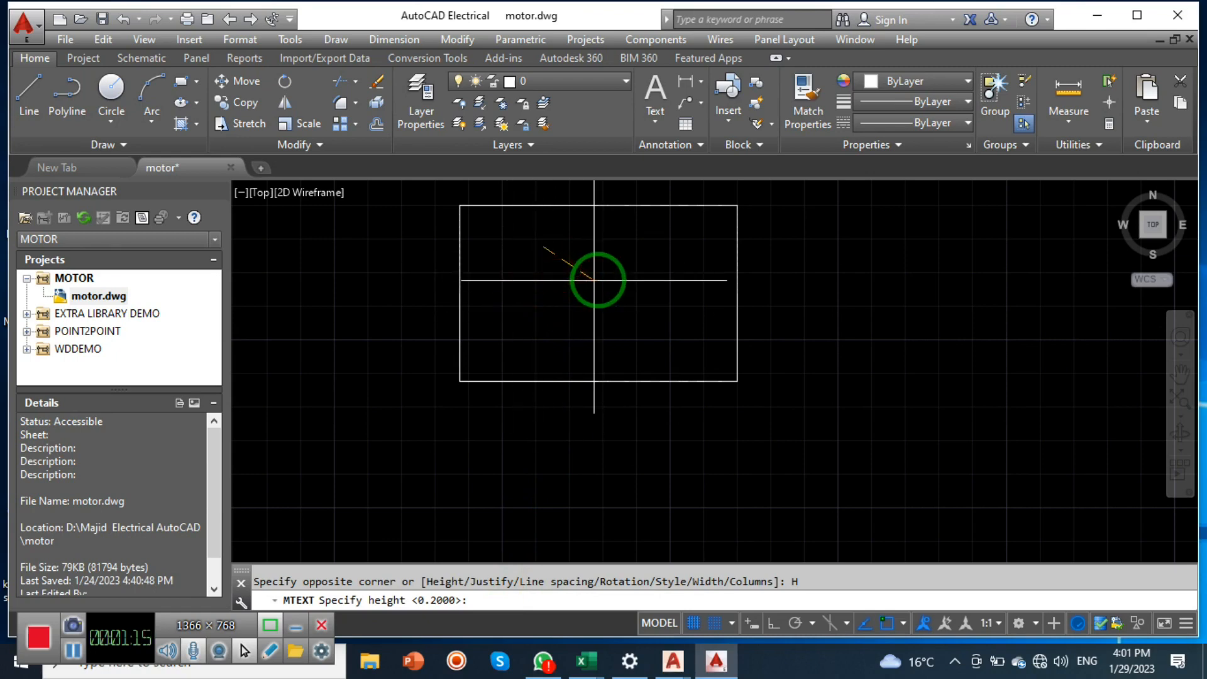
pyautogui.scroll(2, 546, 265)
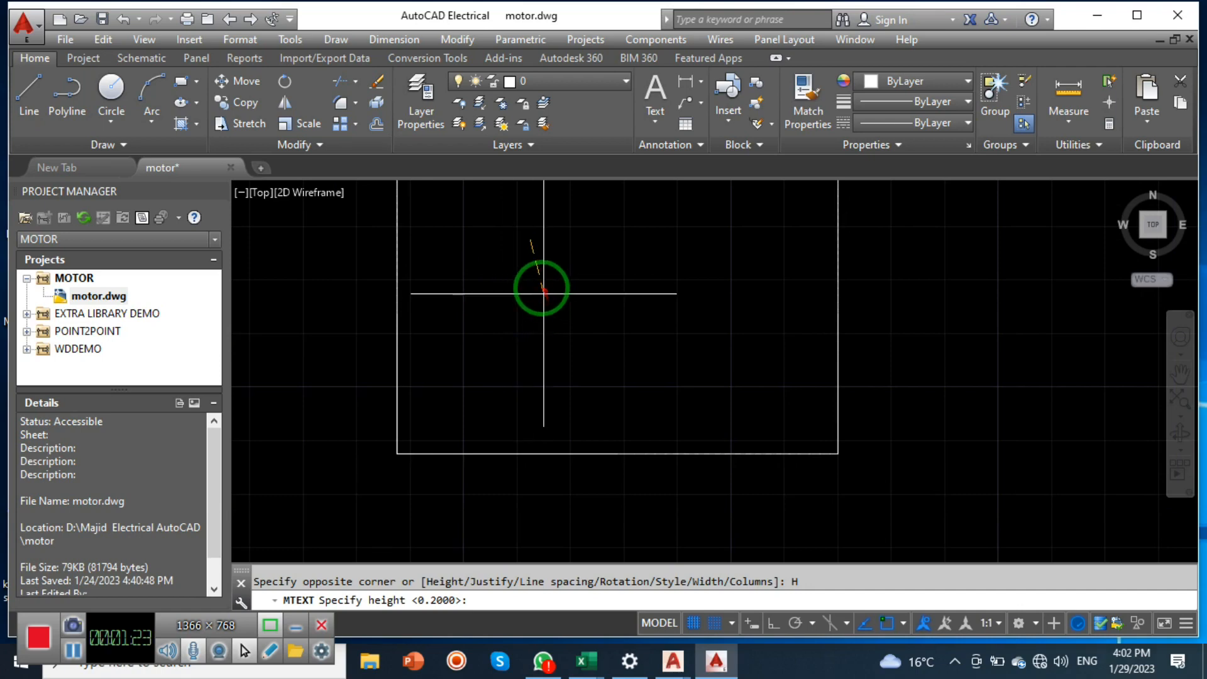
pyautogui.click(715, 627)
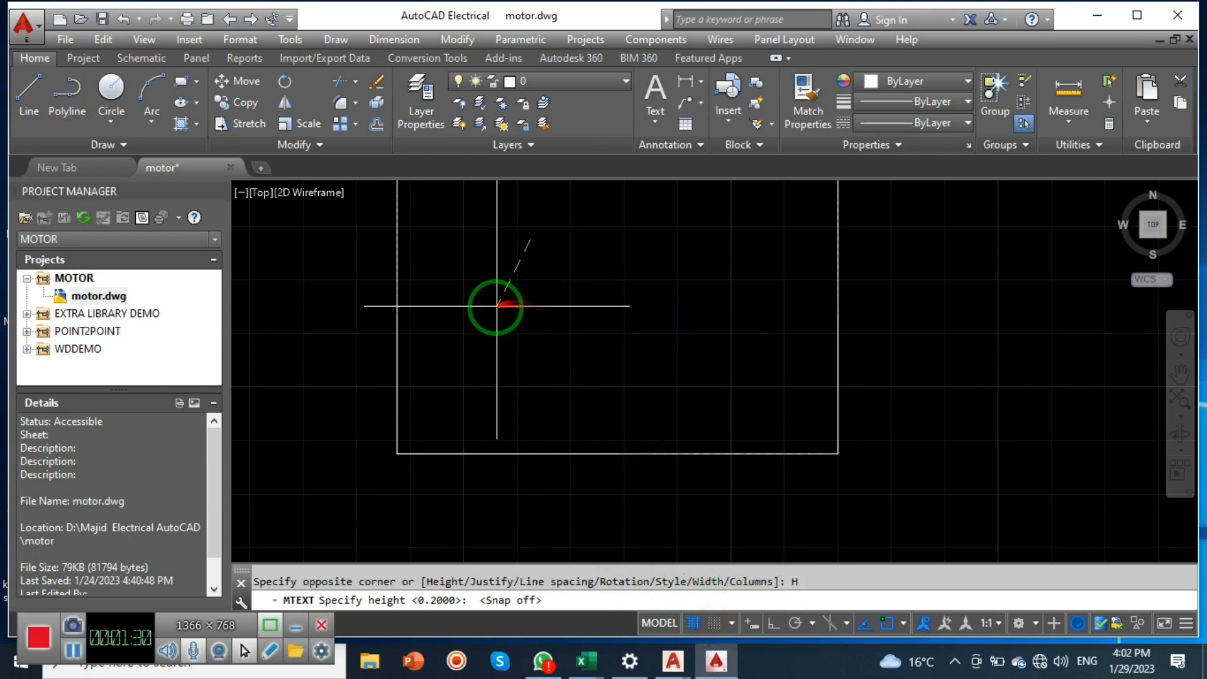
pyautogui.click(694, 623)
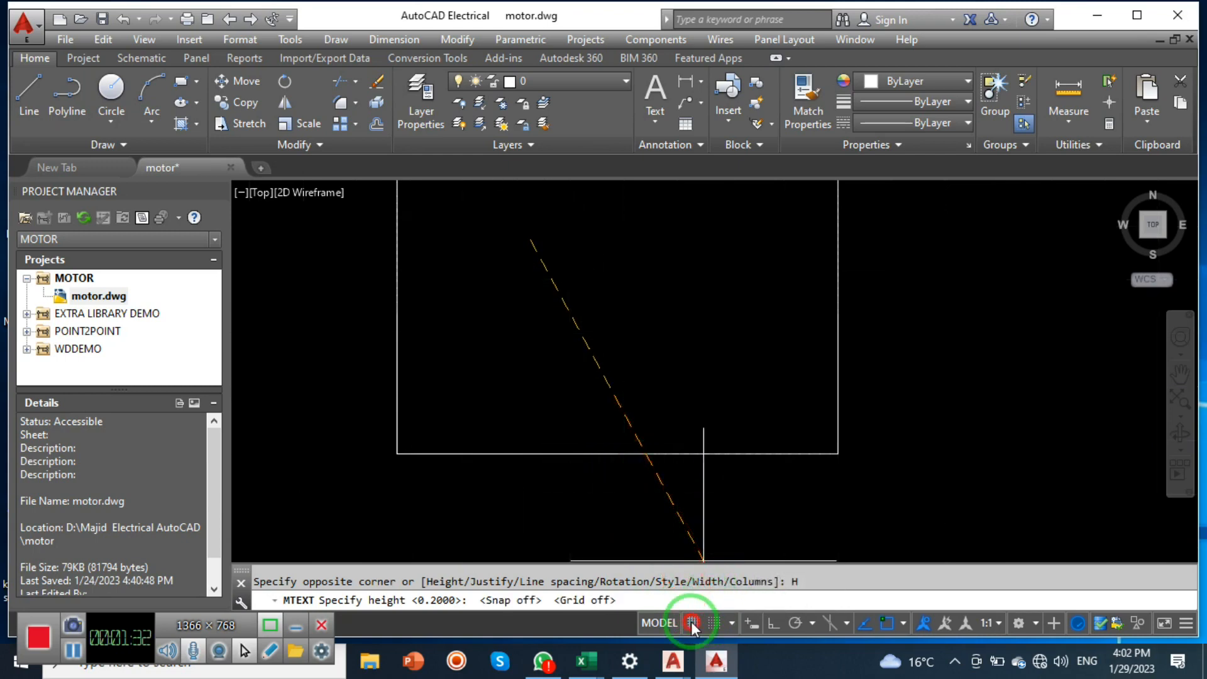
# Step: Pick a text height of about 0.28 in the drawing and place the text frame's opposite corner inside the rectangle
pyautogui.scroll(-1, 572, 321)
pyautogui.scroll(4, 572, 321)
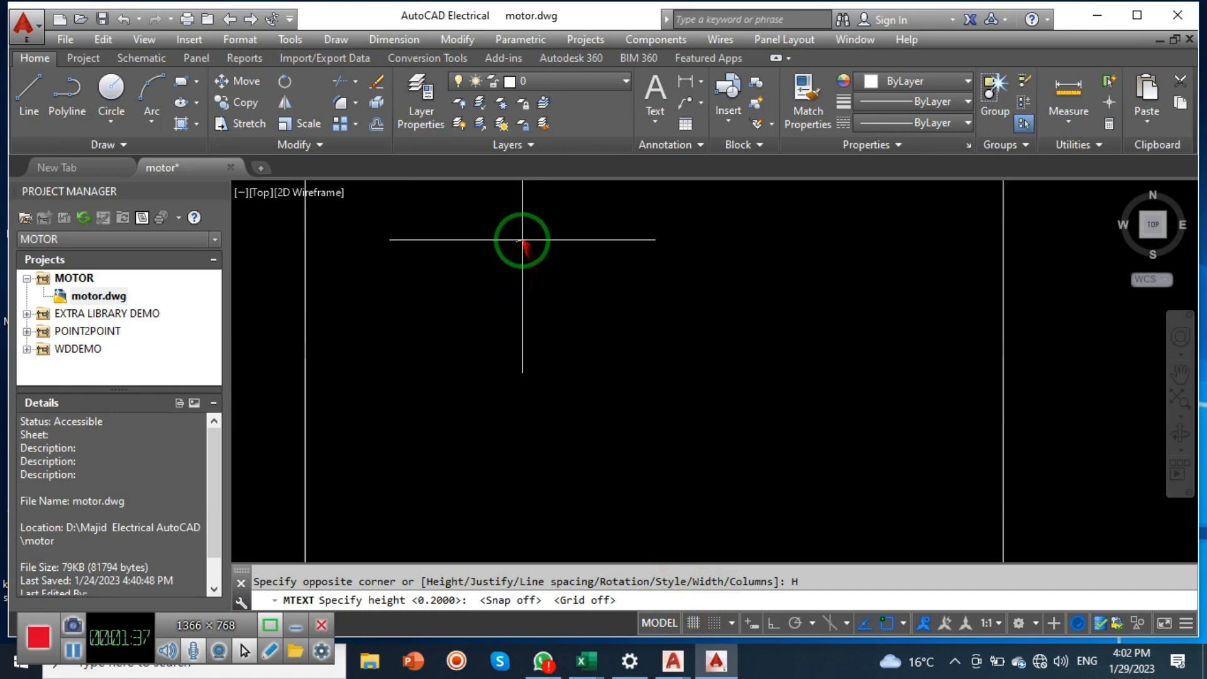
pyautogui.click(522, 291)
pyautogui.scroll(-1, 576, 301)
pyautogui.click(791, 316)
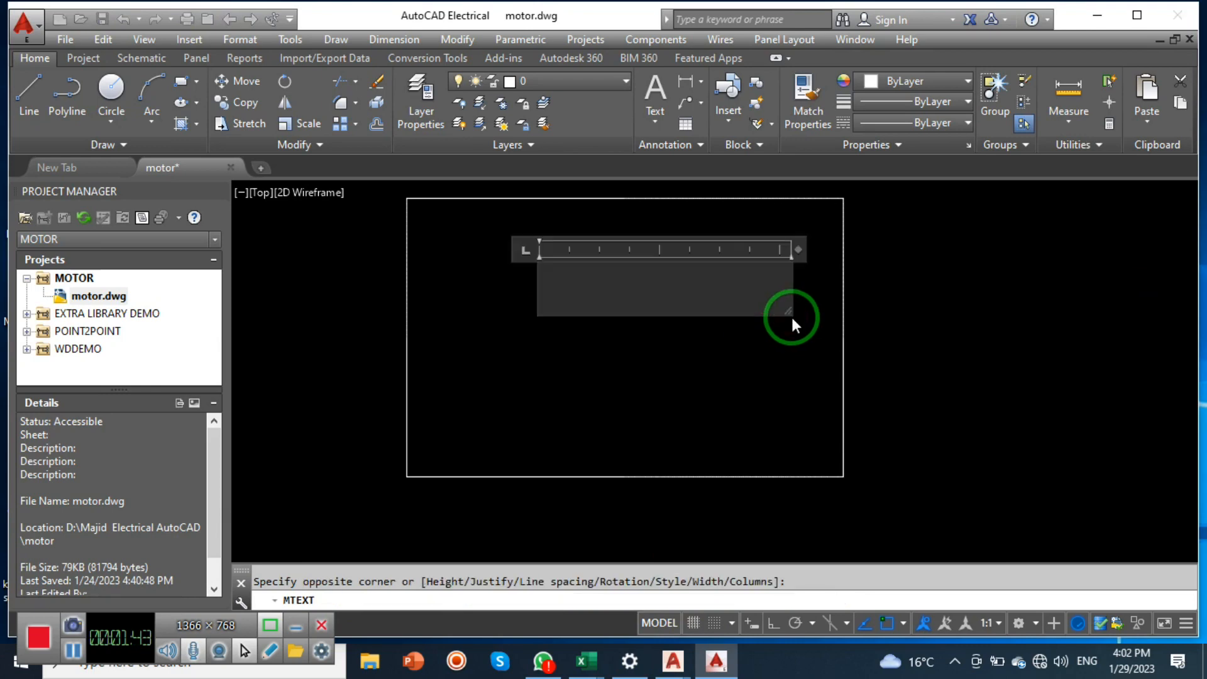
# Step: Enter "Power Station" as the text, widen the frame so it fits on one line, and finish editing
pyautogui.write('Pow')
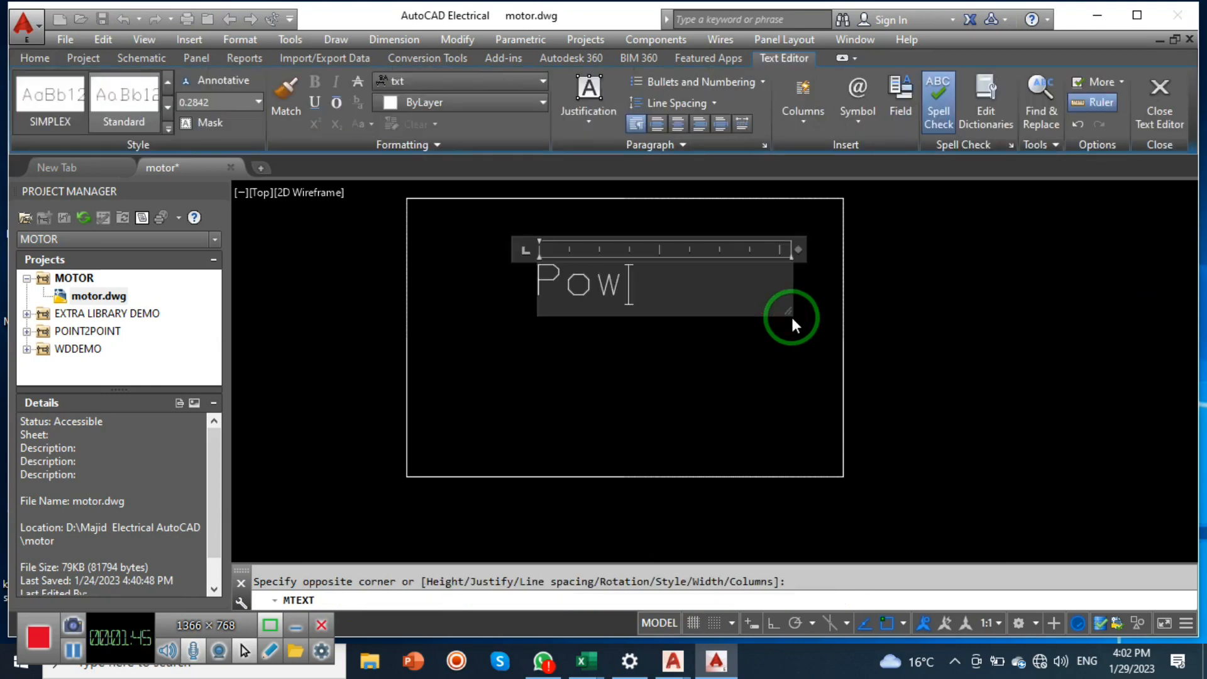
pyautogui.write('er Station')
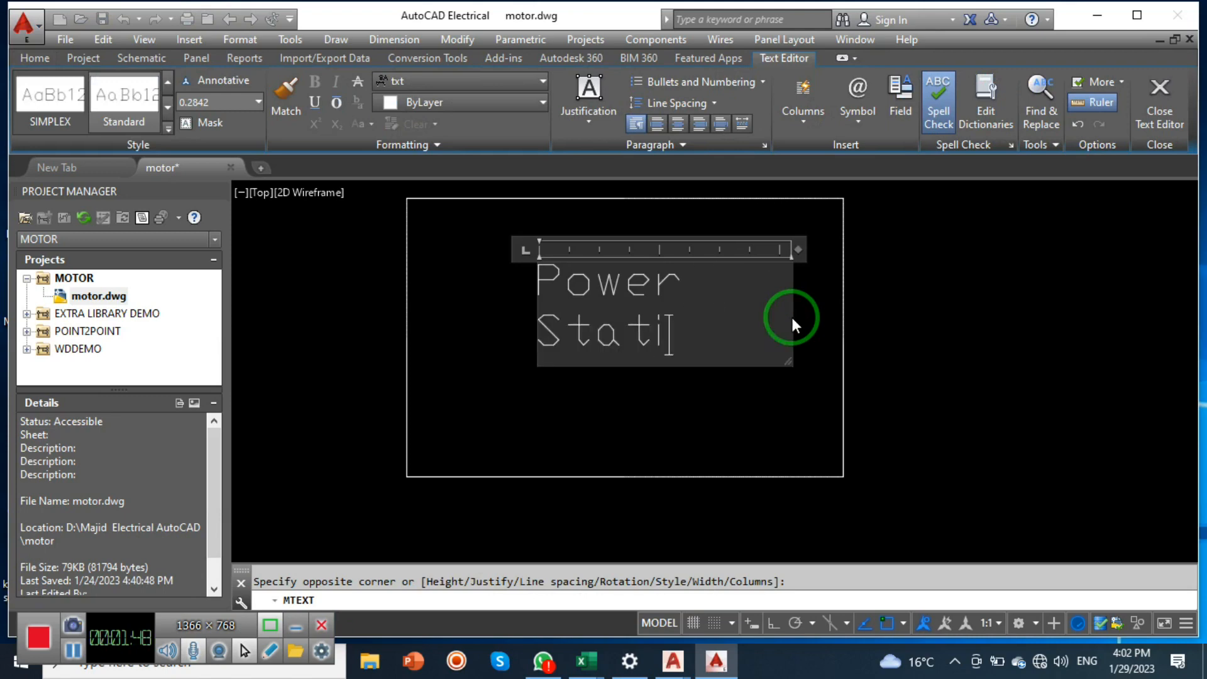
pyautogui.moveTo(795, 249); pyautogui.dragTo(909, 250)
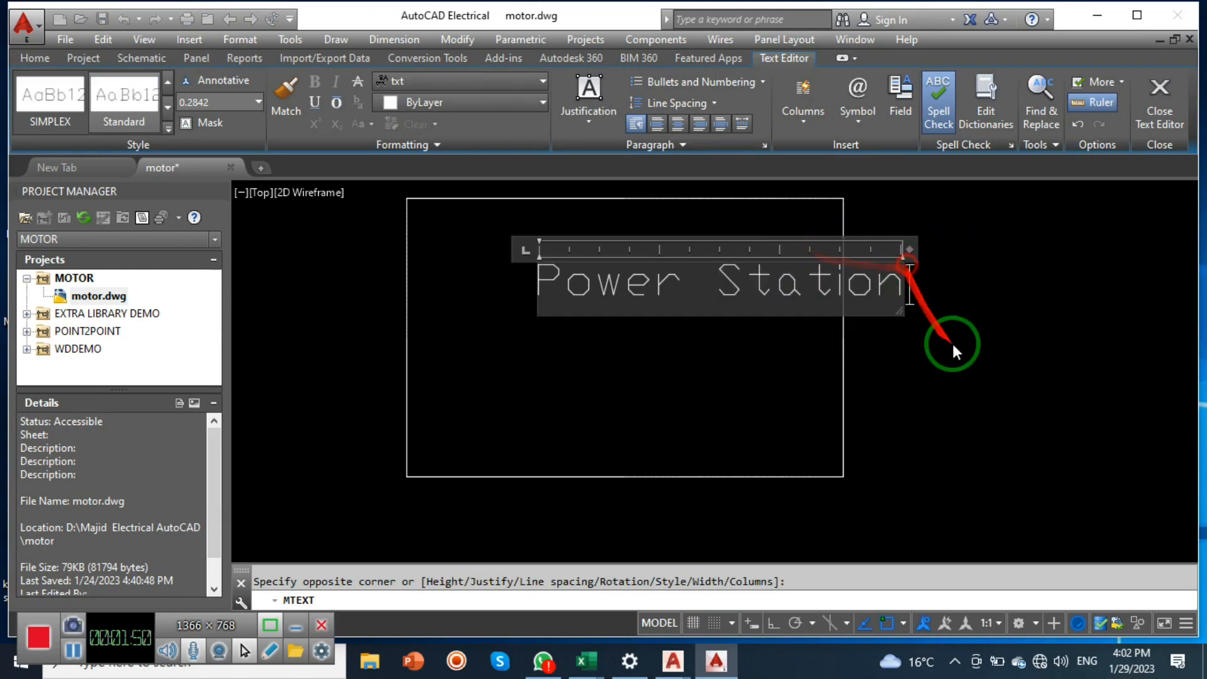
pyautogui.click(991, 395)
# Step: Move the "Power Station" text left and down so that it sits inside the rectangle
pyautogui.click(718, 276)
pyautogui.write('m')
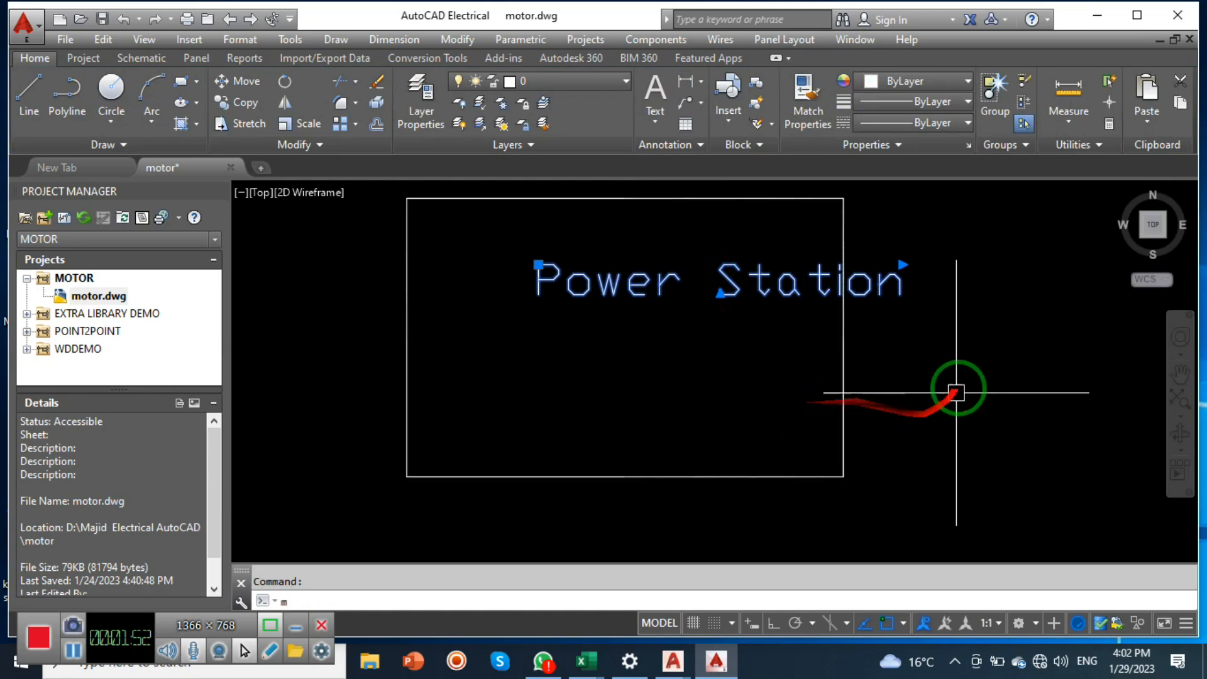
pyautogui.press('Return')
pyautogui.click(997, 358)
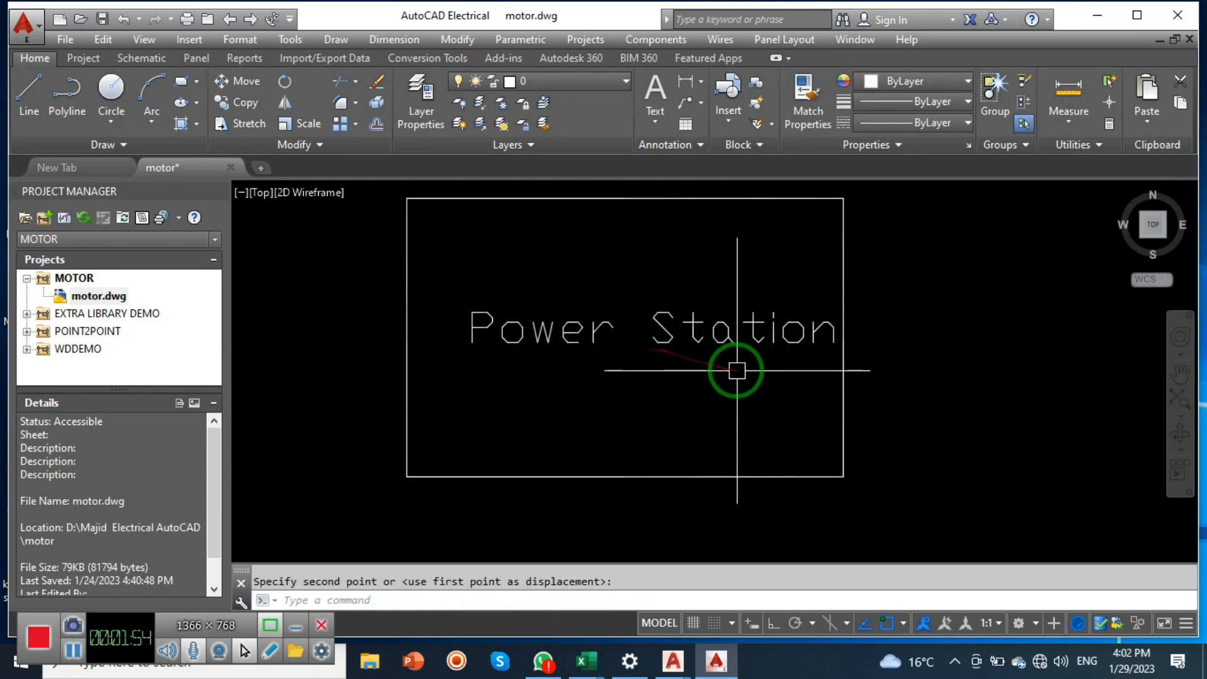
pyautogui.click(719, 340)
pyautogui.write('m')
pyautogui.press('Return')
pyautogui.click(994, 411)
pyautogui.click(987, 410)
# Step: Draw a vertical line downward from the midpoint of the rectangle's bottom edge with ortho mode on
pyautogui.scroll(-2, 781, 409)
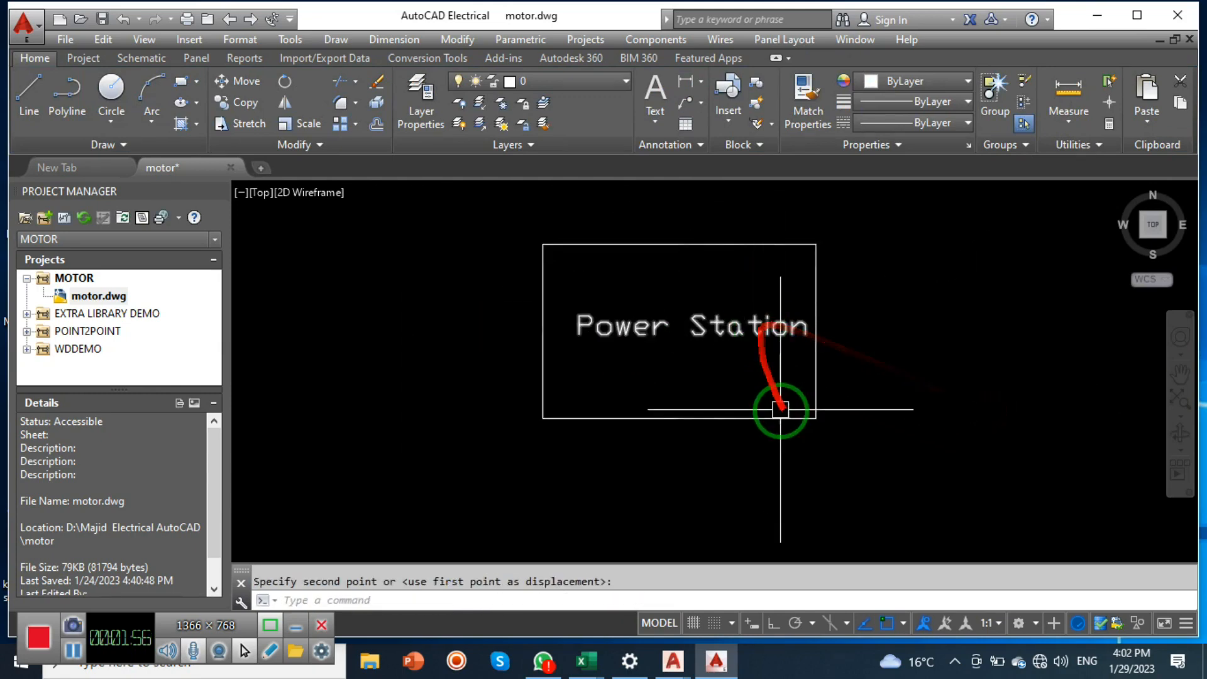
pyautogui.moveTo(782, 410); pyautogui.dragTo(741, 350, button='middle')
pyautogui.write('l')
pyautogui.press('Return')
pyautogui.click(647, 356)
pyautogui.scroll(-3, 647, 377)
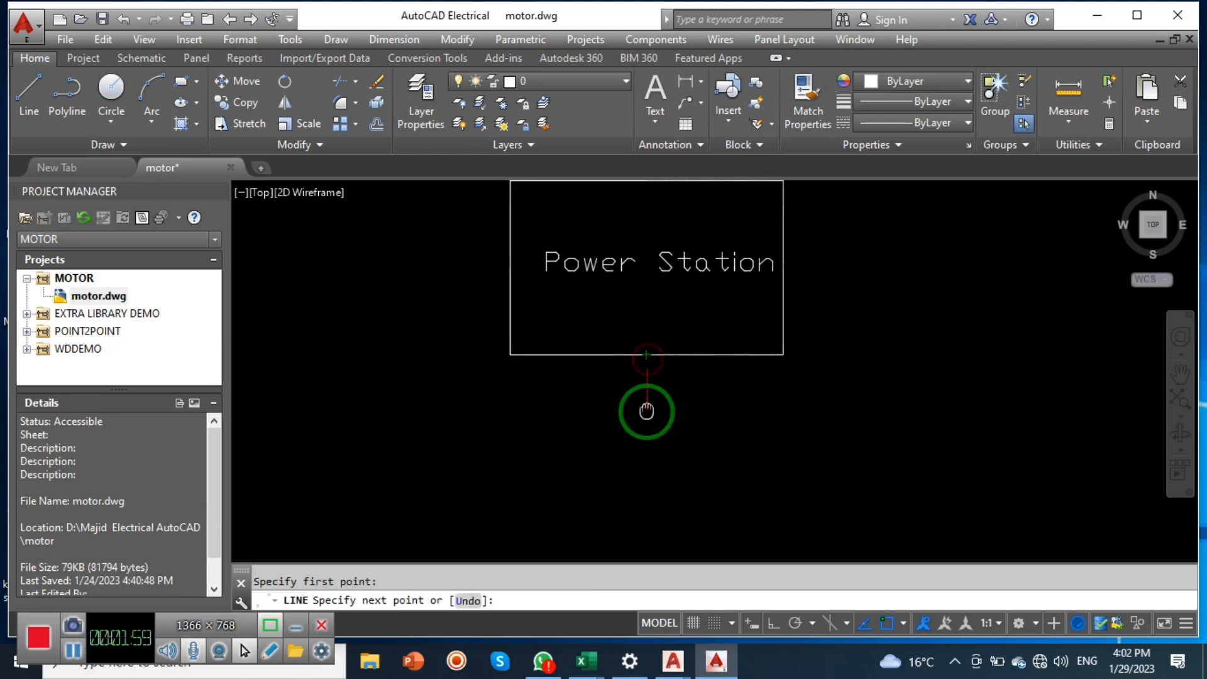
pyautogui.scroll(2, 653, 337)
pyautogui.click(774, 622)
pyautogui.click(681, 365)
pyautogui.press('Escape')
# Step: Insert a Transformer symbol from the fuses, circuit breakers and transformers group at the lower end of the vertical line
pyautogui.moveTo(628, 404); pyautogui.dragTo(680, 429, button='middle')
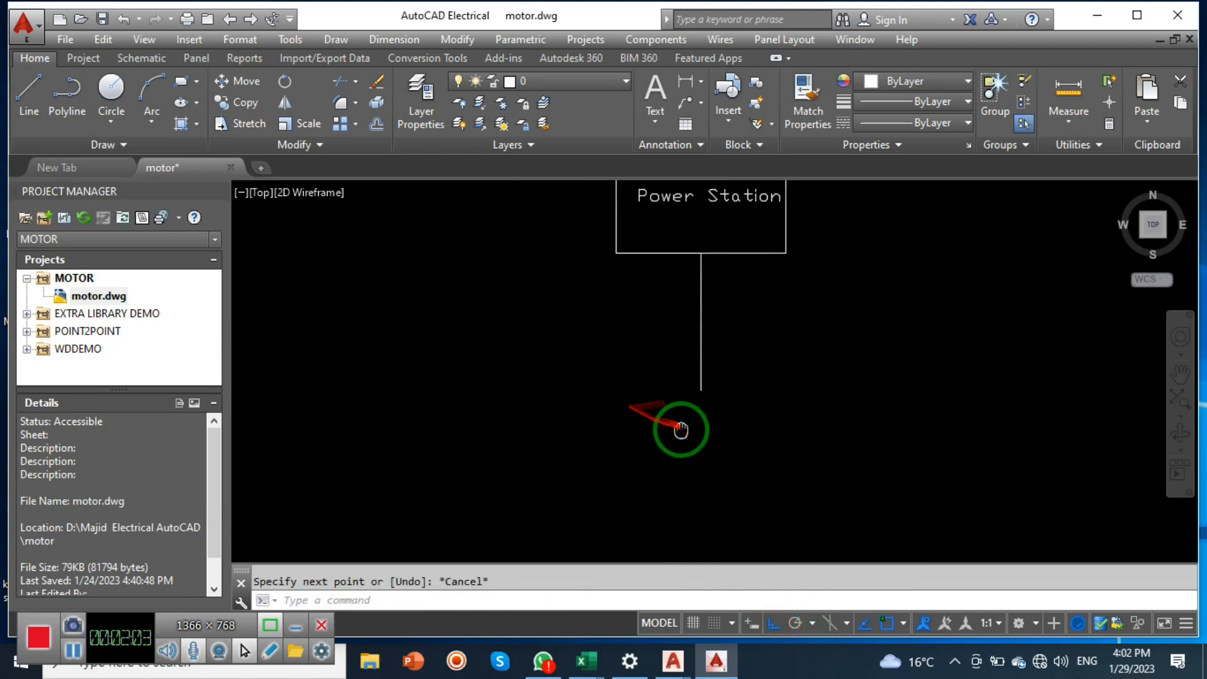
pyautogui.click(139, 58)
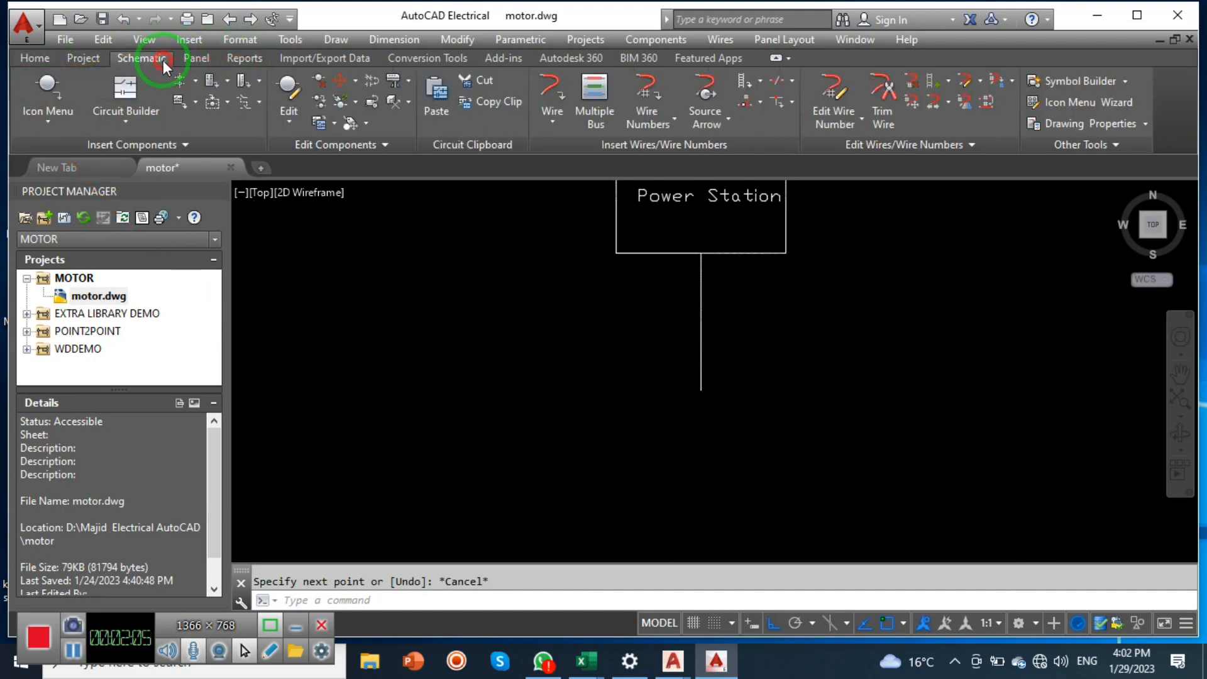
pyautogui.click(37, 115)
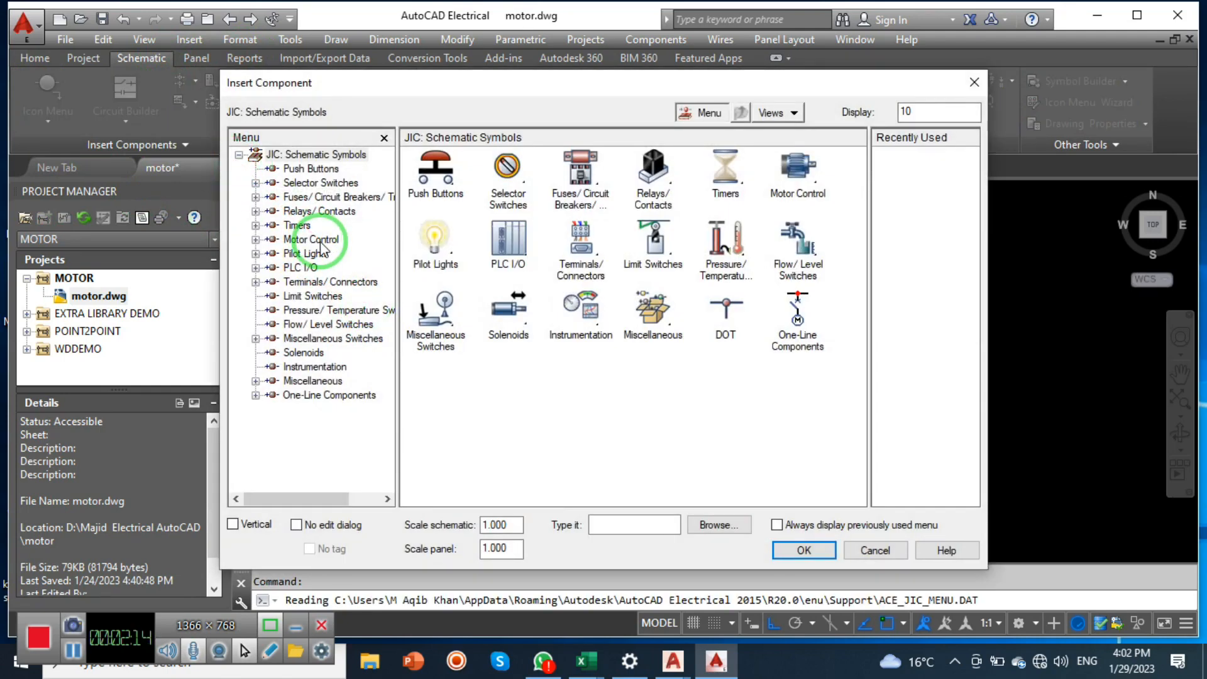
pyautogui.click(561, 217)
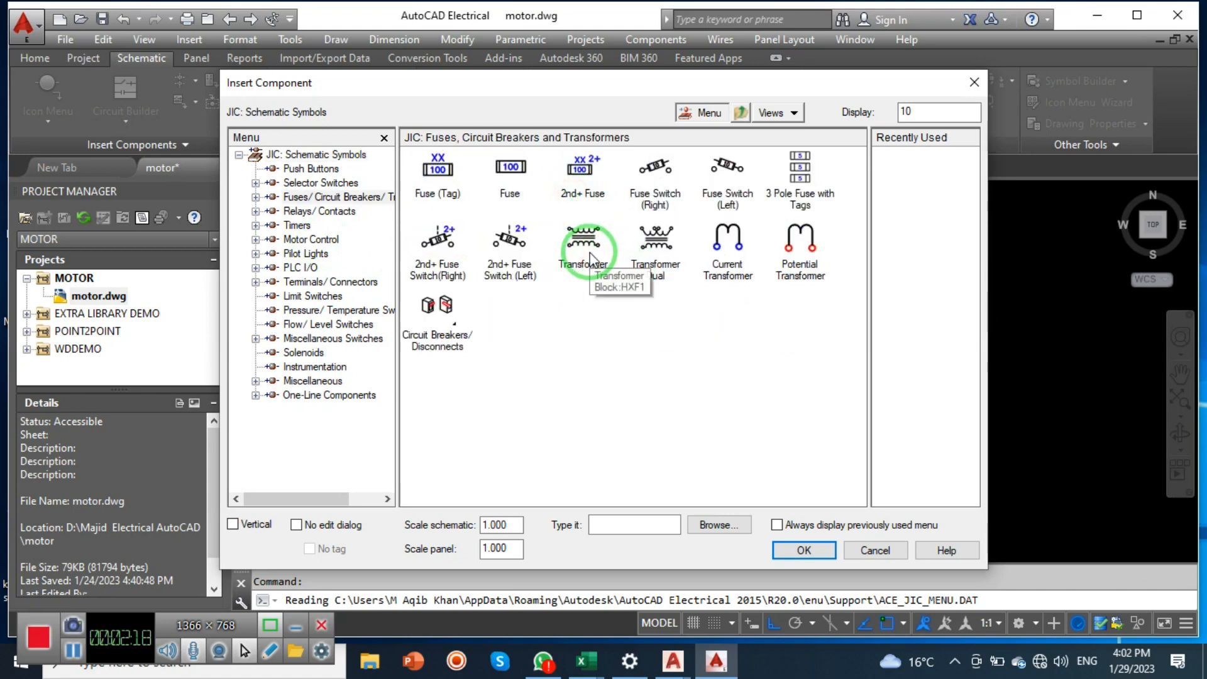
pyautogui.click(584, 247)
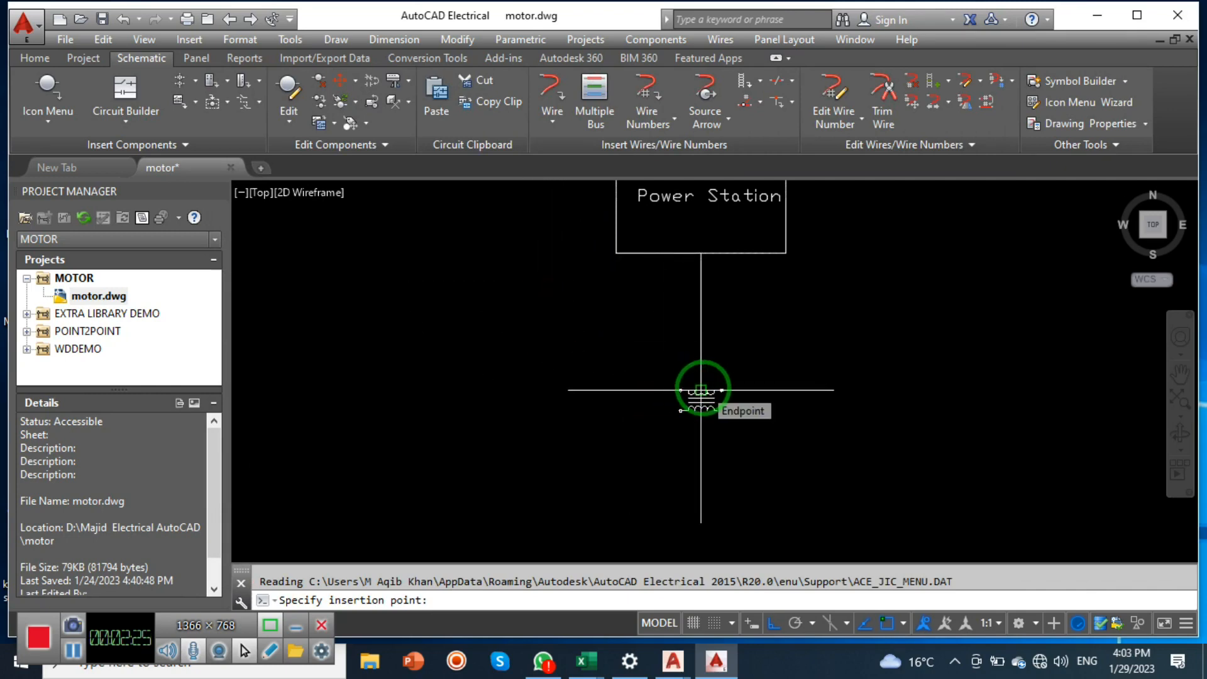
pyautogui.click(703, 388)
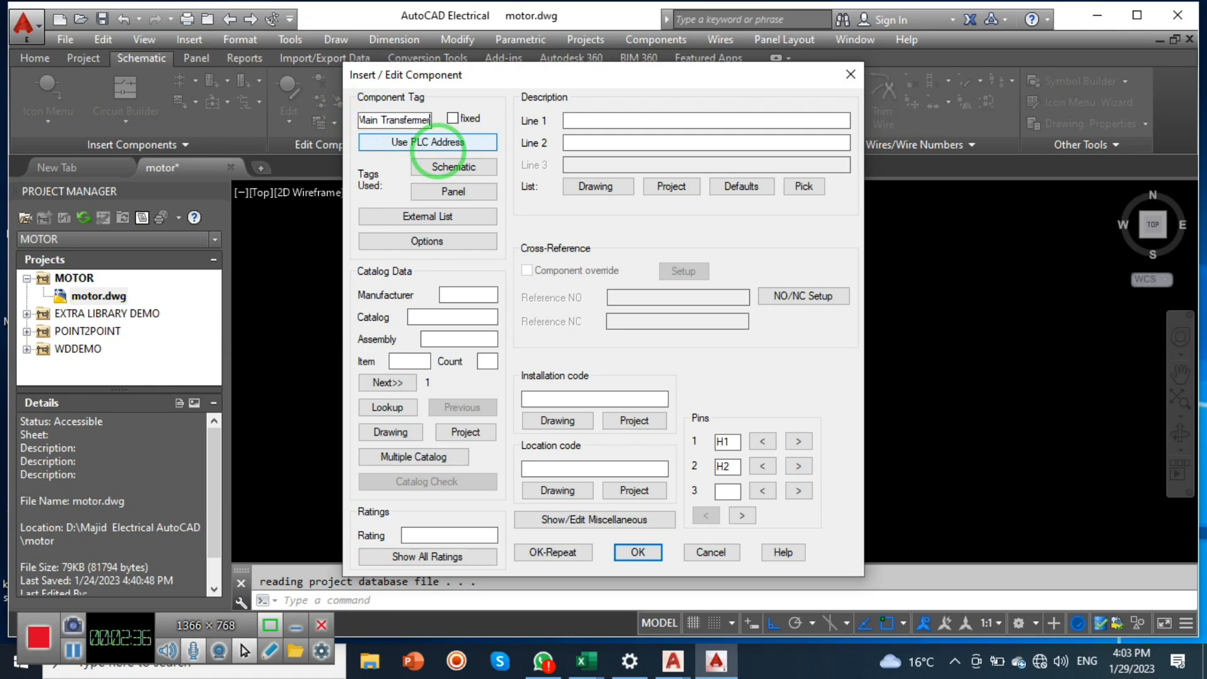
# Step: Set the transformer's component tag to "Main Transfermer", leave the description lines empty, and accept the component data
pyautogui.click(593, 114)
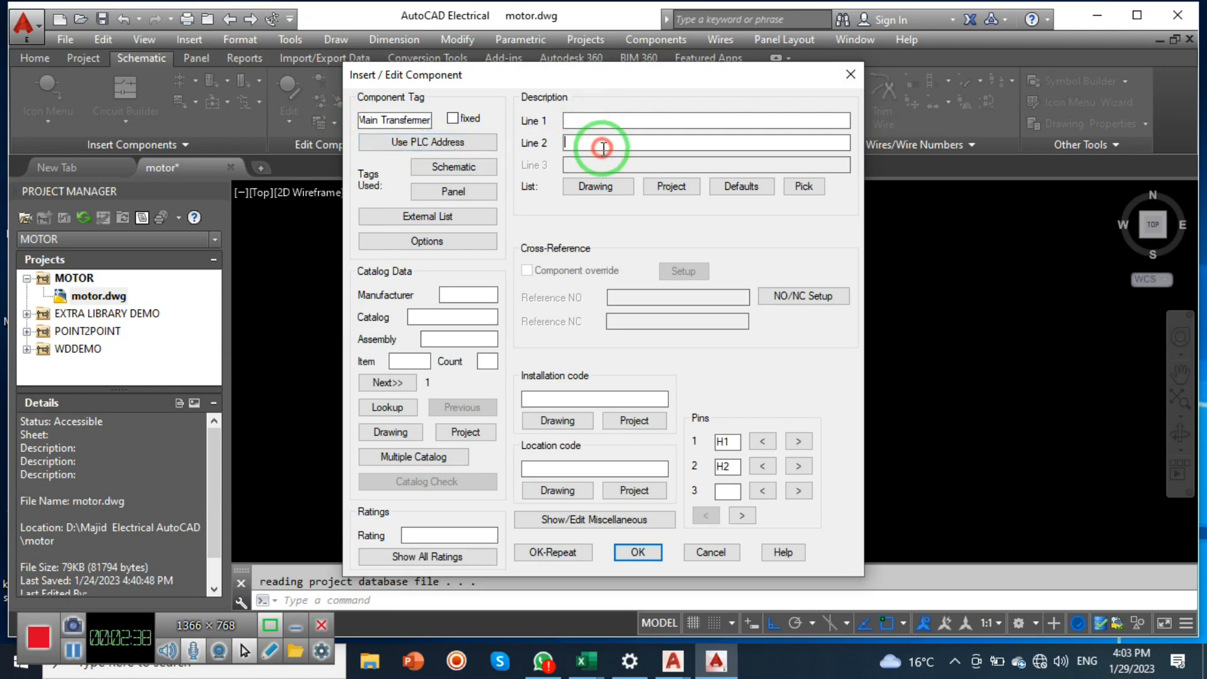
pyautogui.moveTo(627, 76)
pyautogui.mouseDown()
pyautogui.moveTo(296, 125)
pyautogui.moveTo(334, 134)
pyautogui.moveTo(398, 103)
pyautogui.mouseUp()
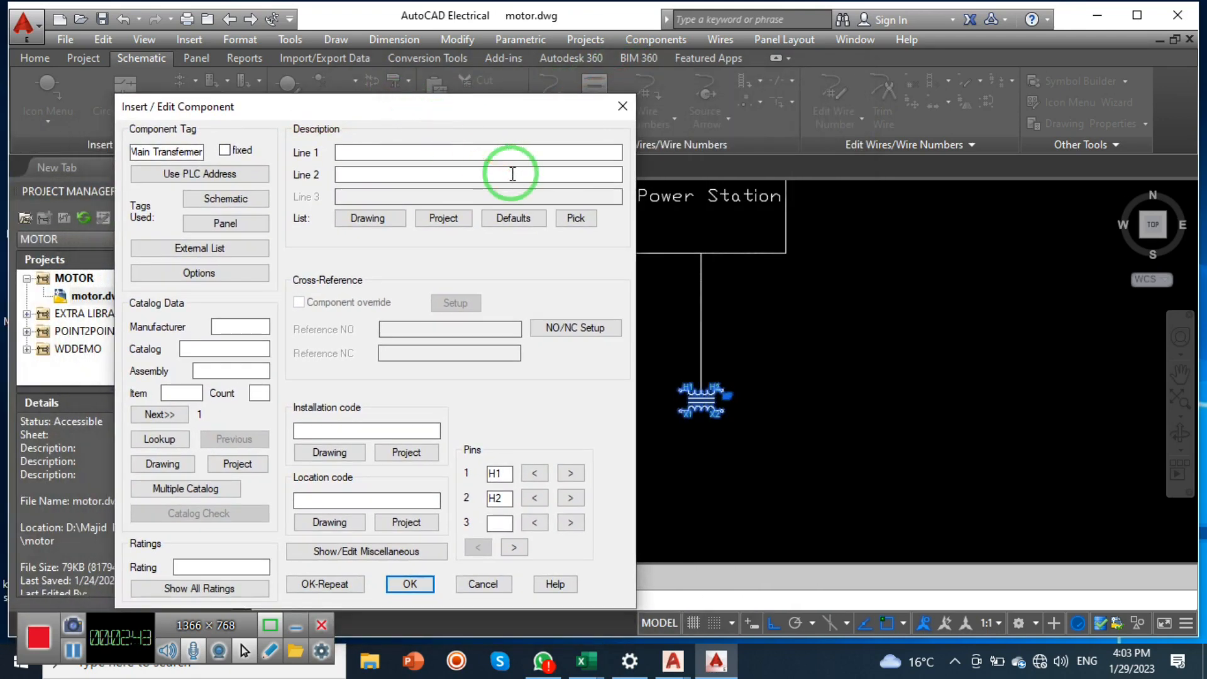
pyautogui.moveTo(484, 119); pyautogui.dragTo(492, 86)
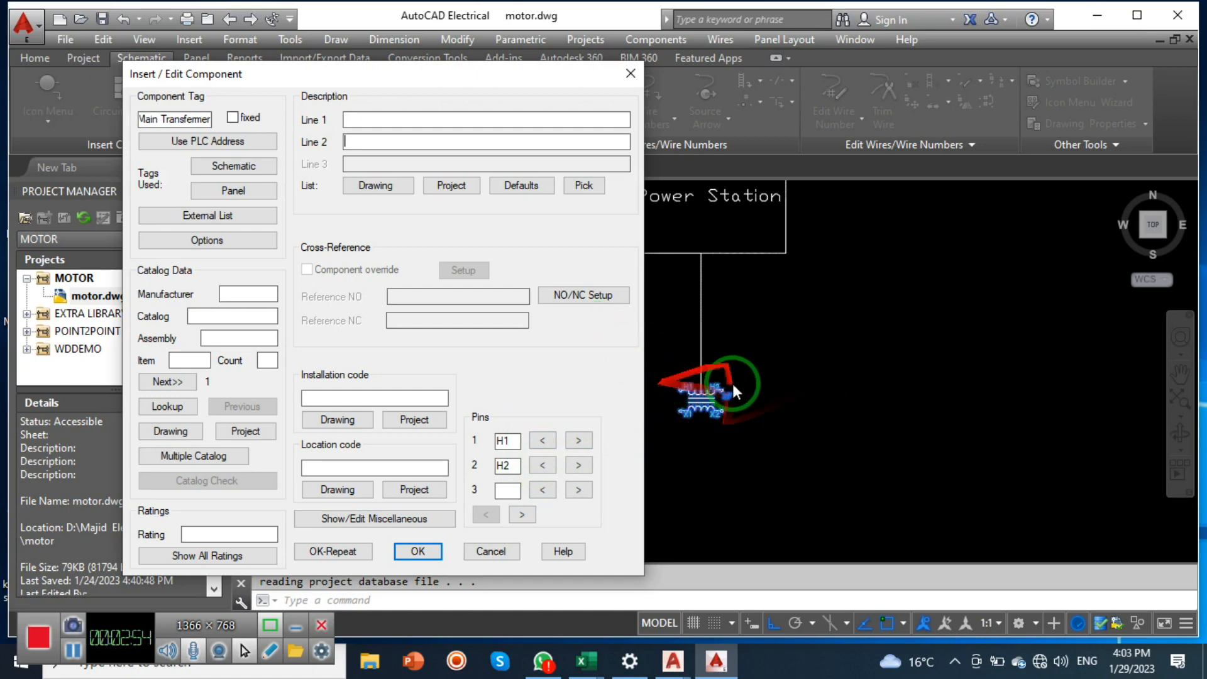
pyautogui.click(437, 550)
# Step: Examine the transformer symbol, its tag and the line connecting it to the Power Station rectangle
pyautogui.scroll(2, 767, 428)
pyautogui.moveTo(748, 451); pyautogui.dragTo(703, 436, button='middle')
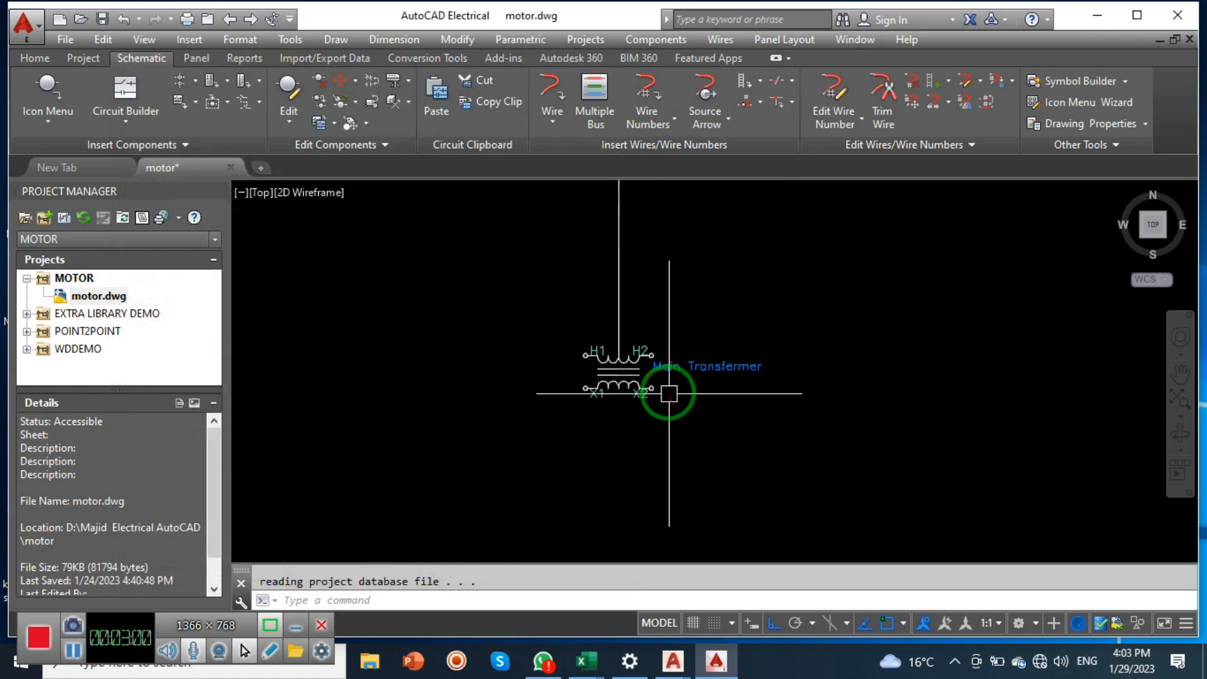
pyautogui.moveTo(717, 405); pyautogui.dragTo(694, 293, button='middle')
pyautogui.scroll(-2, 694, 293)
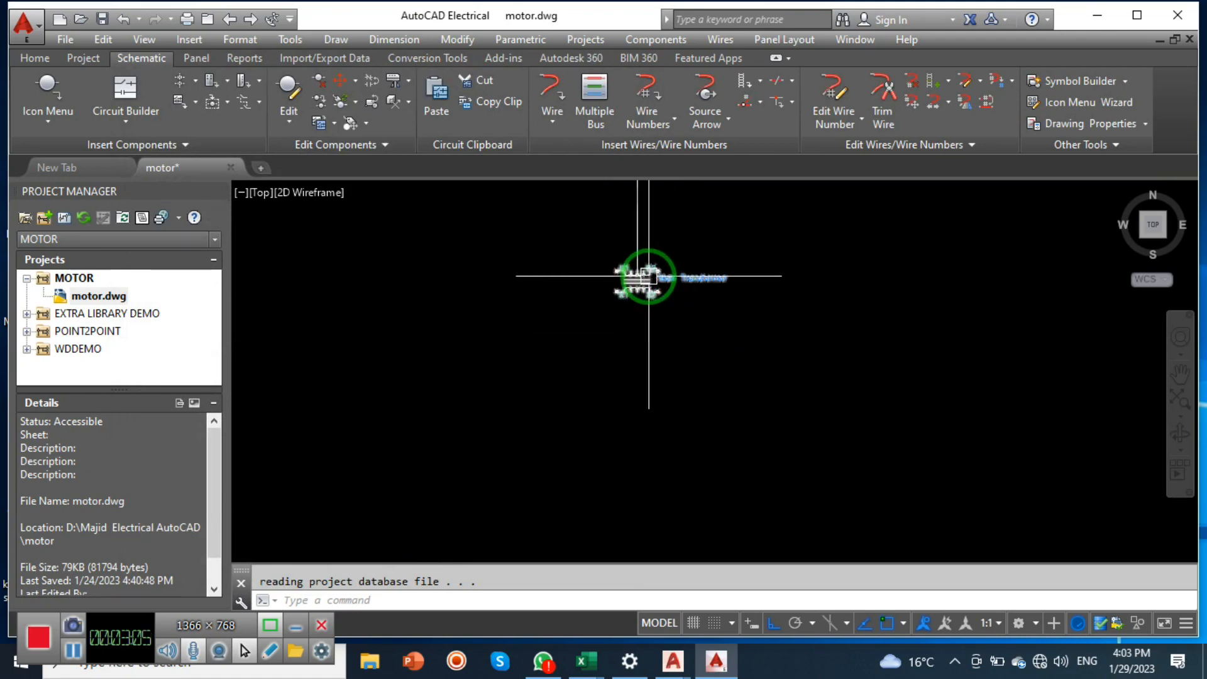
pyautogui.scroll(4, 679, 301)
pyautogui.scroll(-6, 698, 300)
pyautogui.moveTo(786, 270); pyautogui.dragTo(771, 350, button='middle')
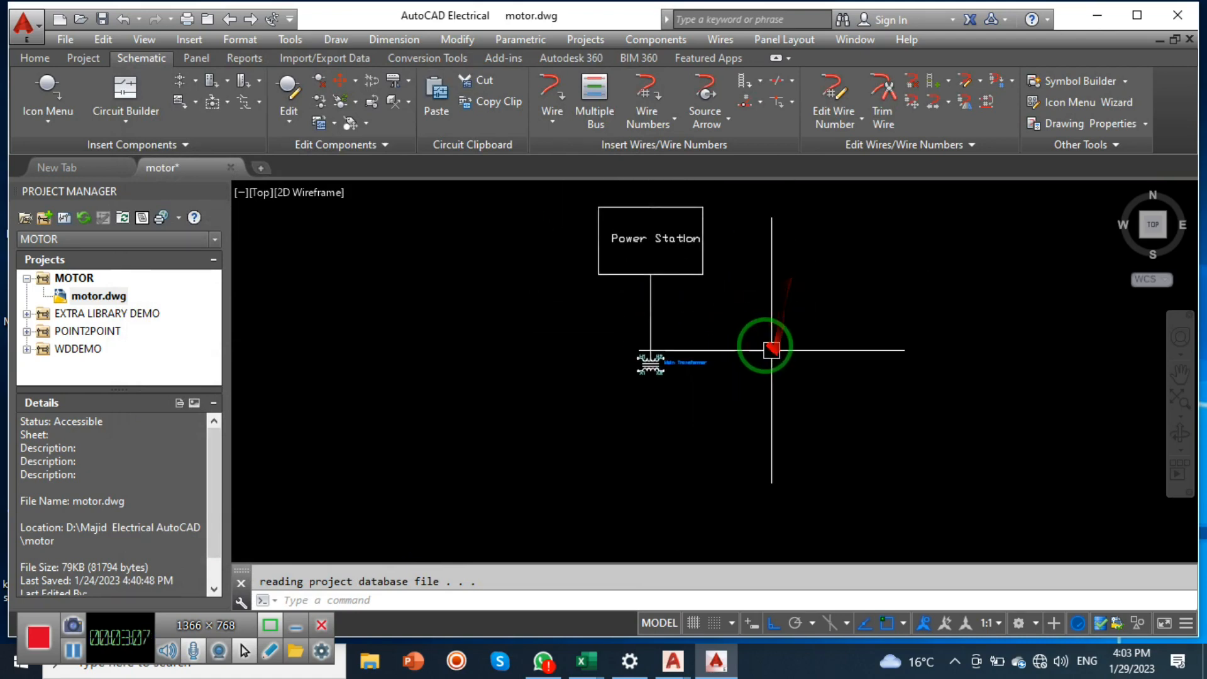
pyautogui.scroll(2, 722, 342)
pyautogui.moveTo(695, 440)
pyautogui.mouseDown(button='middle')
pyautogui.moveTo(662, 443)
pyautogui.moveTo(685, 509)
pyautogui.mouseUp(button='middle')
pyautogui.click(774, 510)
pyautogui.click(563, 377)
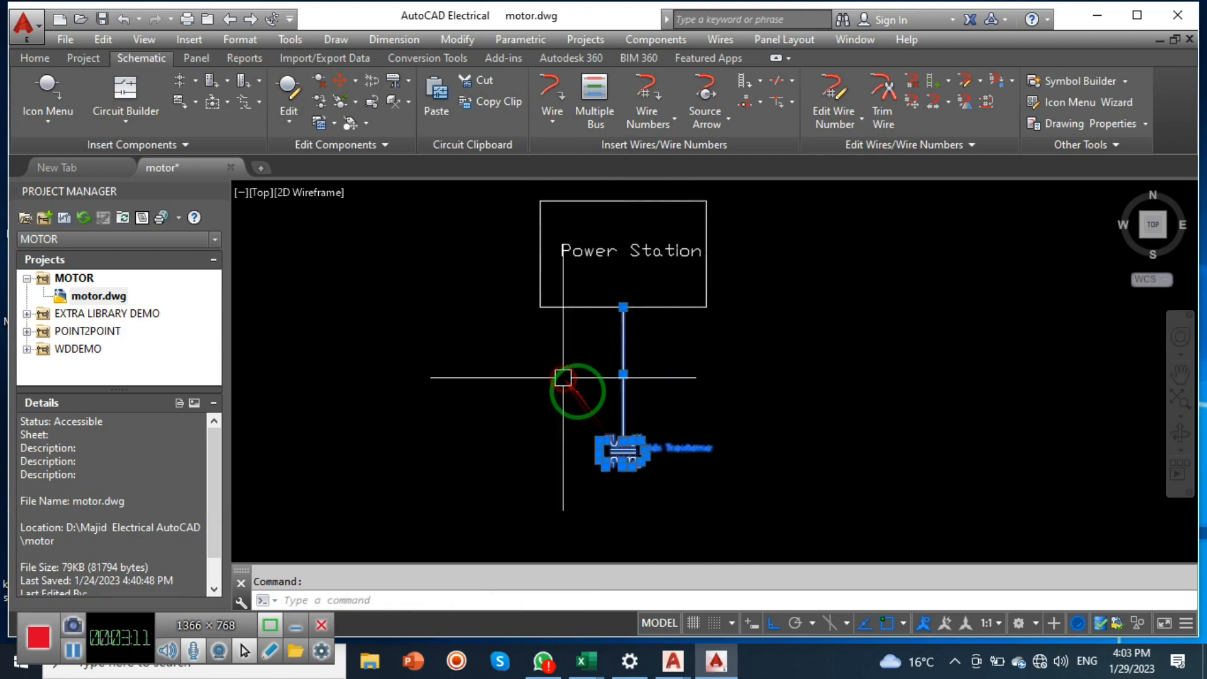
pyautogui.moveTo(753, 434); pyautogui.dragTo(742, 399, button='middle')
pyautogui.press('Escape')
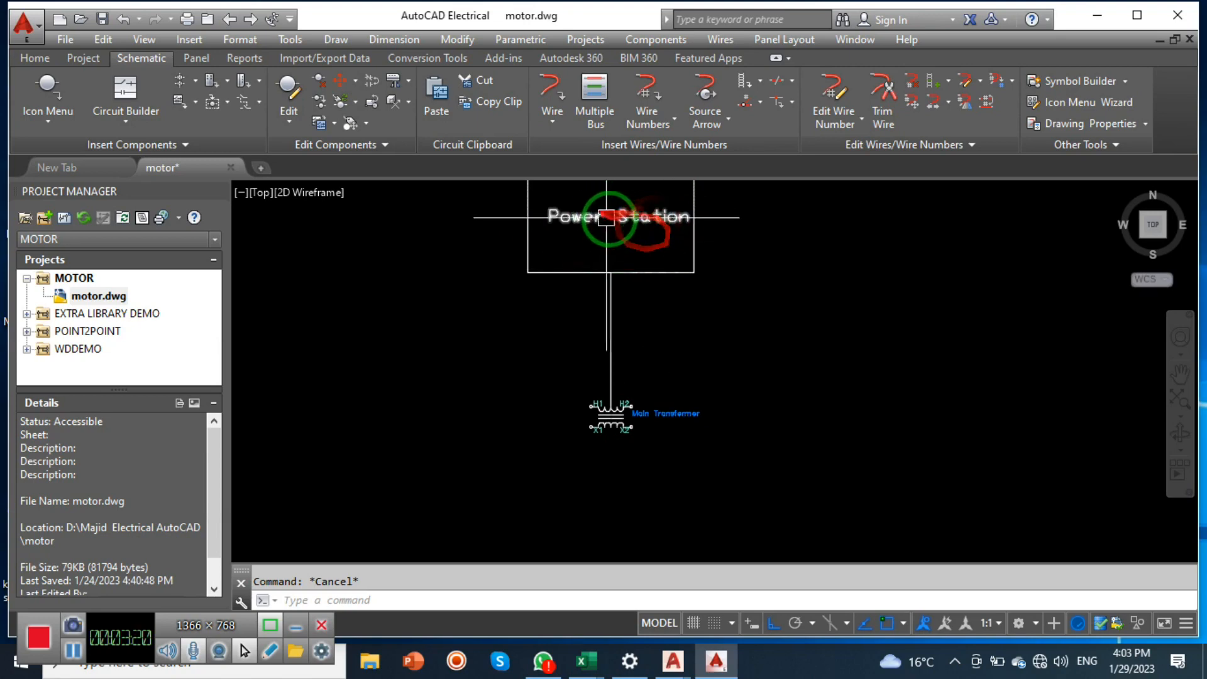
pyautogui.moveTo(641, 320); pyautogui.dragTo(576, 268, button='middle')
pyautogui.scroll(2, 512, 367)
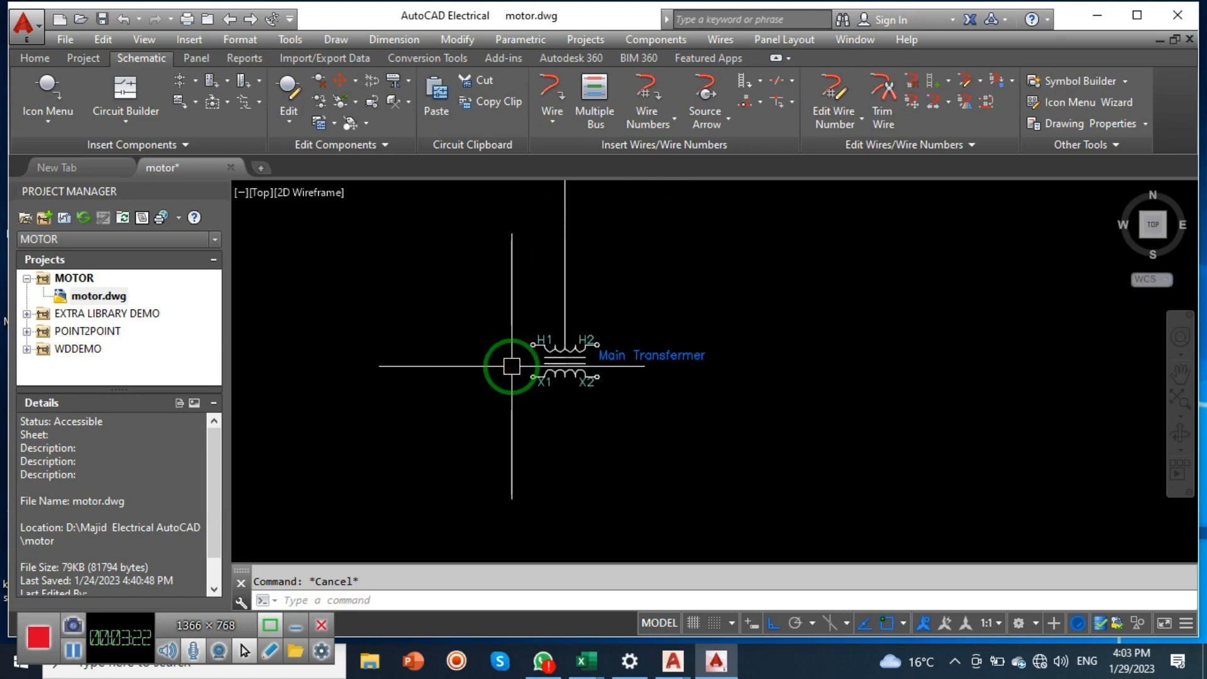
pyautogui.scroll(-2, 566, 431)
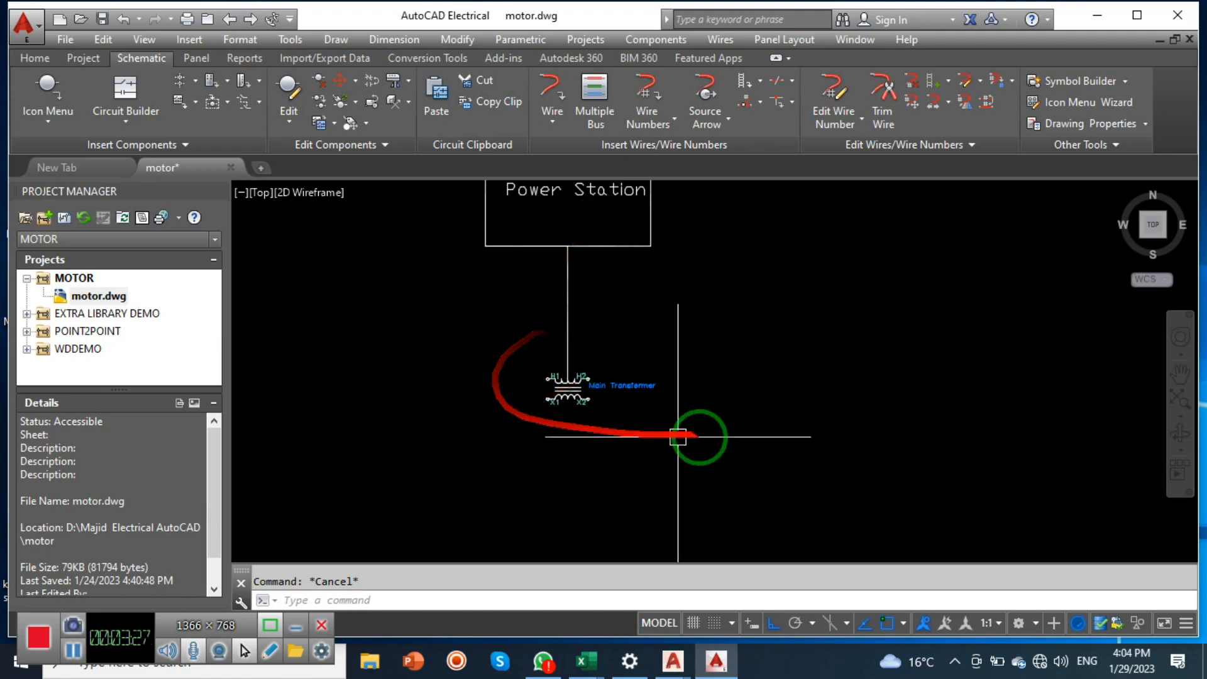
pyautogui.moveTo(680, 397); pyautogui.dragTo(756, 448, button='middle')
pyautogui.click(768, 526)
pyautogui.click(535, 385)
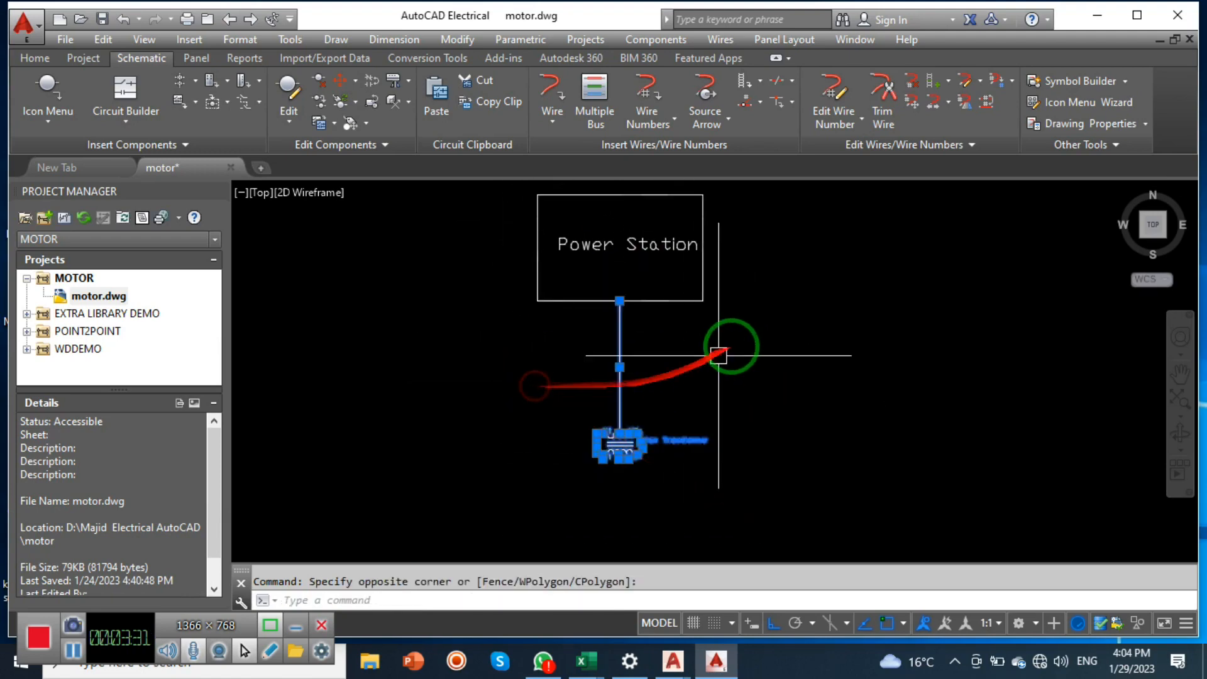
pyautogui.press('Escape')
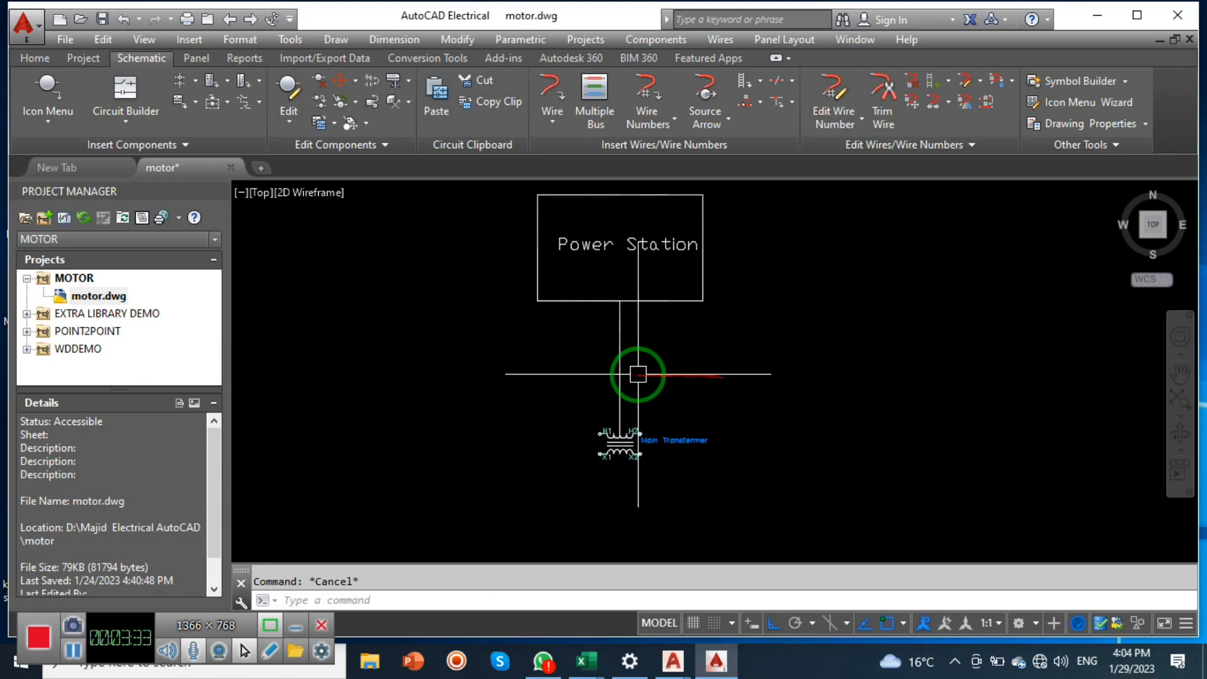
pyautogui.write('l')
pyautogui.press('Return')
pyautogui.click(621, 302)
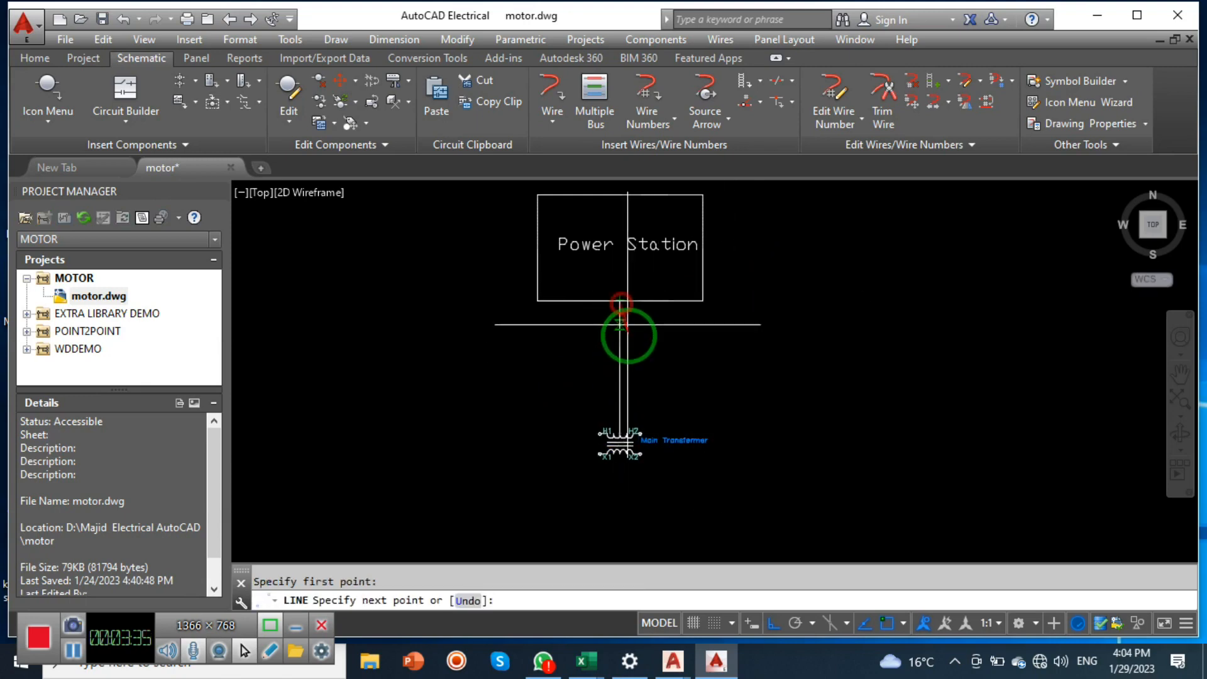
pyautogui.press('Return')
# Step: Draw a 4-unit horizontal line outward from the midpoint of the Power Station rectangle's right edge
pyautogui.press('Return')
pyautogui.click(704, 248)
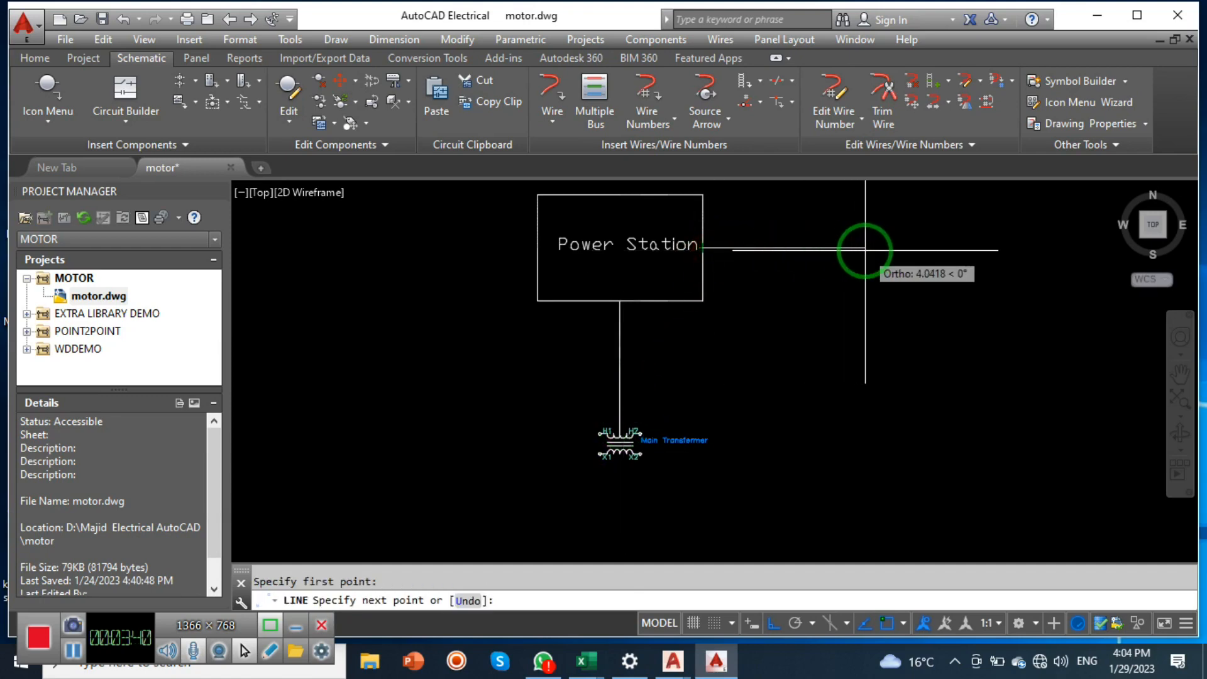
pyautogui.write('4')
pyautogui.press('Return')
pyautogui.press('Return')
# Step: Draw a 4-unit vertical line upward from the midpoint of the Power Station rectangle's top edge
pyautogui.moveTo(723, 357); pyautogui.dragTo(776, 469, button='middle')
pyautogui.press('Return')
pyautogui.click(669, 309)
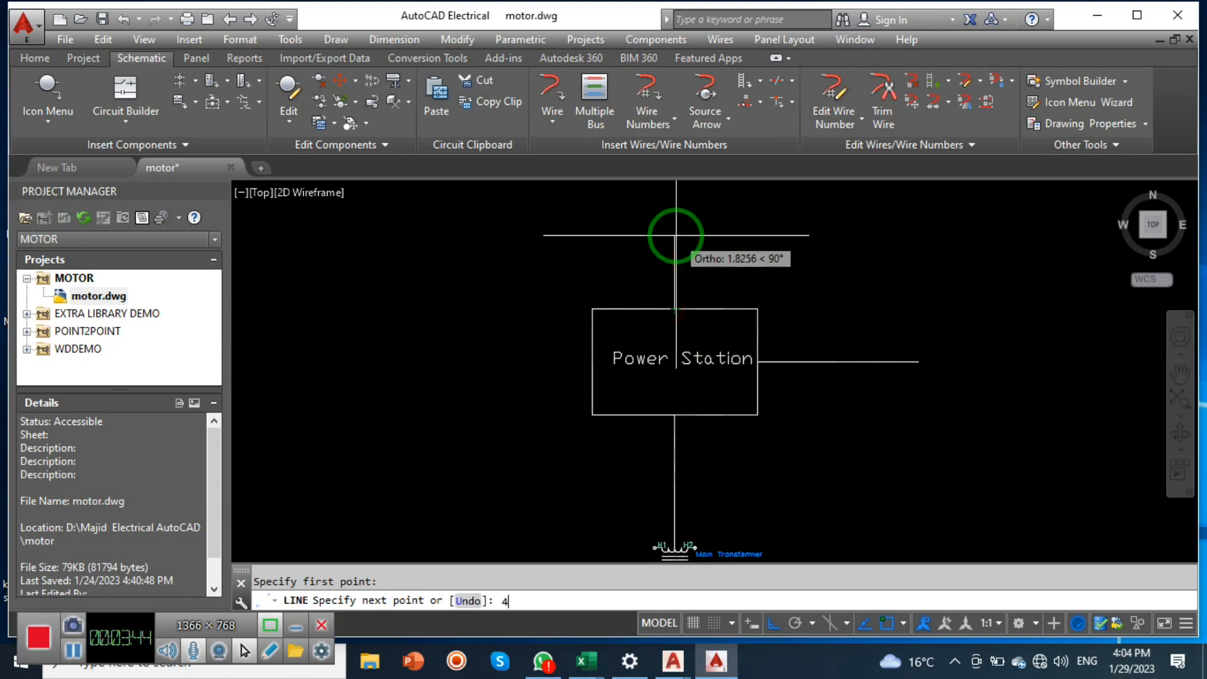
pyautogui.press('Return')
pyautogui.press('Return')
# Step: Draw a 4-unit horizontal line outward from the midpoint of the Power Station rectangle's left edge and finish the Line command
pyautogui.press('Return')
pyautogui.click(592, 361)
pyautogui.write('4')
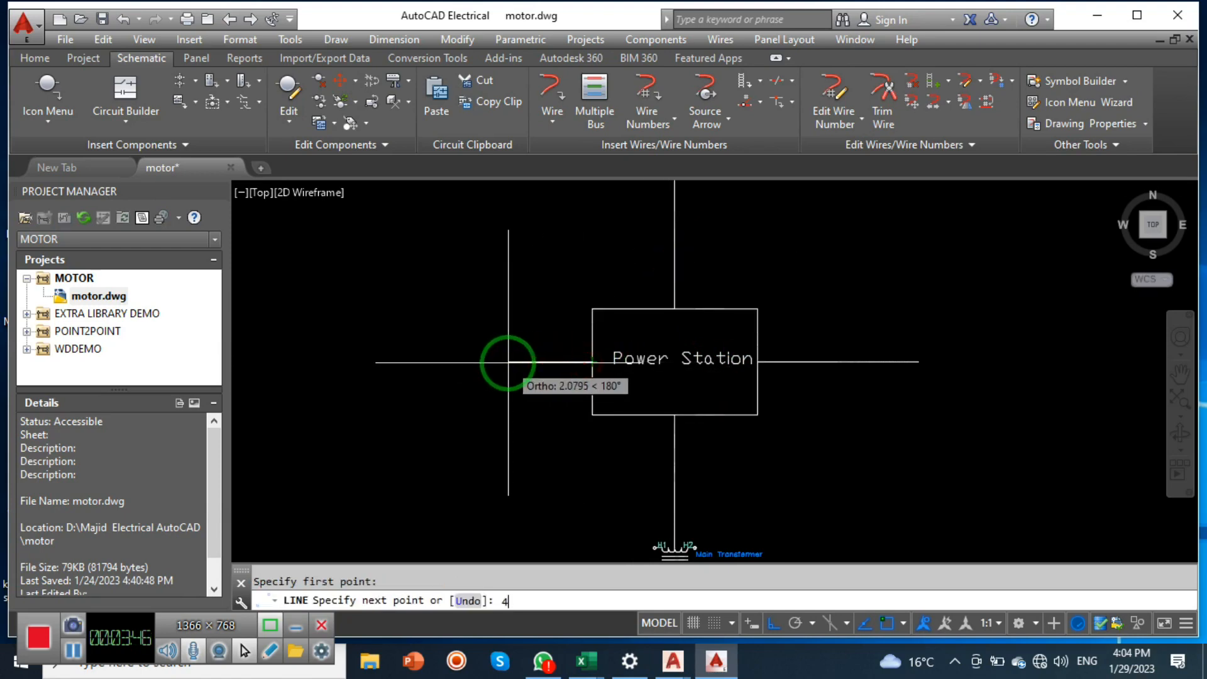
pyautogui.press('Return')
pyautogui.scroll(-3, 518, 377)
pyautogui.scroll(3, 607, 456)
pyautogui.press('Escape')
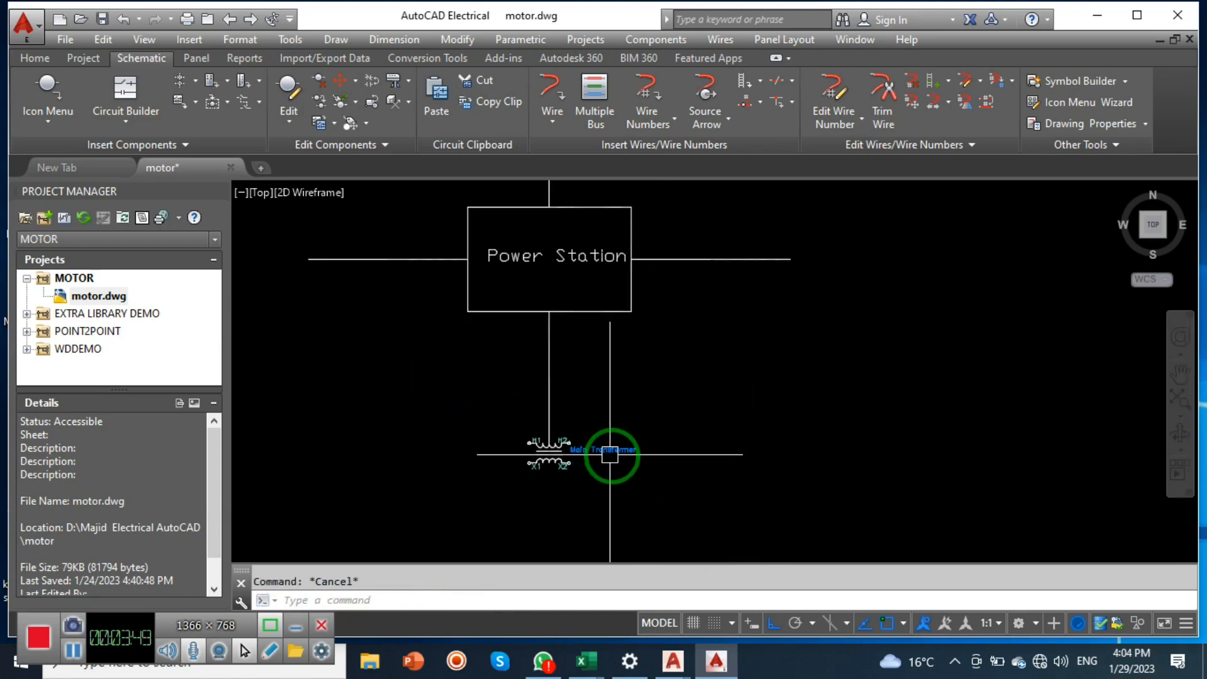
# Step: Copy the Main Transfermer symbol, based at the point where its feeder line meets it, to the outer end of the right-hand line
pyautogui.moveTo(610, 454); pyautogui.dragTo(661, 482, button='middle')
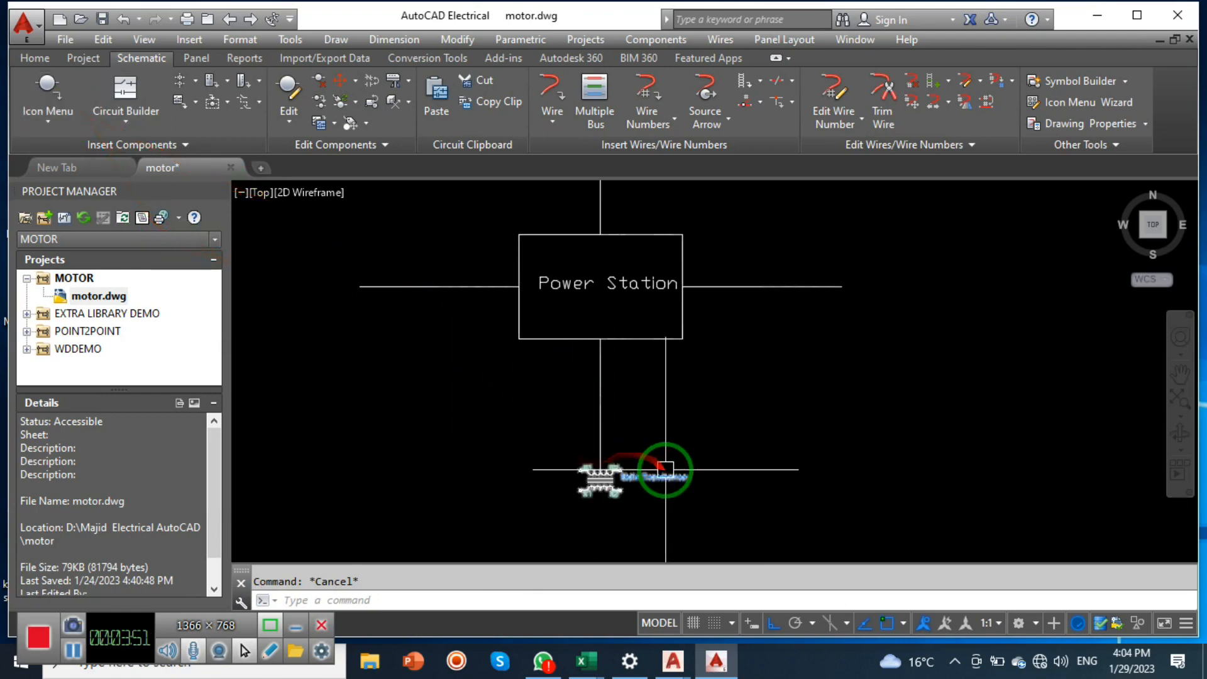
pyautogui.click(661, 478)
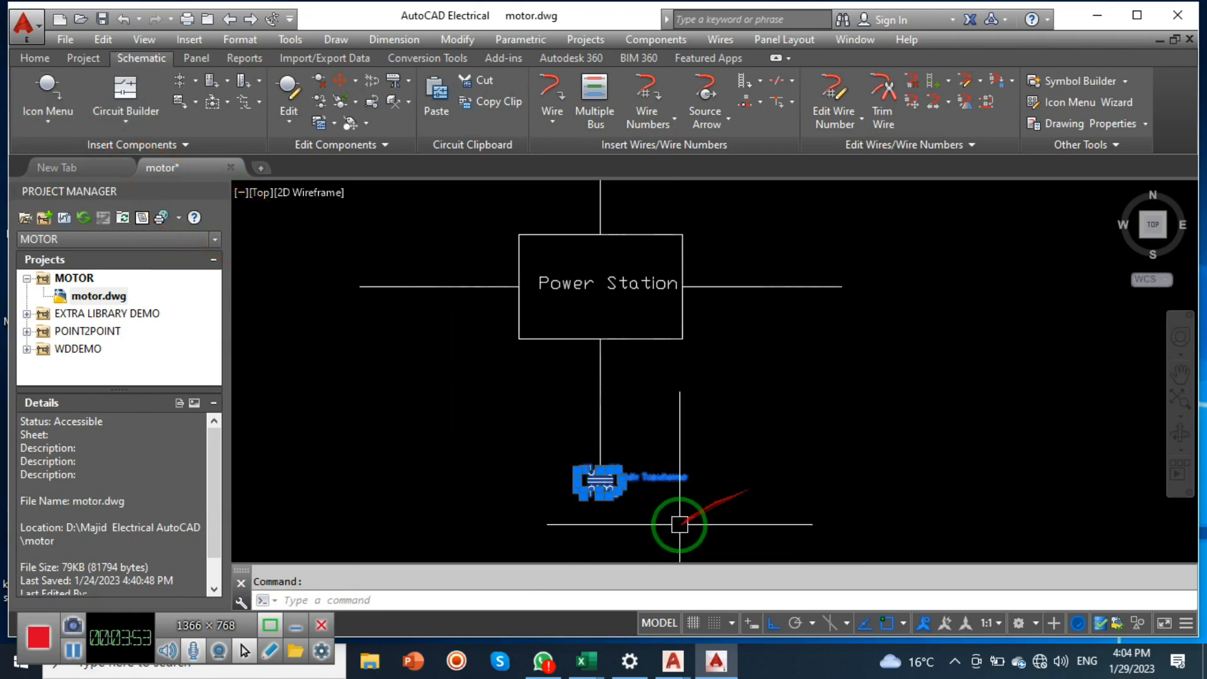
pyautogui.scroll(2, 585, 491)
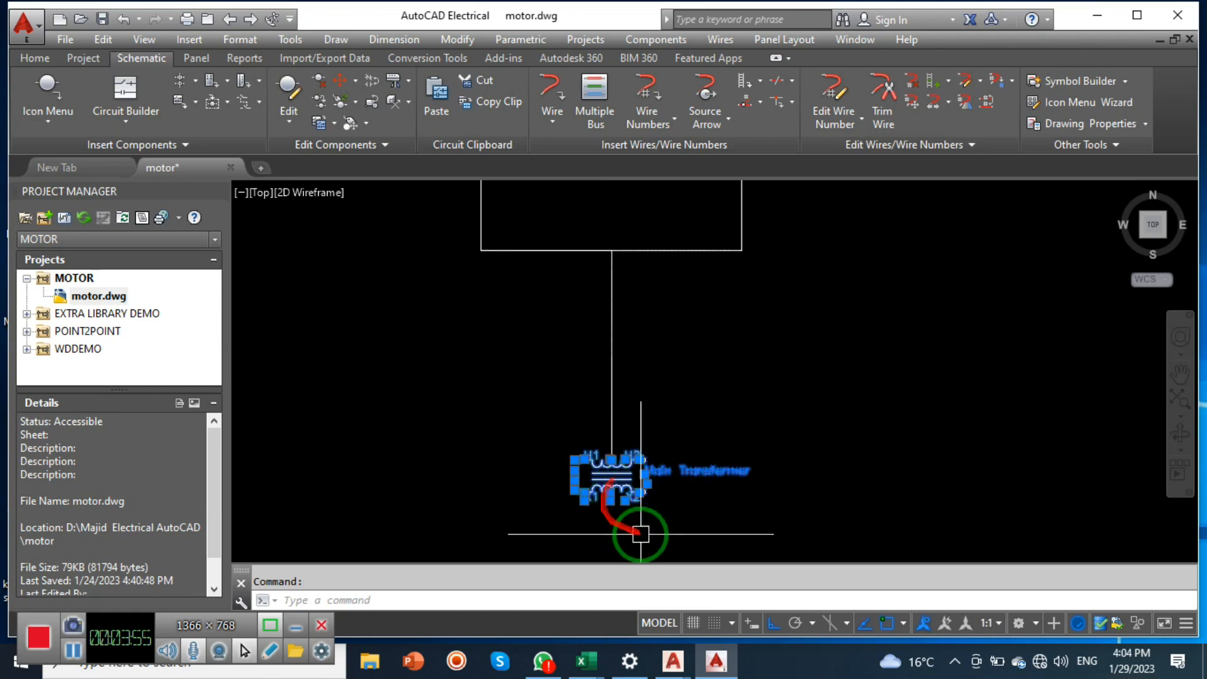
pyautogui.write('o')
pyautogui.press('Return')
pyautogui.scroll(3, 576, 473)
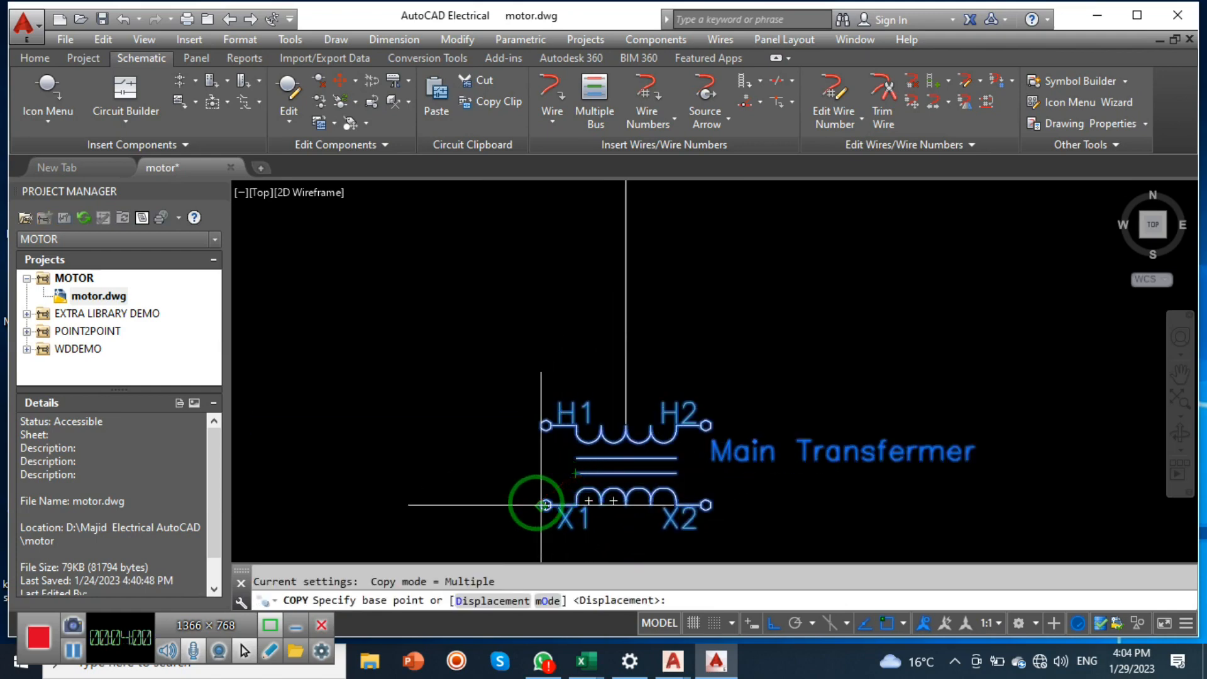
pyautogui.scroll(-5, 589, 430)
pyautogui.scroll(4, 590, 430)
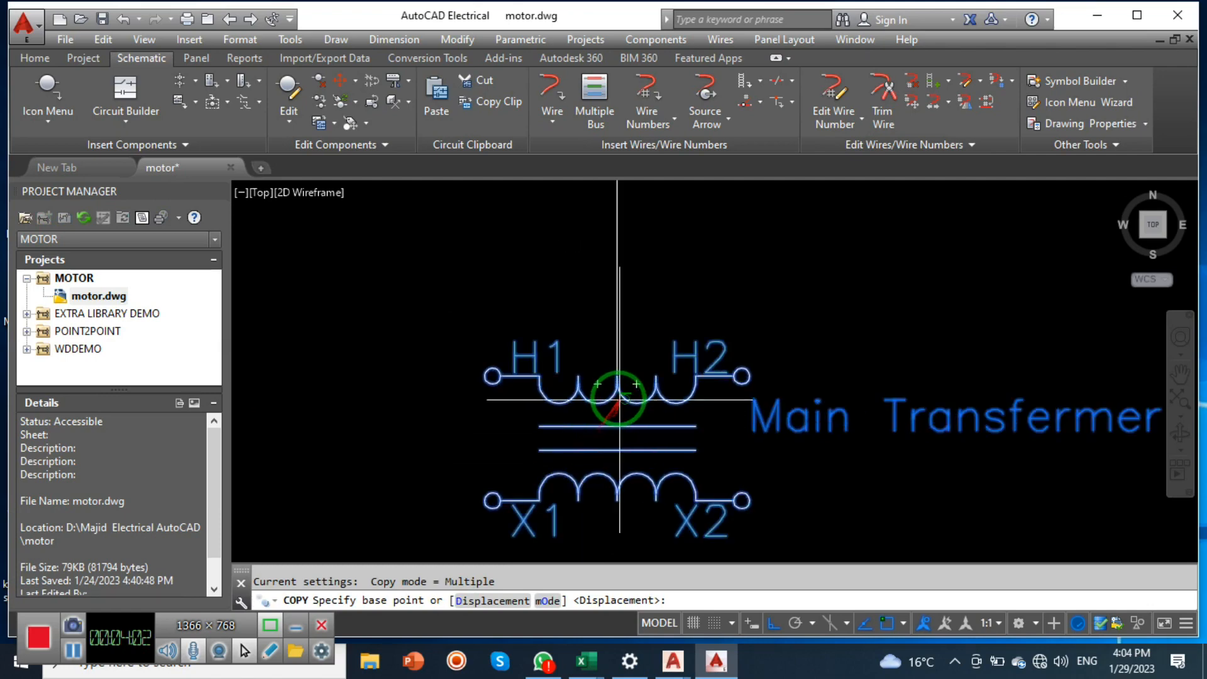
pyautogui.click(626, 361)
pyautogui.scroll(-4, 590, 440)
pyautogui.moveTo(805, 299); pyautogui.dragTo(559, 586, button='middle')
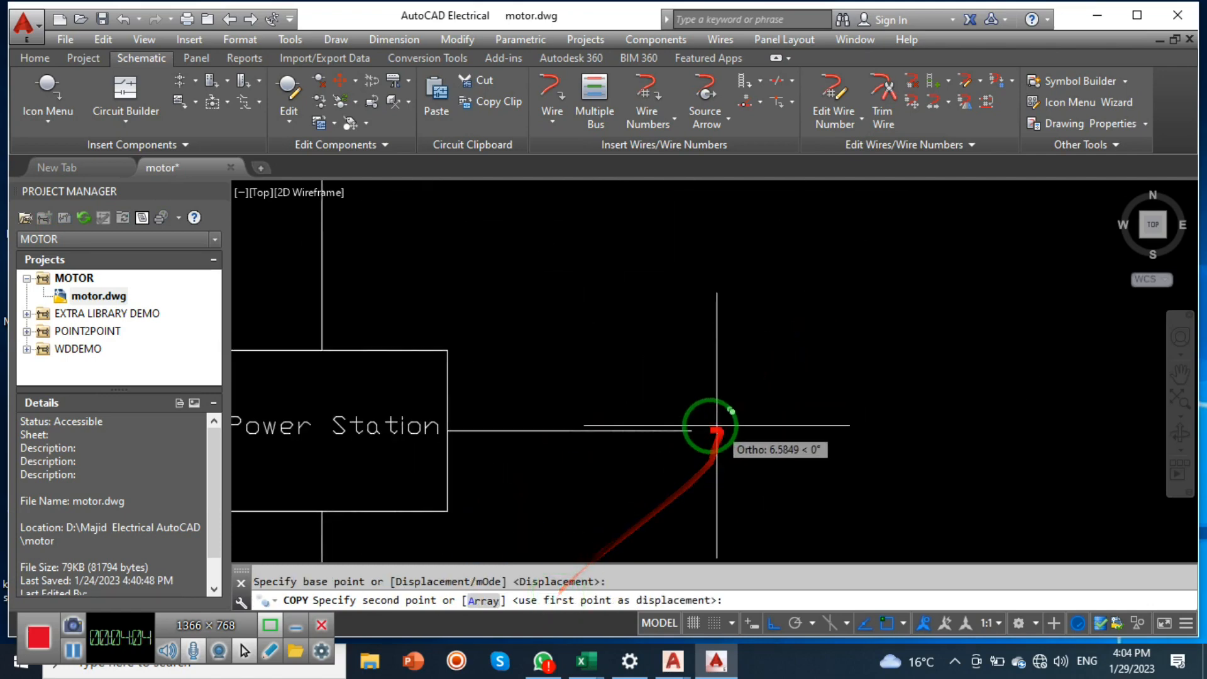
pyautogui.click(691, 431)
# Step: Place further copies of the transformer at the outer ends of the left-hand and upper lines, then end the Copy command
pyautogui.scroll(-4, 770, 408)
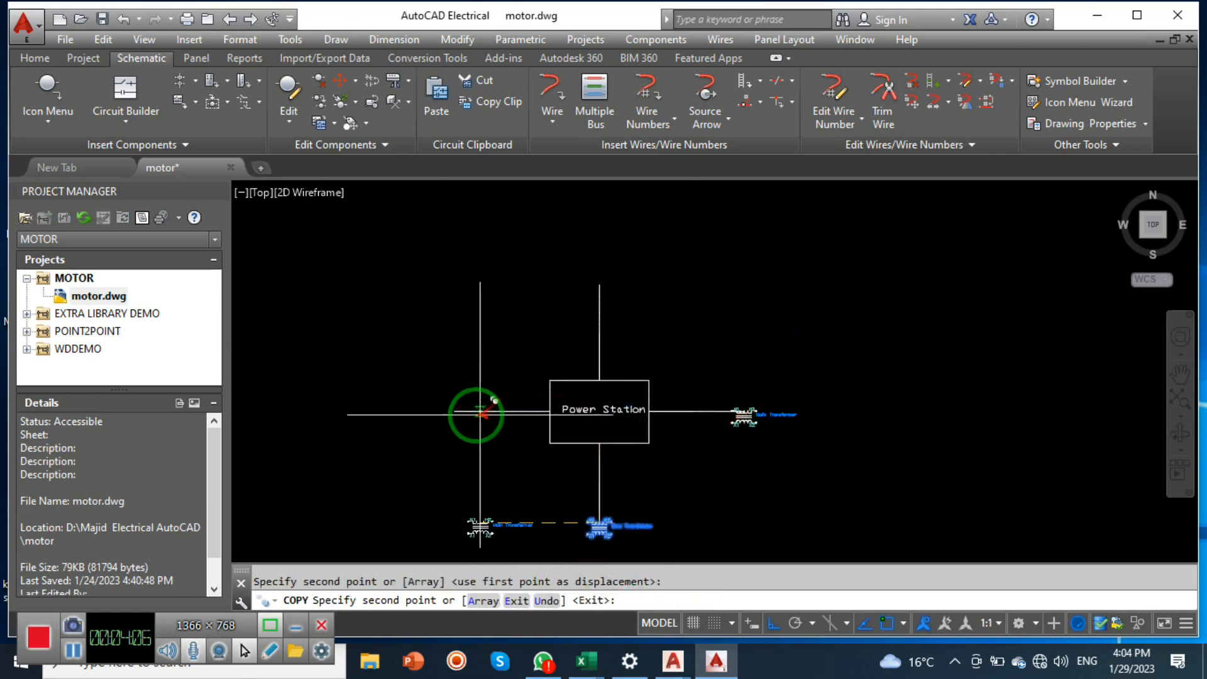
pyautogui.click(599, 286)
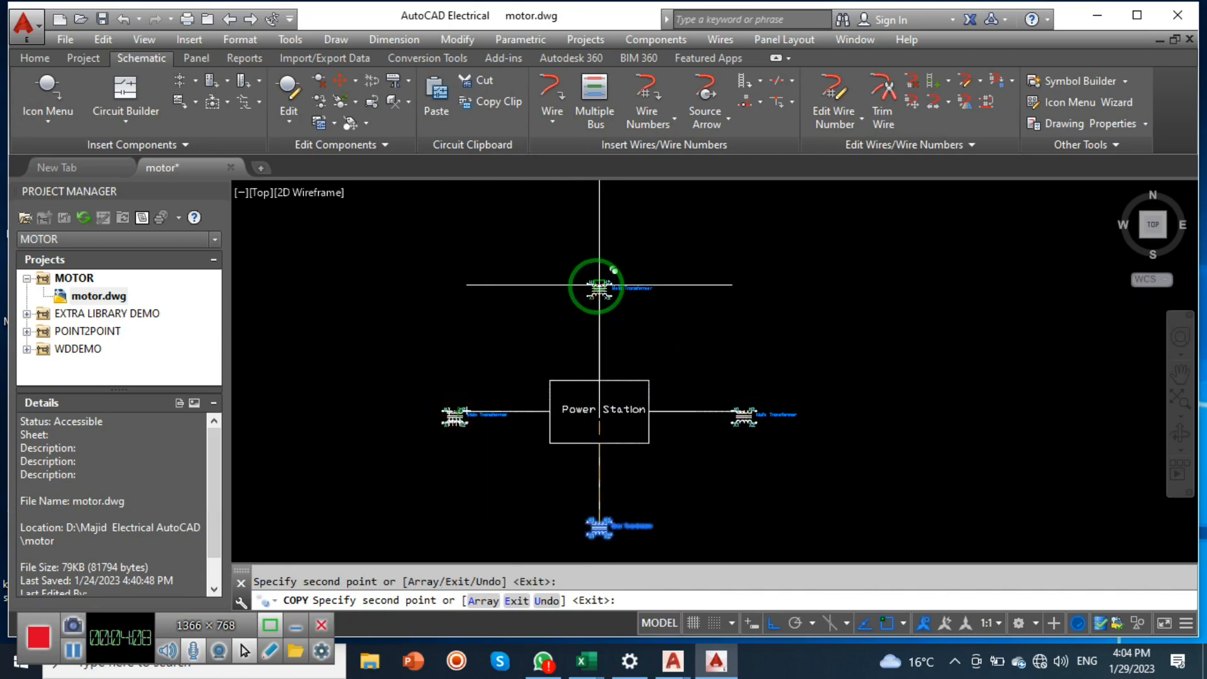
pyautogui.press('Escape')
# Step: Adjust the end of the upper line so it meets the lower side of the transformer copy above the Power Station
pyautogui.scroll(4, 598, 321)
pyautogui.scroll(2, 598, 321)
pyautogui.click(574, 258)
pyautogui.click(584, 271)
pyautogui.click(584, 337)
pyautogui.press('Escape')
pyautogui.scroll(-5, 615, 232)
pyautogui.moveTo(800, 385); pyautogui.dragTo(797, 277, button='middle')
pyautogui.moveTo(703, 541); pyautogui.dragTo(726, 413, button='middle')
pyautogui.scroll(-2, 726, 413)
pyautogui.moveTo(768, 380)
pyautogui.mouseDown(button='middle')
pyautogui.moveTo(781, 449)
pyautogui.moveTo(759, 422)
pyautogui.mouseUp(button='middle')
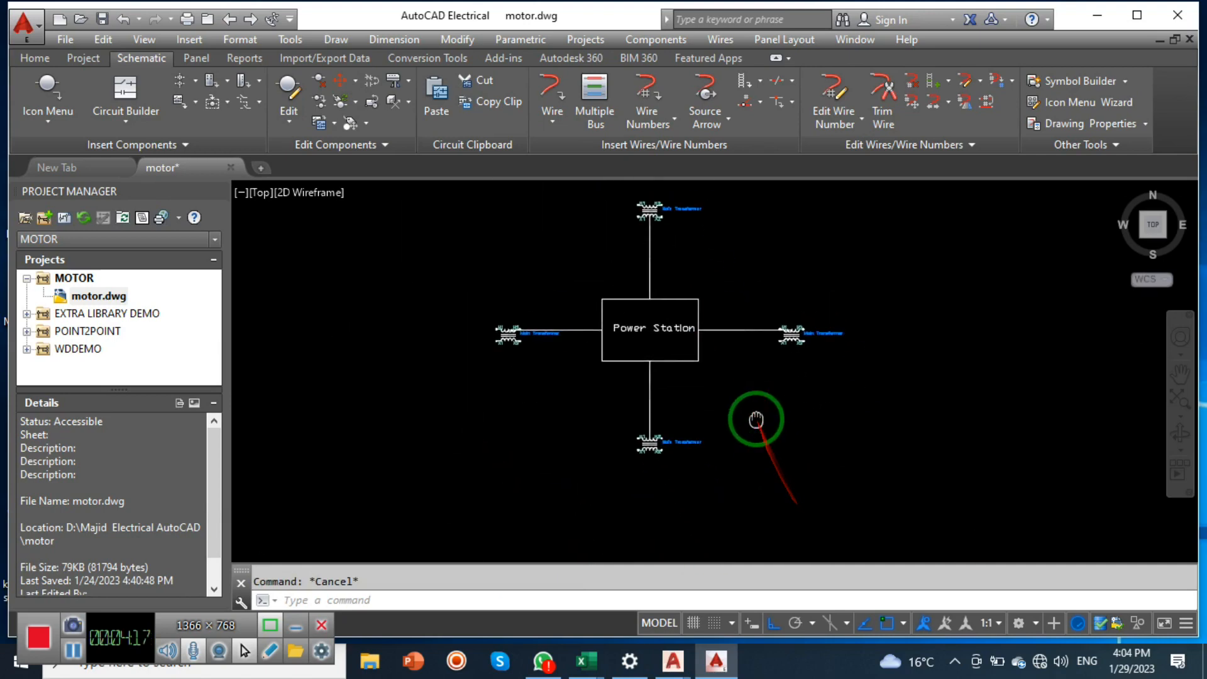
pyautogui.scroll(2, 706, 451)
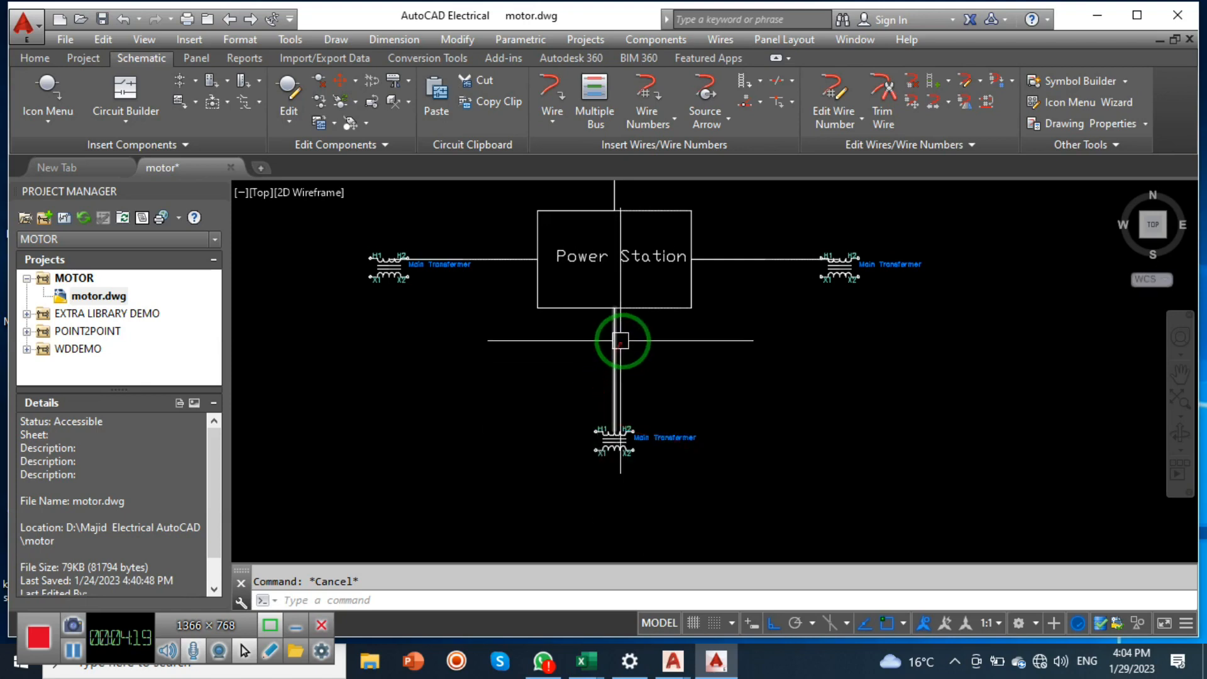
pyautogui.click(602, 347)
pyautogui.click(654, 390)
pyautogui.click(669, 383)
pyautogui.click(568, 361)
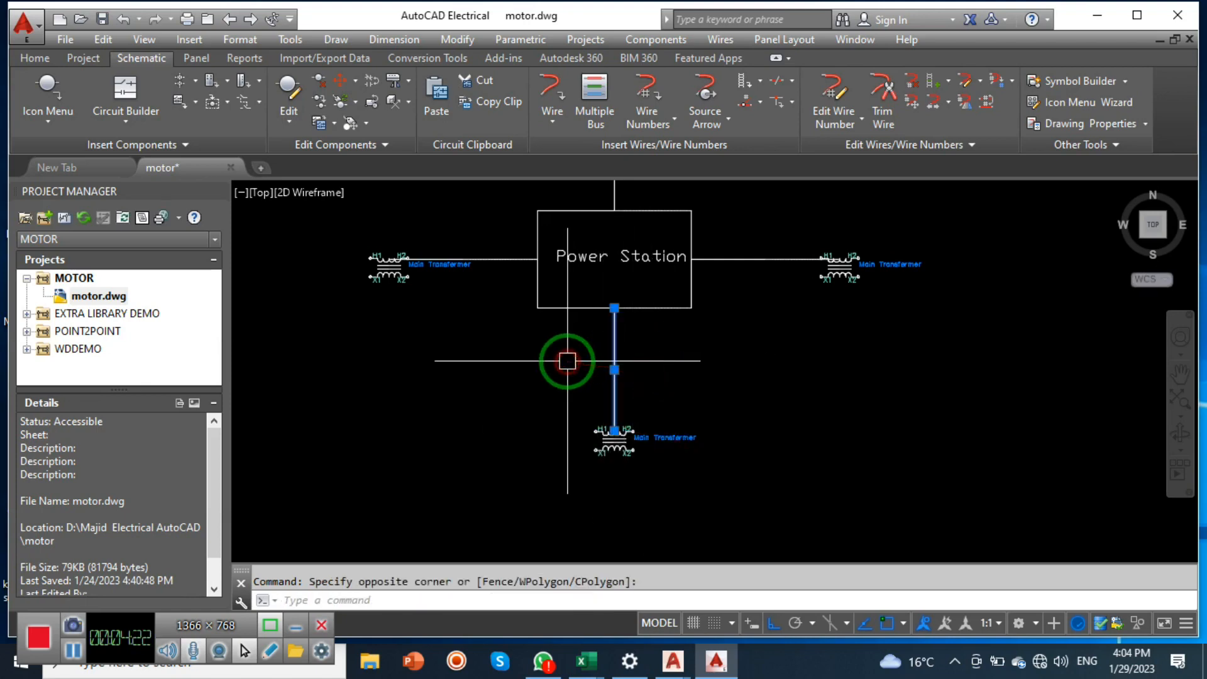
pyautogui.click(785, 369)
pyautogui.click(749, 380)
pyautogui.write('l')
pyautogui.press('space')
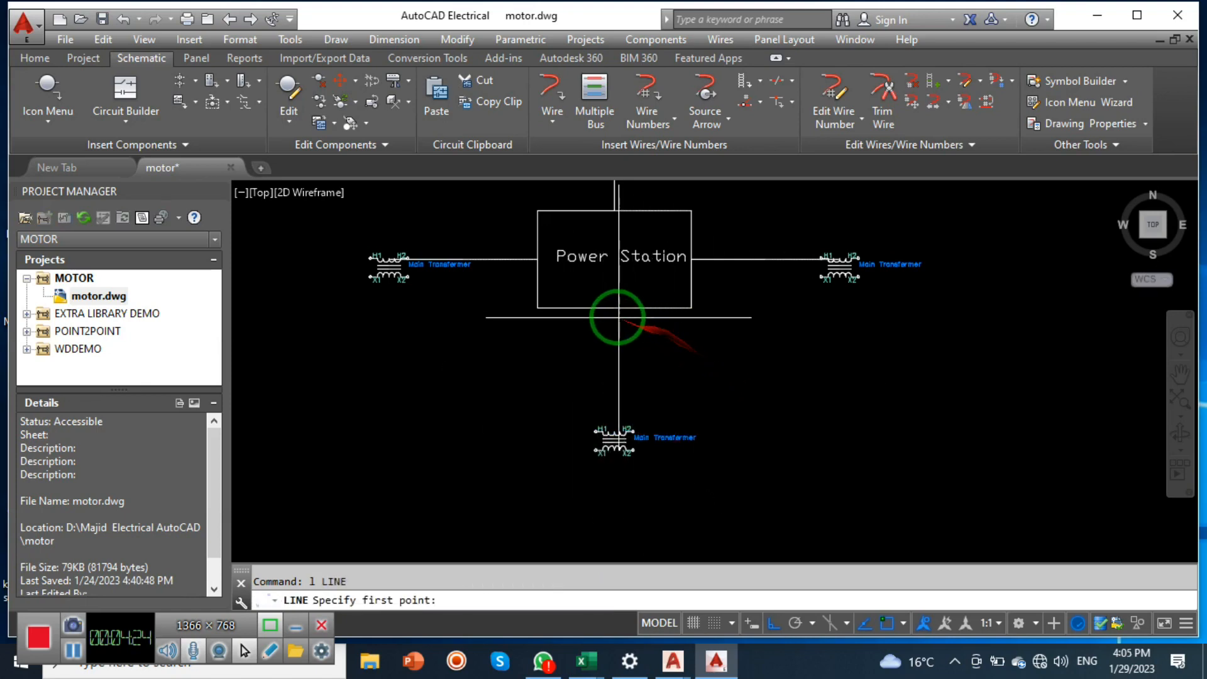
pyautogui.press('space')
pyautogui.scroll(4, 626, 469)
pyautogui.click(611, 392)
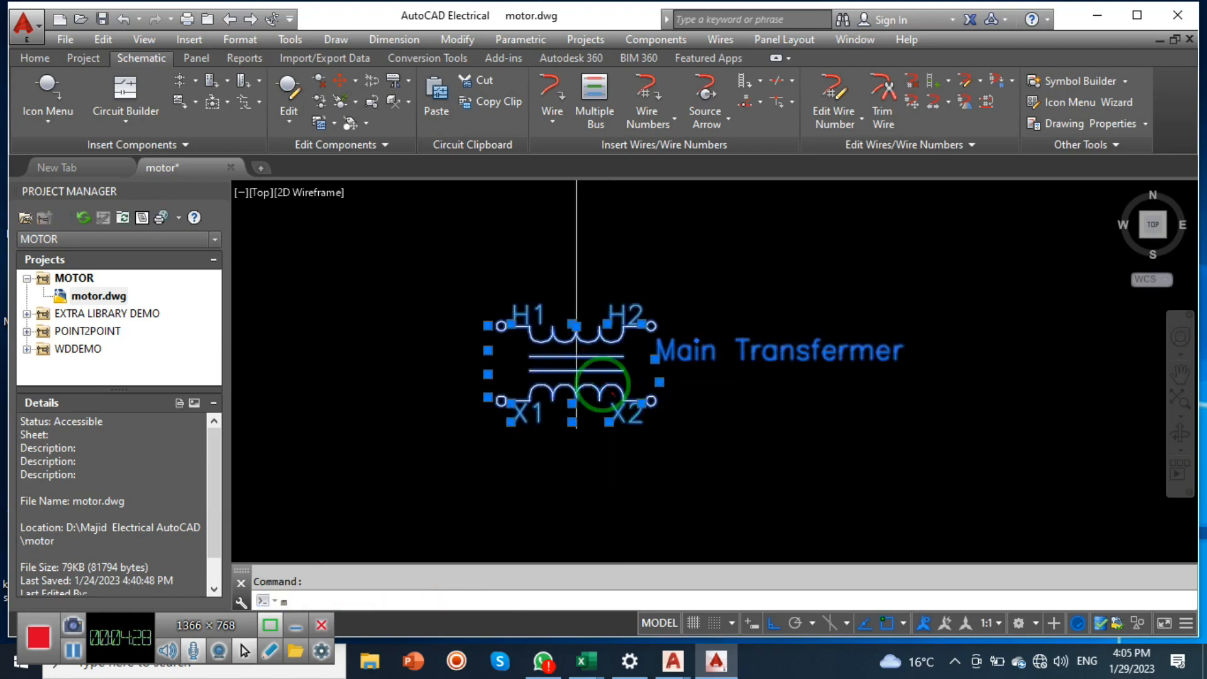
pyautogui.write('m')
pyautogui.press('space')
pyautogui.click(577, 326)
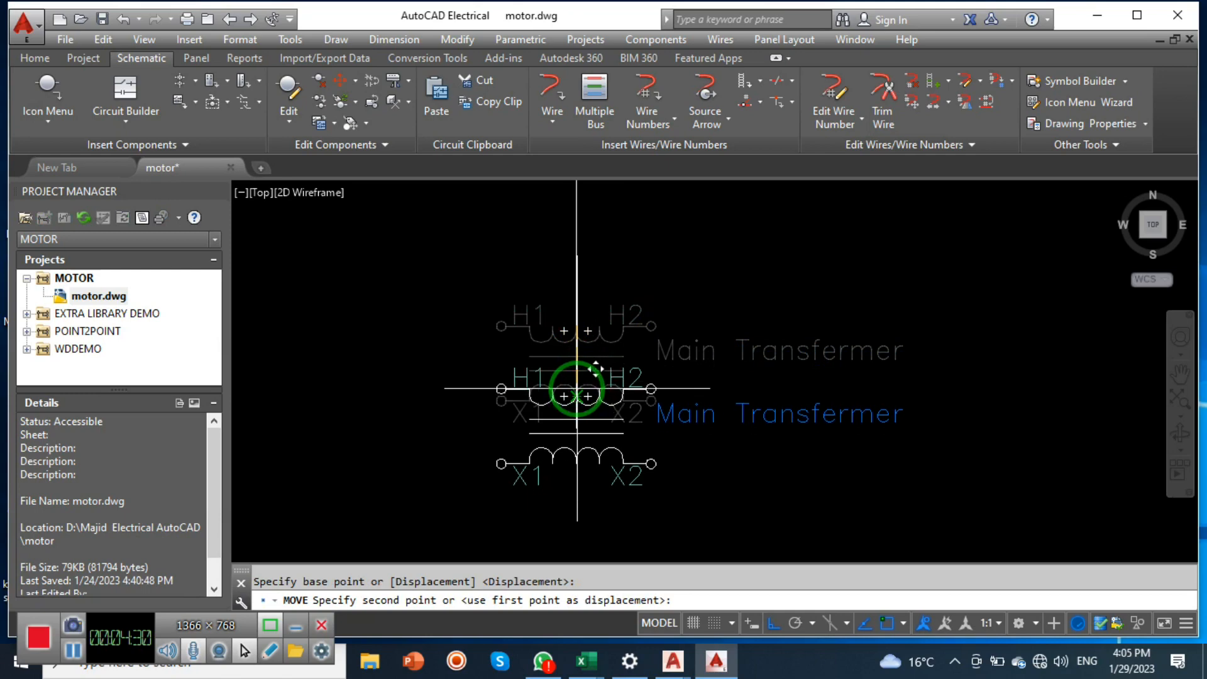
pyautogui.press('Escape')
# Step: Draw a vertical line downward from the lower winding of the Main Transfermer below the Power Station
pyautogui.scroll(-10, 576, 389)
pyautogui.scroll(2, 781, 399)
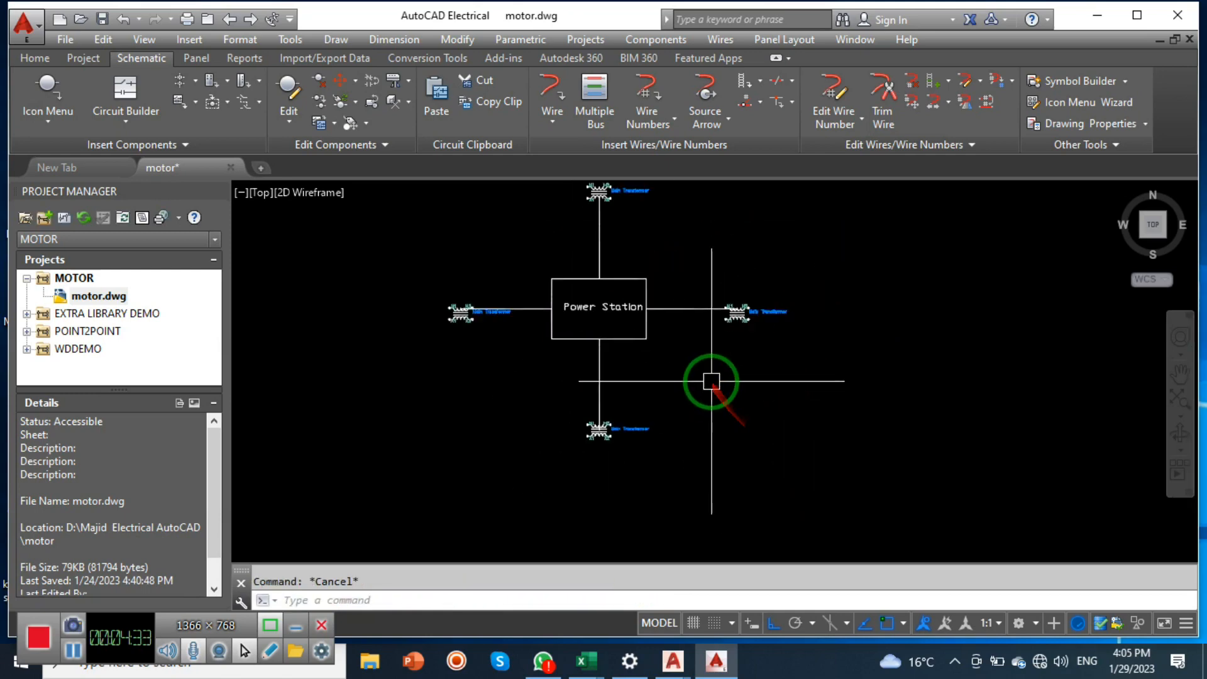
pyautogui.moveTo(758, 420); pyautogui.dragTo(698, 461, button='middle')
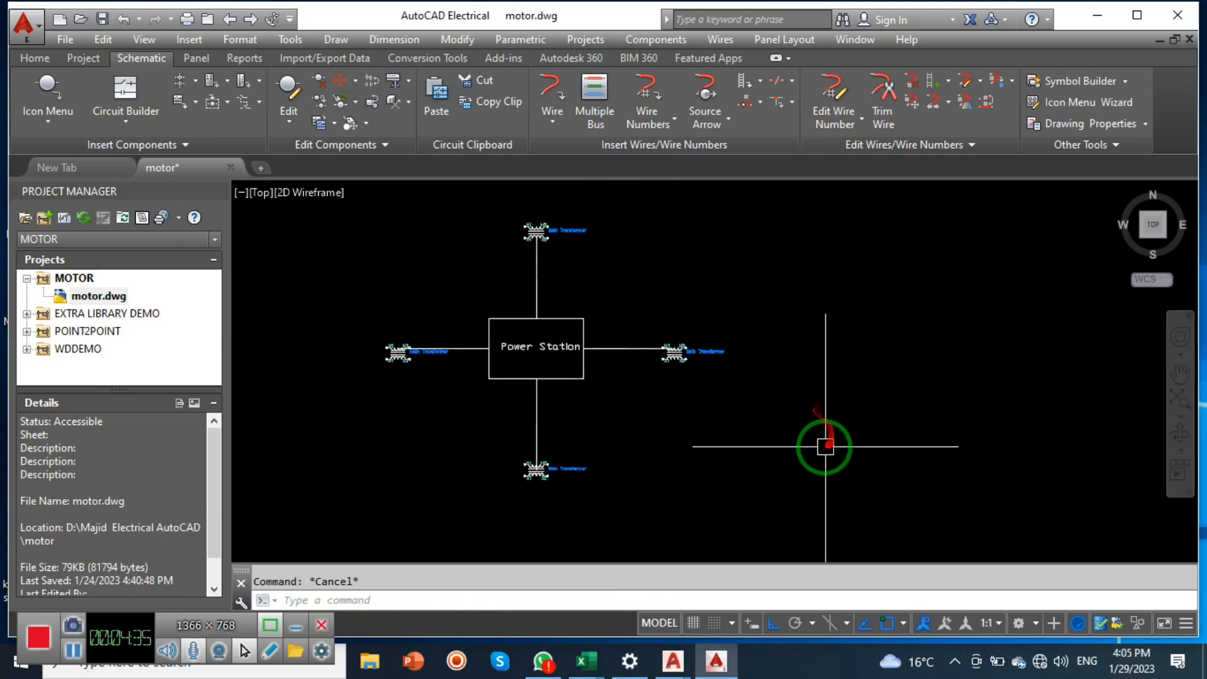
pyautogui.moveTo(577, 477); pyautogui.dragTo(515, 395, button='middle')
pyautogui.scroll(5, 563, 377)
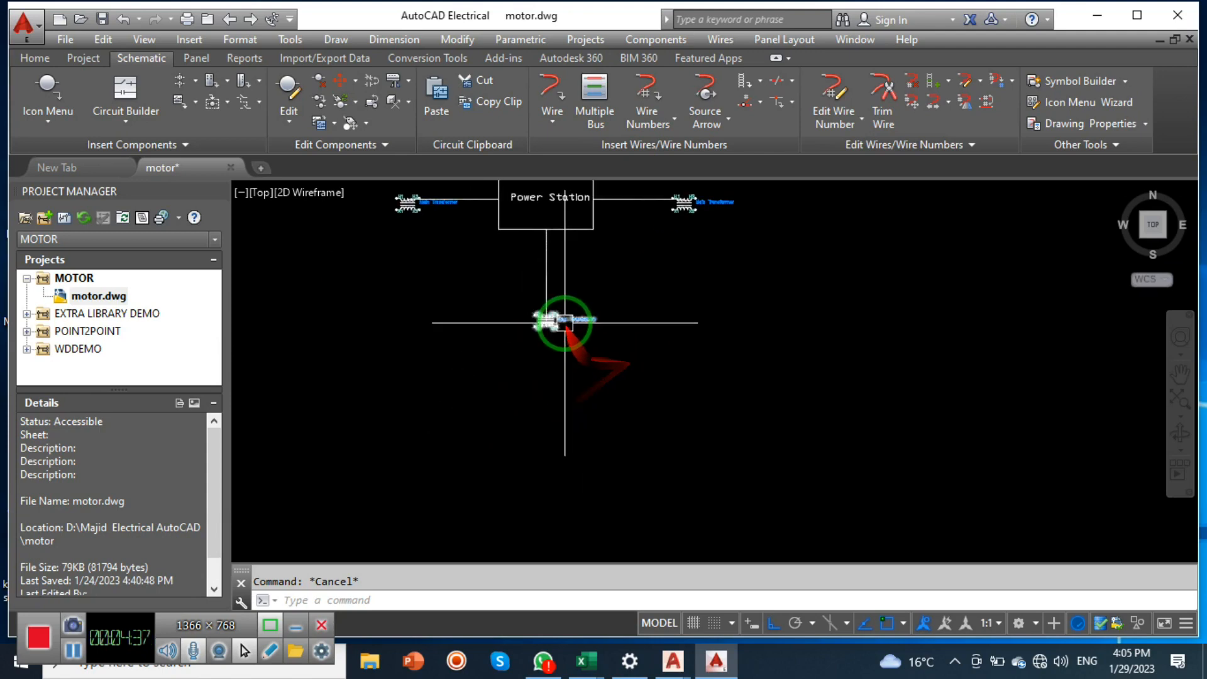
pyautogui.moveTo(611, 396); pyautogui.dragTo(717, 354, button='middle')
pyautogui.write('l')
pyautogui.press('Return')
pyautogui.click(611, 281)
pyautogui.scroll(-5, 609, 291)
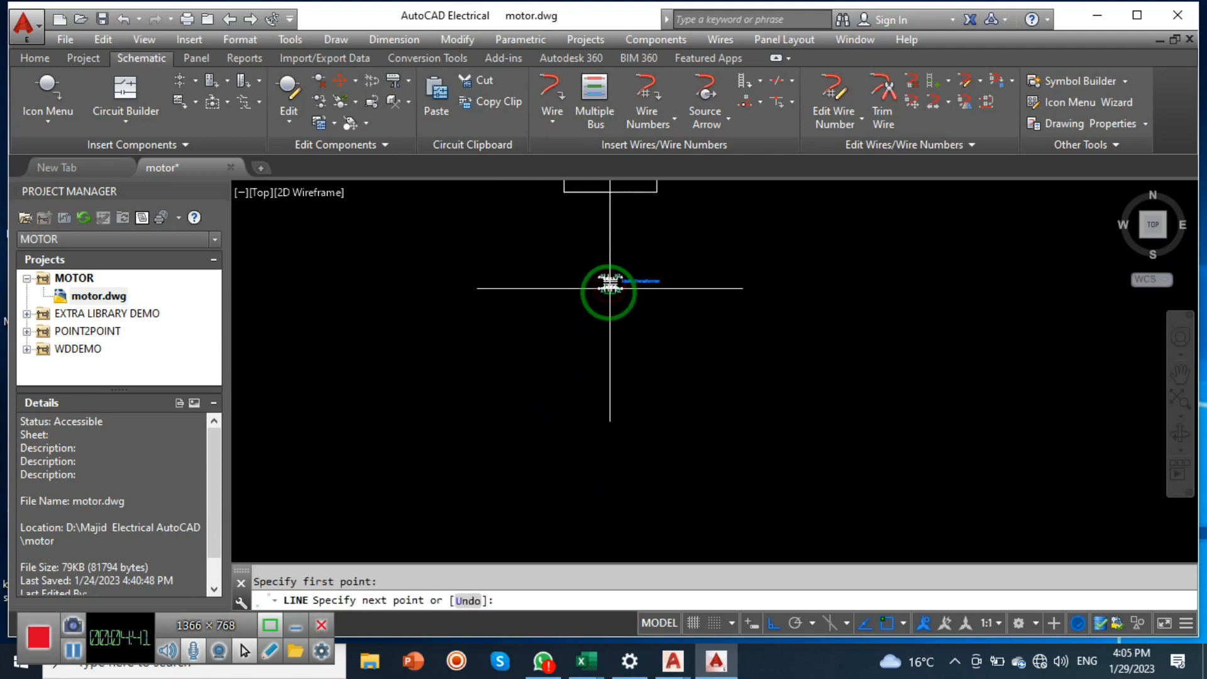
pyautogui.press('Escape')
pyautogui.scroll(5, 628, 321)
# Step: Insert a Transformer from the fuses, circuit breakers and transformers group at the new line's lower end and tag it "Sub Main T"
pyautogui.click(54, 89)
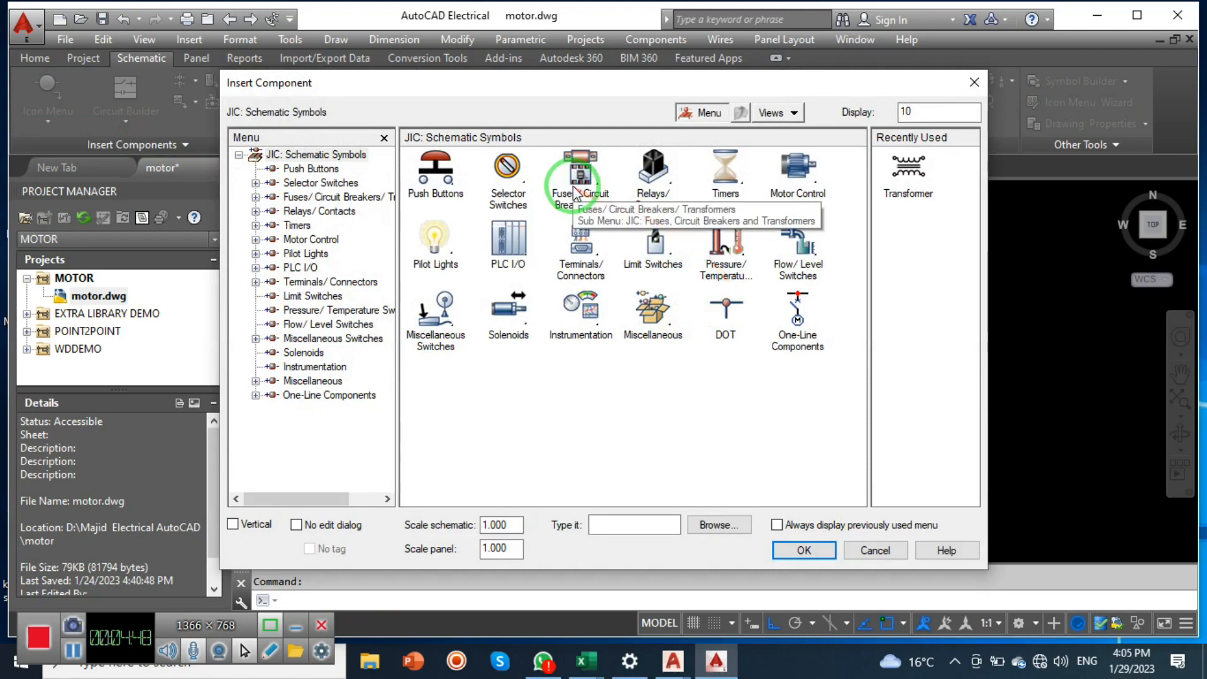
pyautogui.click(574, 183)
pyautogui.click(585, 254)
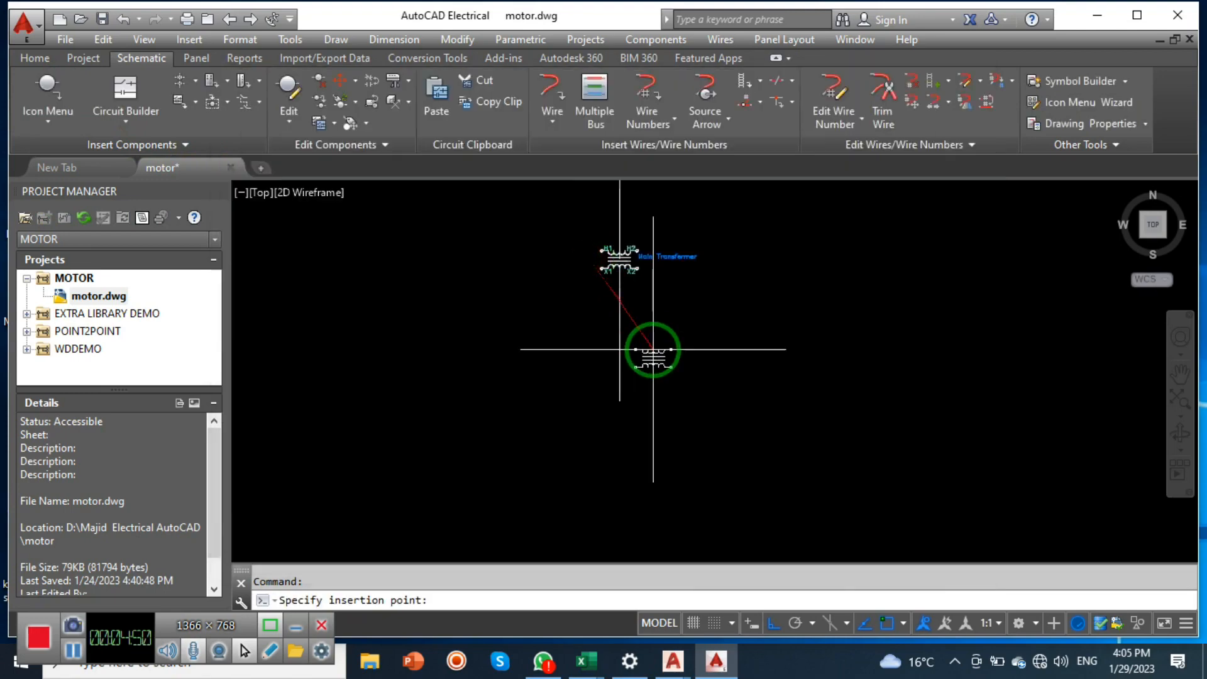
pyautogui.click(636, 432)
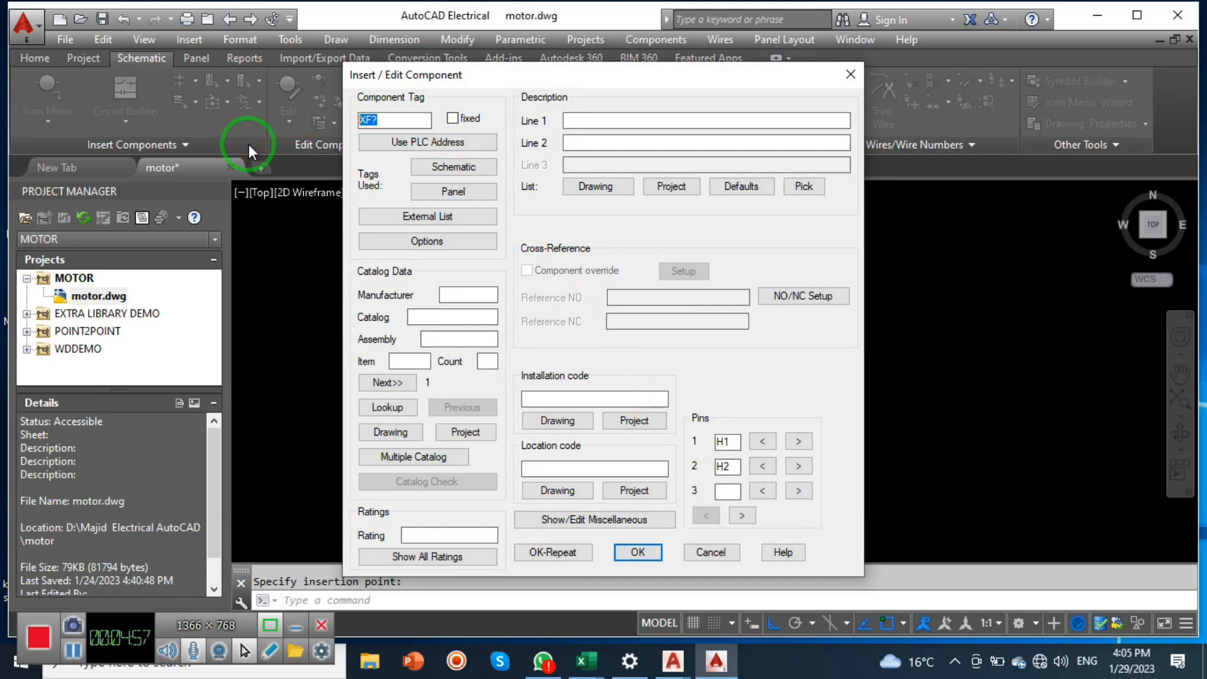
pyautogui.write('Sub Main T')
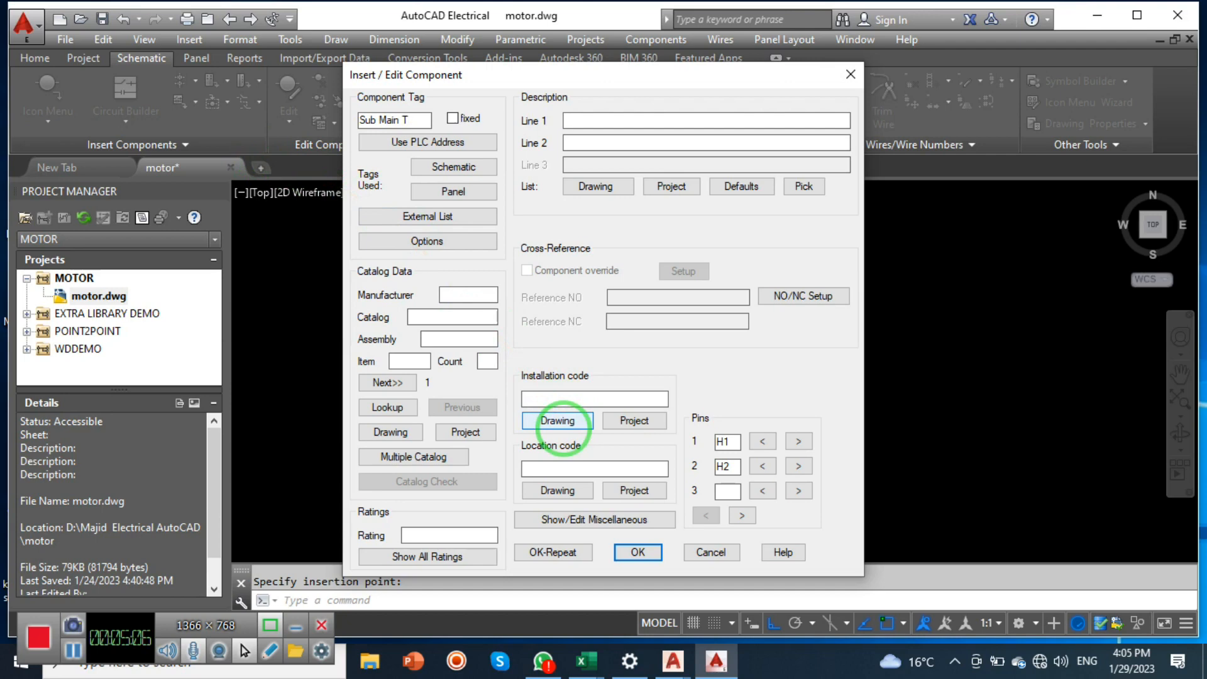
pyautogui.click(639, 552)
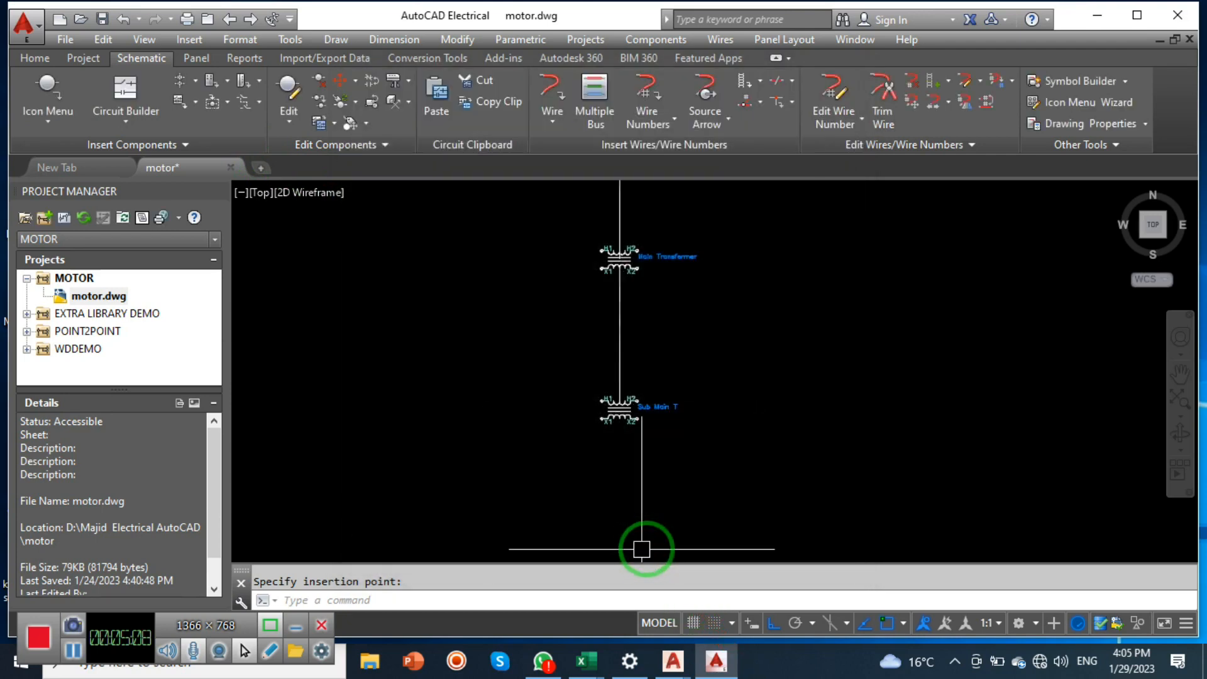
# Step: Draw a short vertical line downward from the middle of the Sub Main T transformer's lower winding
pyautogui.scroll(-2, 639, 472)
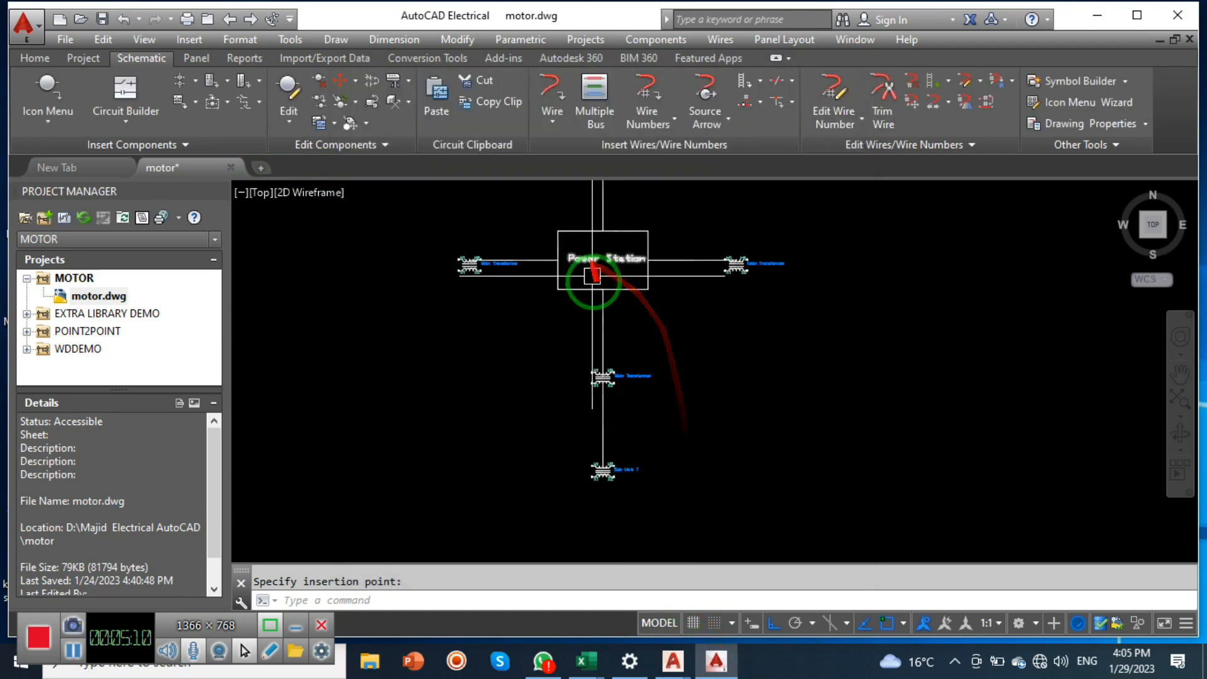
pyautogui.scroll(4, 571, 391)
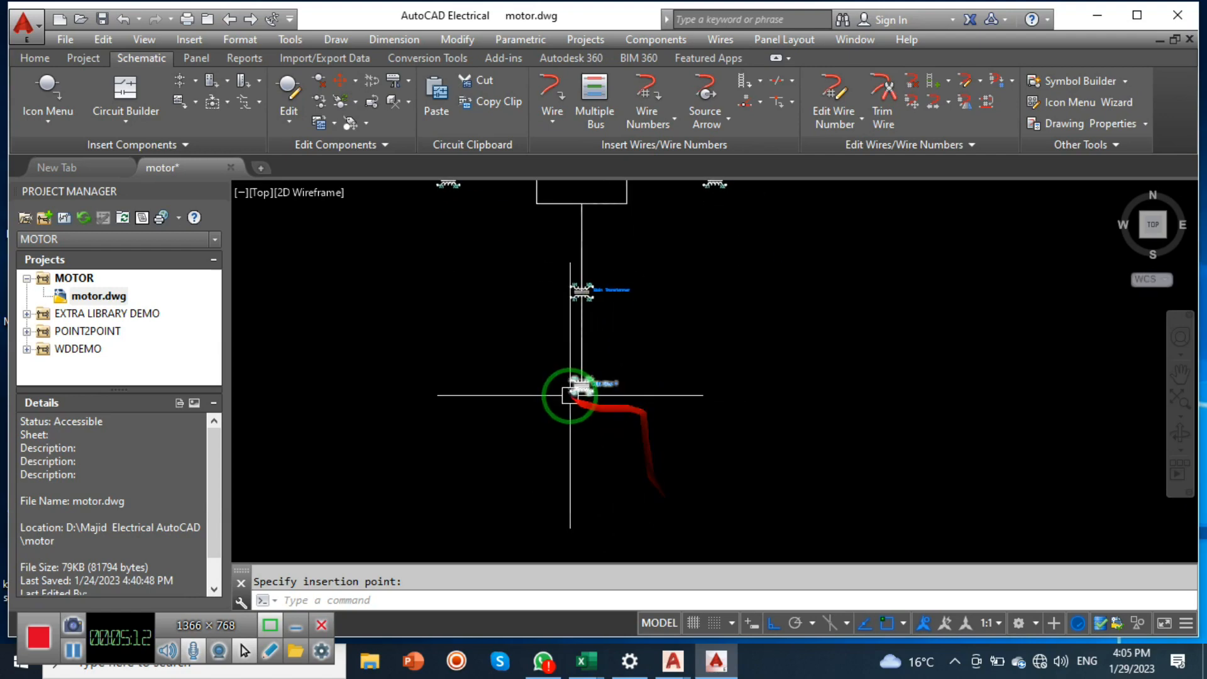
pyautogui.press('Escape')
pyautogui.write('l')
pyautogui.press('Return')
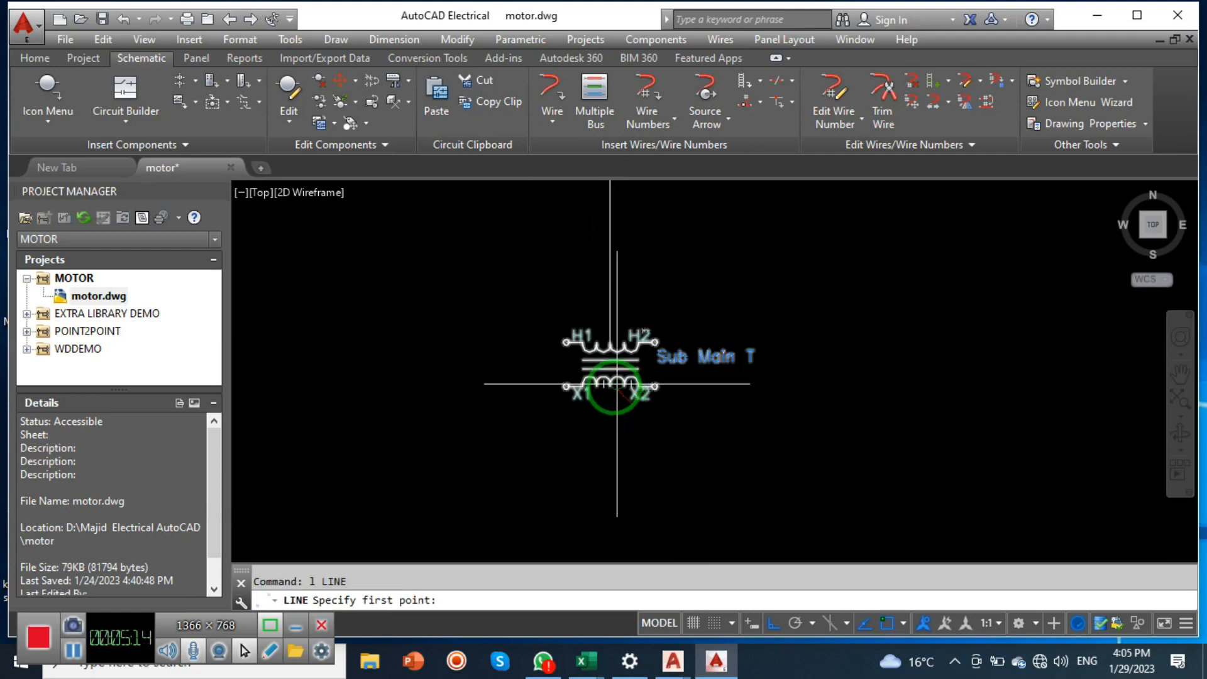
pyautogui.click(610, 465)
pyautogui.scroll(-2, 623, 443)
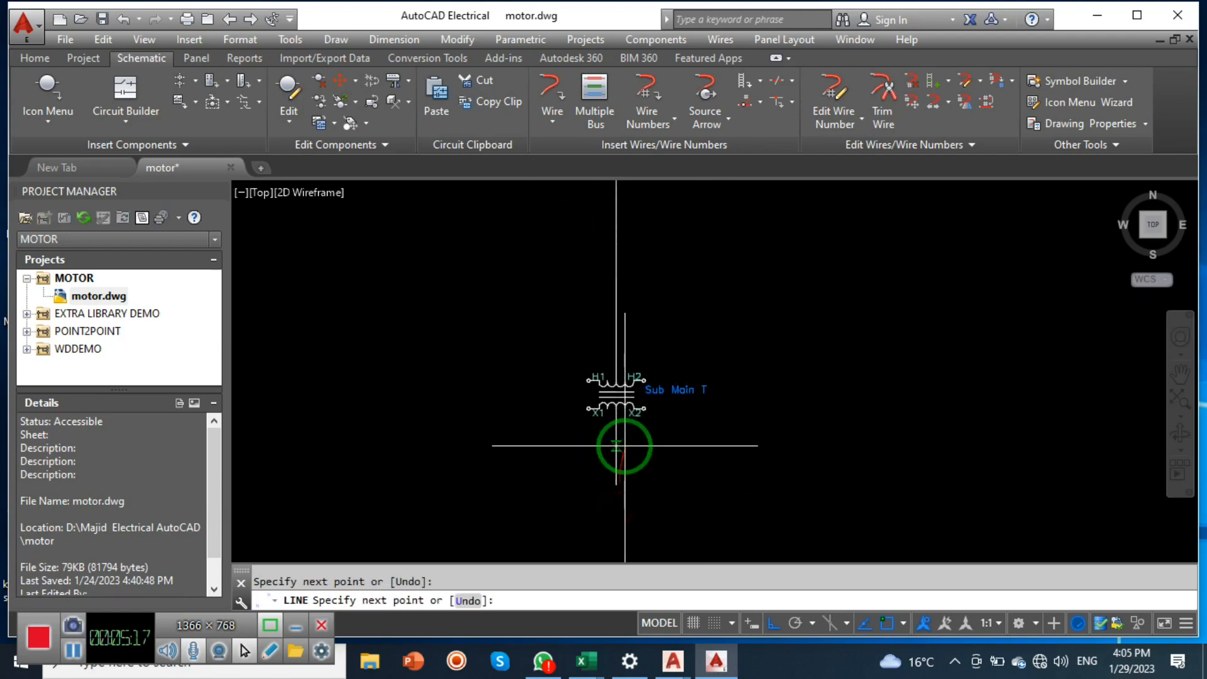
pyautogui.press('Escape')
# Step: Draw a 4-unit horizontal line to the right from the lower end of the line below Sub Main T
pyautogui.press('Return')
pyautogui.click(635, 418)
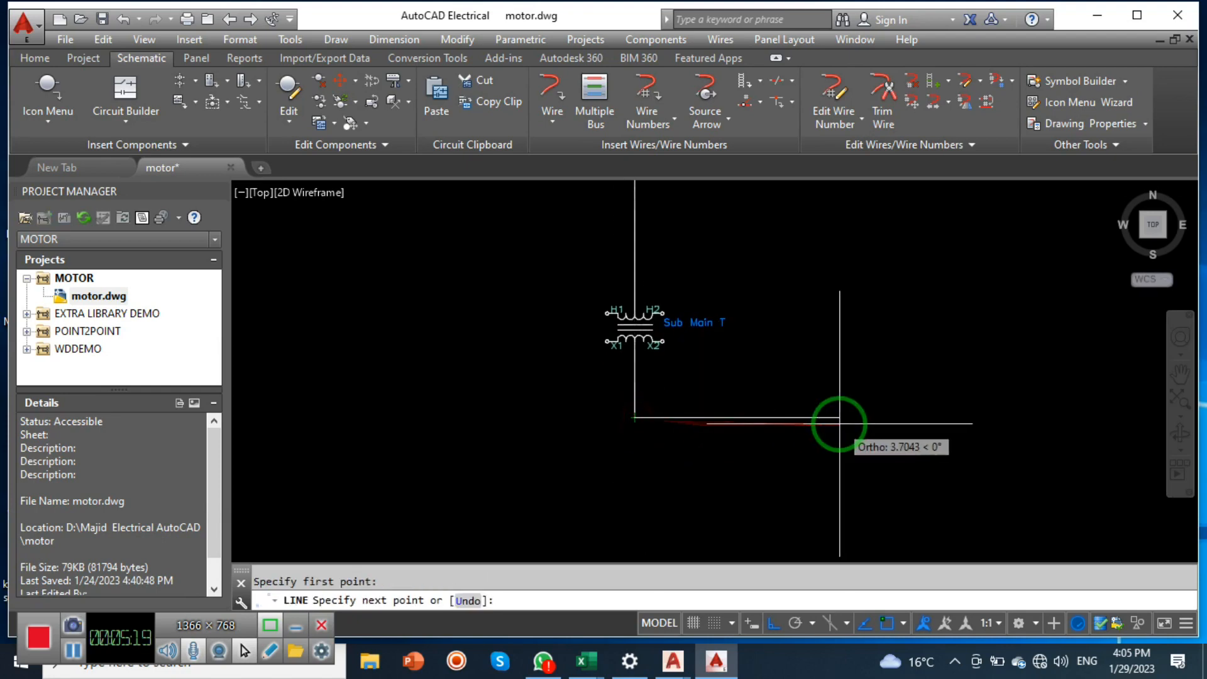
pyautogui.write('4')
pyautogui.press('Return')
pyautogui.press('Return')
# Step: Draw a matching horizontal line of equal length to the left from the lower end of the line below Sub Main T
pyautogui.press('Return')
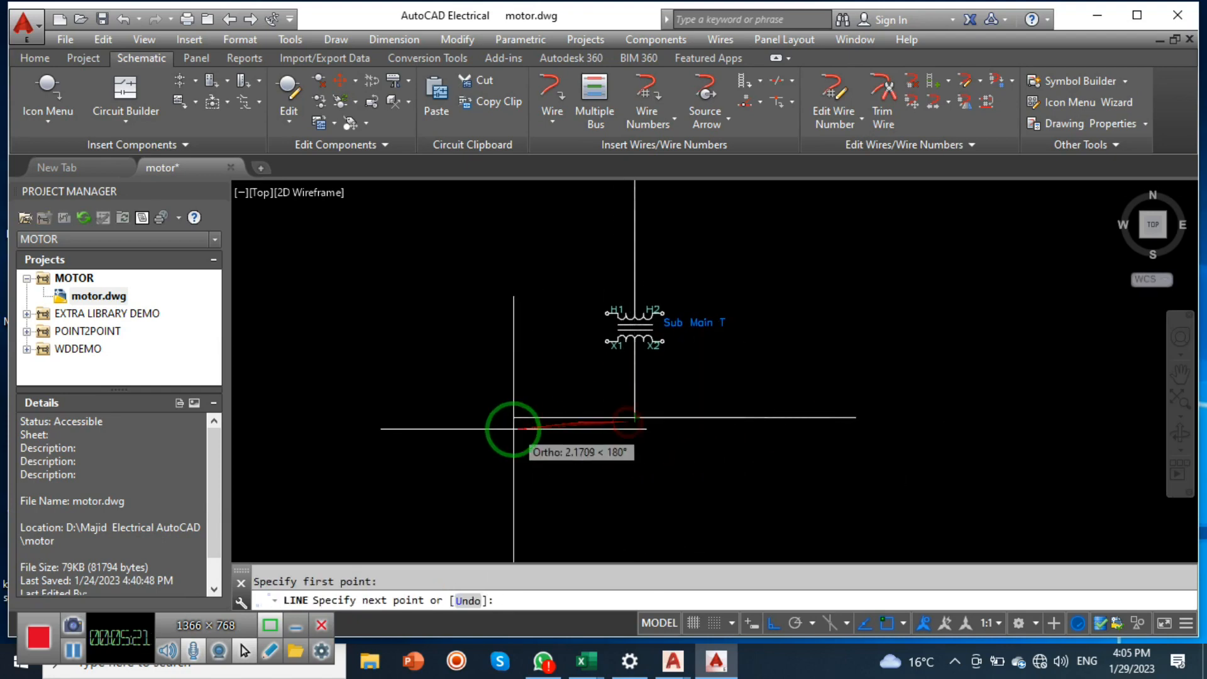
pyautogui.click(514, 429)
pyautogui.press('Escape')
pyautogui.scroll(-3, 604, 409)
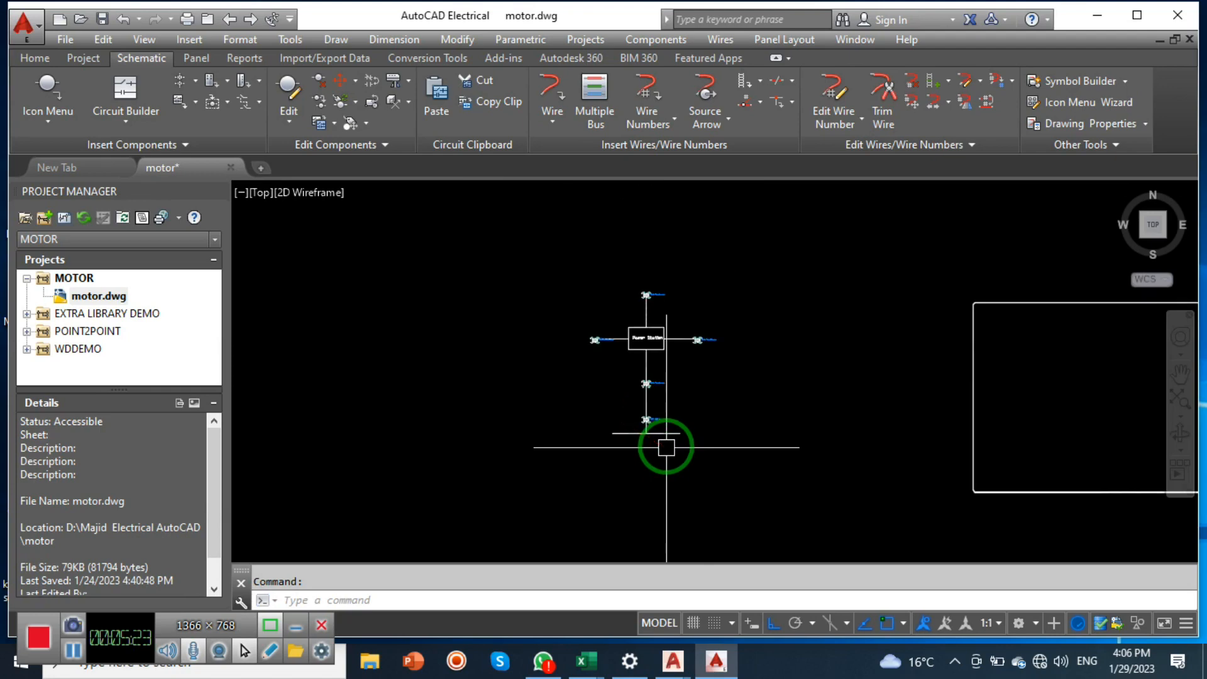
pyautogui.scroll(2, 638, 438)
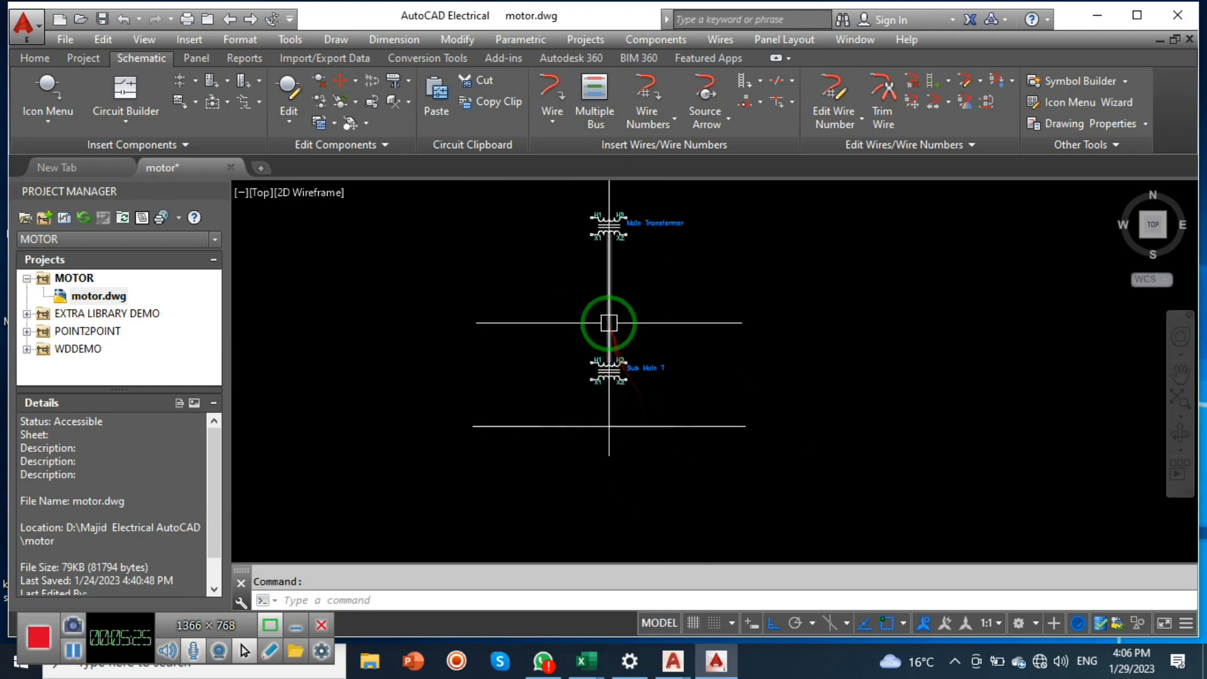
# Step: Draw a 1-unit vertical line downward from the right end of the horizontal line below Sub Main T
pyautogui.scroll(-2, 608, 323)
pyautogui.moveTo(629, 448)
pyautogui.mouseDown(button='middle')
pyautogui.moveTo(577, 301)
pyautogui.moveTo(573, 324)
pyautogui.mouseUp(button='middle')
pyautogui.scroll(-4, 609, 443)
pyautogui.scroll(3, 607, 441)
pyautogui.moveTo(608, 479); pyautogui.dragTo(639, 471, button='middle')
pyautogui.scroll(2, 557, 441)
pyautogui.moveTo(702, 493); pyautogui.dragTo(704, 417, button='middle')
pyautogui.press('Return')
pyautogui.click(787, 379)
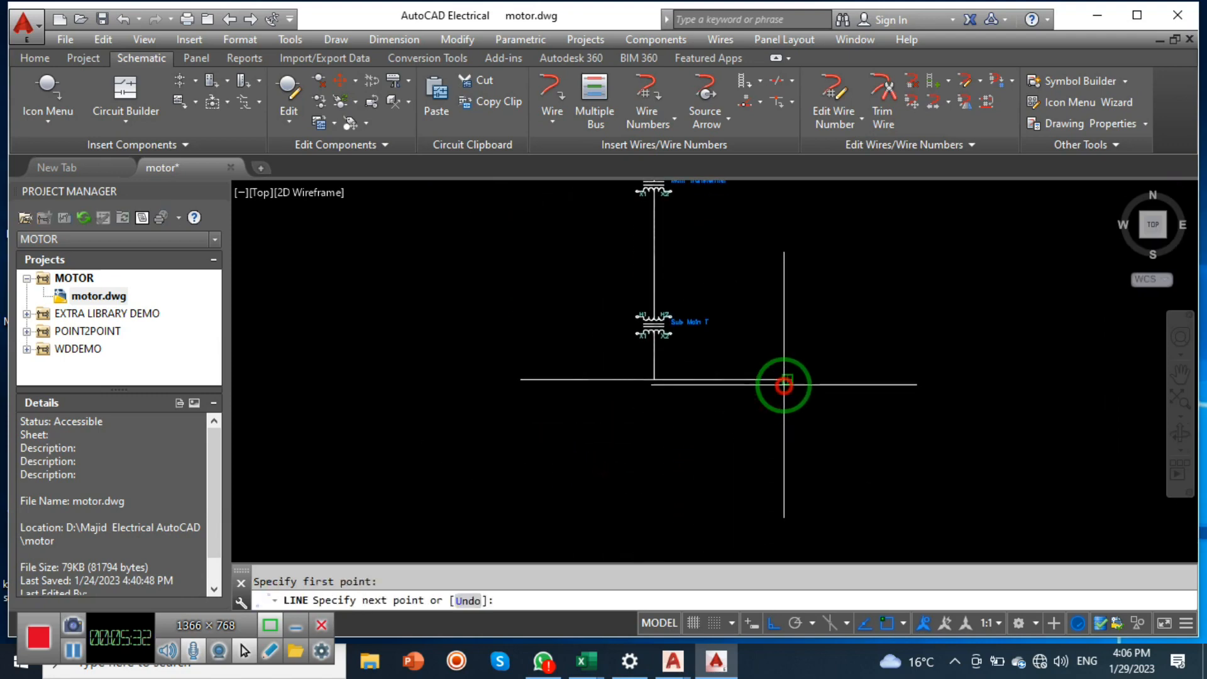
pyautogui.write('1')
pyautogui.press('Return')
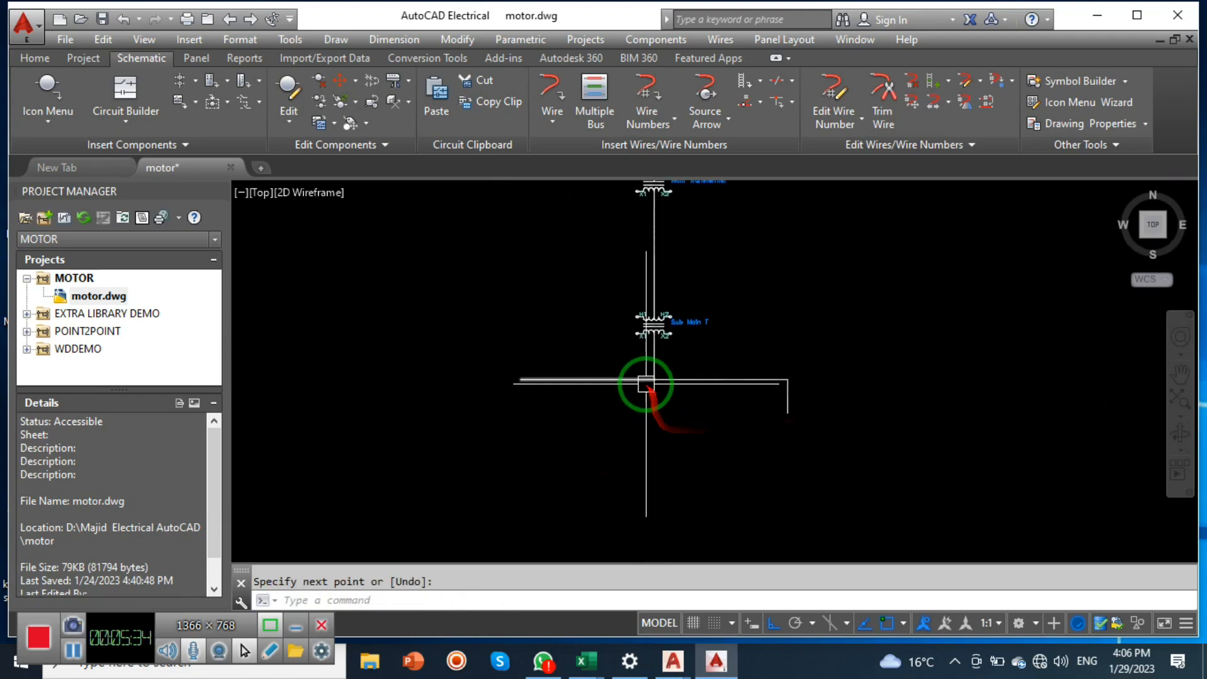
# Step: Draw matching 1-unit vertical lines downward from the middle and the left end of the horizontal line below Sub Main T
pyautogui.press('Return')
pyautogui.press('Return')
pyautogui.press('Return')
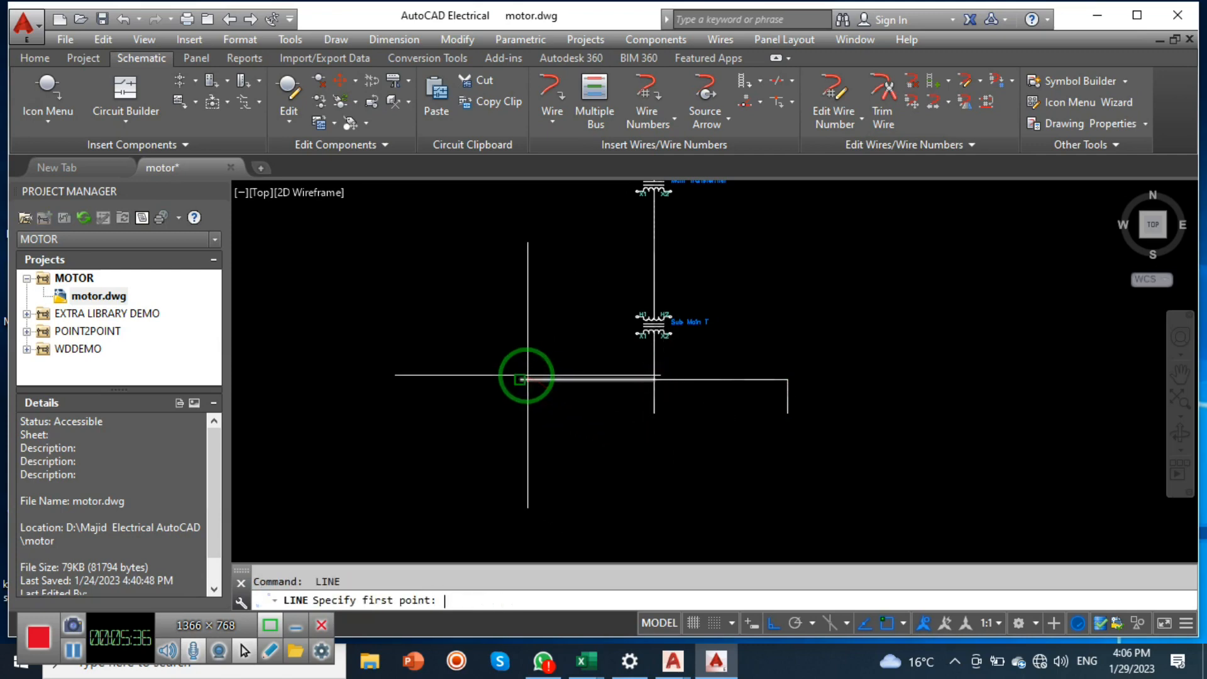
pyautogui.click(521, 379)
pyautogui.write('1')
pyautogui.press('Return')
pyautogui.press('Return')
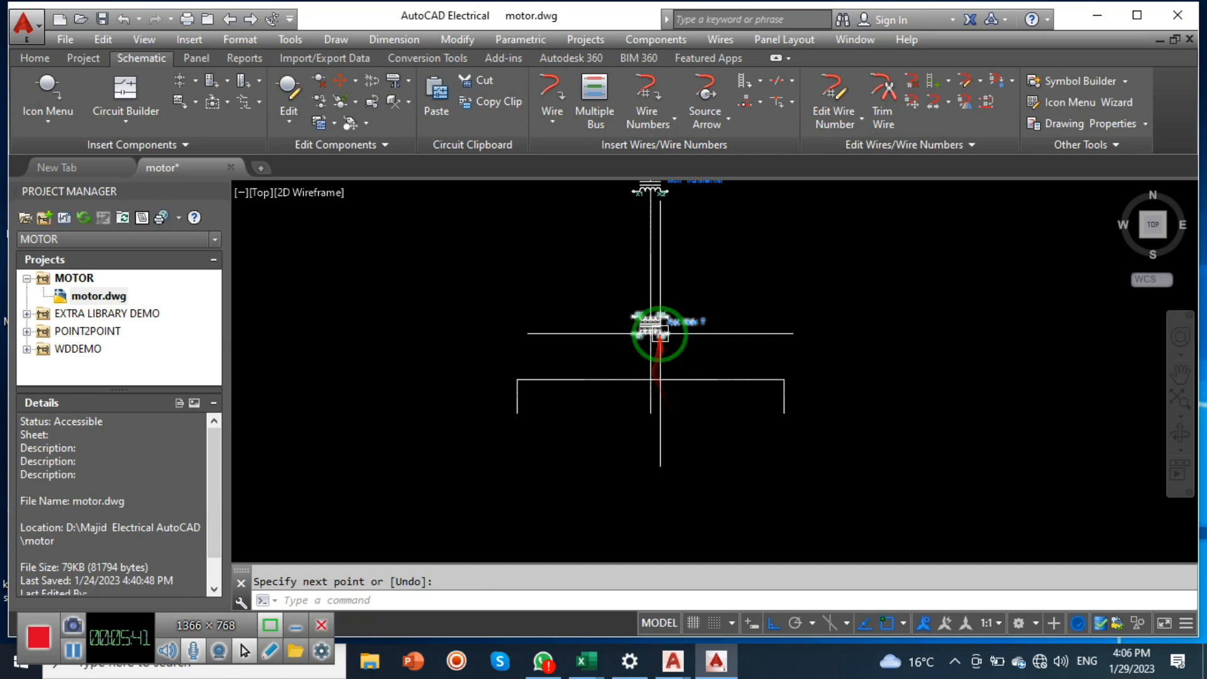
# Step: Copy the Sub Main T transformer from the middle of its upper winding to the lower end of the left drop line
pyautogui.click(677, 322)
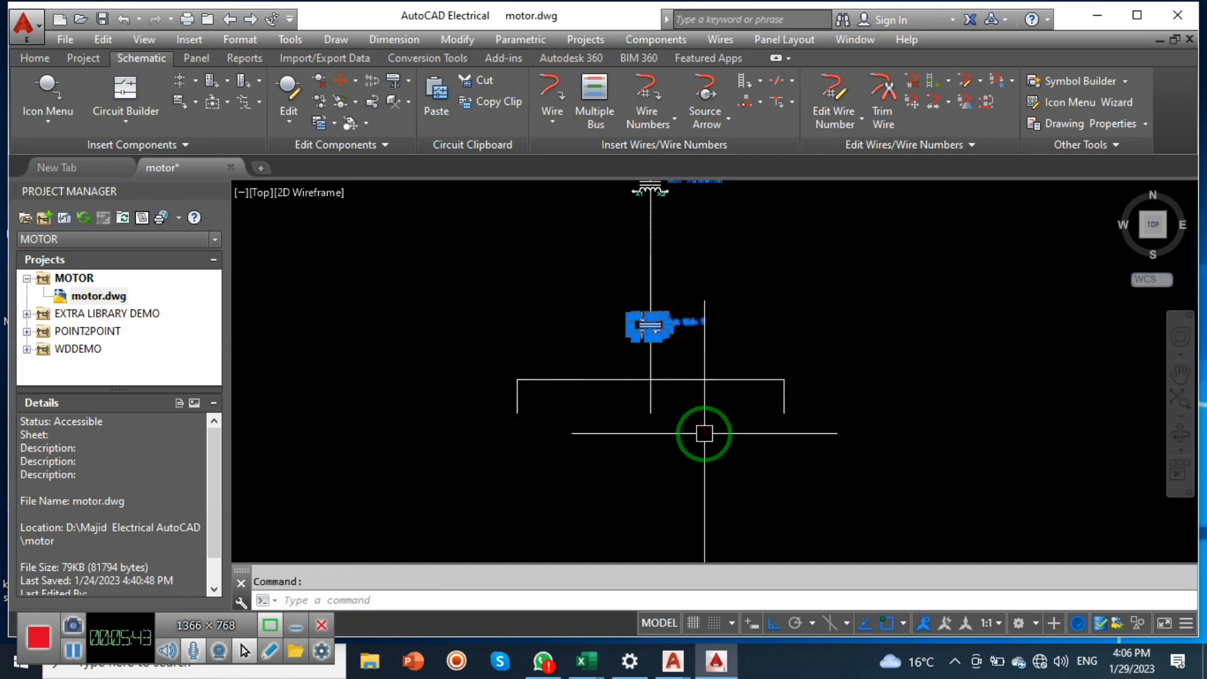
pyautogui.write('co')
pyautogui.press('Return')
pyautogui.scroll(10, 651, 313)
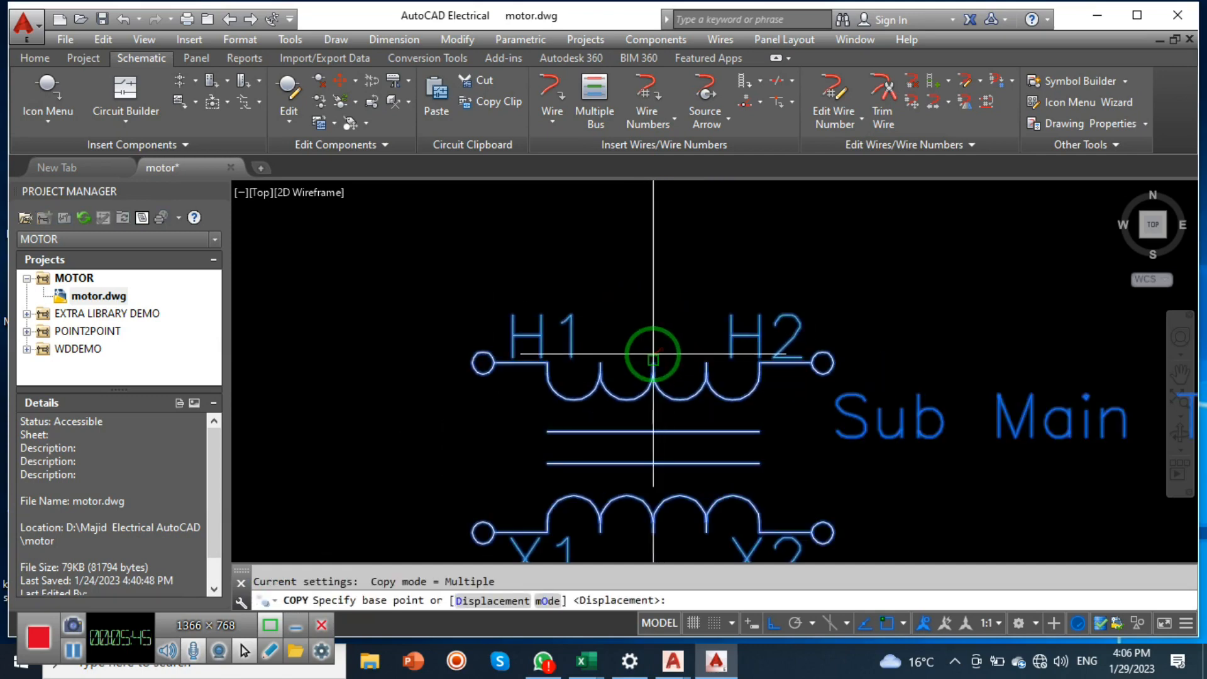
pyautogui.click(653, 356)
pyautogui.scroll(-8, 761, 269)
pyautogui.moveTo(594, 418); pyautogui.dragTo(658, 315, button='middle')
pyautogui.click(598, 330)
pyautogui.press('Escape')
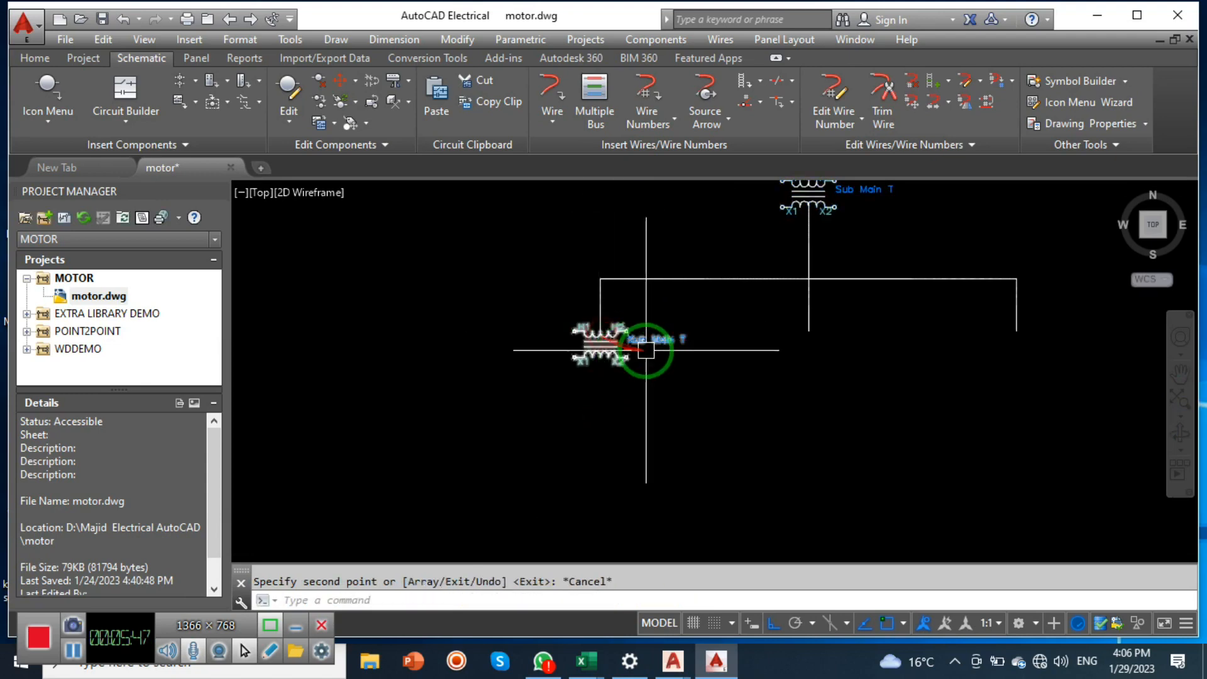
# Step: Change the TAG1 attribute of the copied transformer on the left drop line to "Transfermer"
pyautogui.scroll(2, 620, 332)
pyautogui.moveTo(747, 407); pyautogui.dragTo(714, 417, button='middle')
pyautogui.scroll(-2, 679, 485)
pyautogui.scroll(-3, 654, 453)
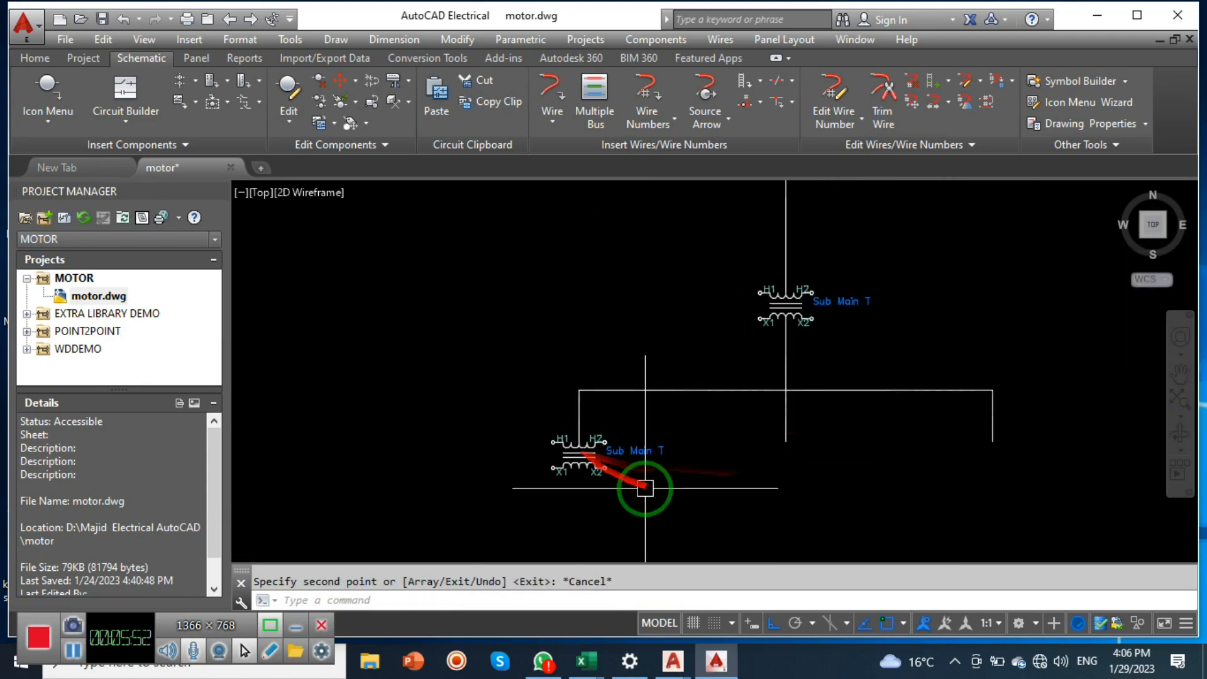
pyautogui.scroll(2, 647, 481)
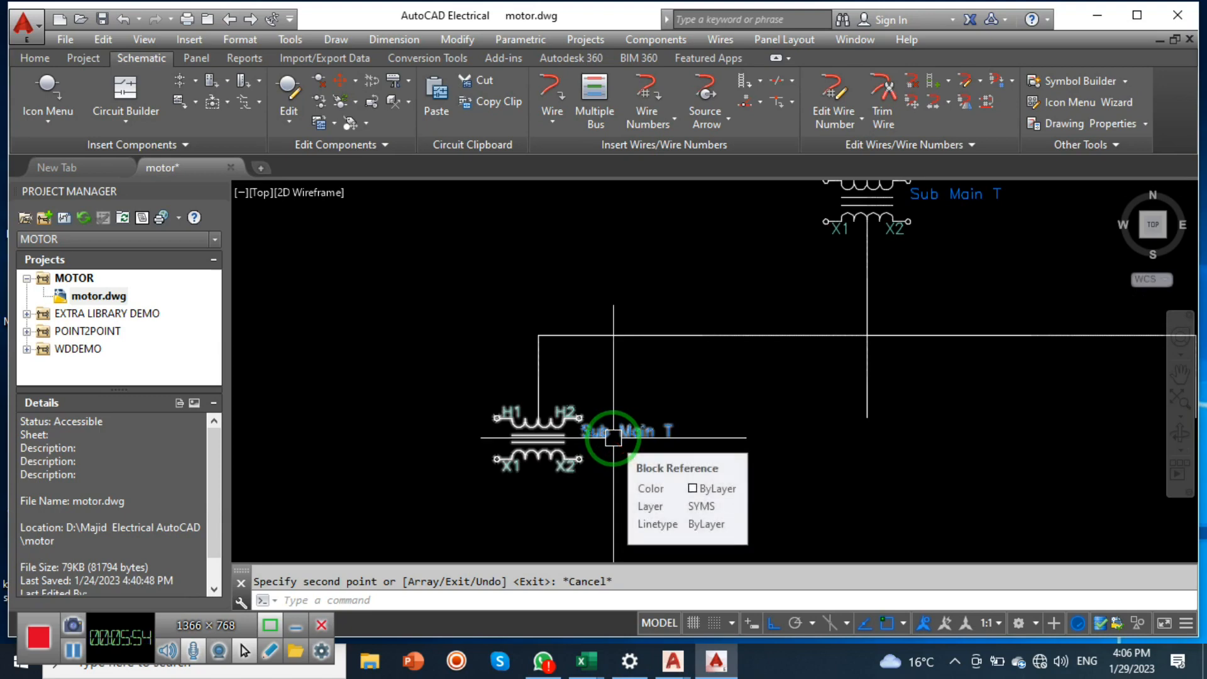
pyautogui.doubleClick(614, 439)
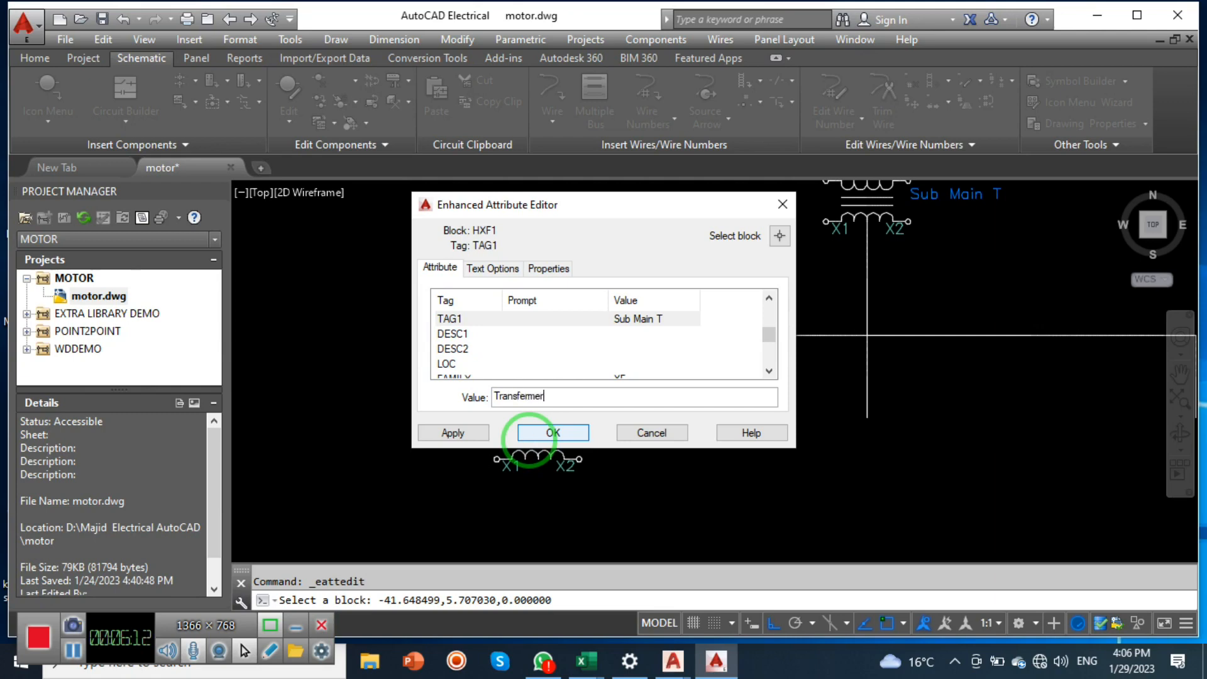
pyautogui.click(549, 434)
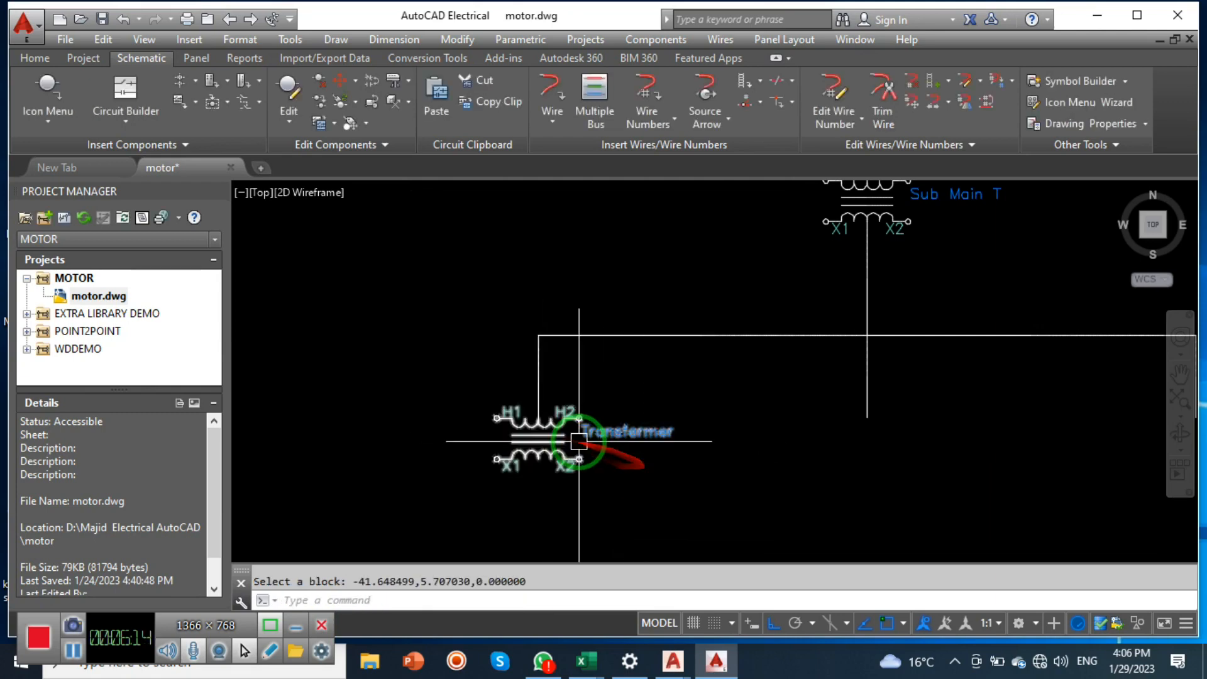
# Step: Copy the left Transfermer symbol from the middle of its upper winding to the lower ends of the middle and right drop lines
pyautogui.click(553, 433)
pyautogui.write('co')
pyautogui.press('Return')
pyautogui.scroll(2, 542, 410)
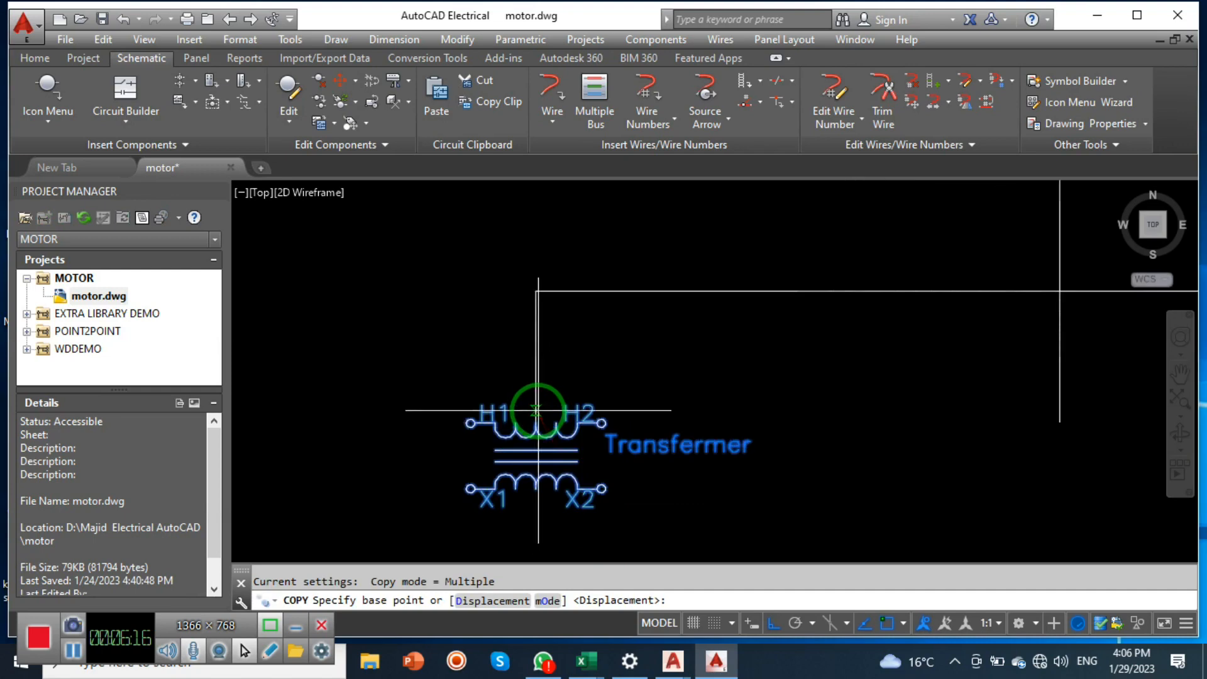
pyautogui.click(536, 422)
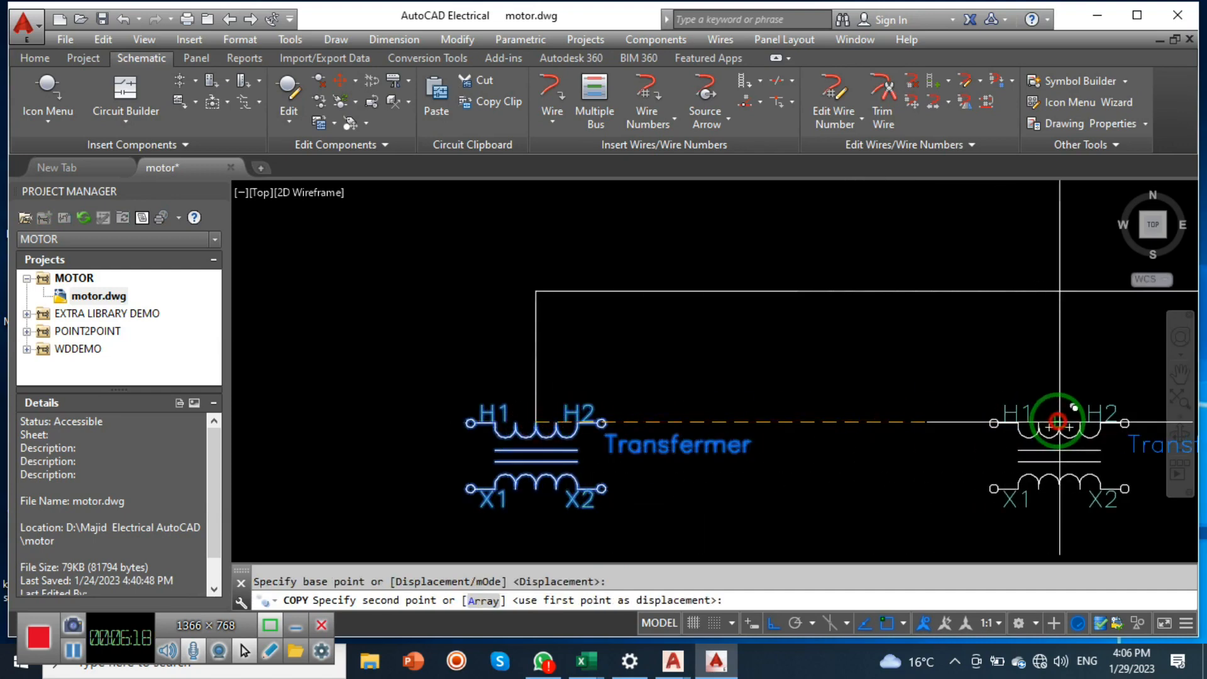
pyautogui.click(1060, 421)
pyautogui.moveTo(1059, 422); pyautogui.dragTo(544, 431, button='middle')
pyautogui.scroll(-2, 594, 429)
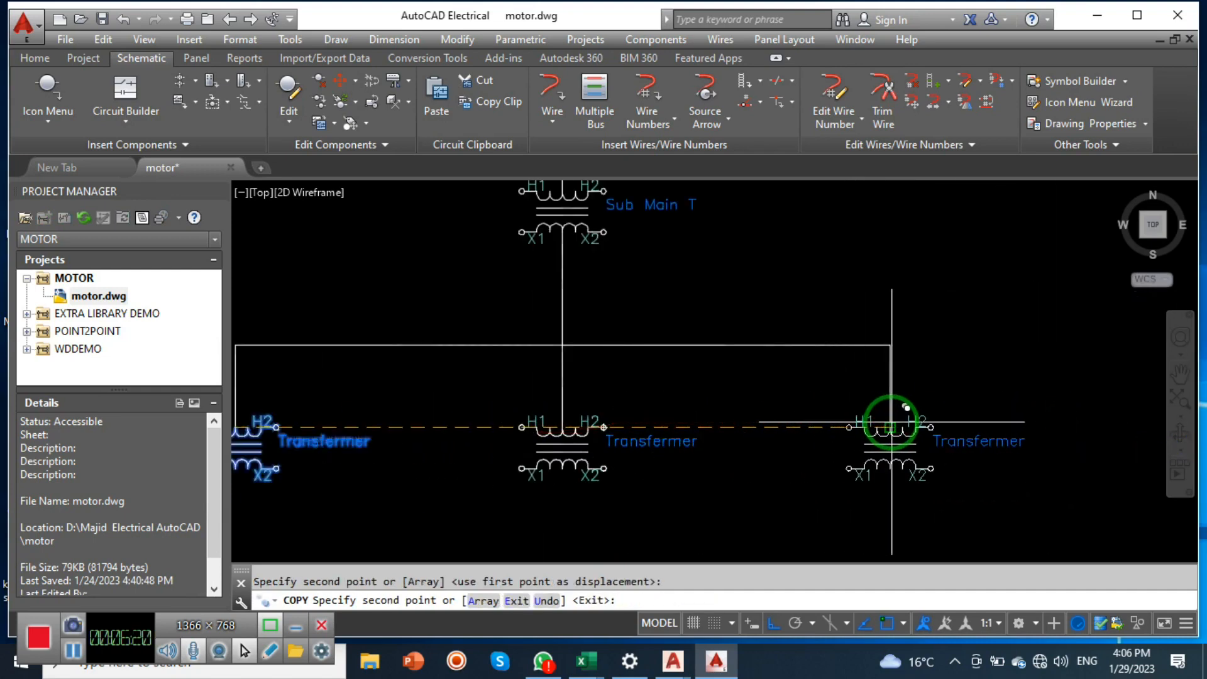
pyautogui.click(888, 420)
pyautogui.press('Escape')
# Step: Review the distribution path from the Power Station through the main and sub main transformers to the three lower transformers
pyautogui.scroll(-3, 709, 422)
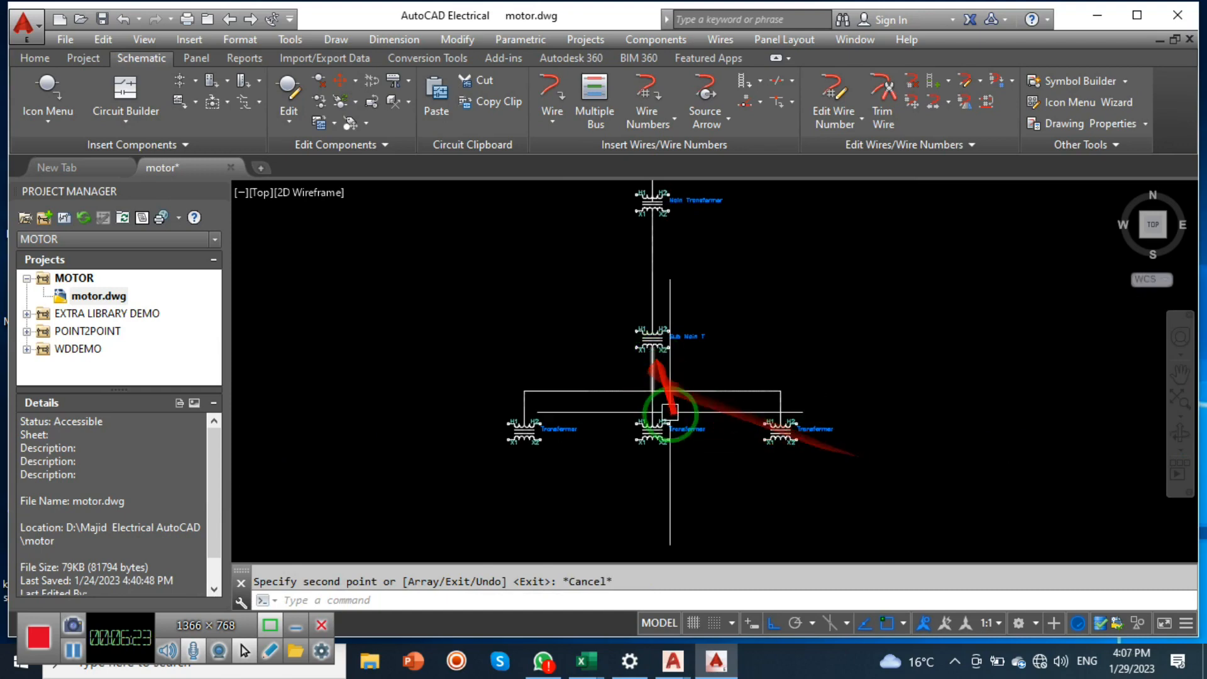
pyautogui.scroll(-2, 660, 431)
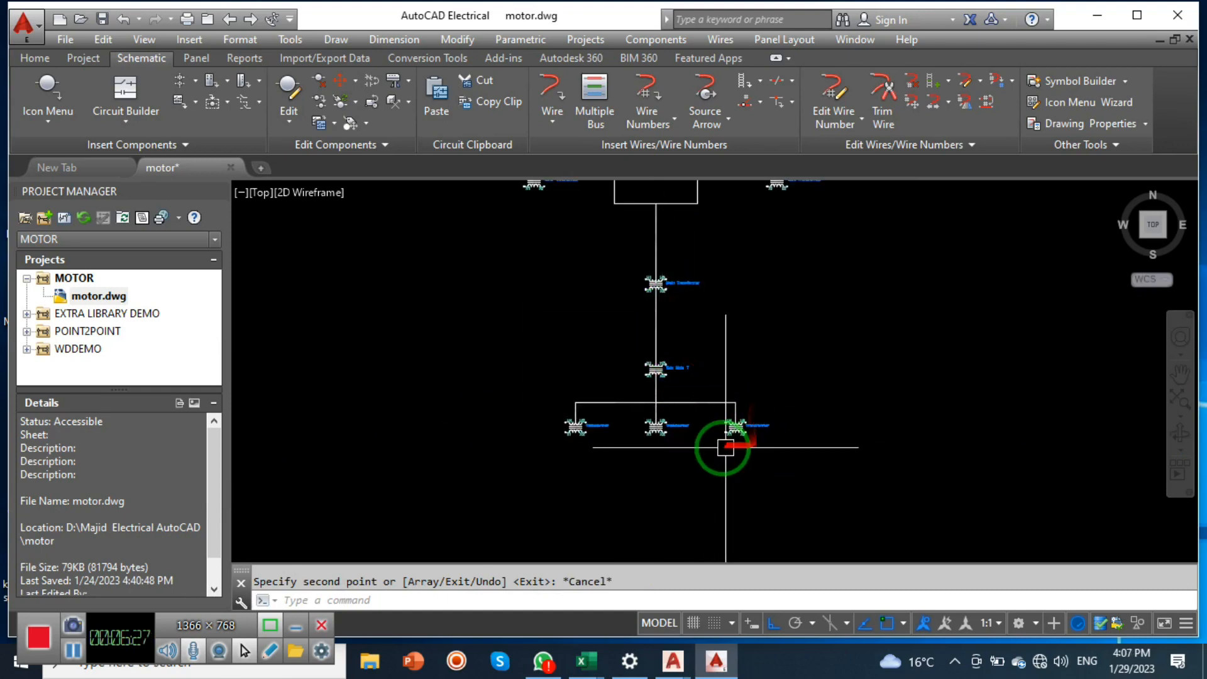
pyautogui.scroll(2, 695, 358)
pyautogui.scroll(-2, 679, 331)
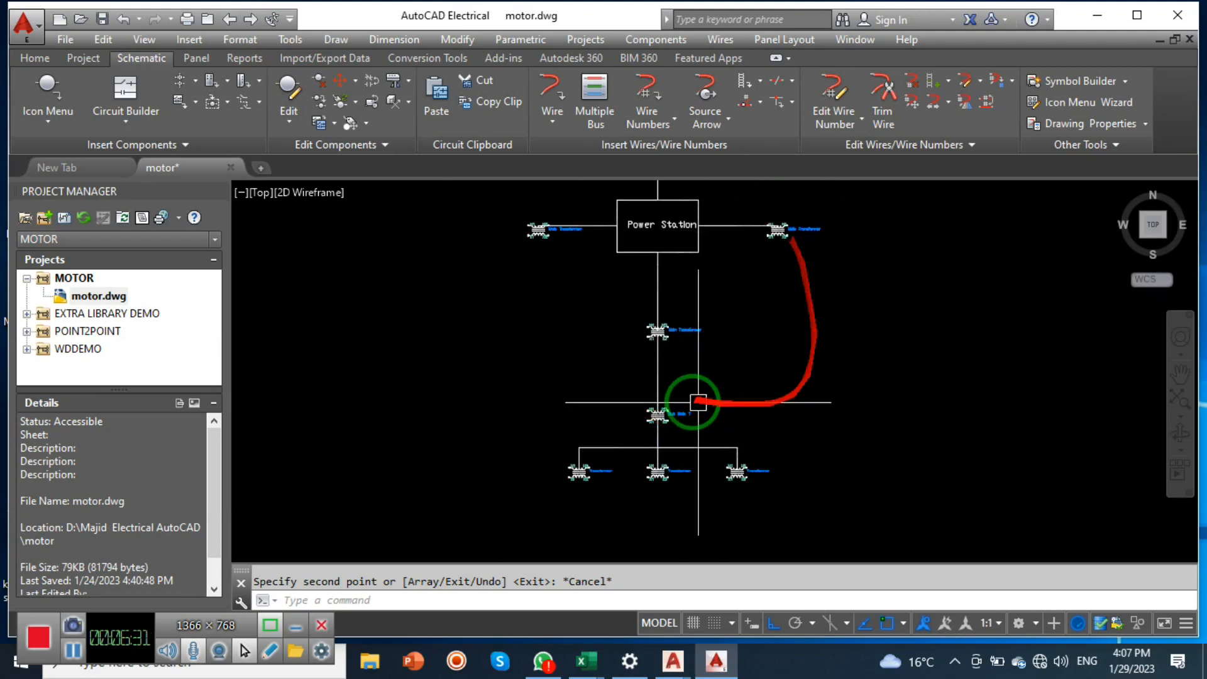
pyautogui.moveTo(718, 378); pyautogui.dragTo(718, 432, button='middle')
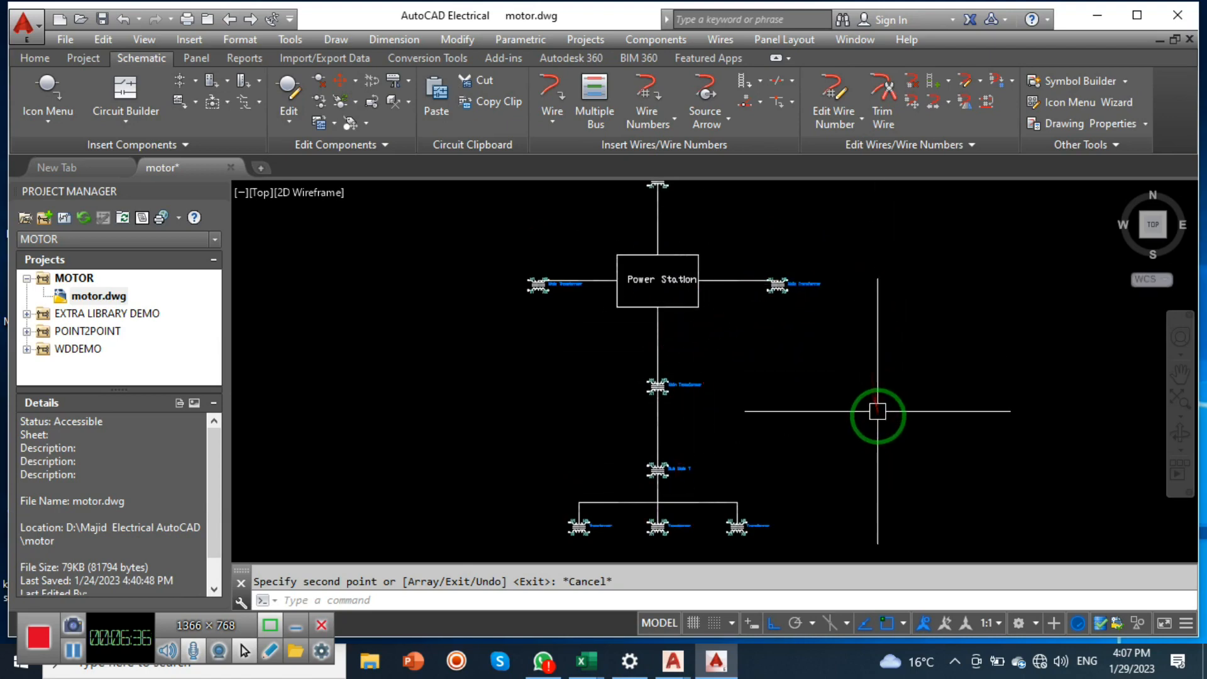
pyautogui.moveTo(873, 416); pyautogui.dragTo(874, 357, button='middle')
pyautogui.moveTo(660, 476)
pyautogui.mouseDown(button='middle')
pyautogui.moveTo(706, 330)
pyautogui.moveTo(768, 469)
pyautogui.mouseUp(button='middle')
pyautogui.scroll(4, 693, 326)
pyautogui.scroll(-4, 719, 426)
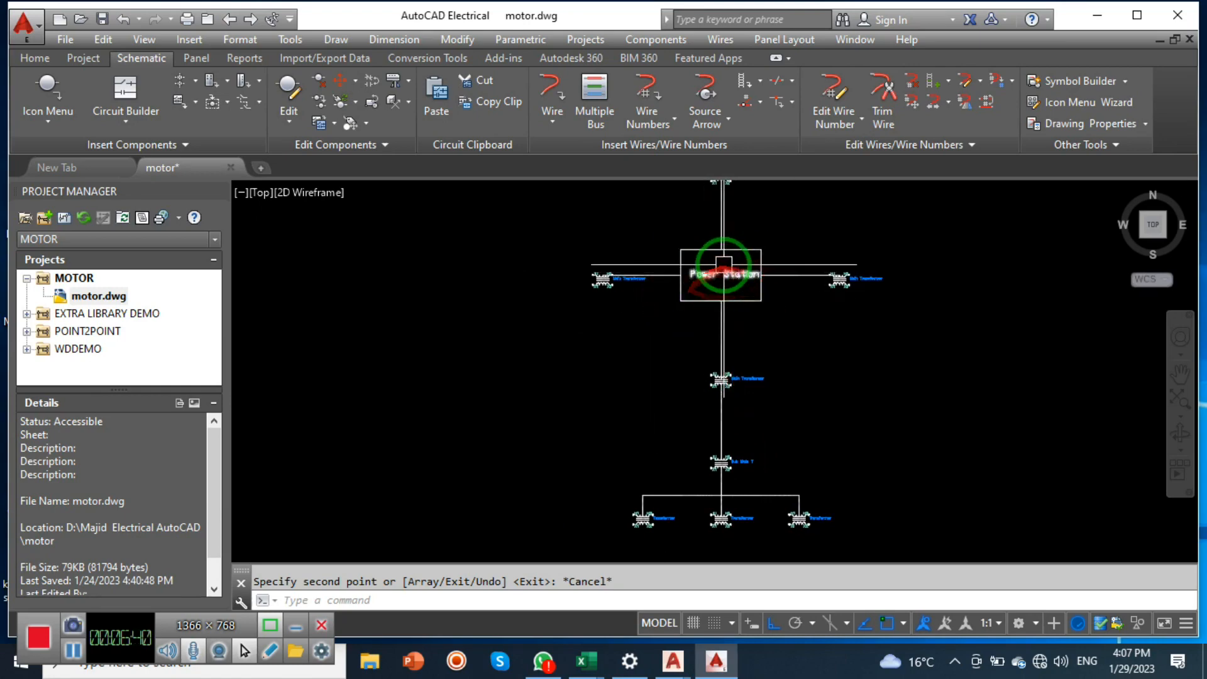
pyautogui.moveTo(726, 357); pyautogui.dragTo(720, 283, button='middle')
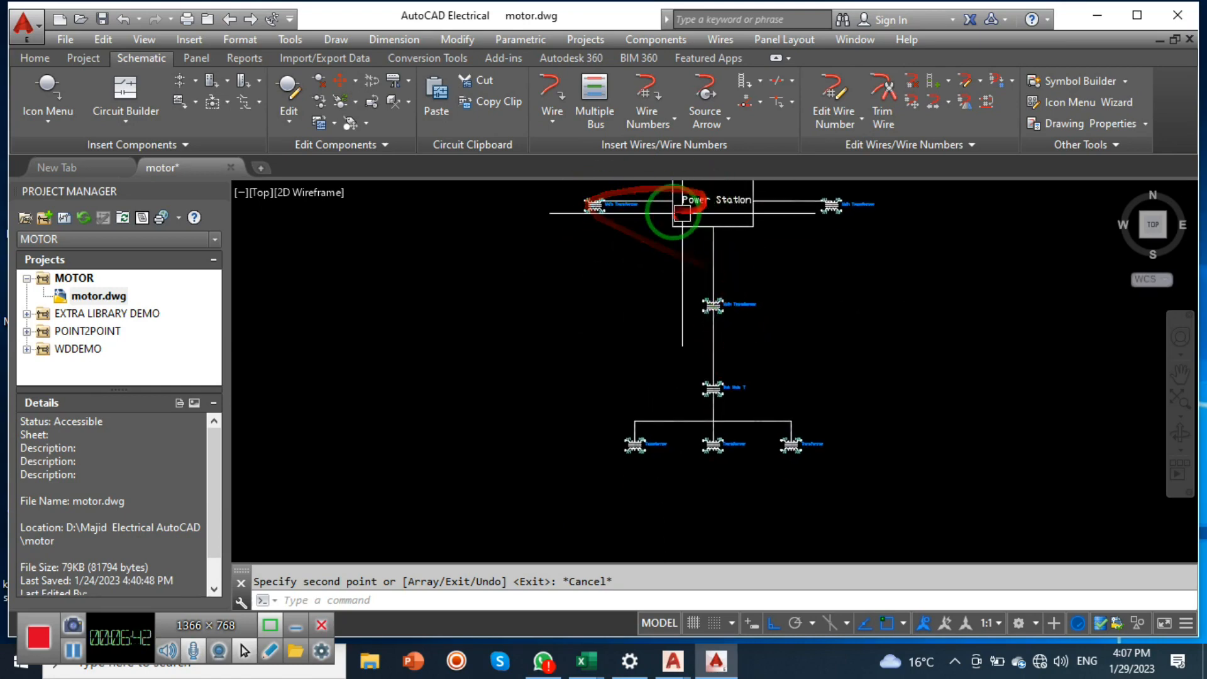
pyautogui.scroll(2, 727, 312)
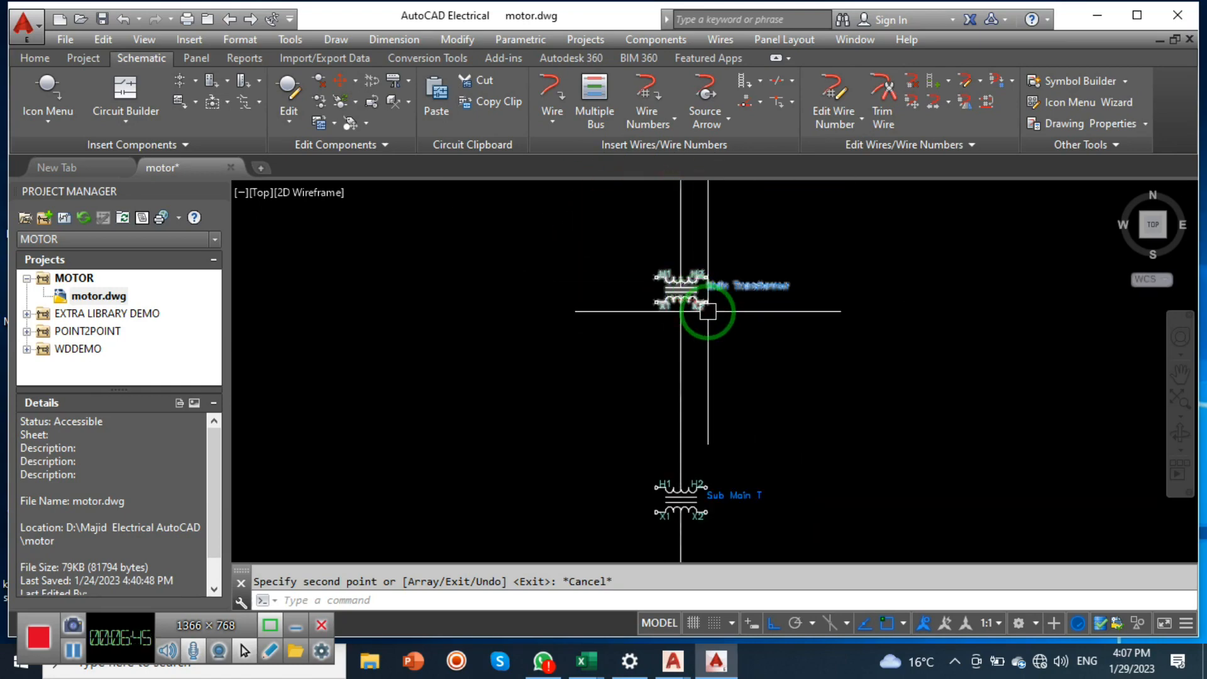
pyautogui.scroll(2, 768, 404)
pyautogui.scroll(-4, 657, 302)
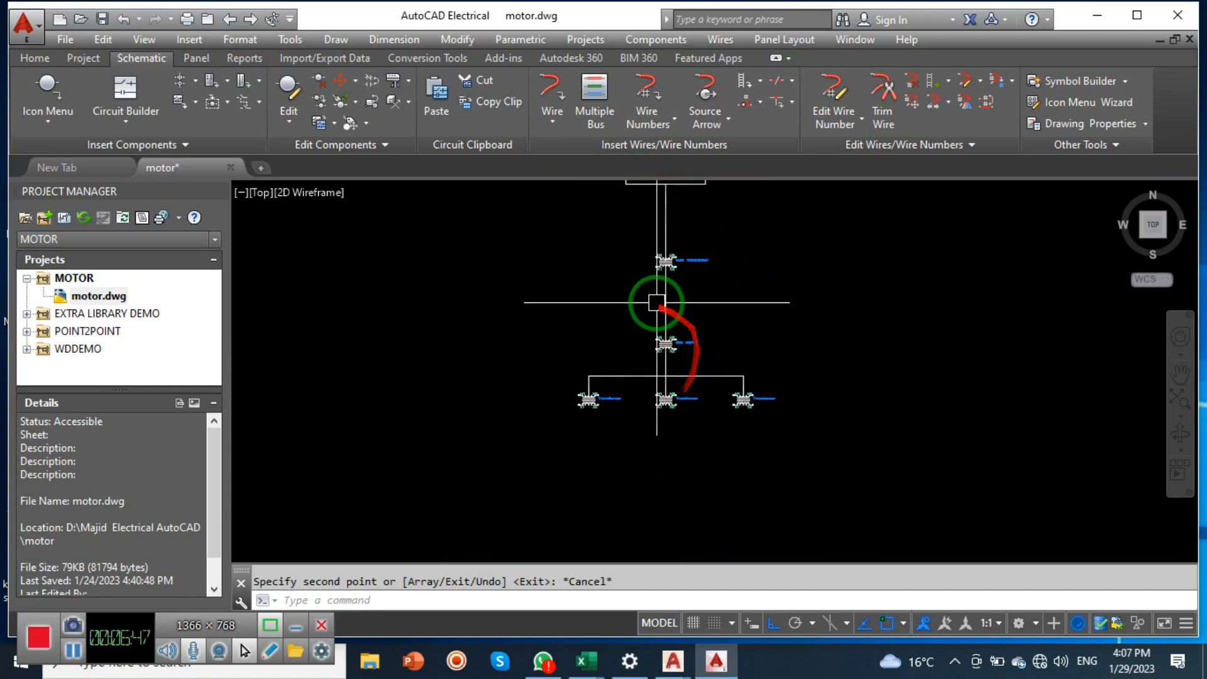
pyautogui.scroll(2, 614, 385)
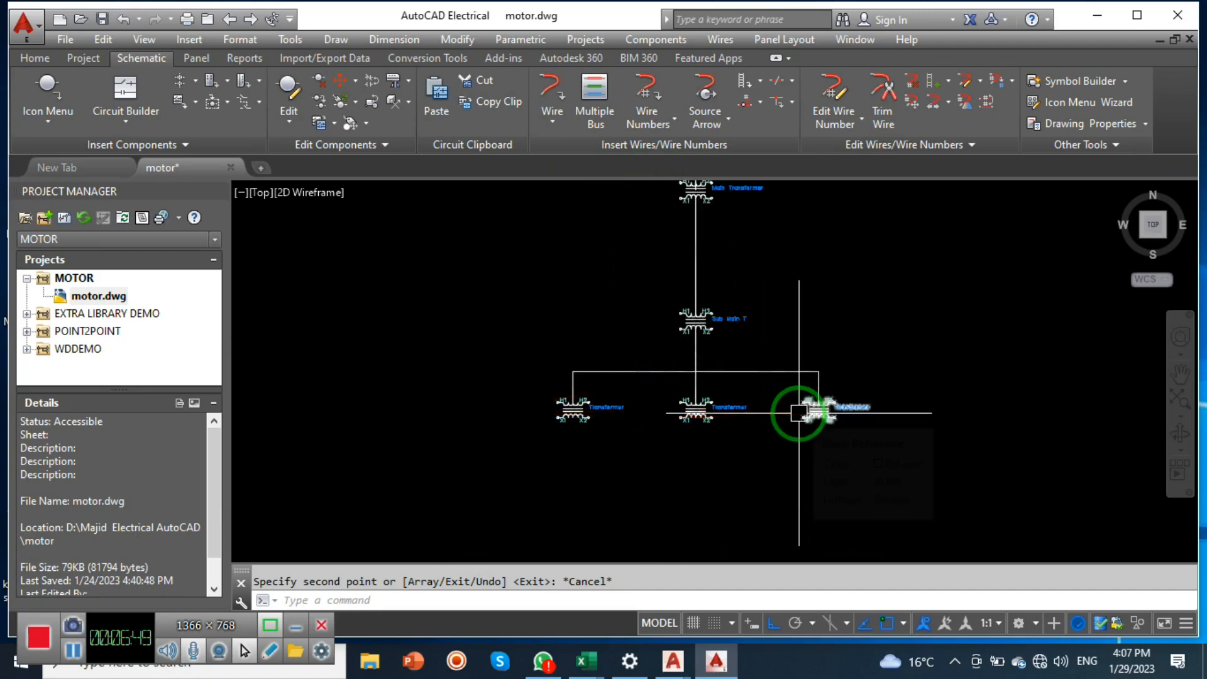
pyautogui.scroll(-3, 787, 391)
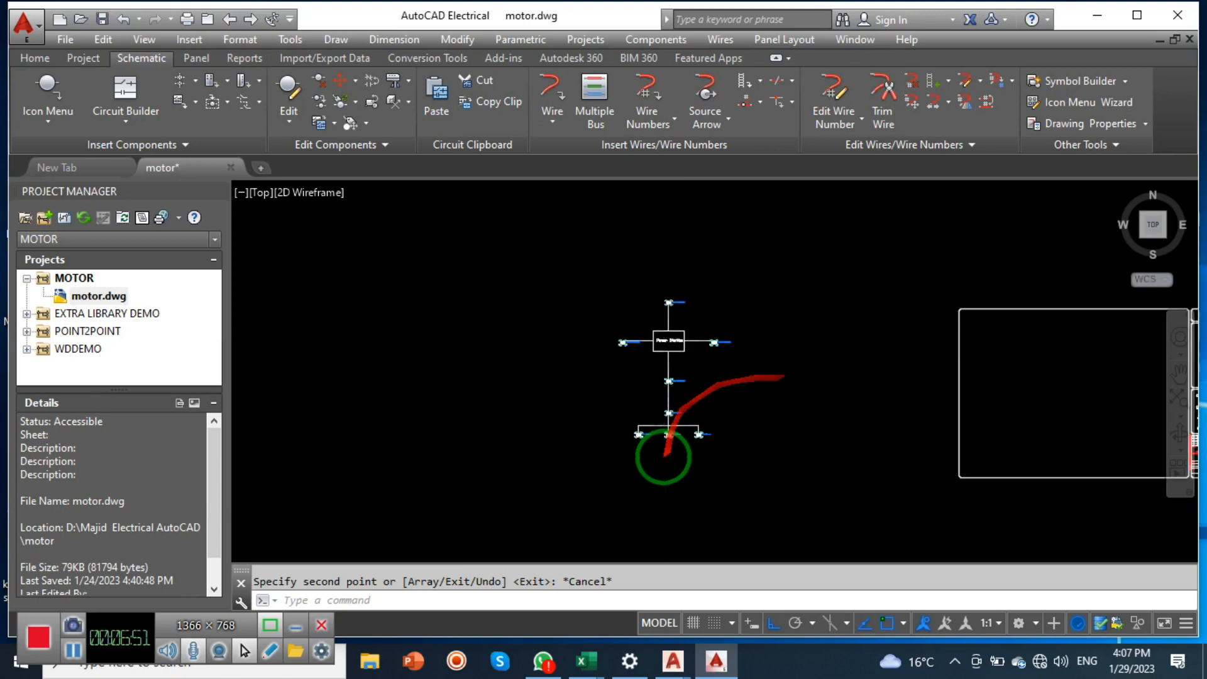
pyautogui.scroll(2, 704, 403)
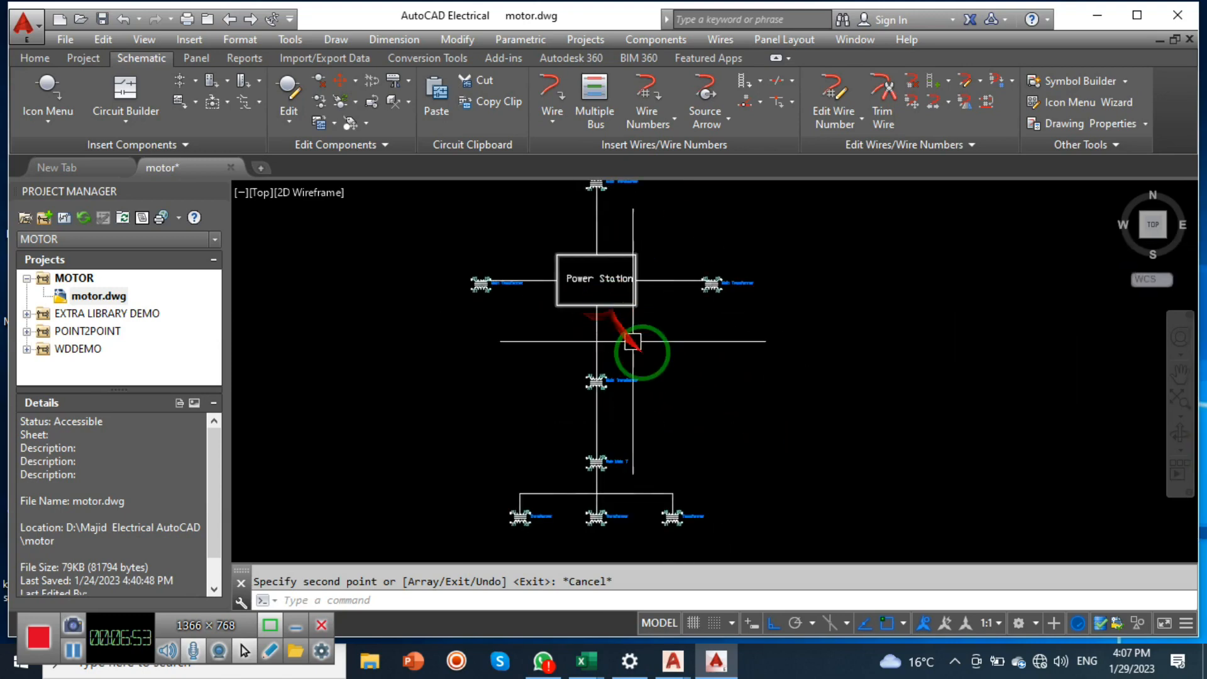
pyautogui.moveTo(760, 431); pyautogui.dragTo(754, 431, button='middle')
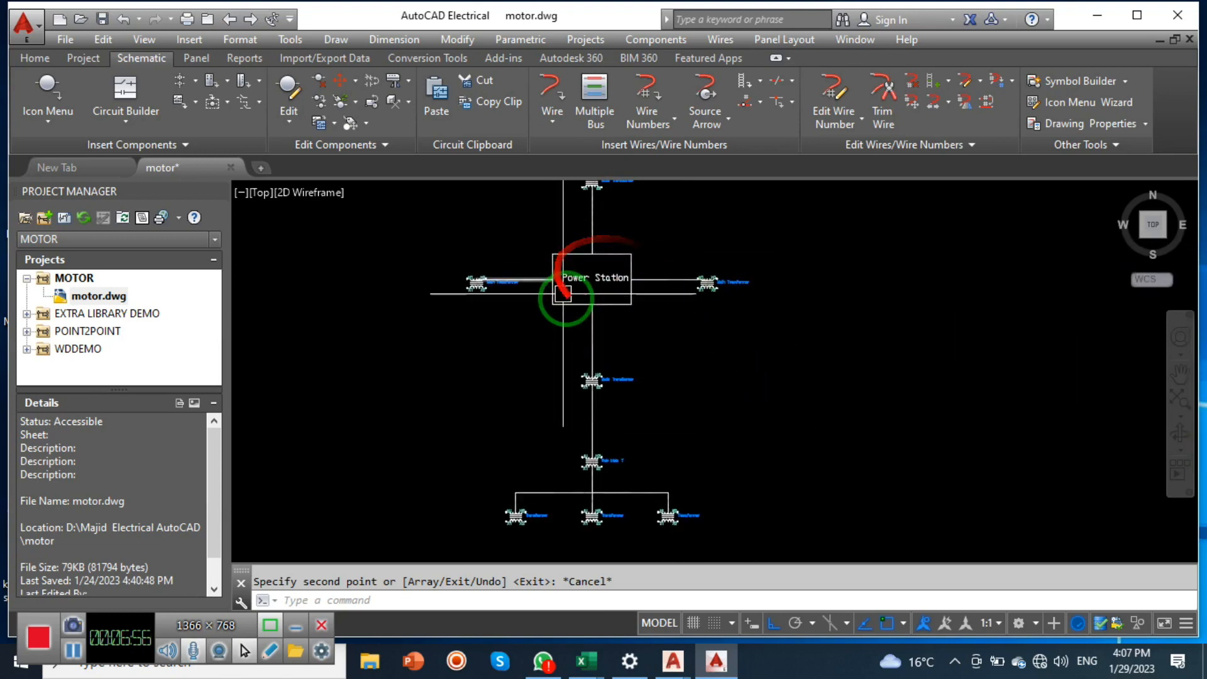
pyautogui.scroll(3, 619, 391)
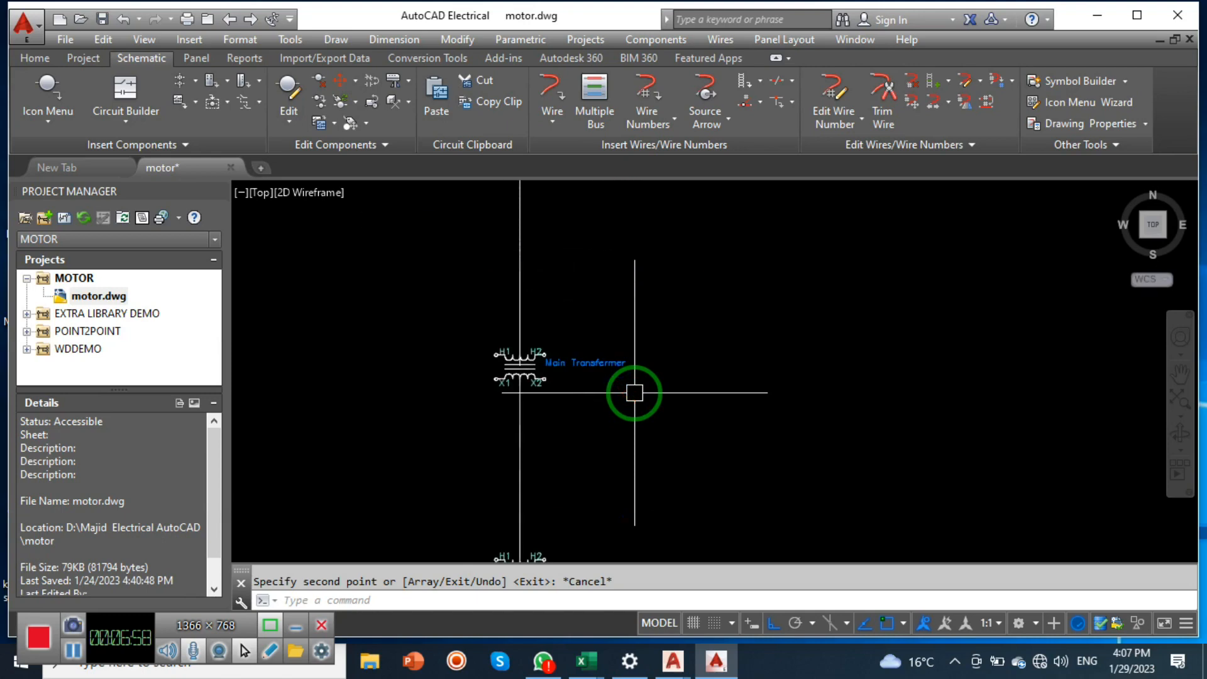
pyautogui.scroll(-5, 552, 342)
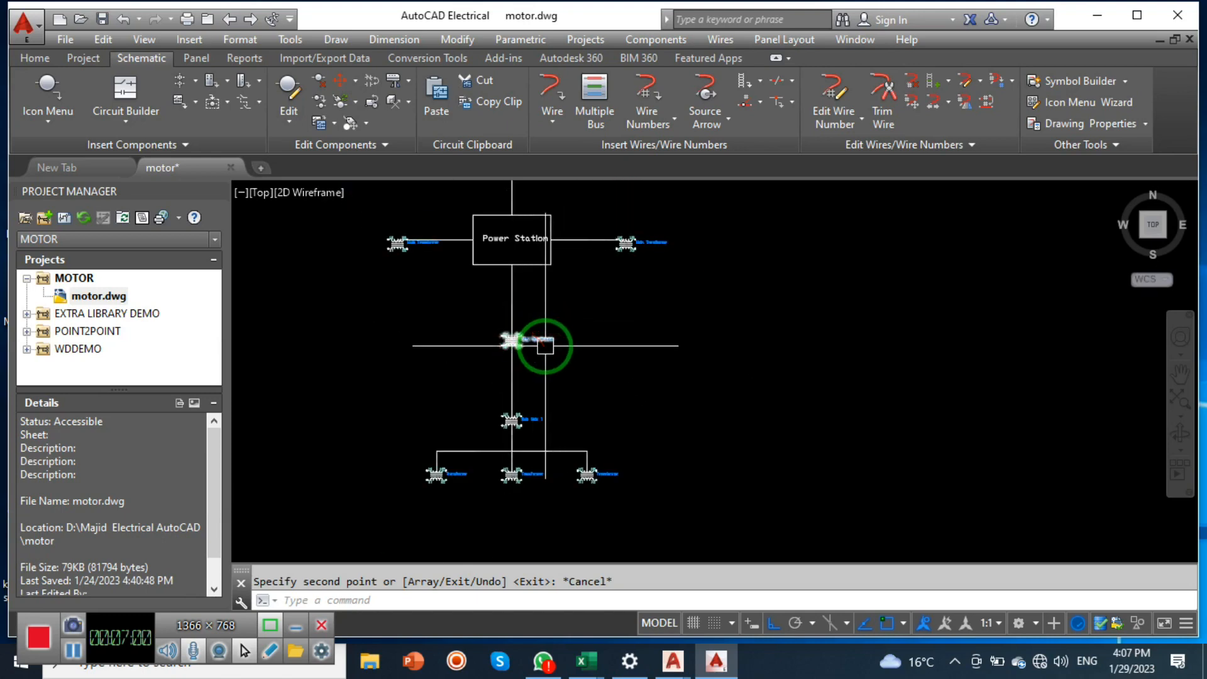
pyautogui.scroll(2, 542, 417)
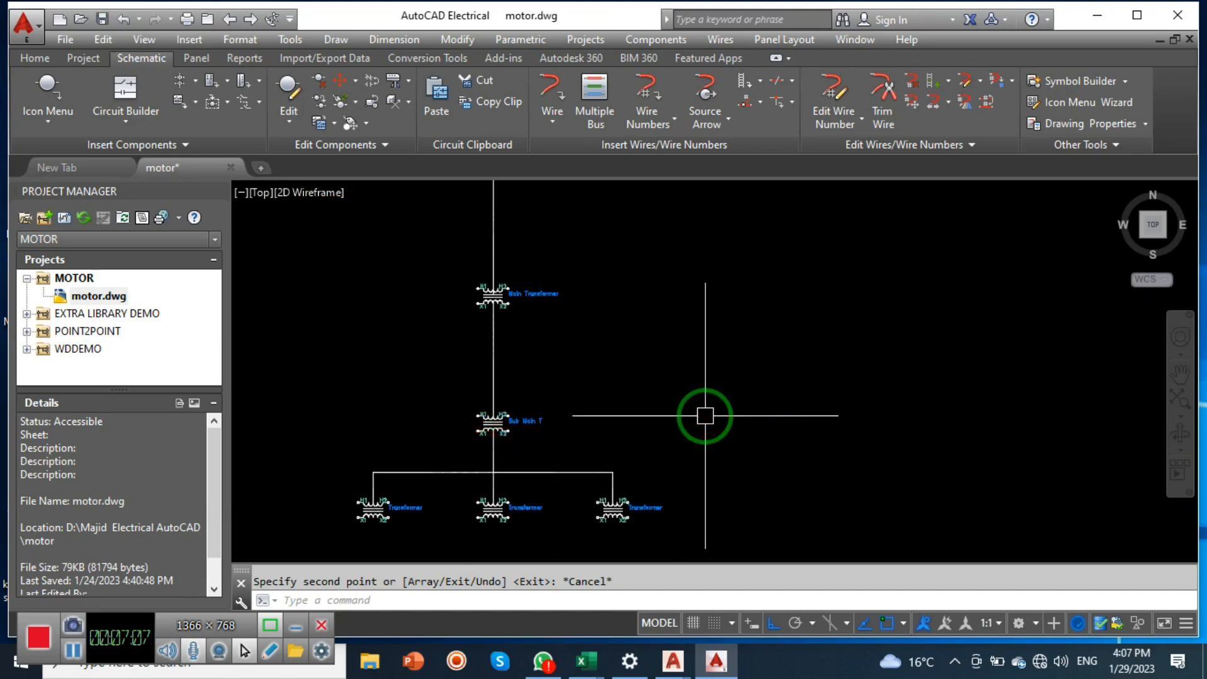
# Step: Draw a vertical line downward from the middle of the lower winding of the middle Transfermer symbol
pyautogui.moveTo(705, 415); pyautogui.dragTo(673, 342, button='middle')
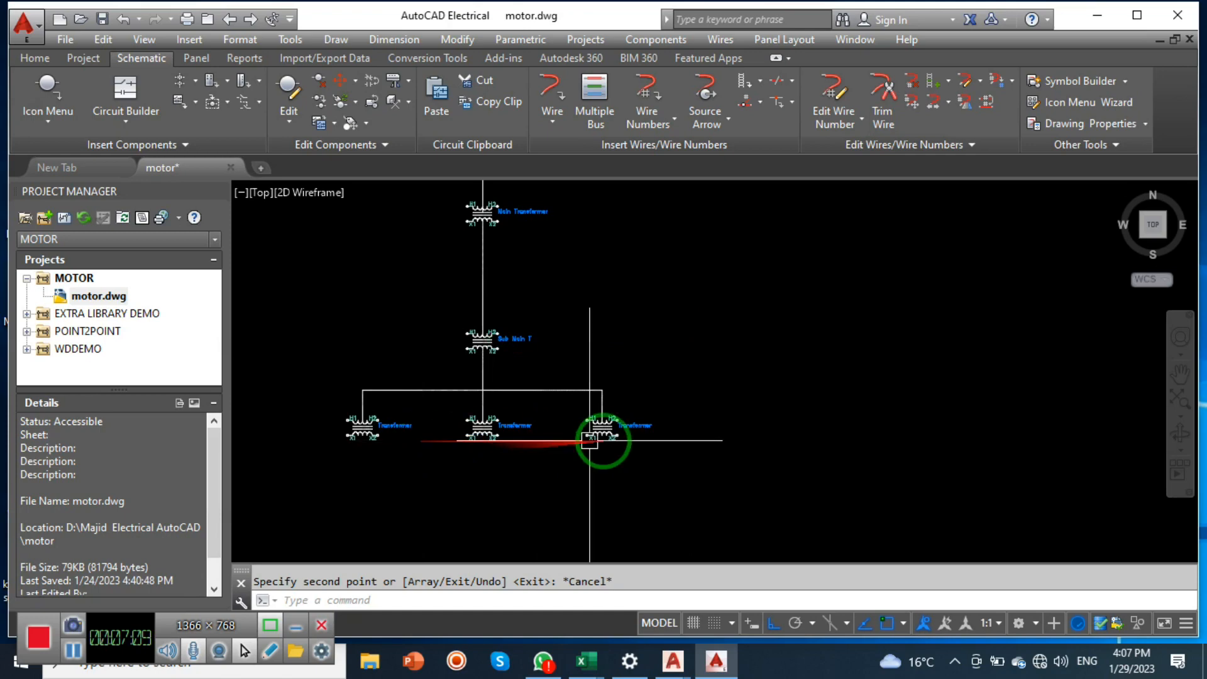
pyautogui.moveTo(622, 453); pyautogui.dragTo(682, 408, button='middle')
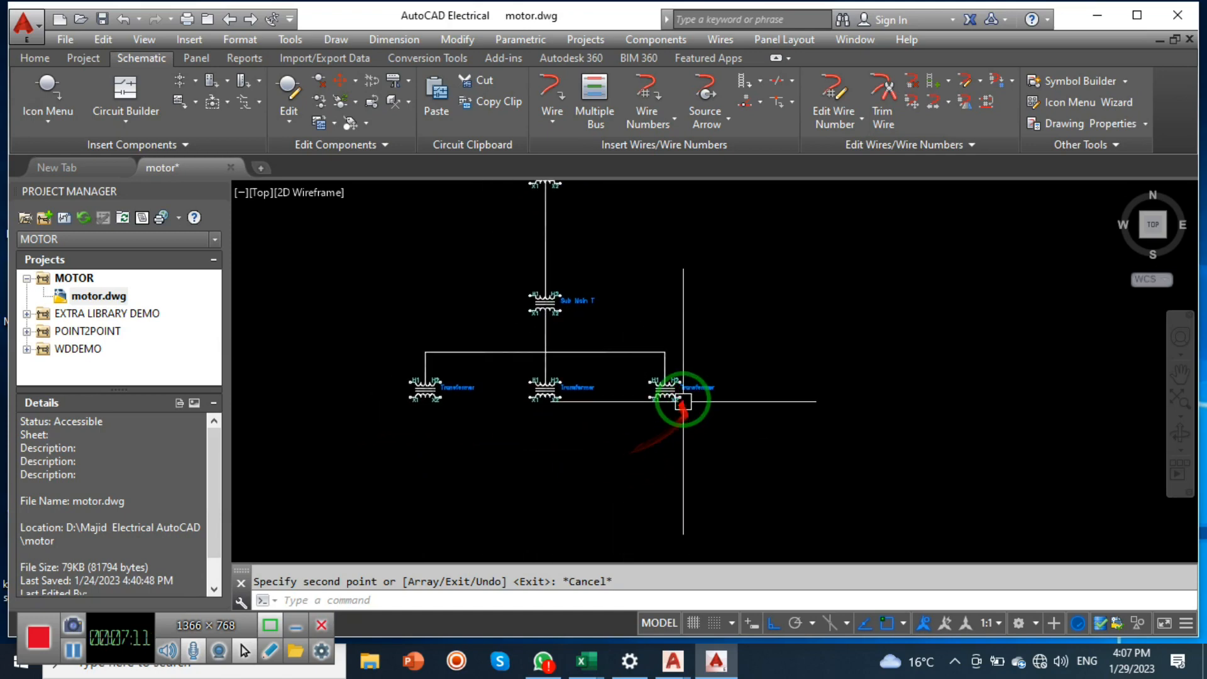
pyautogui.moveTo(626, 410); pyautogui.dragTo(657, 343, button='middle')
pyautogui.scroll(4, 584, 341)
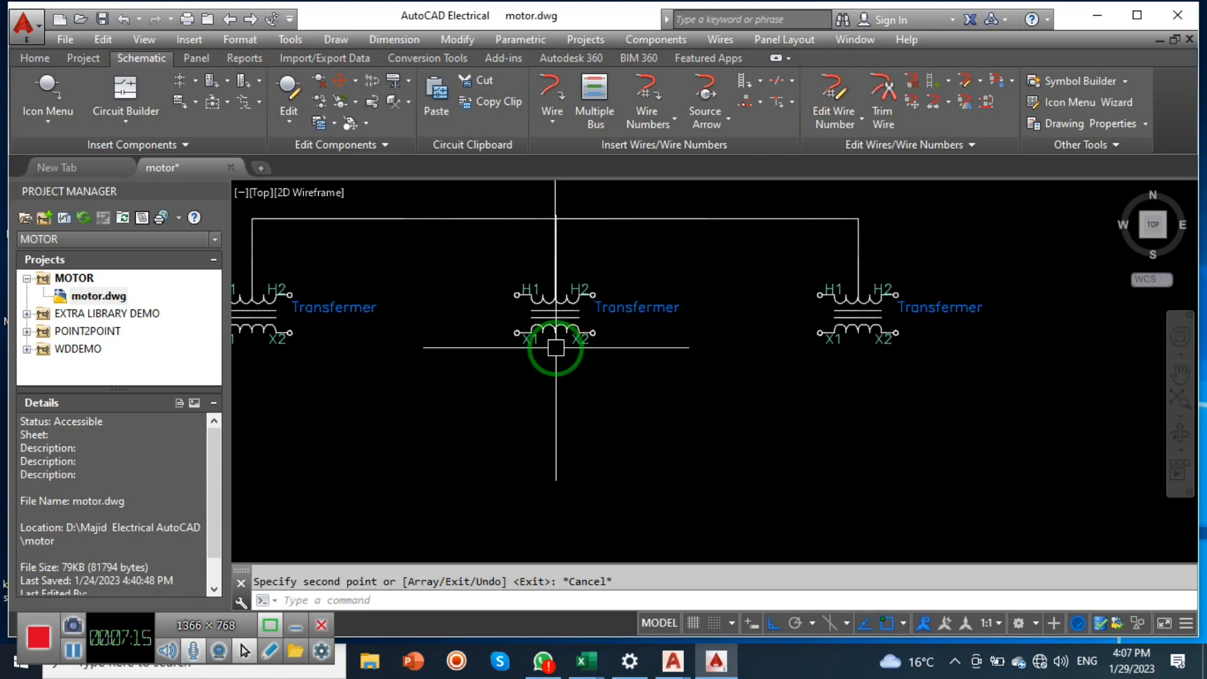
pyautogui.write('l')
pyautogui.press('Return')
pyautogui.click(555, 341)
pyautogui.moveTo(571, 502); pyautogui.dragTo(609, 347, button='middle')
pyautogui.click(593, 379)
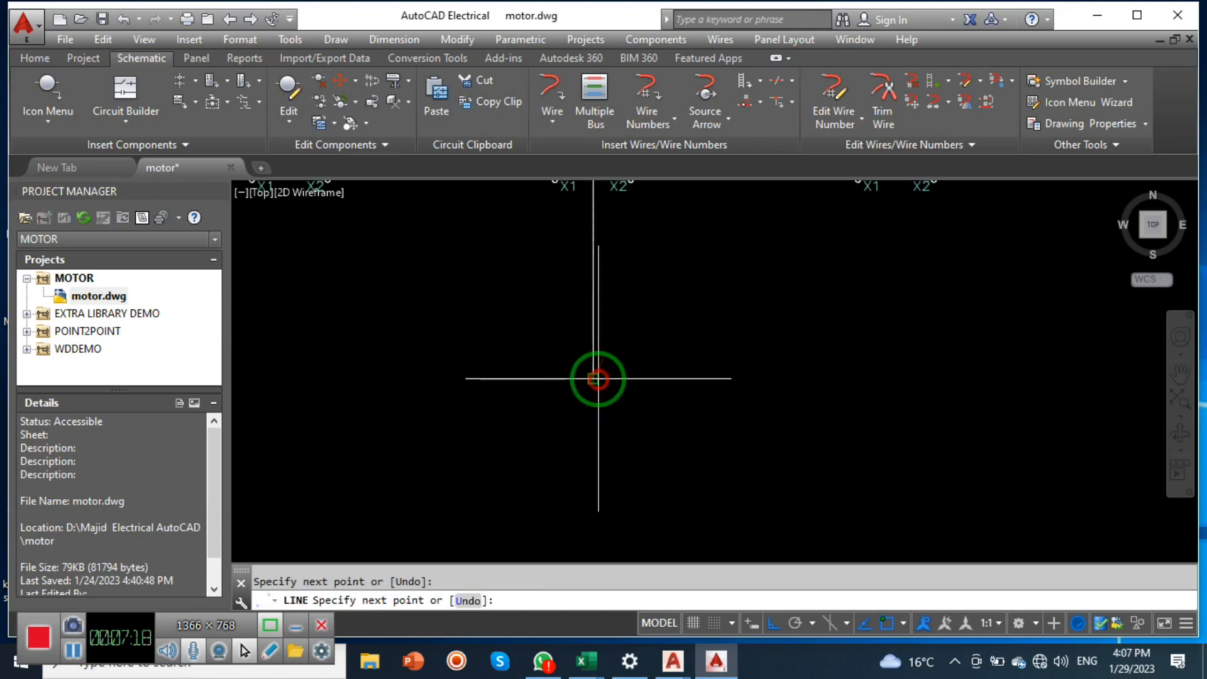
pyautogui.press('Return')
# Step: Draw a closed rectangular box 2 wide and 0.5 high, its upper edge centred on the lower end of the middle drop line
pyautogui.press('Return')
pyautogui.click(593, 380)
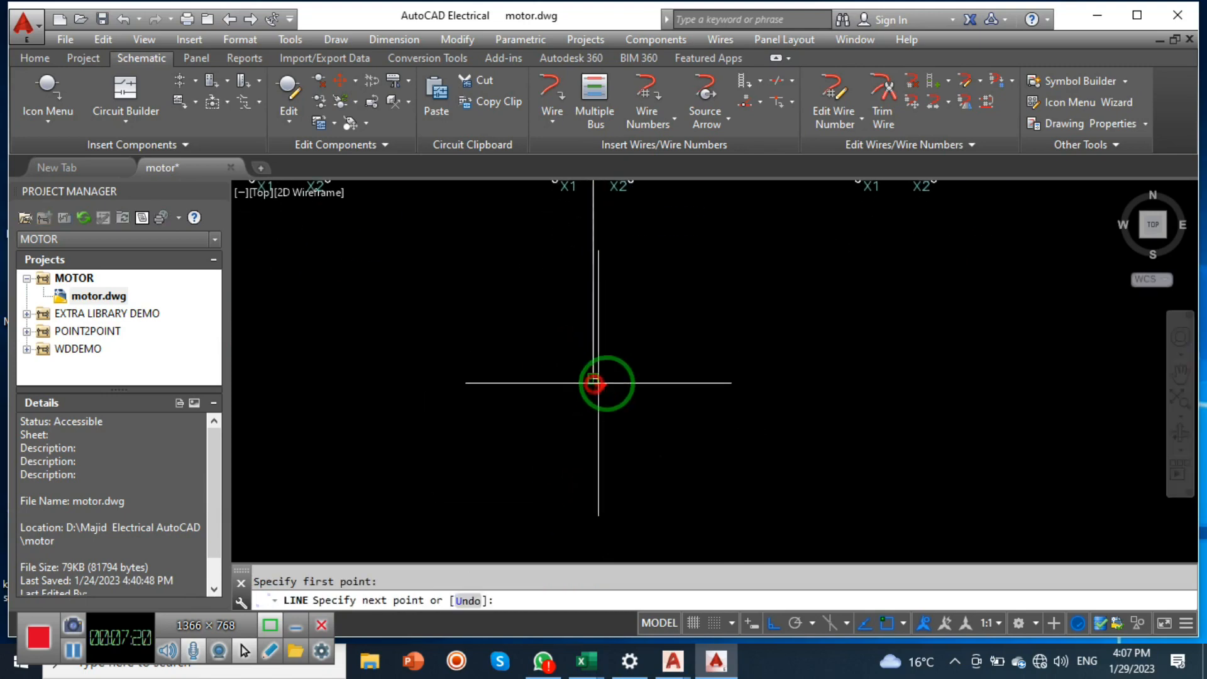
pyautogui.write('1')
pyautogui.press('Return')
pyautogui.write('.5')
pyautogui.press('Return')
pyautogui.write('2')
pyautogui.press('Return')
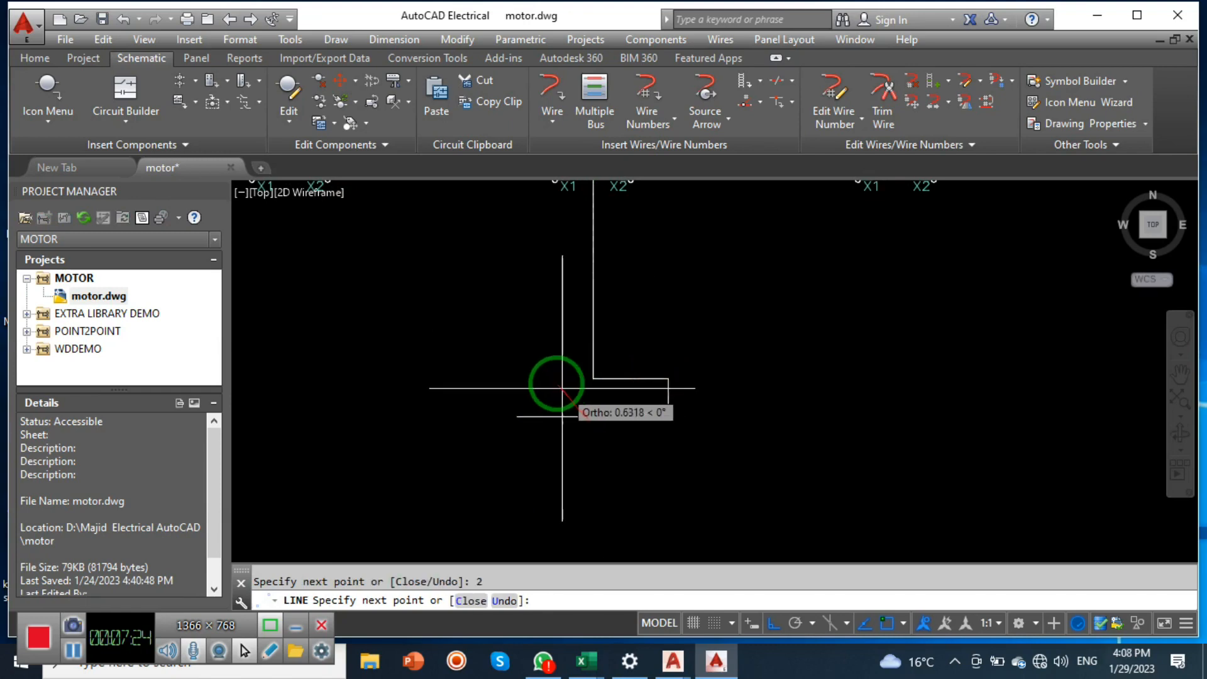
pyautogui.write('1')
pyautogui.press('Return')
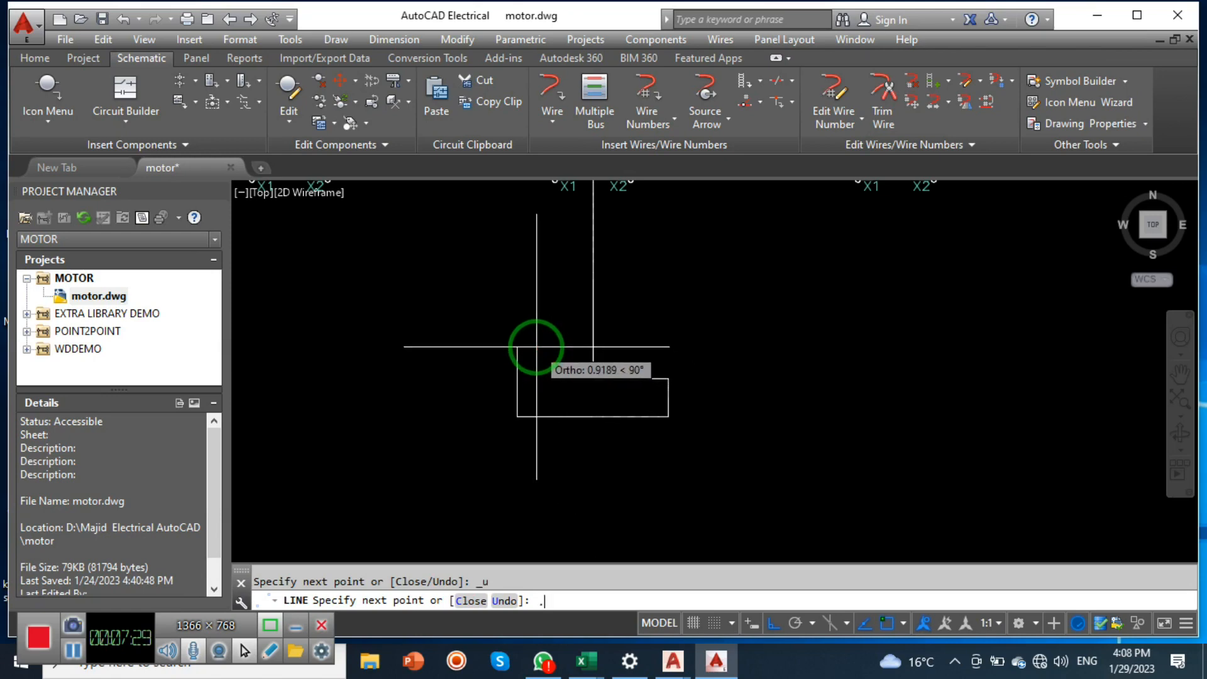
pyautogui.press('Return')
pyautogui.press('Escape')
pyautogui.scroll(-4, 638, 405)
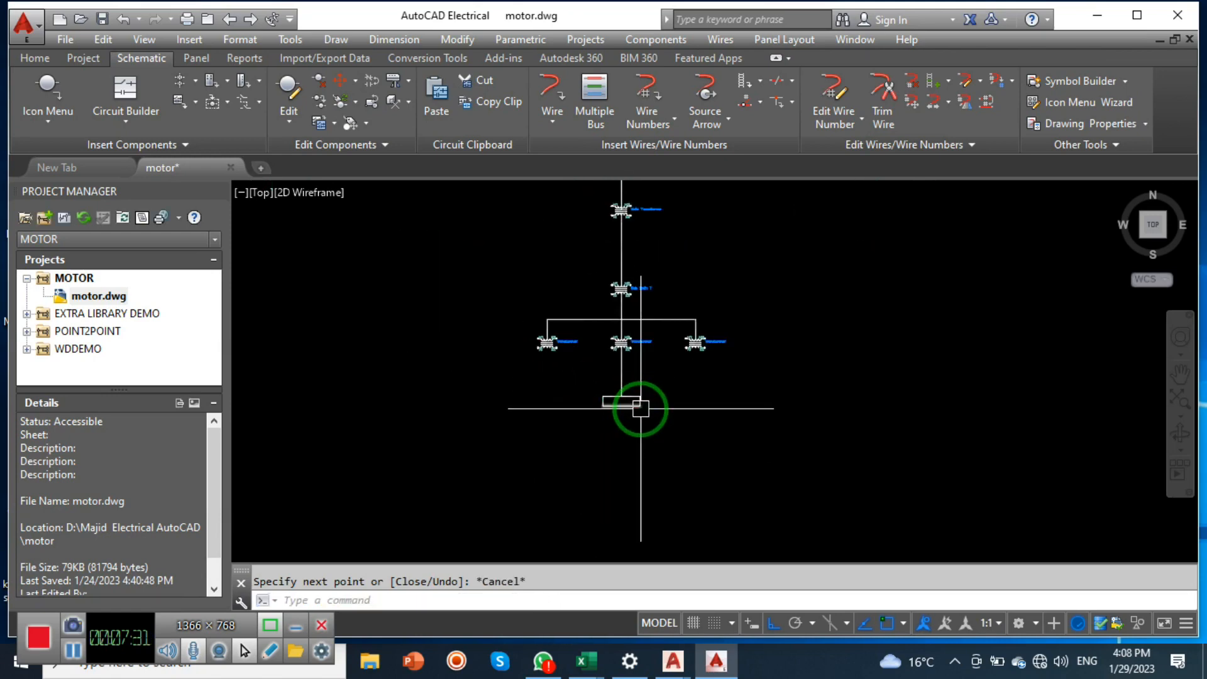
# Step: Add the multiline text "House Meter" just below the box and widen its text frame
pyautogui.scroll(4, 605, 441)
pyautogui.write('mt')
pyautogui.press('Return')
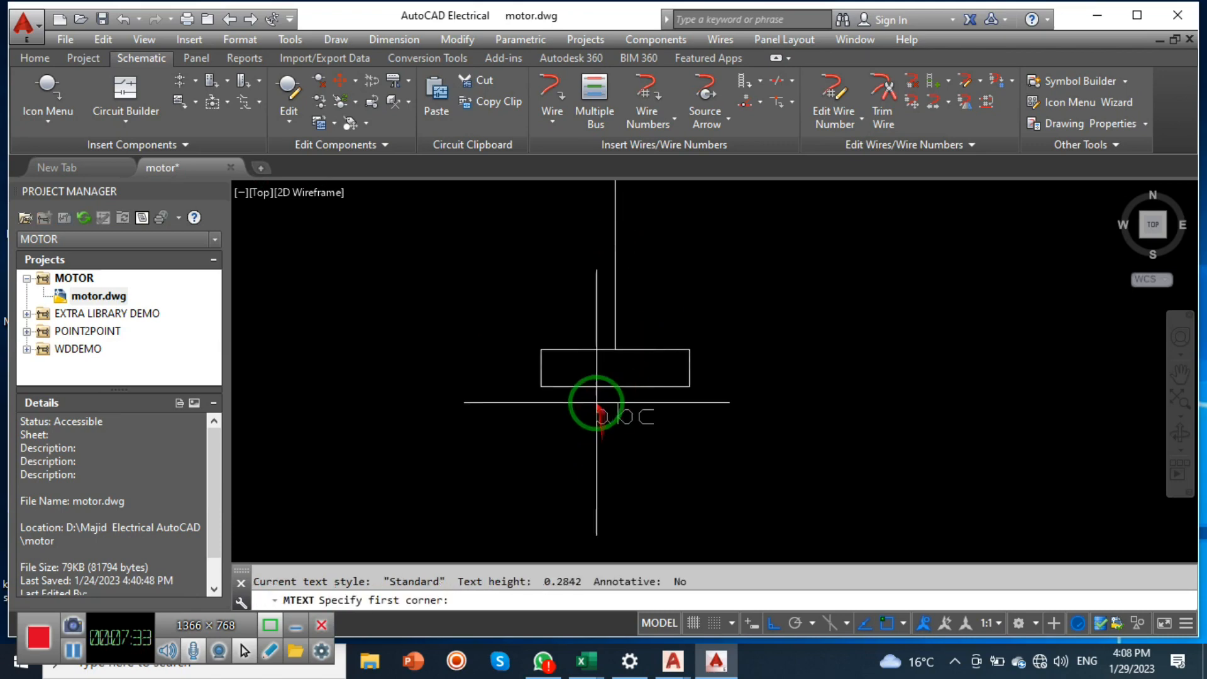
pyautogui.click(588, 400)
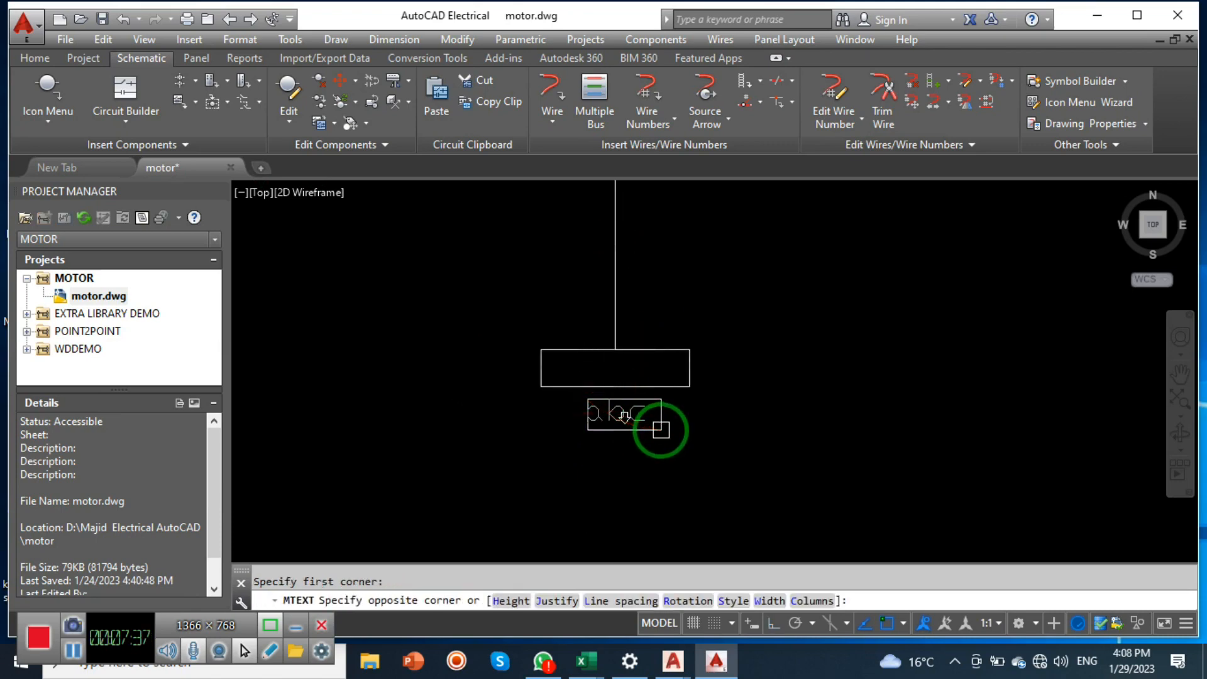
pyautogui.click(660, 430)
pyautogui.write('House ')
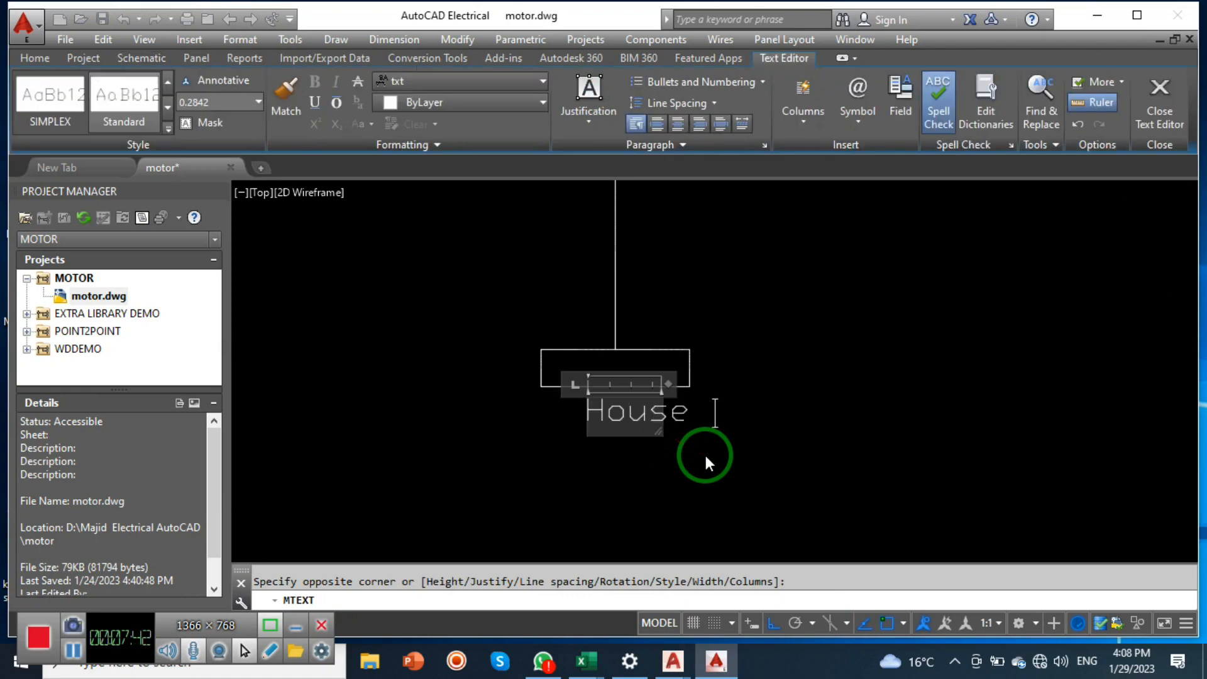
pyautogui.write('Meter')
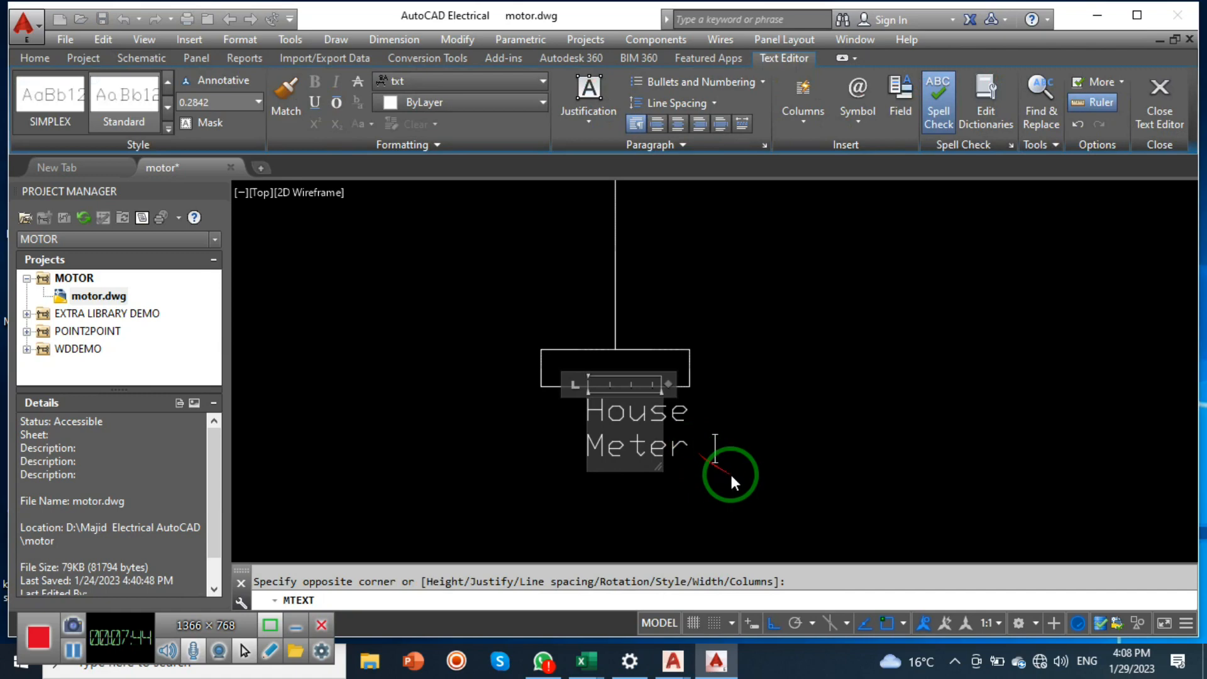
pyautogui.moveTo(669, 383); pyautogui.dragTo(756, 387)
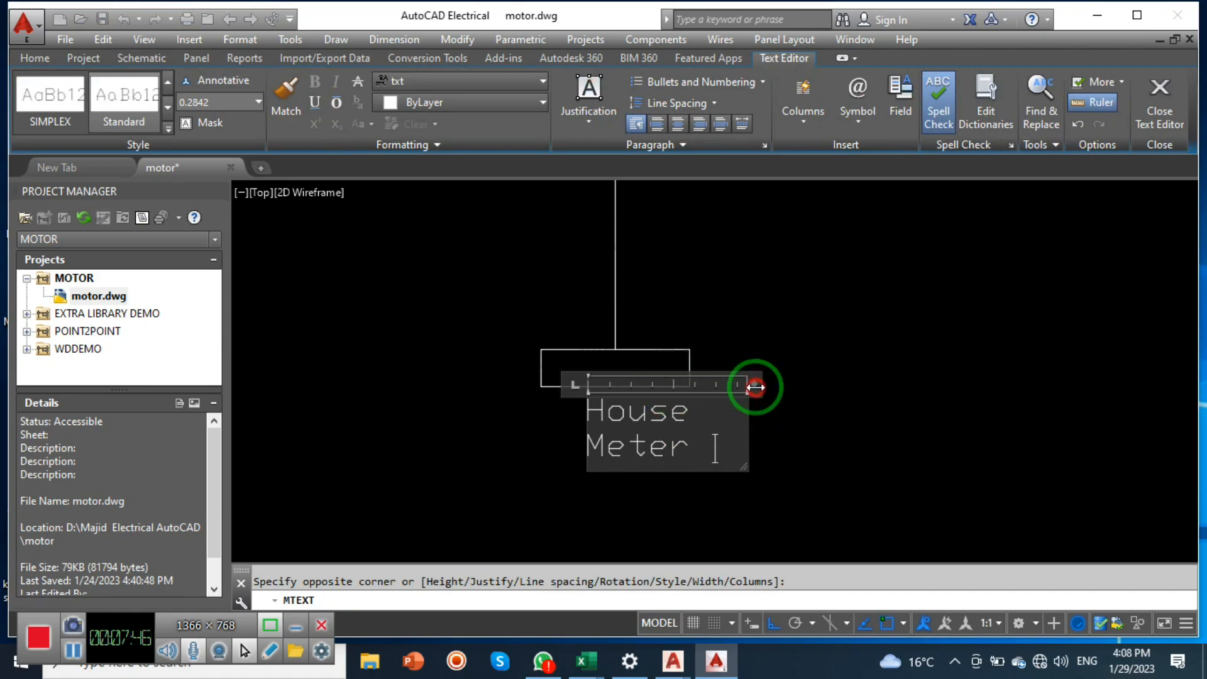
pyautogui.click(810, 437)
# Step: Move the "House Meter" text slightly left so that it sits centred beneath the box
pyautogui.click(643, 458)
pyautogui.write('m')
pyautogui.press('Return')
pyautogui.click(880, 511)
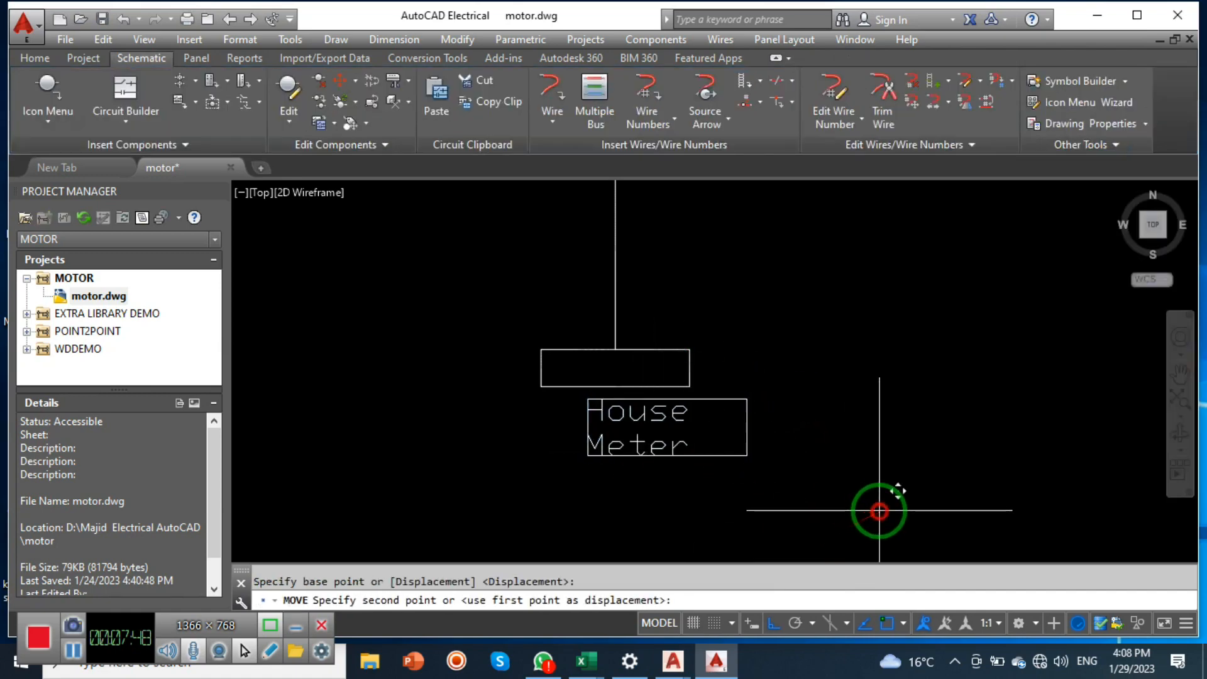
pyautogui.click(851, 507)
pyautogui.scroll(-6, 598, 452)
pyautogui.scroll(-3, 629, 523)
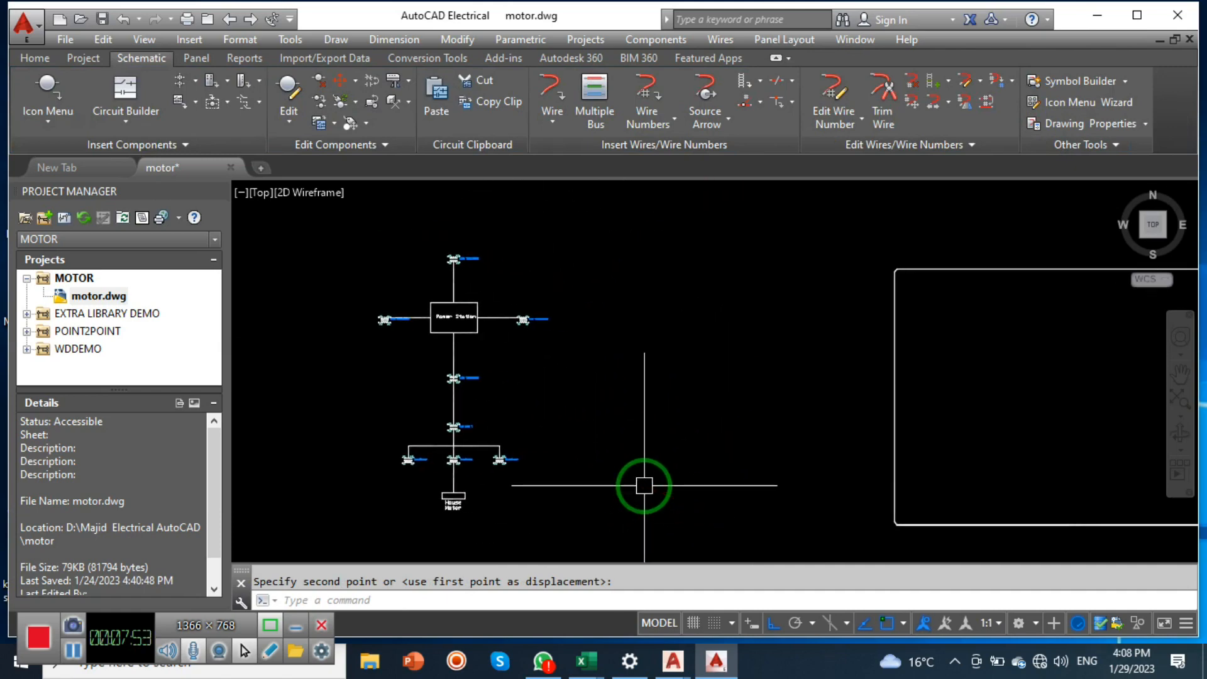
pyautogui.click(711, 416)
pyautogui.click(679, 451)
pyautogui.moveTo(679, 453); pyautogui.dragTo(668, 448, button='middle')
pyautogui.click(672, 411)
pyautogui.click(659, 430)
pyautogui.click(659, 430)
pyautogui.click(652, 400)
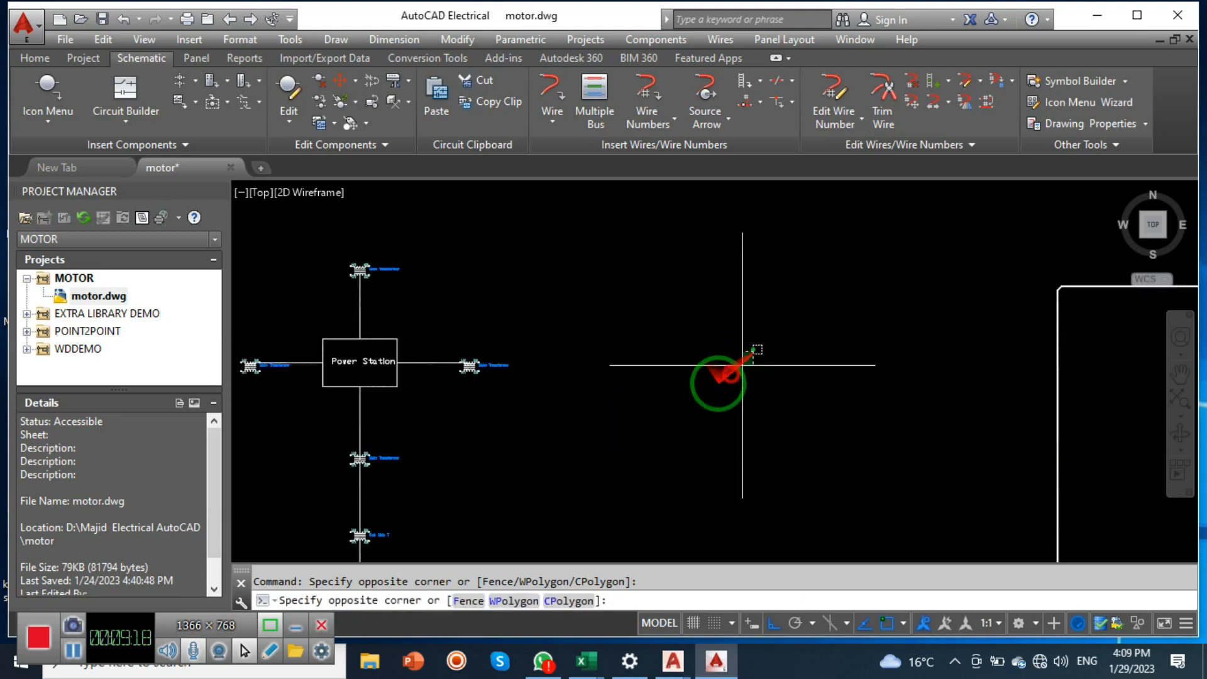
pyautogui.click(703, 397)
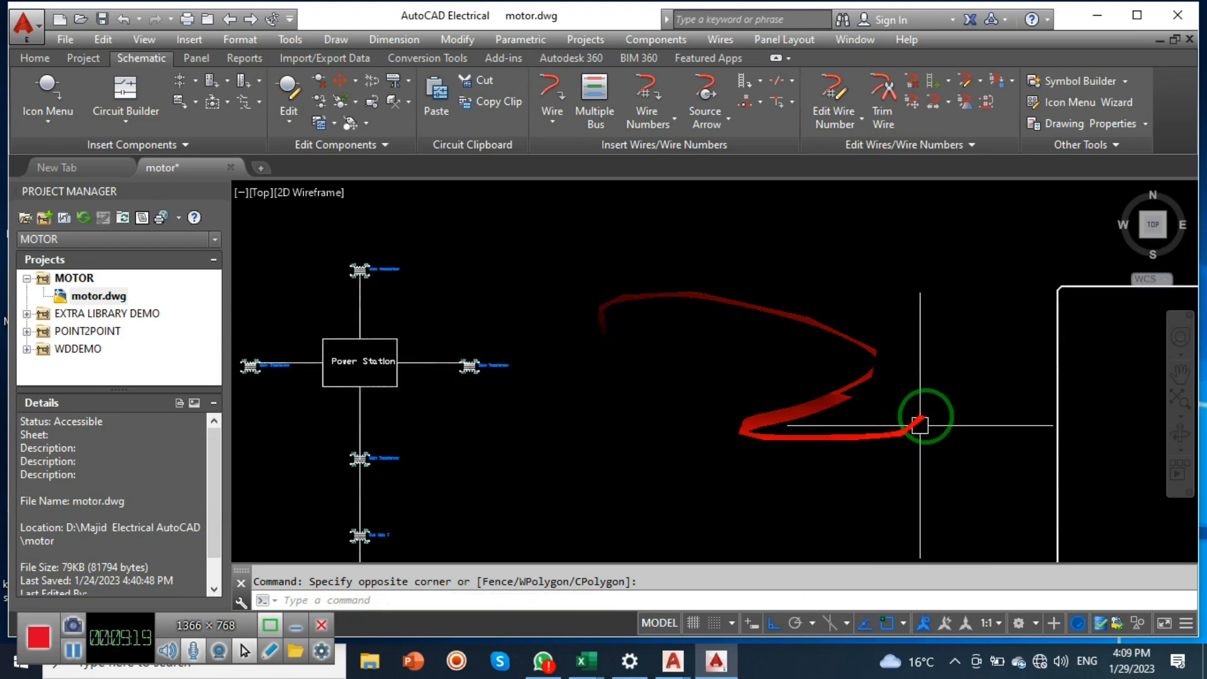
pyautogui.scroll(2, 727, 343)
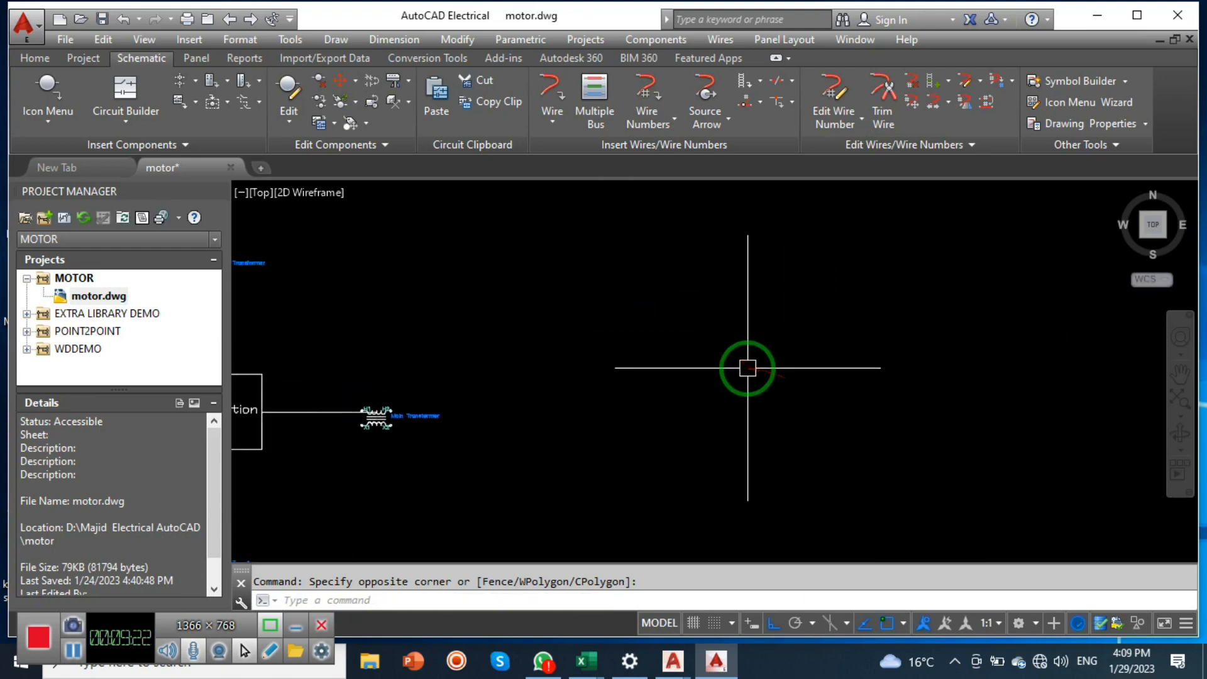
pyautogui.click(736, 396)
pyautogui.click(736, 396)
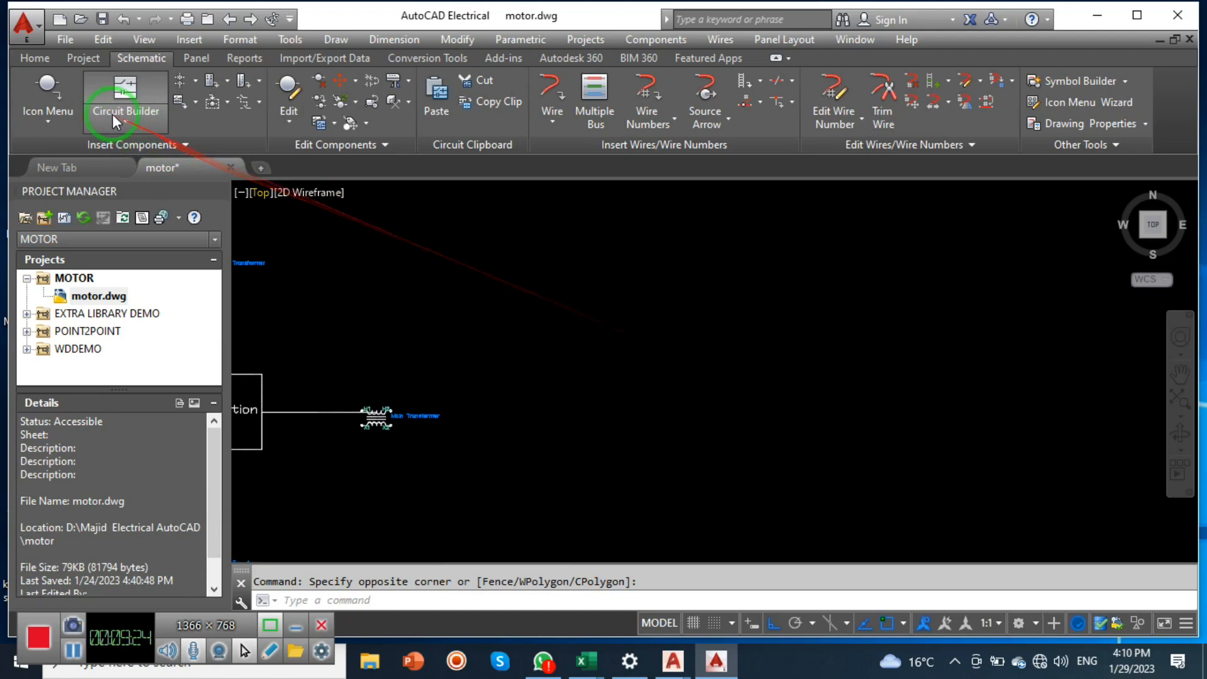
pyautogui.click(50, 108)
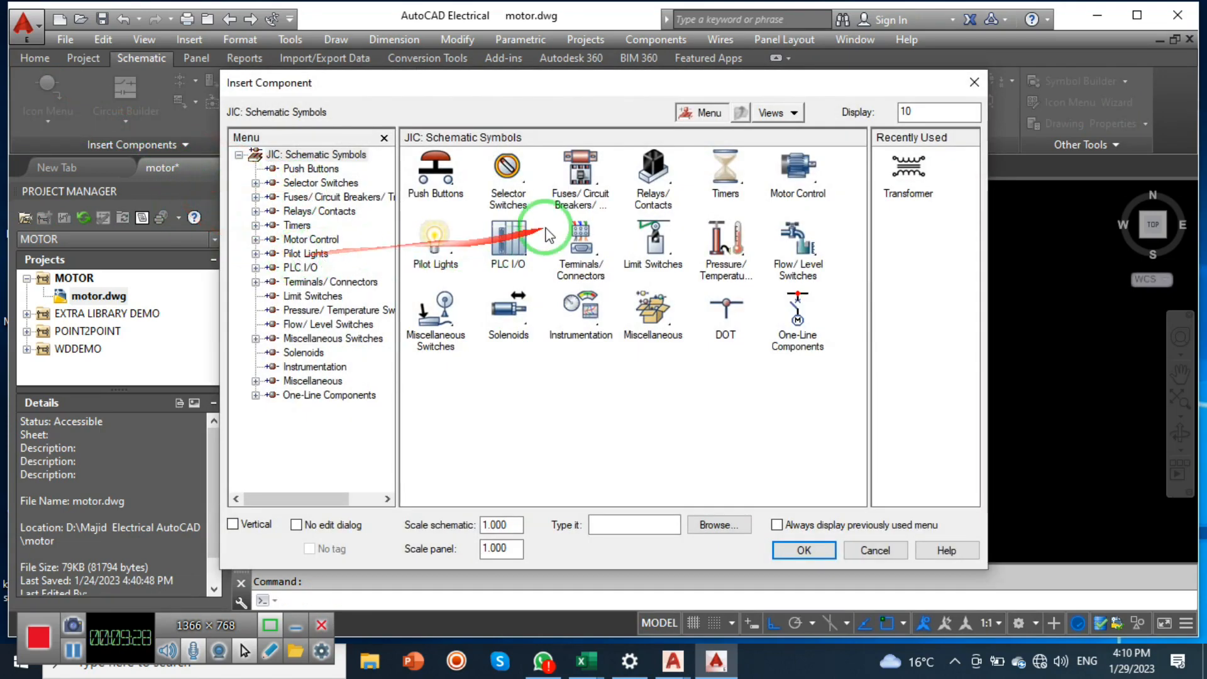
pyautogui.click(598, 196)
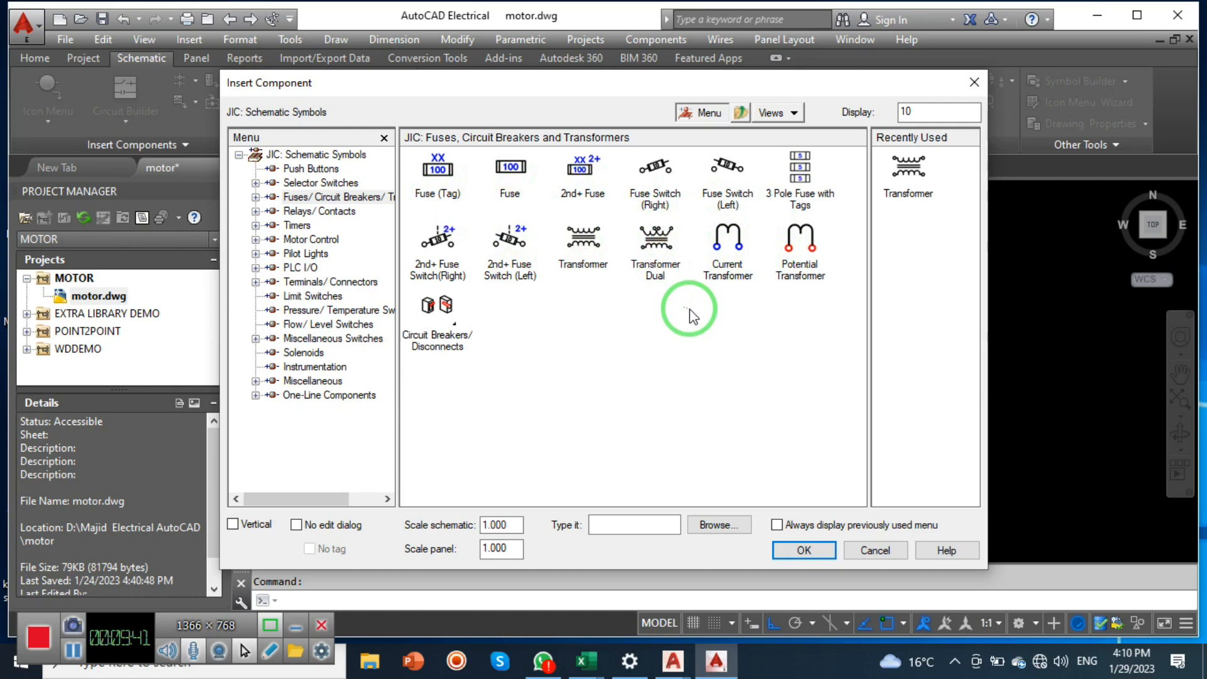
pyautogui.click(740, 113)
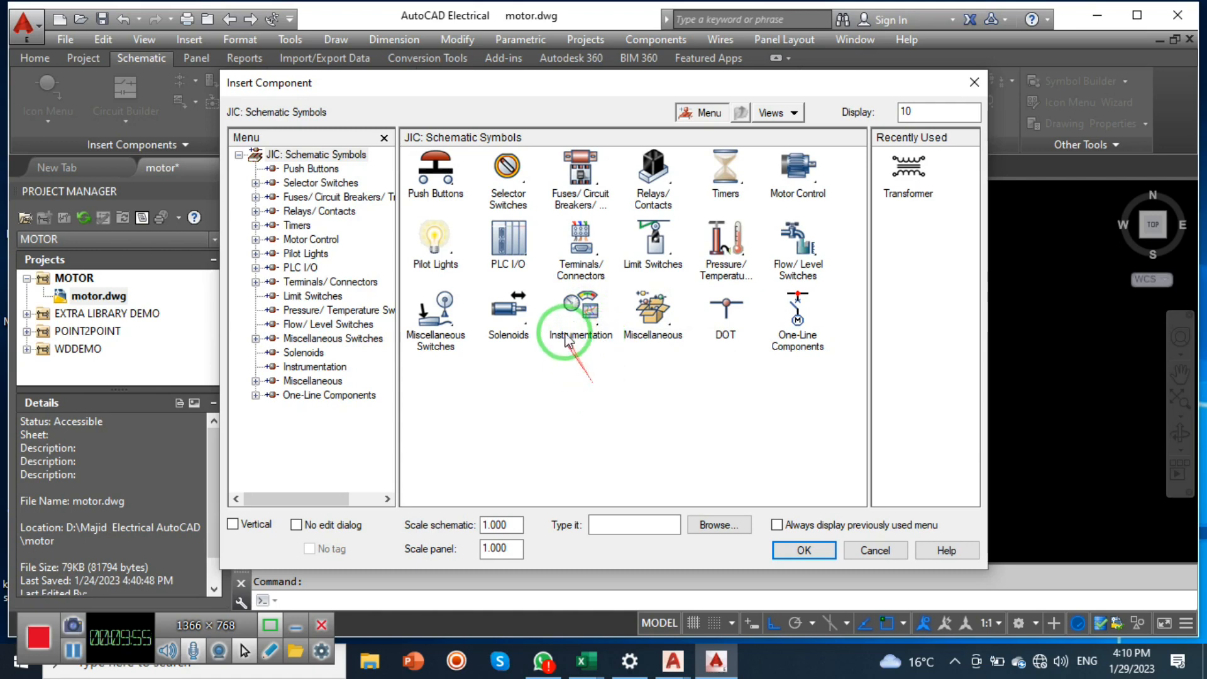
pyautogui.click(608, 337)
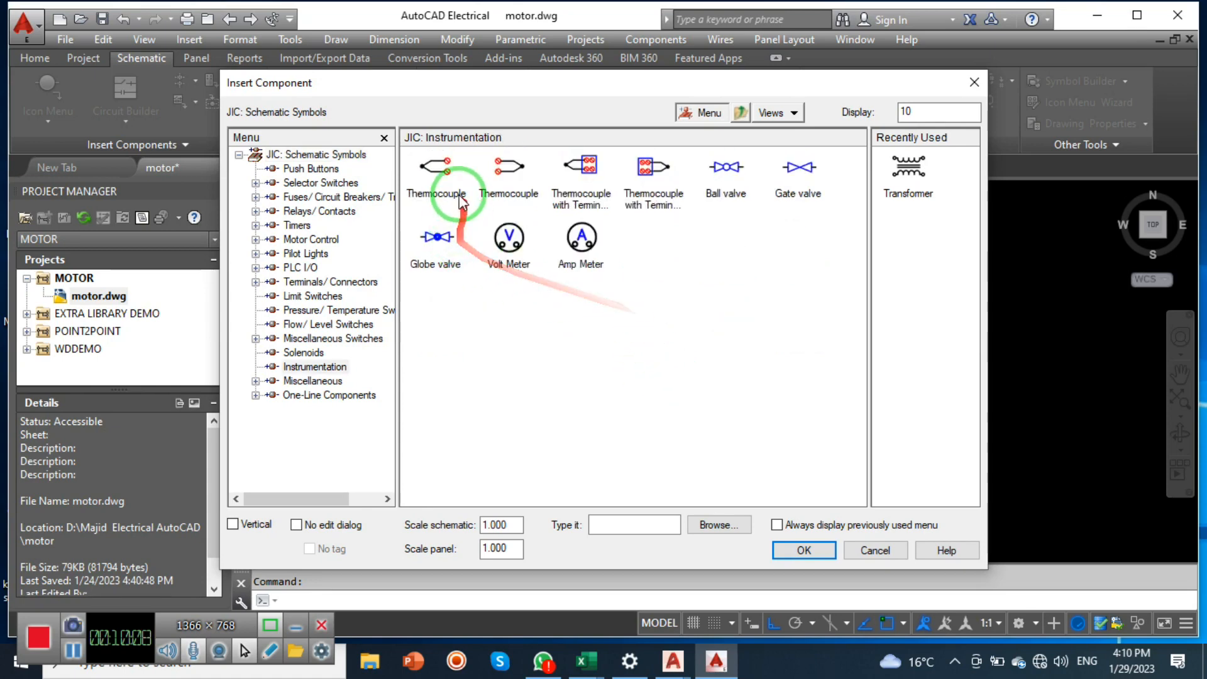
pyautogui.click(450, 202)
pyautogui.press('Escape')
# Step: Insert an Amp Meter instrumentation symbol in the empty area right of the Power Station diagram, with component tag AM
pyautogui.click(69, 82)
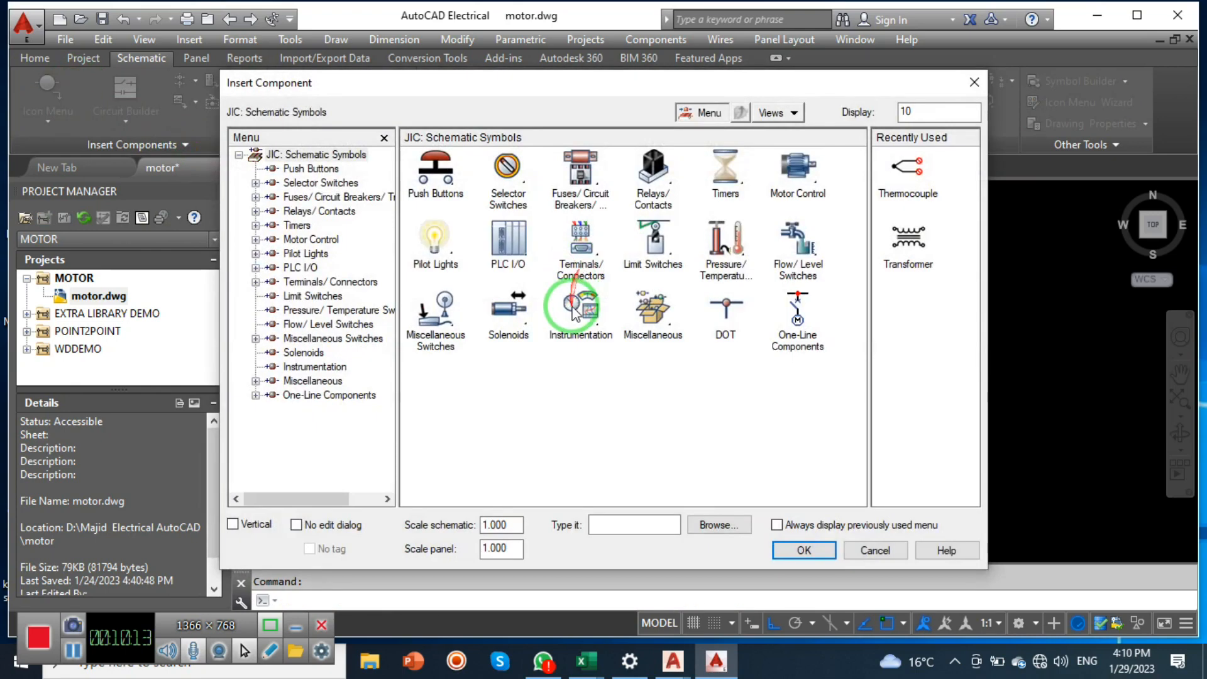
pyautogui.click(559, 305)
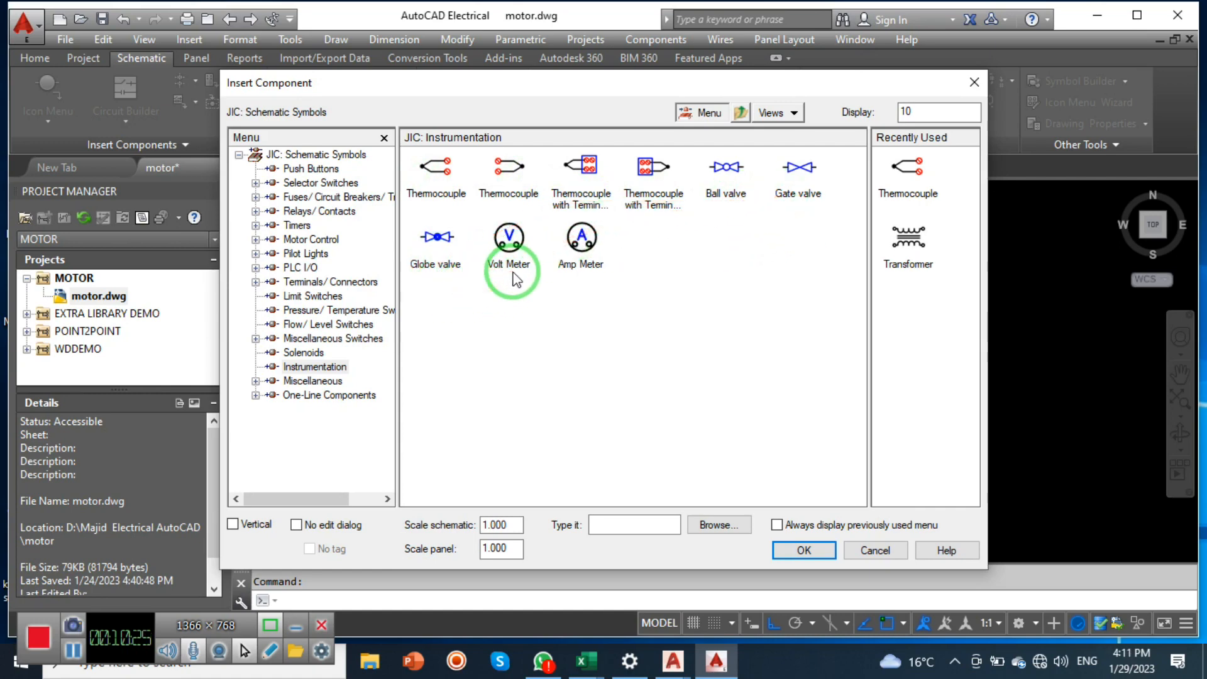
pyautogui.click(582, 249)
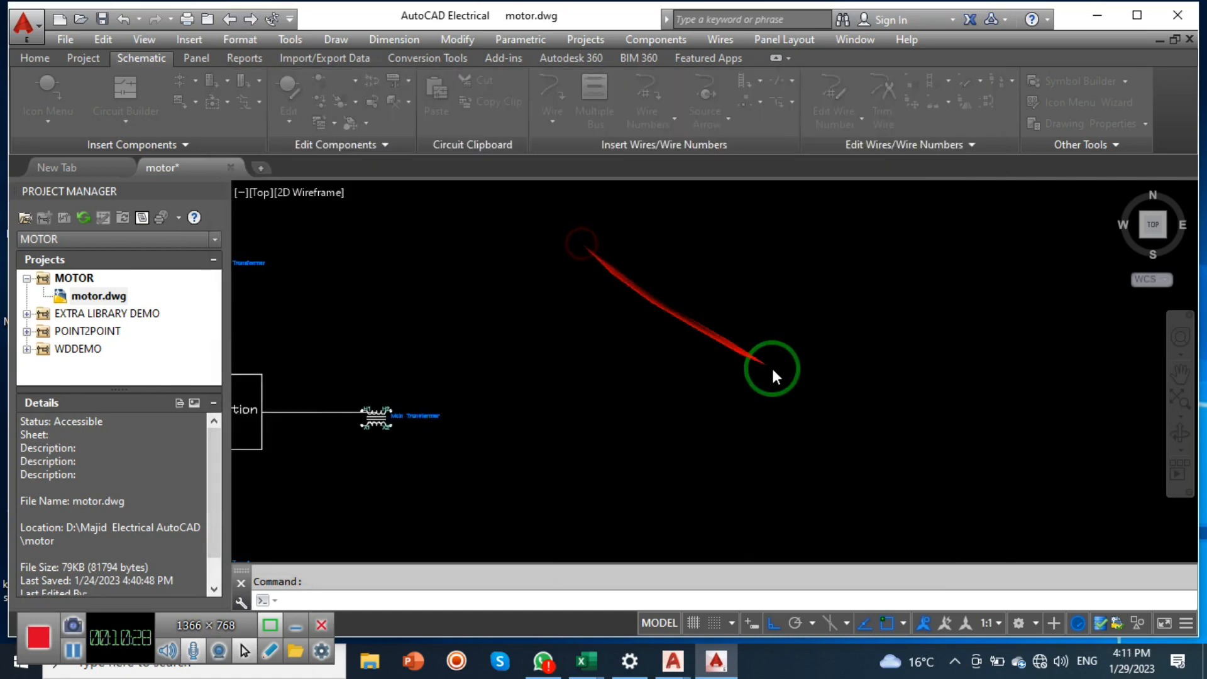
pyautogui.click(748, 368)
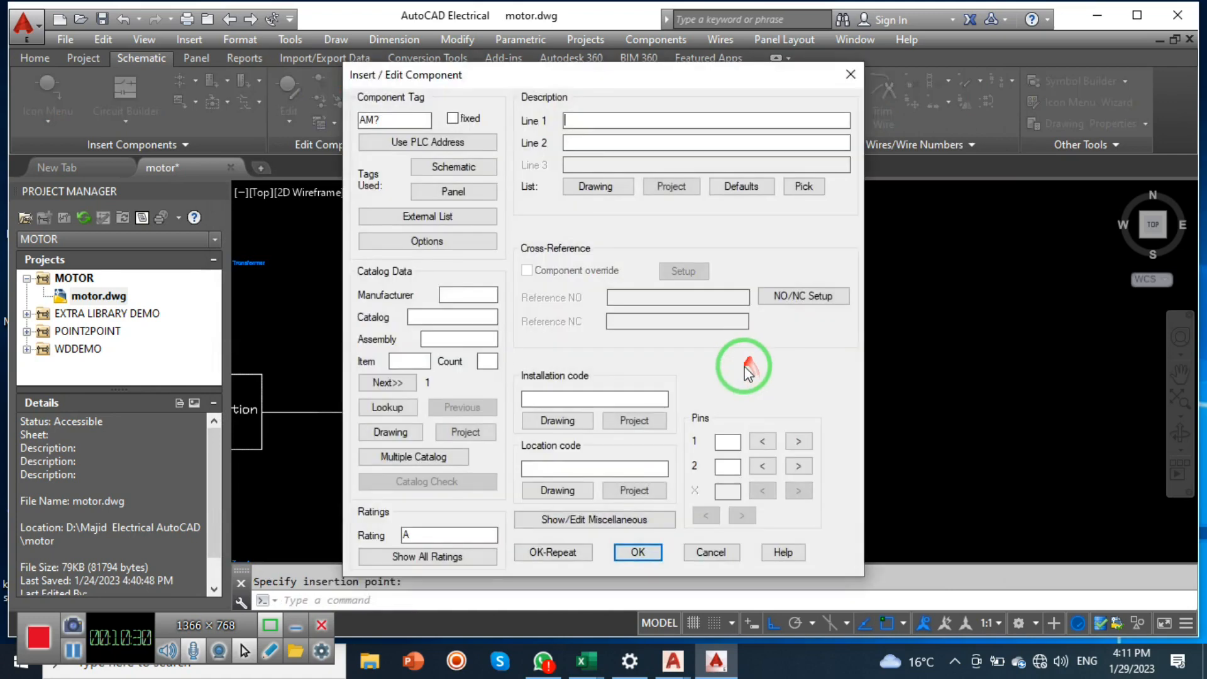
pyautogui.click(410, 113)
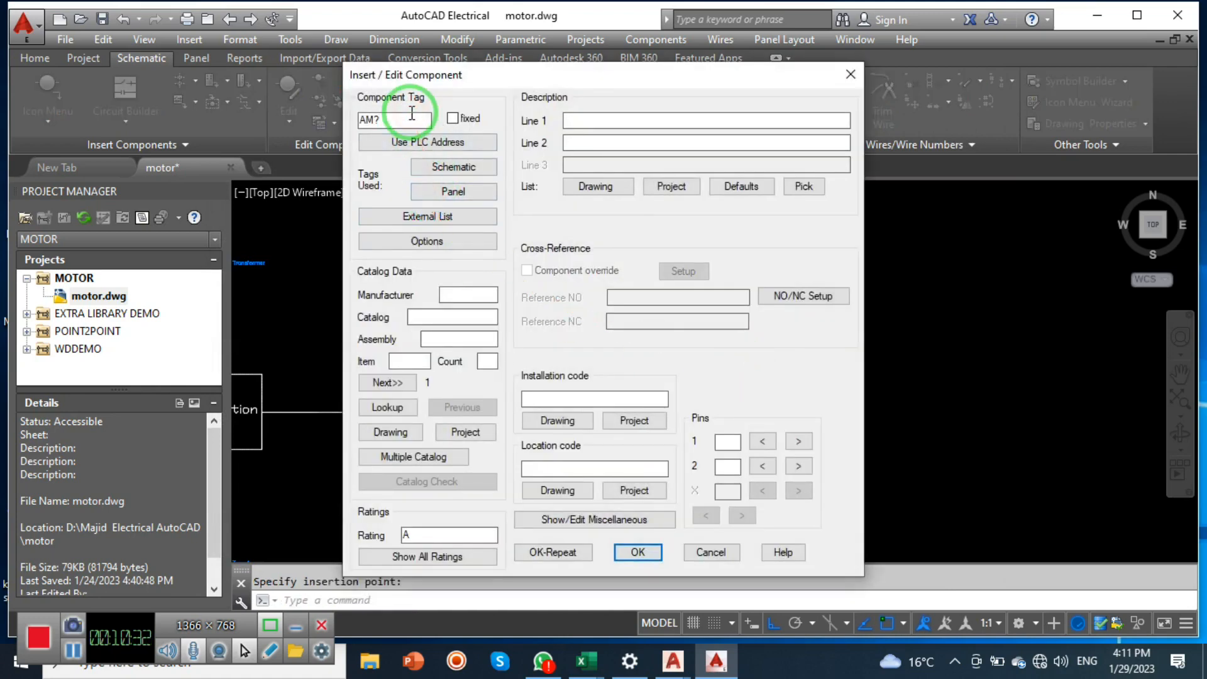
pyautogui.click(634, 420)
pyautogui.click(638, 552)
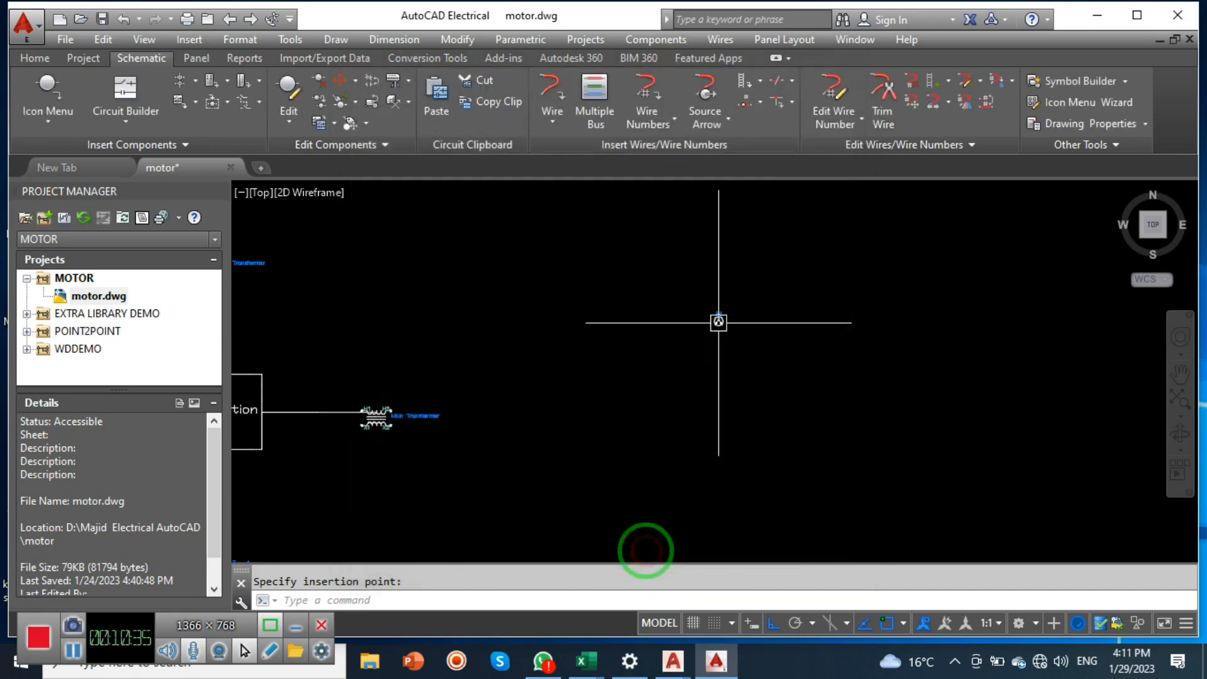
# Step: Draw a horizontal line leftward from the left terminal of the AM ammeter symbol
pyautogui.click(729, 340)
pyautogui.scroll(8, 720, 323)
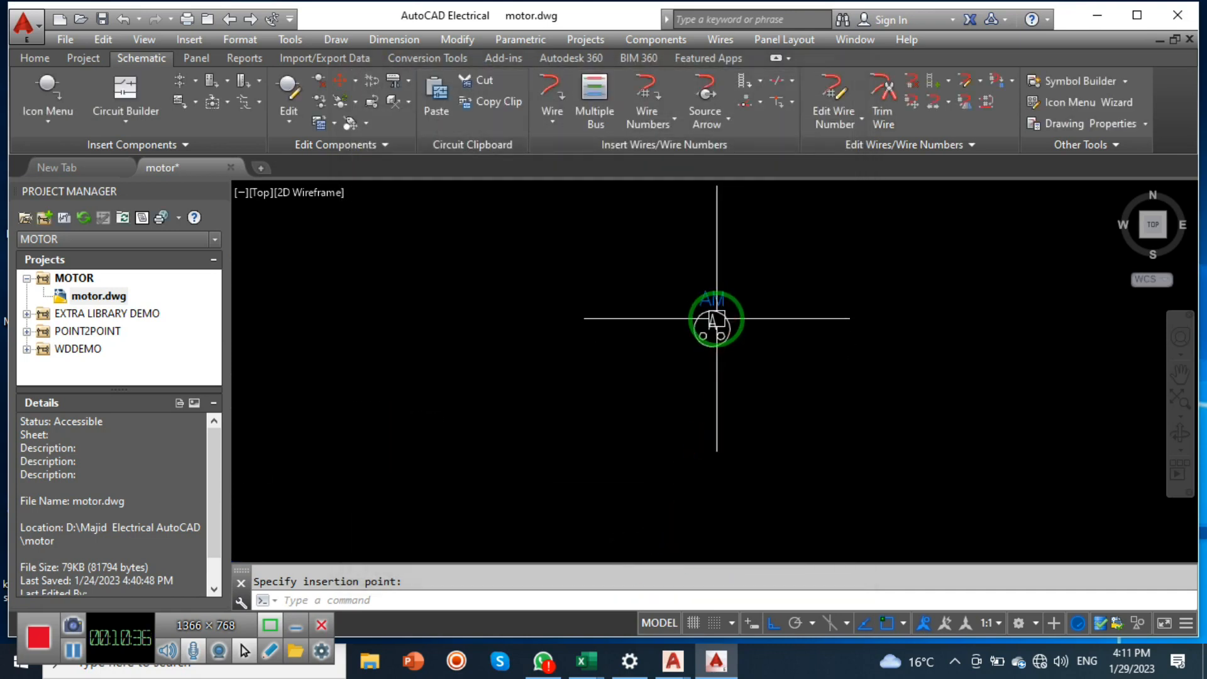
pyautogui.write('l')
pyautogui.press('Return')
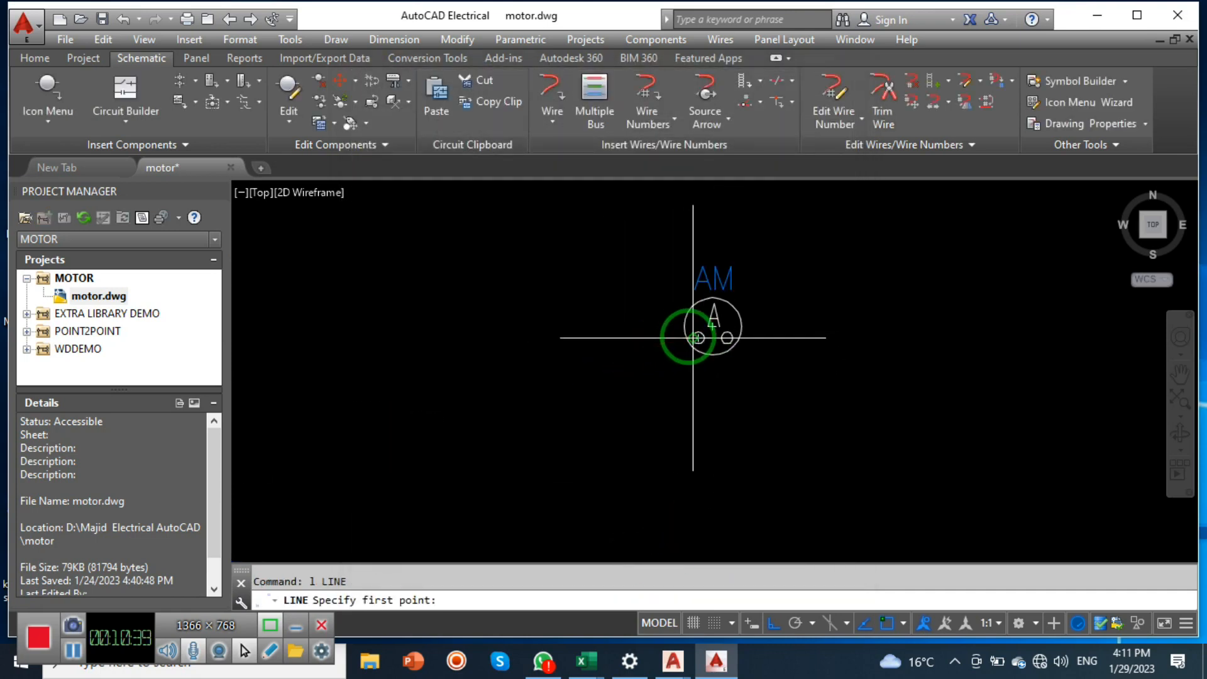
pyautogui.click(698, 337)
pyautogui.click(451, 338)
pyautogui.press('Escape')
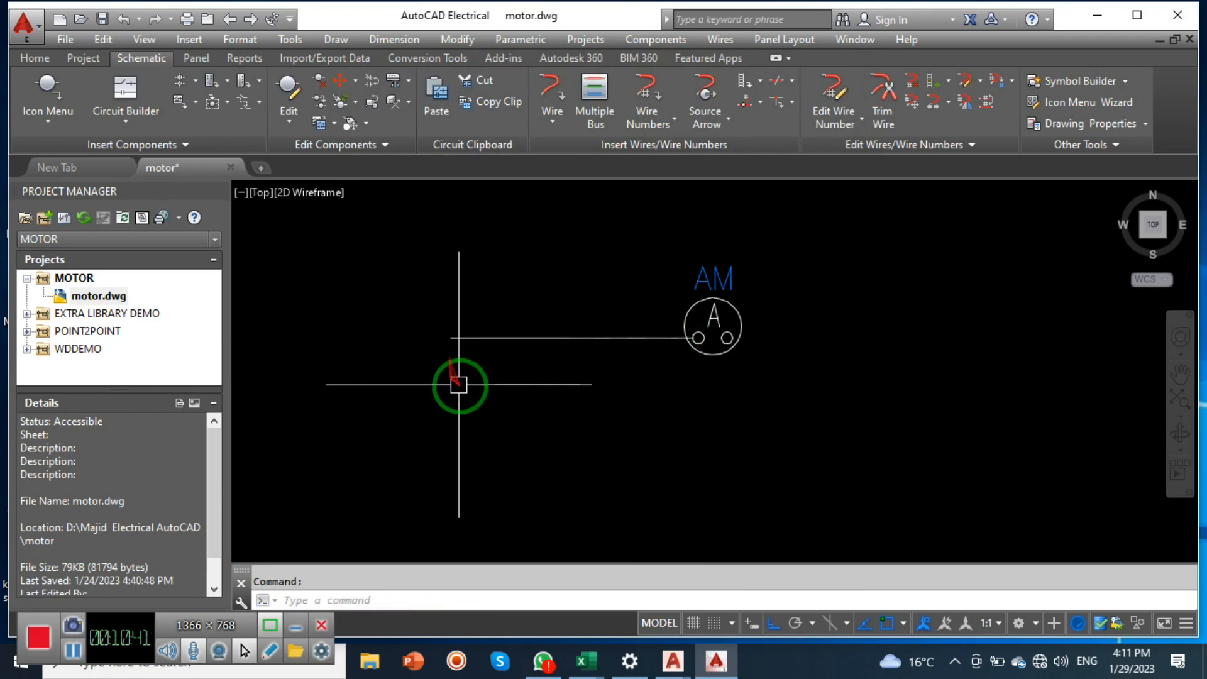
# Step: Draw a horizontal line rightward from the right terminal of the AM ammeter symbol
pyautogui.moveTo(466, 390); pyautogui.dragTo(414, 420, button='middle')
pyautogui.write('l')
pyautogui.press('Return')
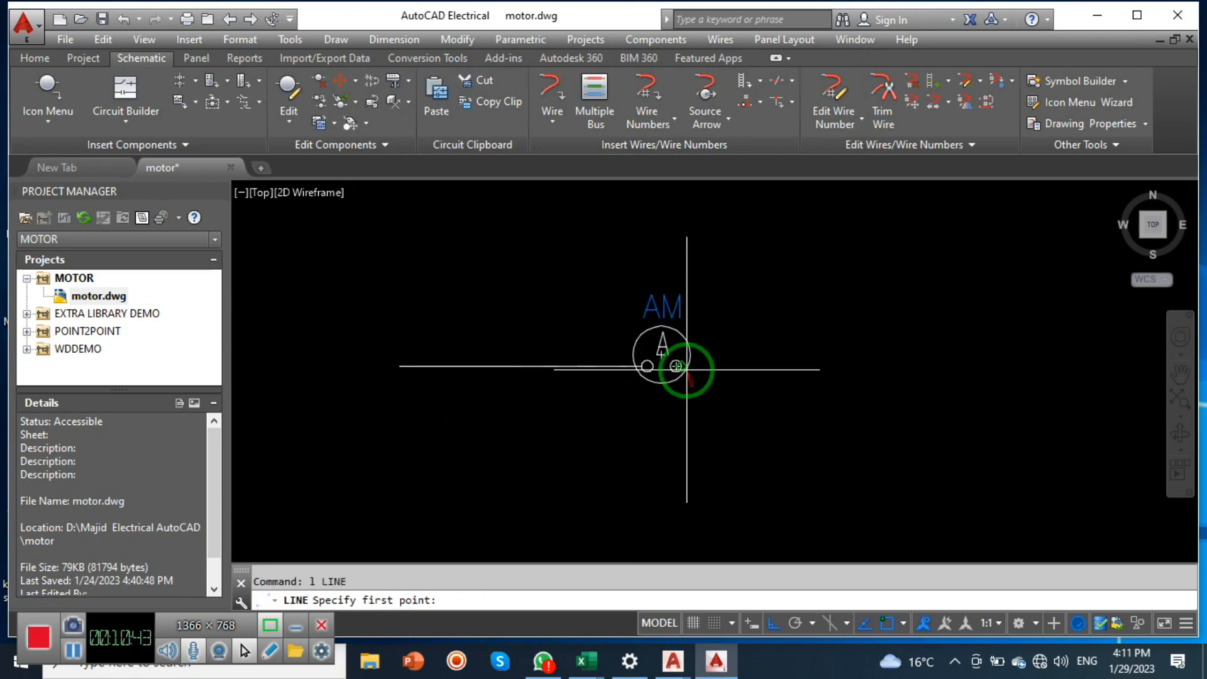
pyautogui.click(676, 366)
pyautogui.press('Escape')
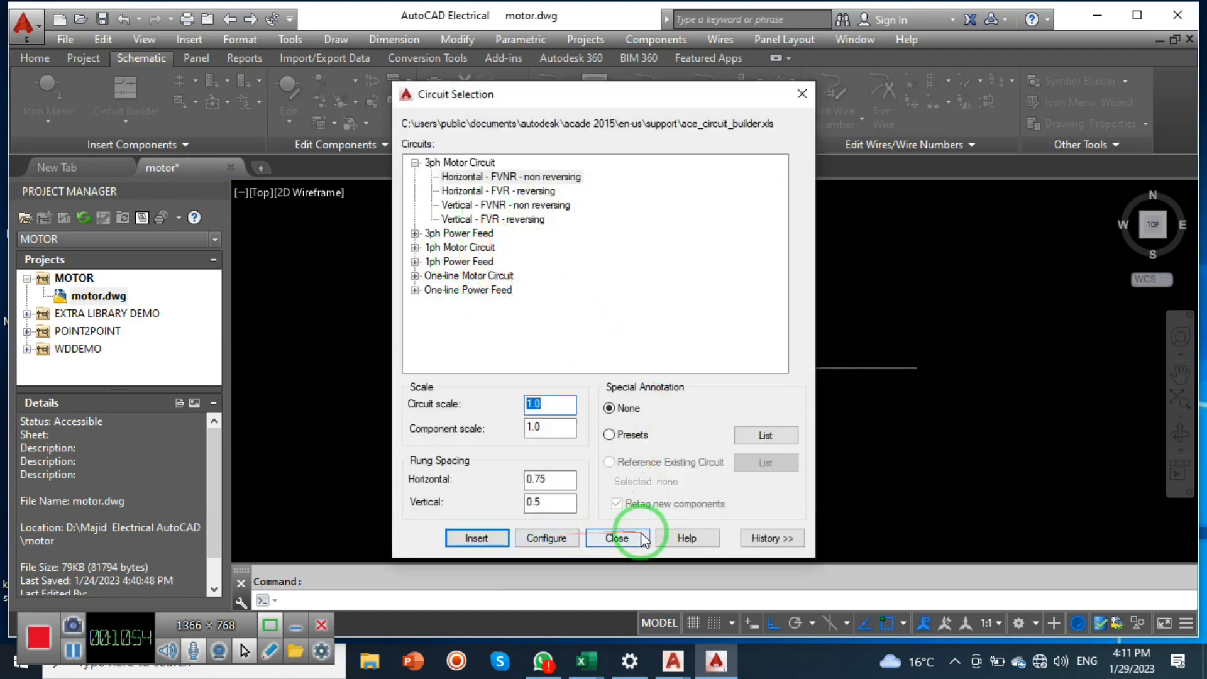
# Step: Insert a Red Press To Test pilot light beyond the right end of the ammeter's line, with component tag LT
pyautogui.click(619, 538)
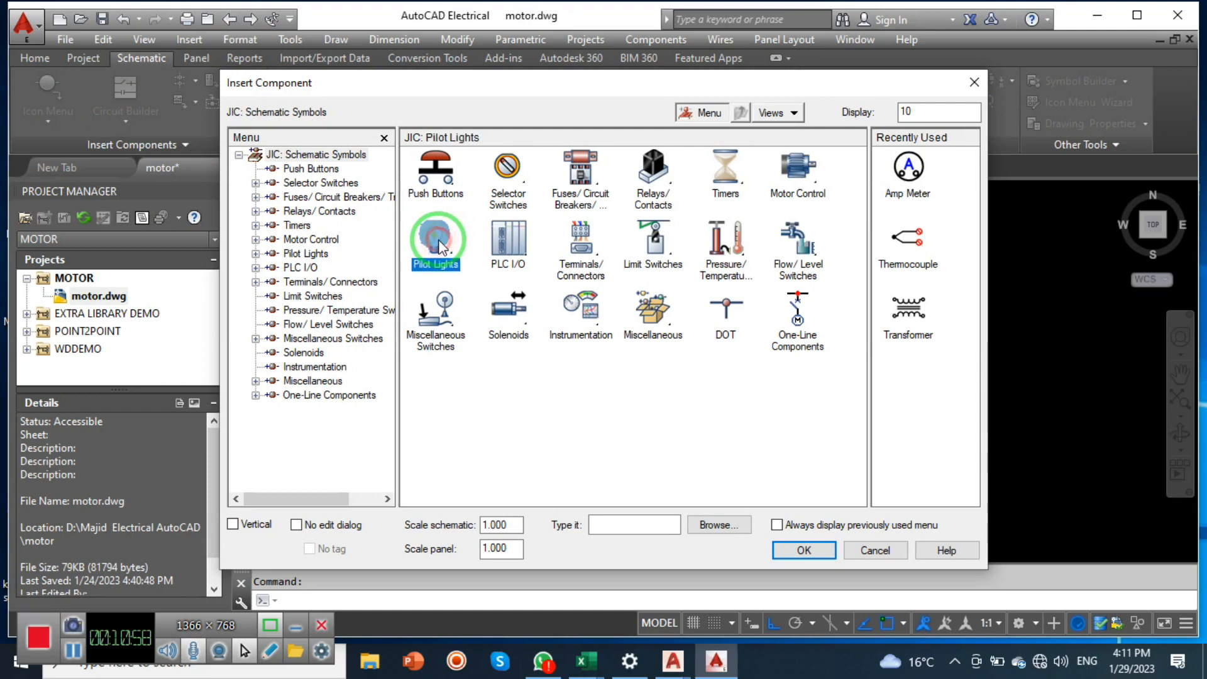
pyautogui.click(438, 242)
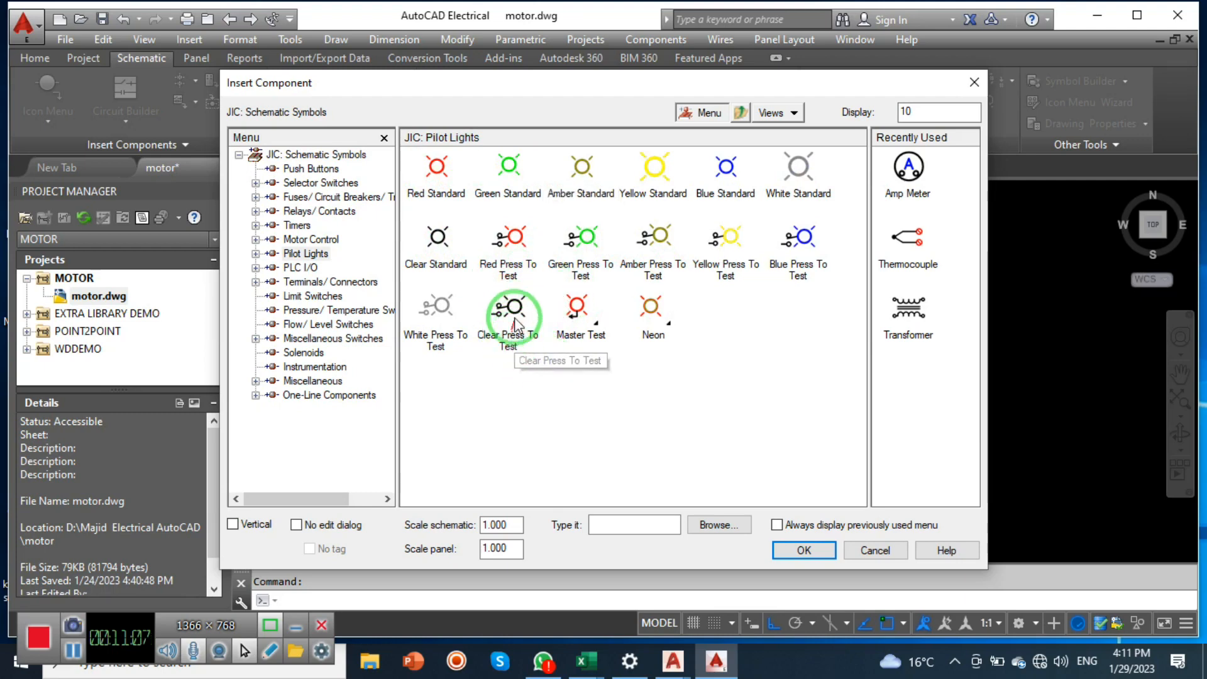
pyautogui.click(517, 251)
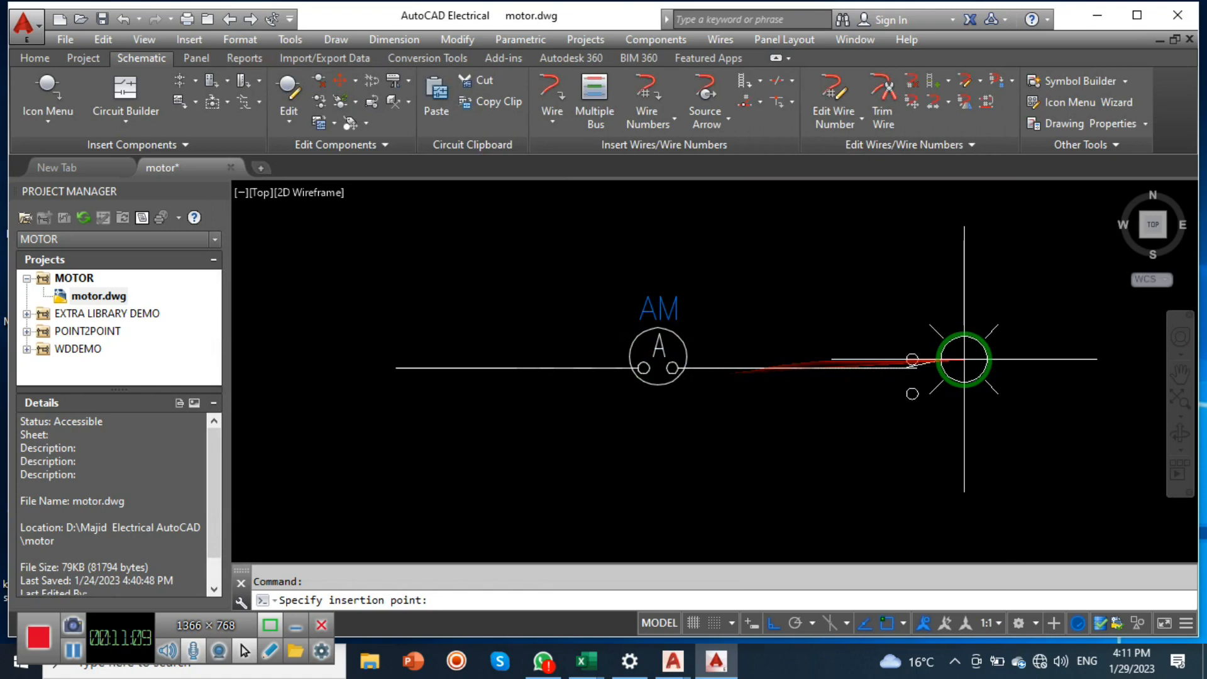
pyautogui.click(797, 330)
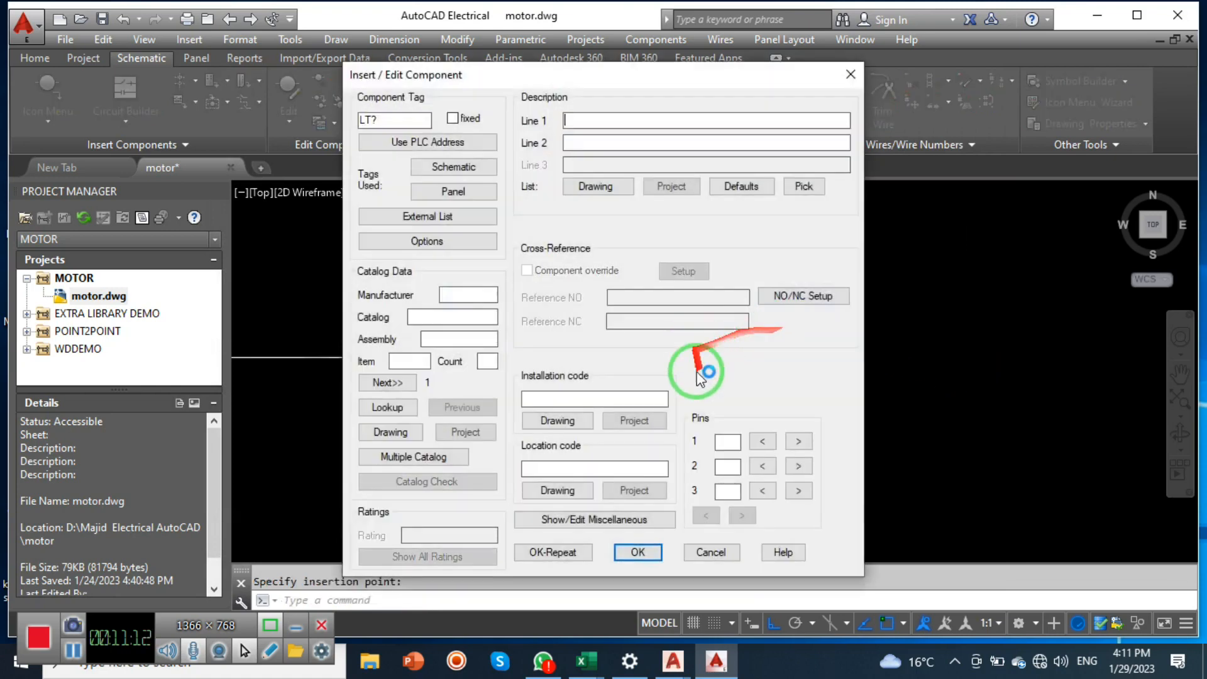
pyautogui.click(385, 119)
pyautogui.press('BackSpace')
pyautogui.click(637, 552)
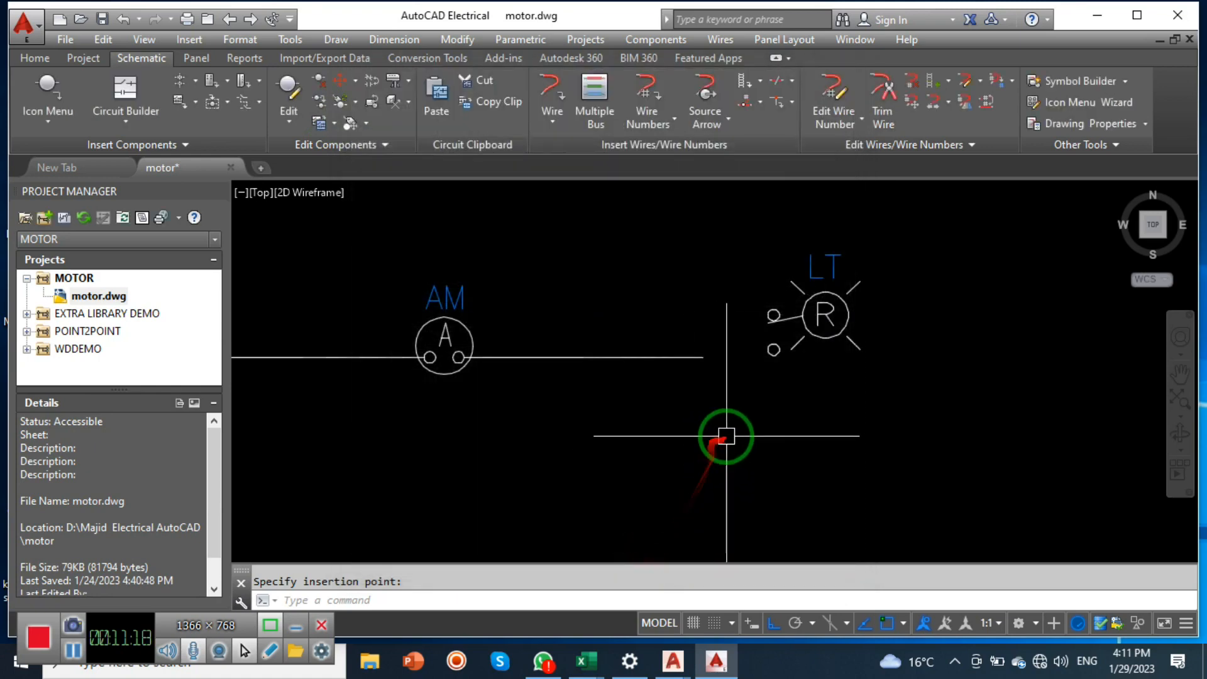
# Step: Erase the two horizontal lines on either side of the AM ammeter symbol
pyautogui.click(666, 464)
pyautogui.scroll(-2, 670, 463)
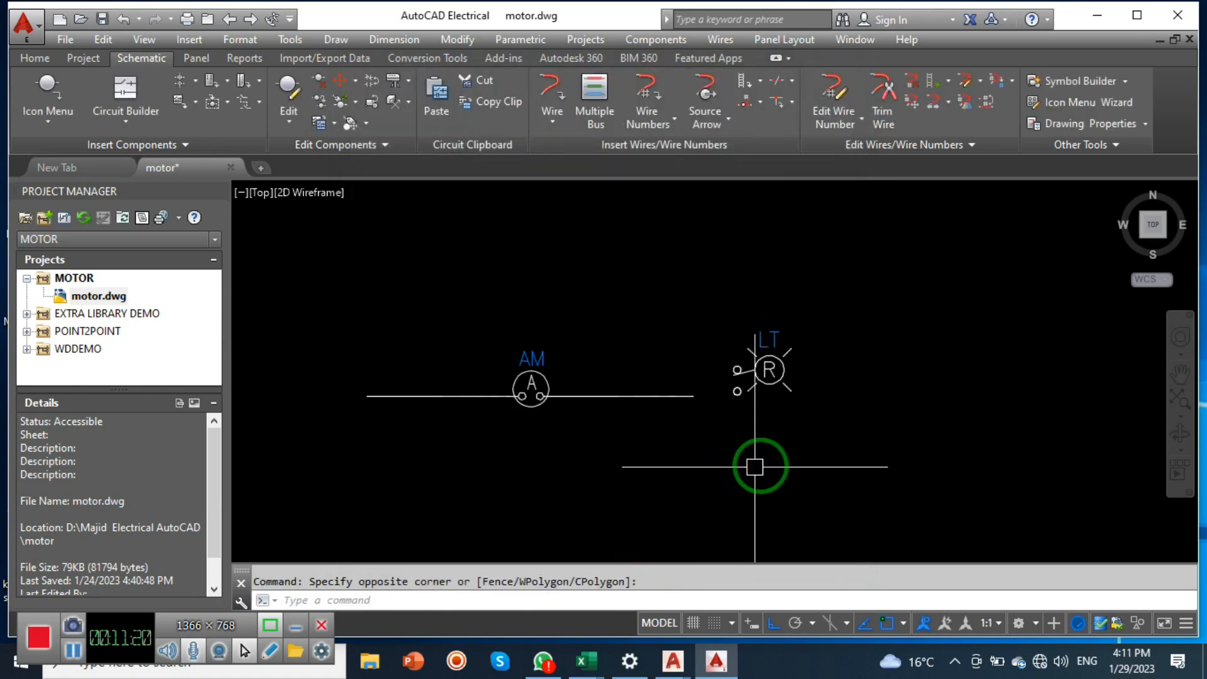
pyautogui.click(690, 397)
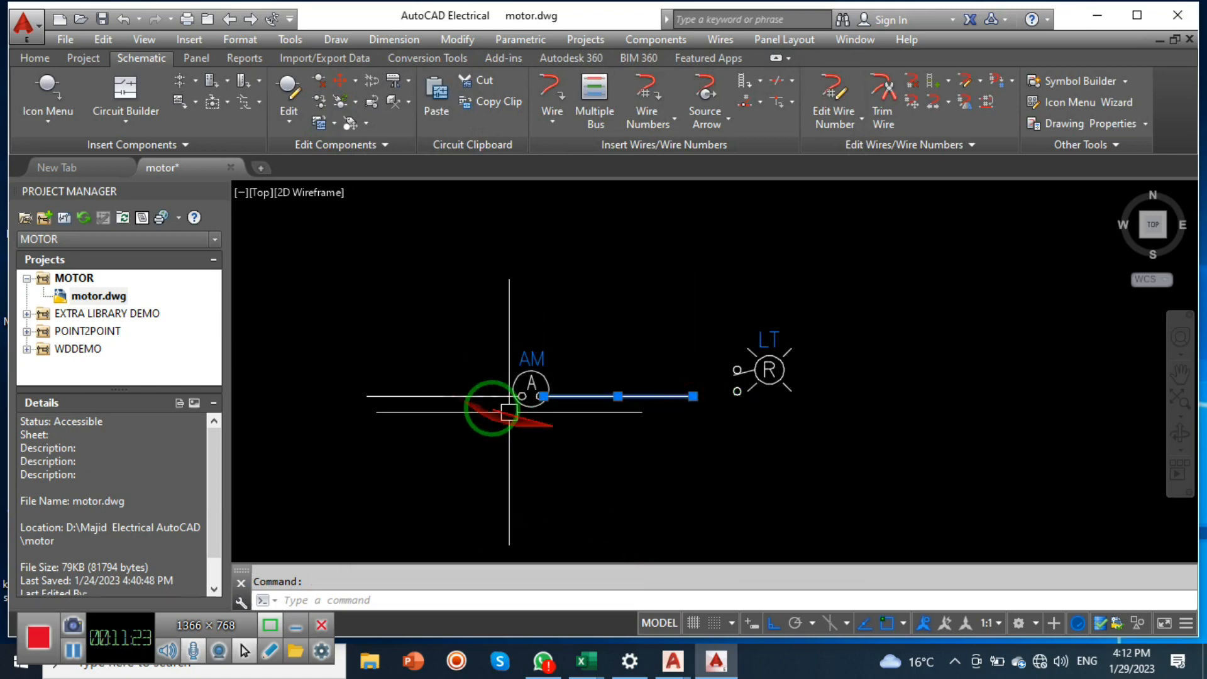
pyautogui.click(453, 396)
pyautogui.press('Delete')
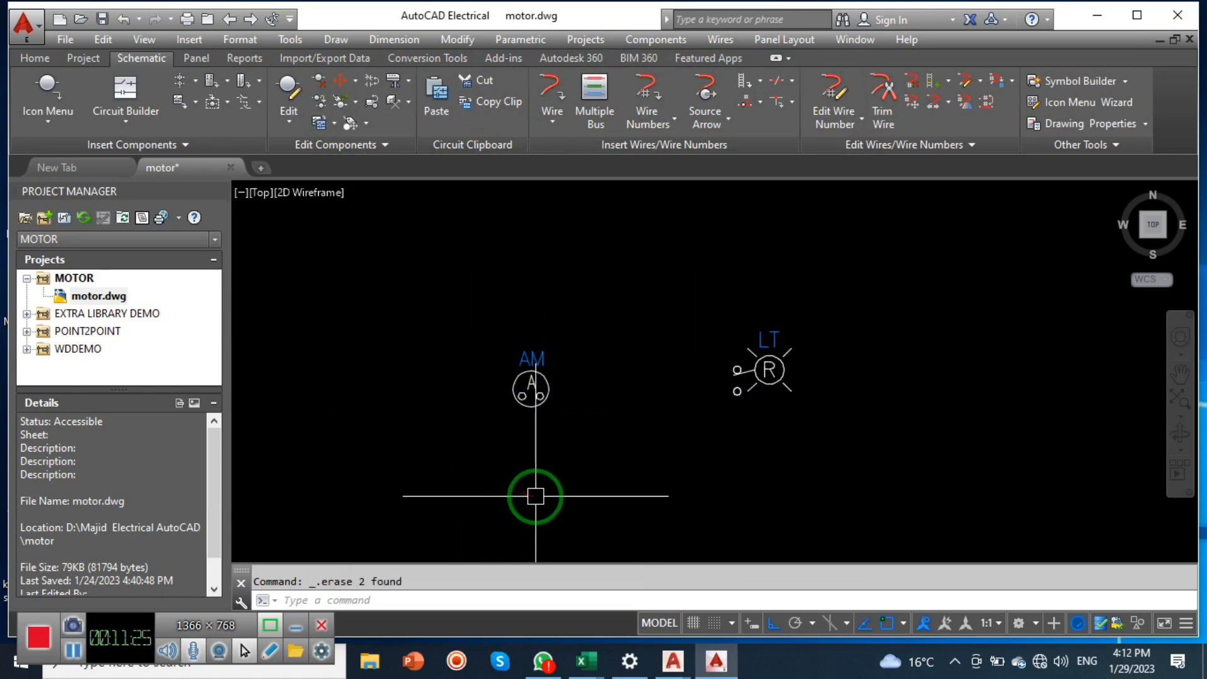
# Step: Draw a horizontal wire running left from the left terminal of the AM ammeter
pyautogui.click(550, 93)
pyautogui.scroll(3, 553, 399)
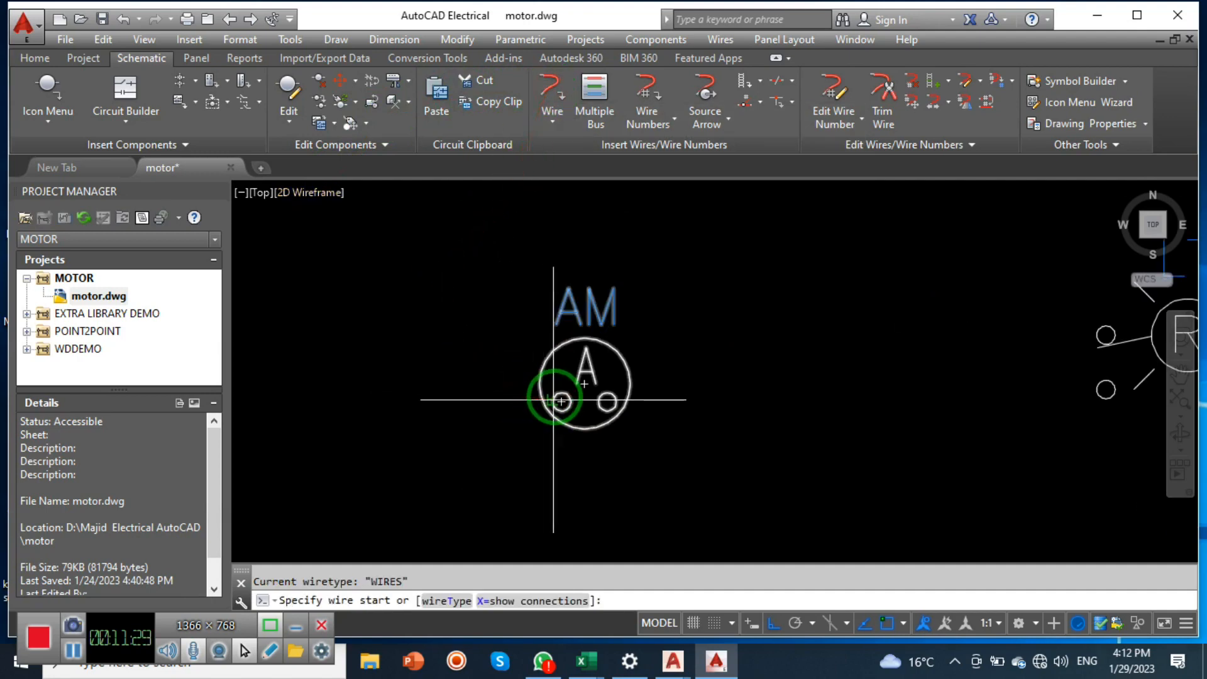
pyautogui.click(553, 401)
pyautogui.scroll(-2, 472, 393)
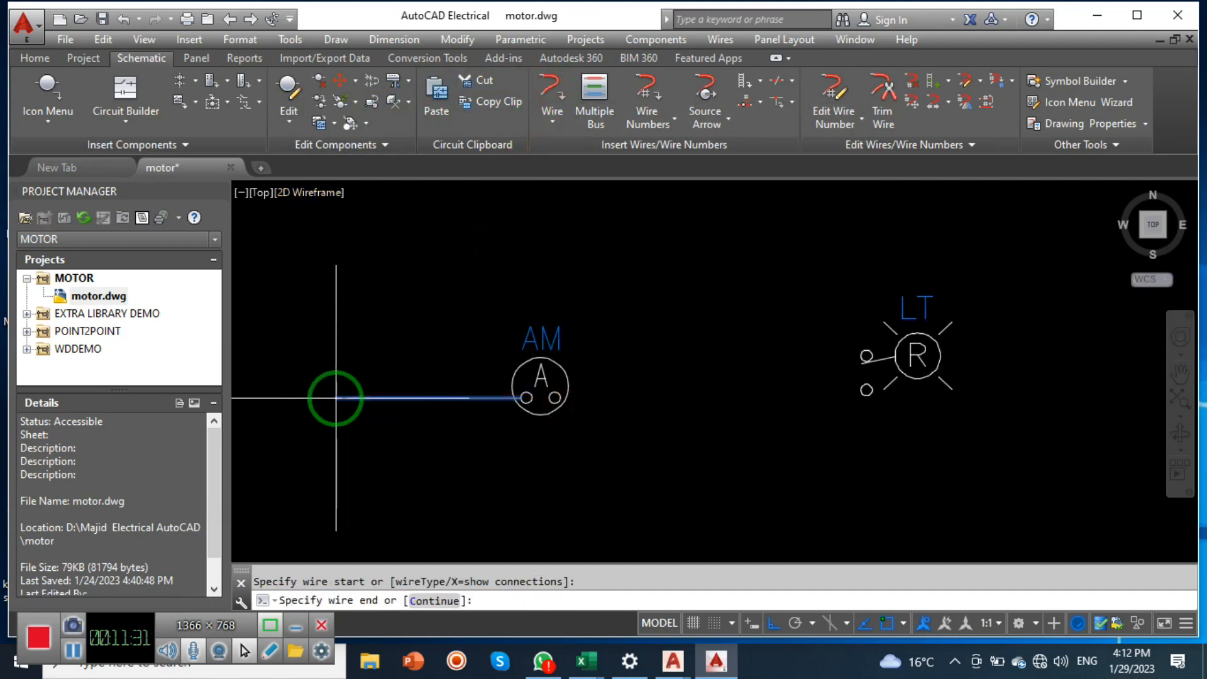
pyautogui.moveTo(336, 429); pyautogui.dragTo(421, 430, button='middle')
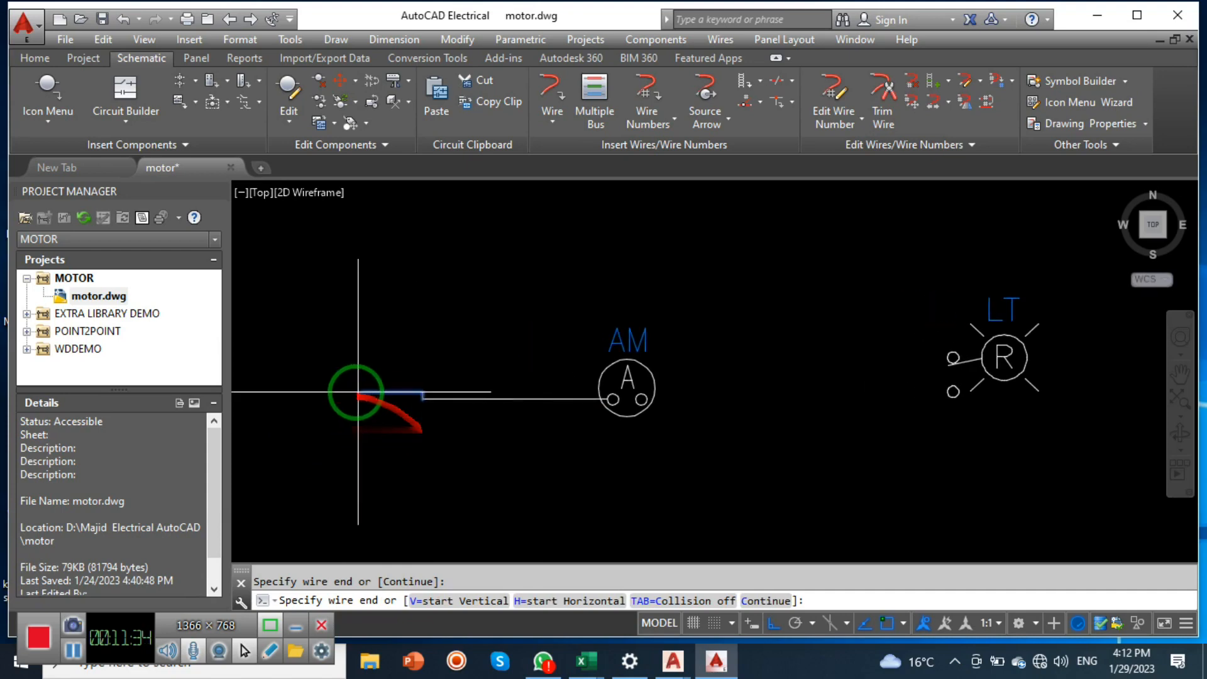
pyautogui.click(380, 359)
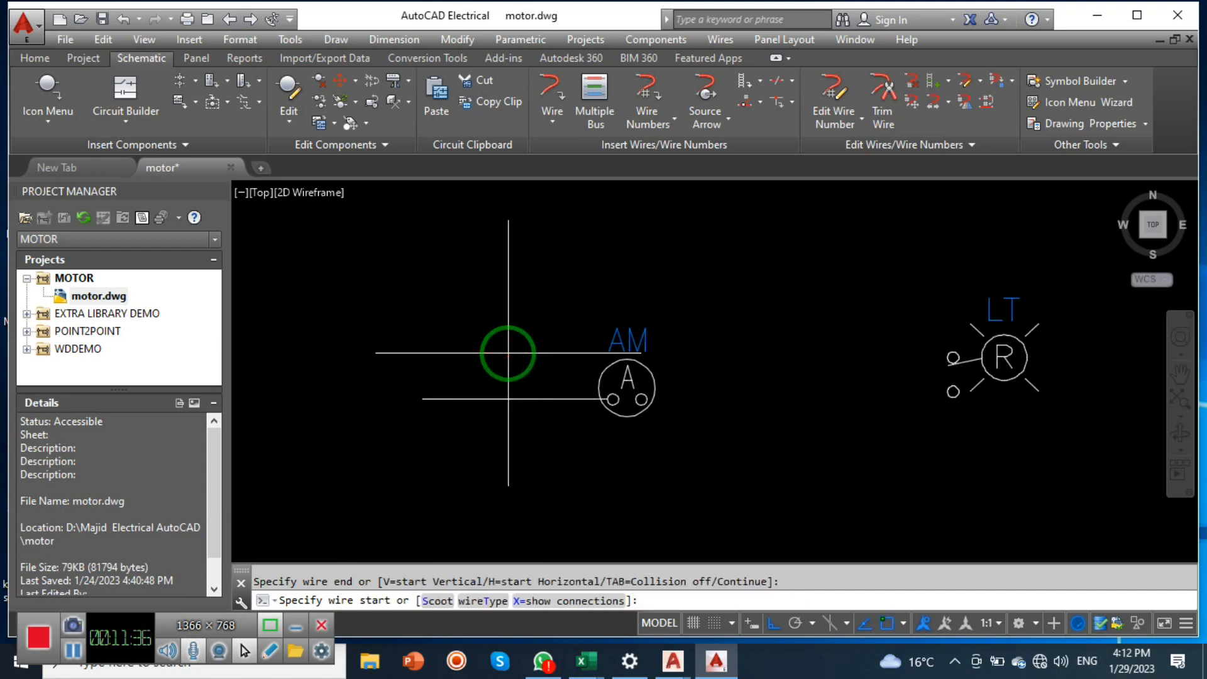
# Step: Draw a stepped wire from the ammeter's right terminal to the upper terminal of the LT pilot light
pyautogui.moveTo(663, 383); pyautogui.dragTo(604, 382, button='middle')
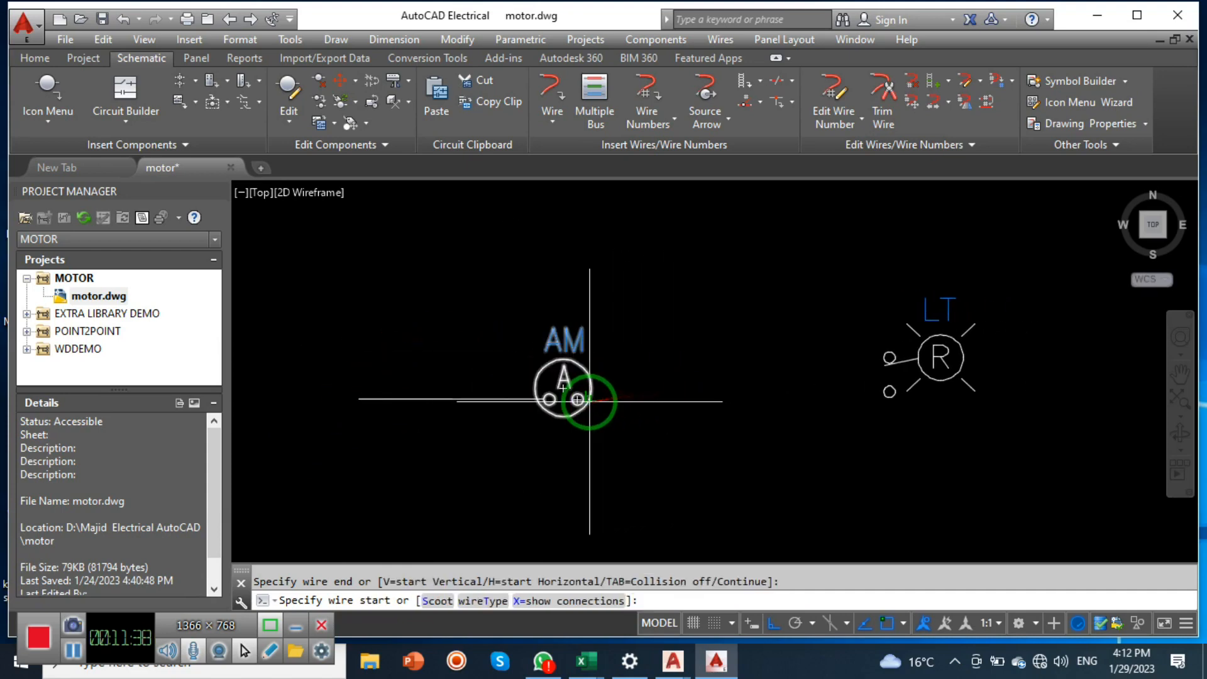
pyautogui.scroll(5, 575, 396)
pyautogui.click(568, 384)
pyautogui.scroll(-4, 568, 385)
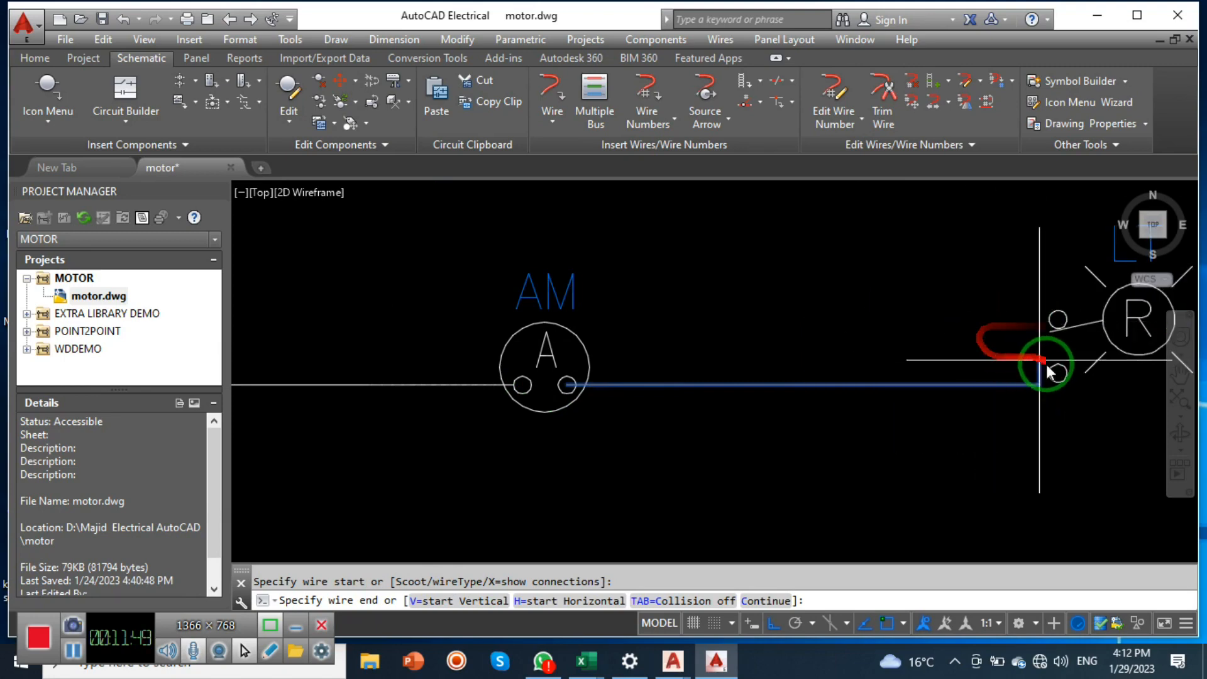
pyautogui.click(1054, 317)
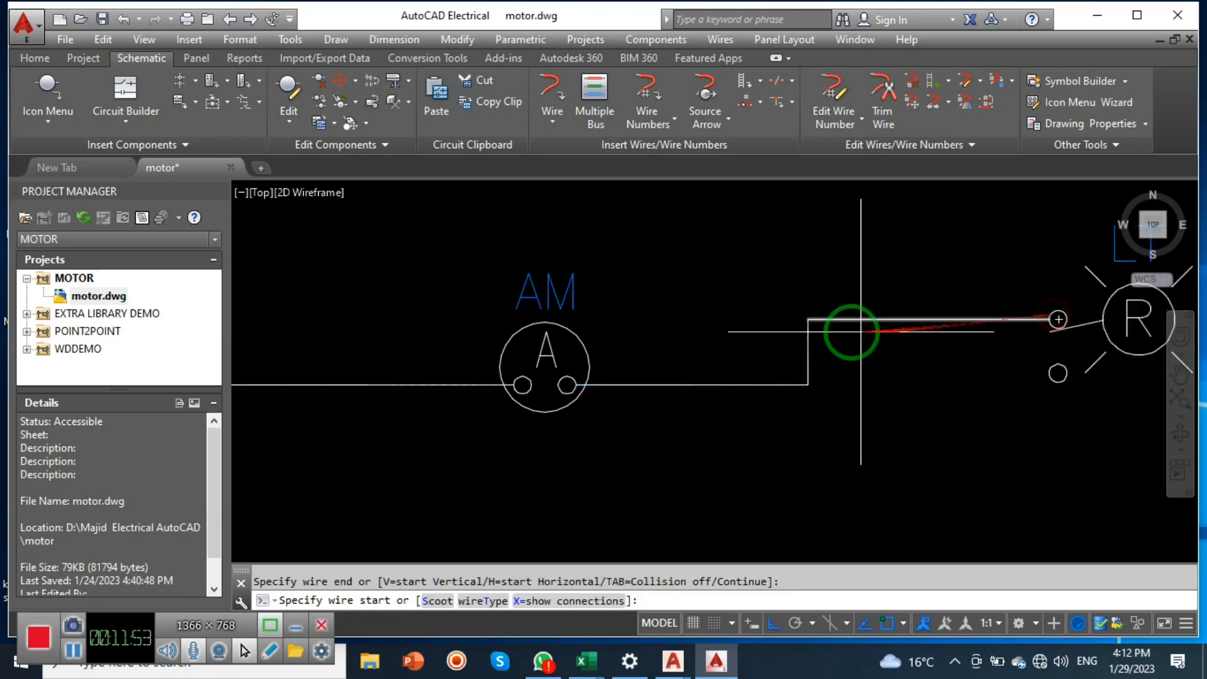
pyautogui.scroll(-3, 824, 377)
pyautogui.rightClick(966, 390)
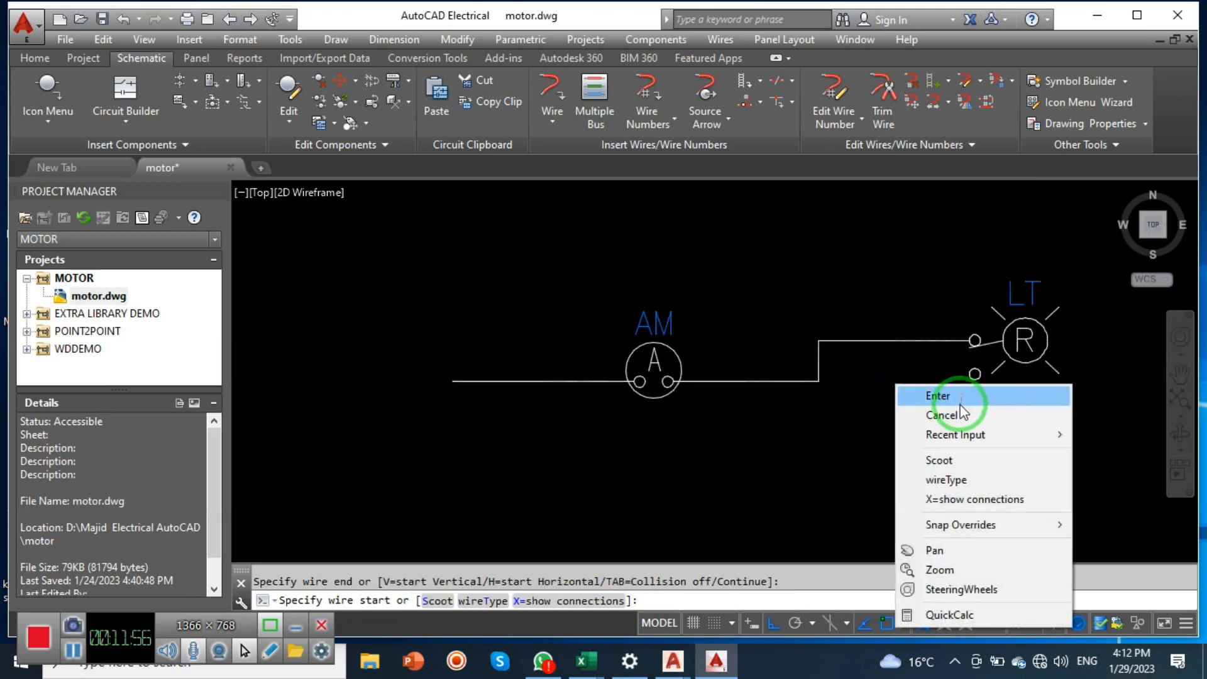
pyautogui.click(962, 398)
# Step: Draw a short vertical wire down from the lower terminal of the LT pilot light
pyautogui.press('Return')
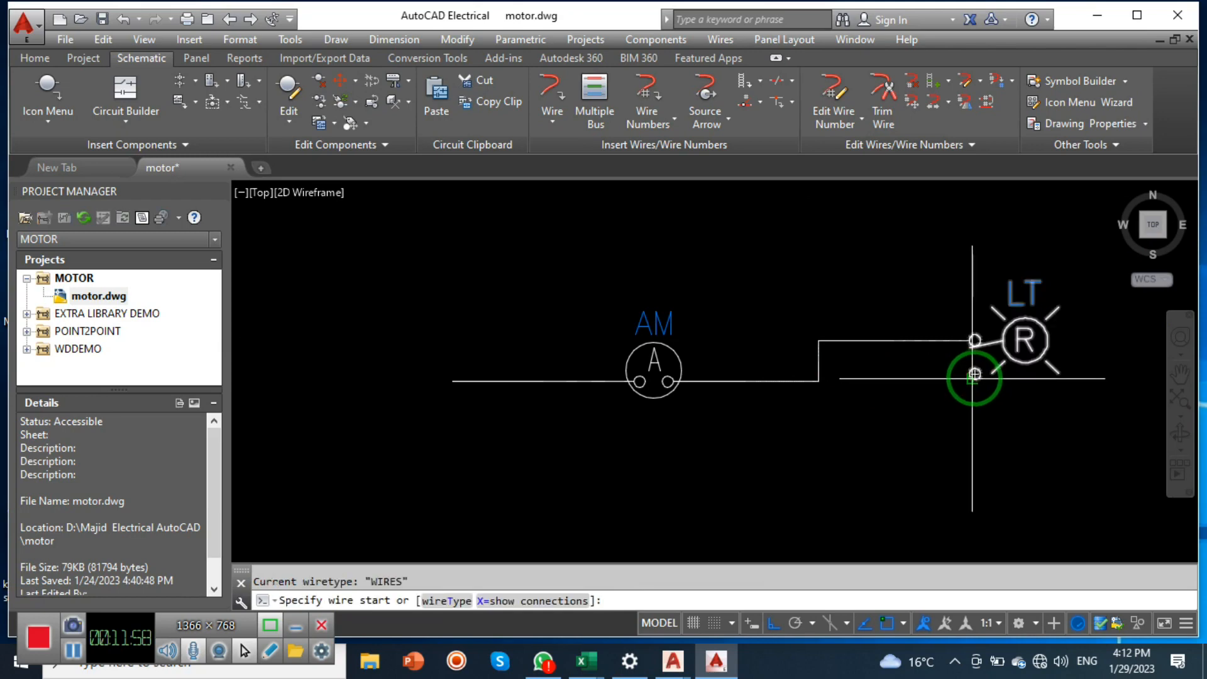
pyautogui.scroll(5, 974, 375)
pyautogui.click(957, 369)
pyautogui.scroll(-4, 957, 369)
pyautogui.scroll(1, 929, 377)
pyautogui.moveTo(418, 426); pyautogui.dragTo(826, 326, button='middle')
pyautogui.scroll(-2, 676, 345)
pyautogui.moveTo(1035, 341); pyautogui.dragTo(878, 347, button='middle')
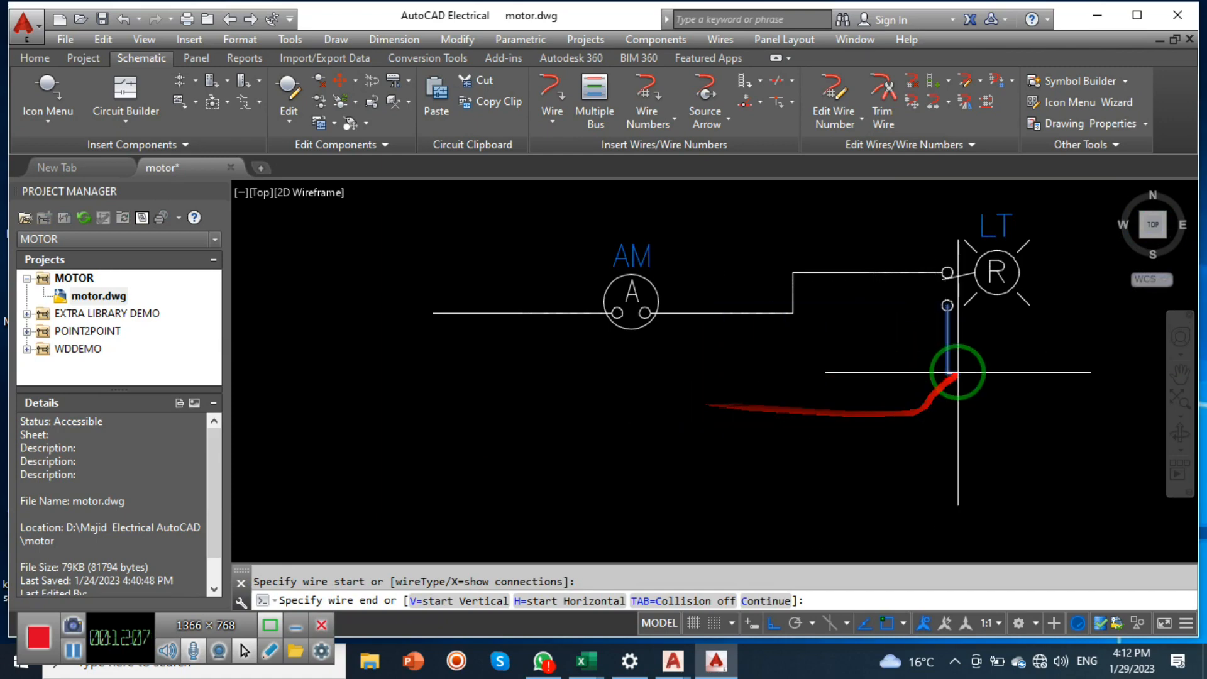
pyautogui.click(949, 344)
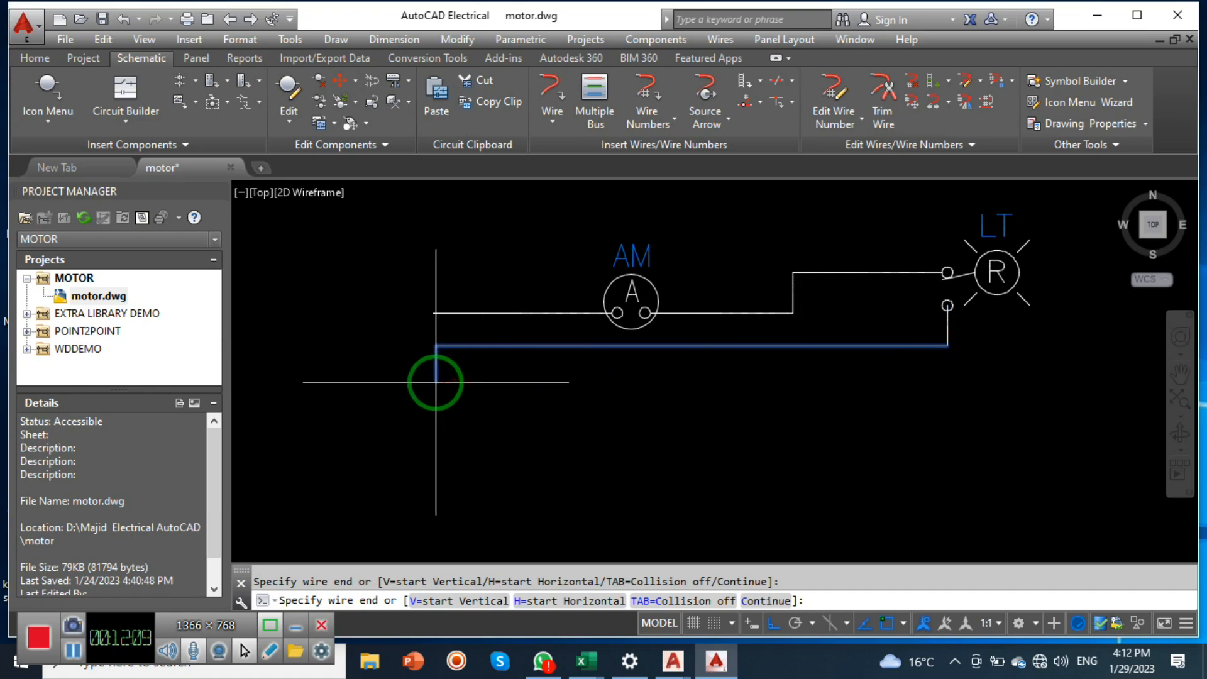
pyautogui.press('Return')
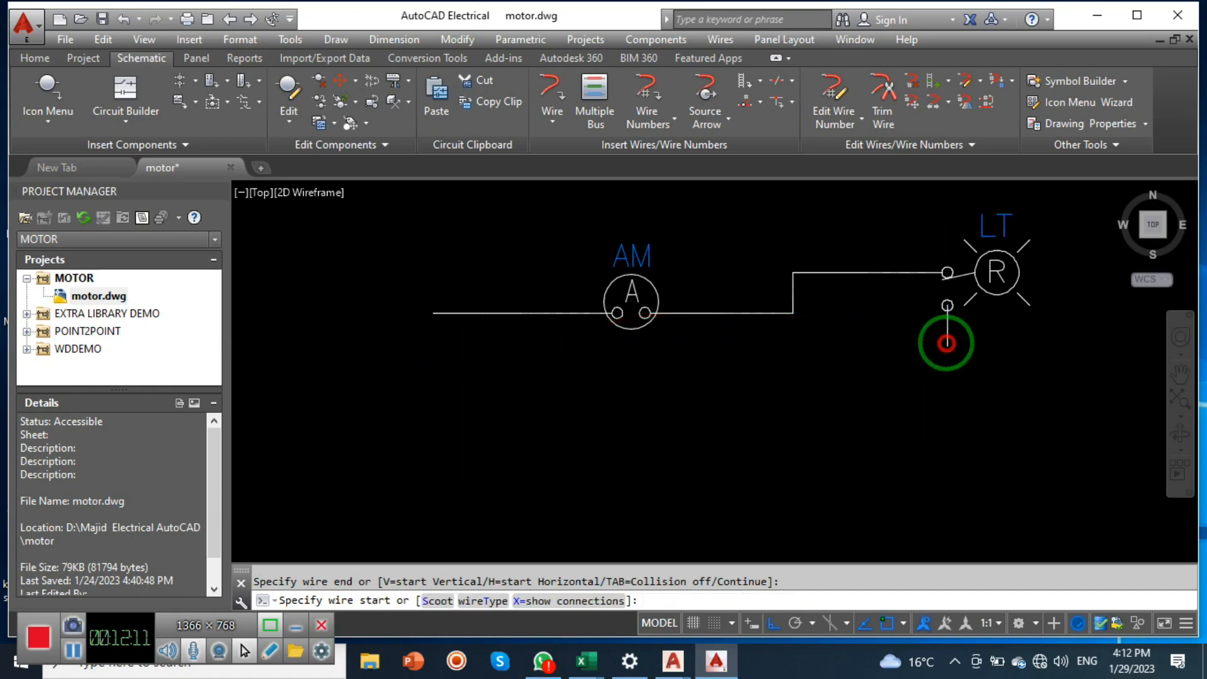
# Step: Draw a return wire from the short vertical wire's lower end leftward beneath the ammeter, level with the upper wire's left end
pyautogui.click(947, 344)
pyautogui.click(431, 371)
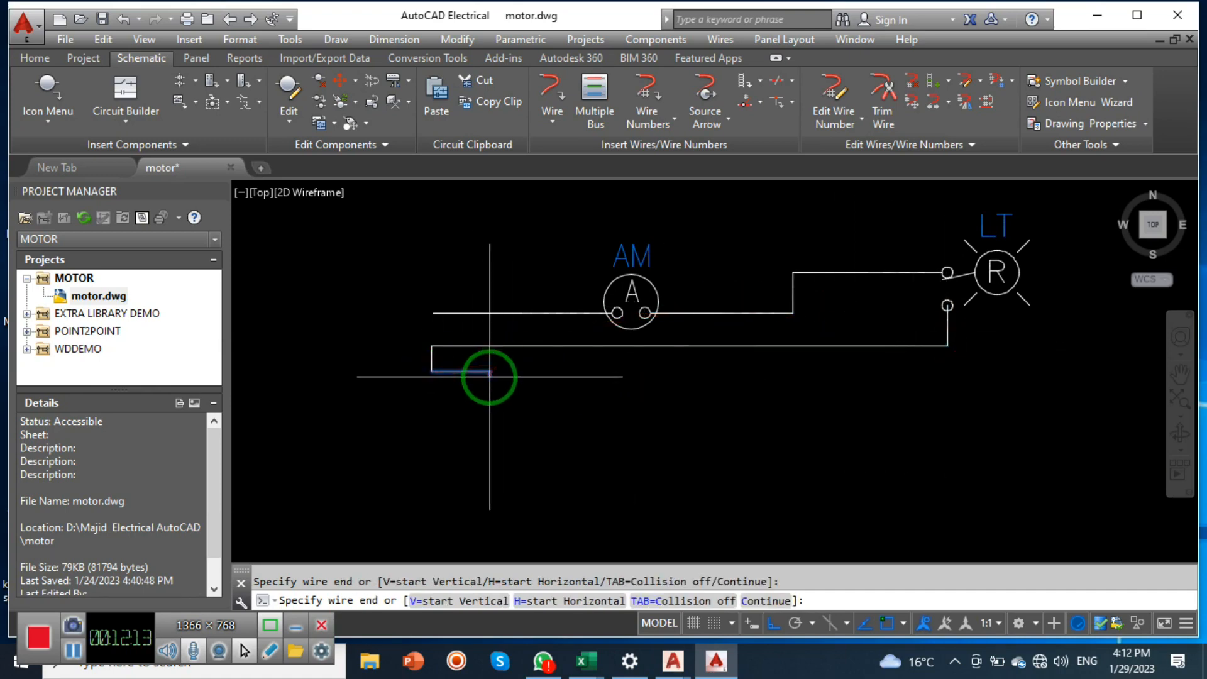
pyautogui.press('Escape')
# Step: Erase the short vertical stub at the left end of the lower wire
pyautogui.click(431, 370)
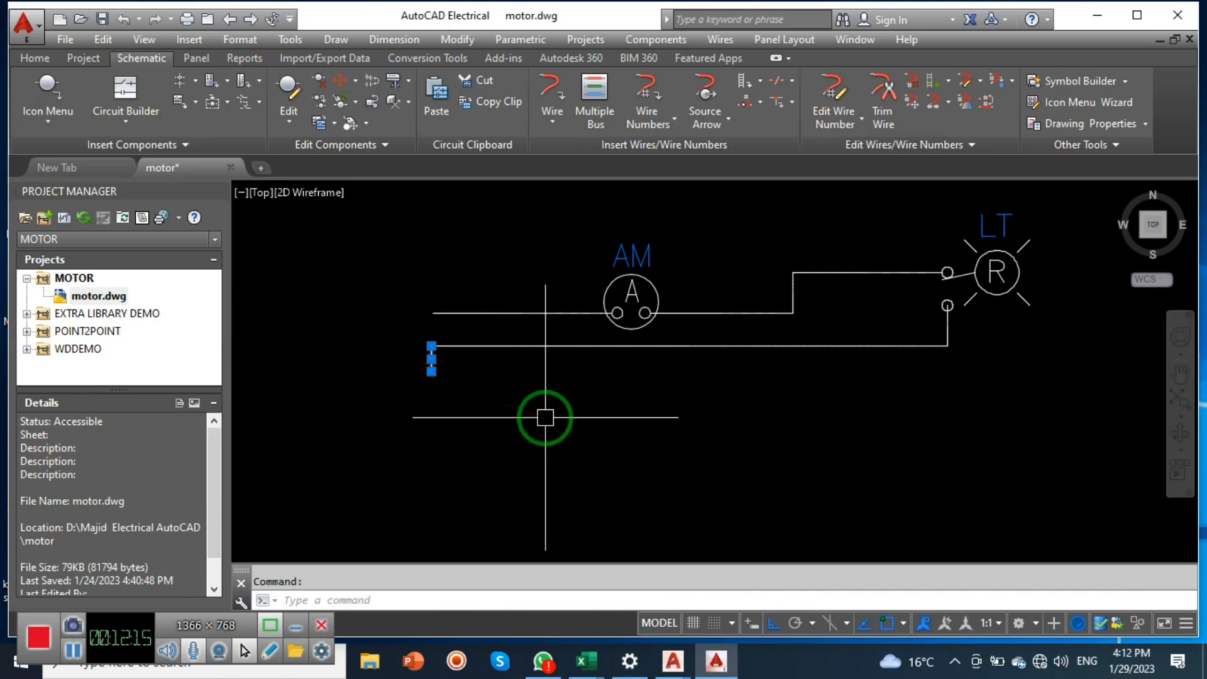
pyautogui.write('e')
pyautogui.press('Return')
pyautogui.moveTo(678, 379); pyautogui.dragTo(716, 394, button='middle')
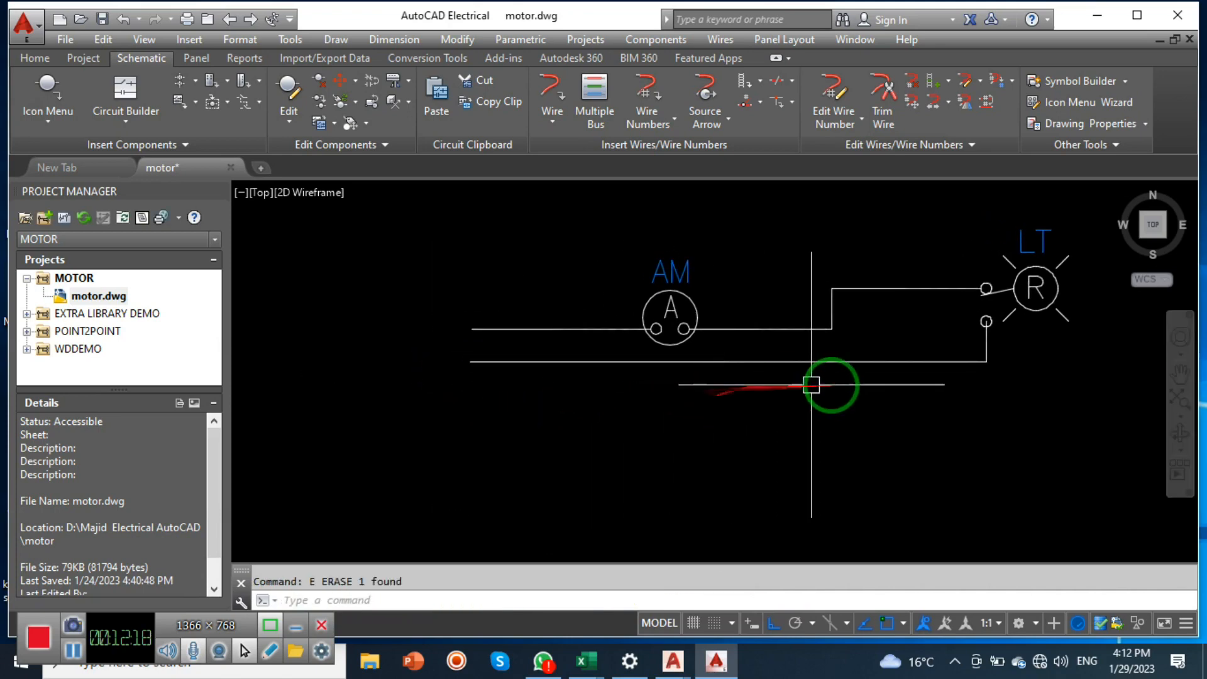
pyautogui.moveTo(857, 389); pyautogui.dragTo(752, 402, button='middle')
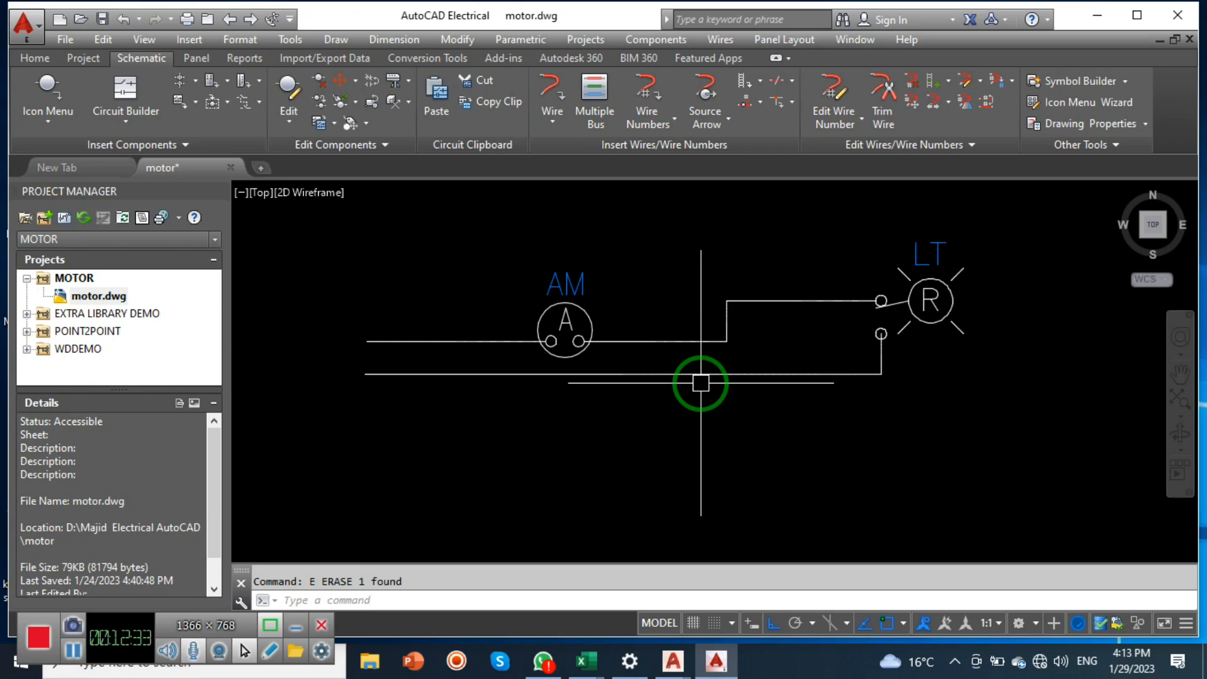
# Step: Add a multiline text label P near the left end of the ammeter's wire
pyautogui.moveTo(529, 302); pyautogui.dragTo(668, 332, button='middle')
pyautogui.click(524, 291)
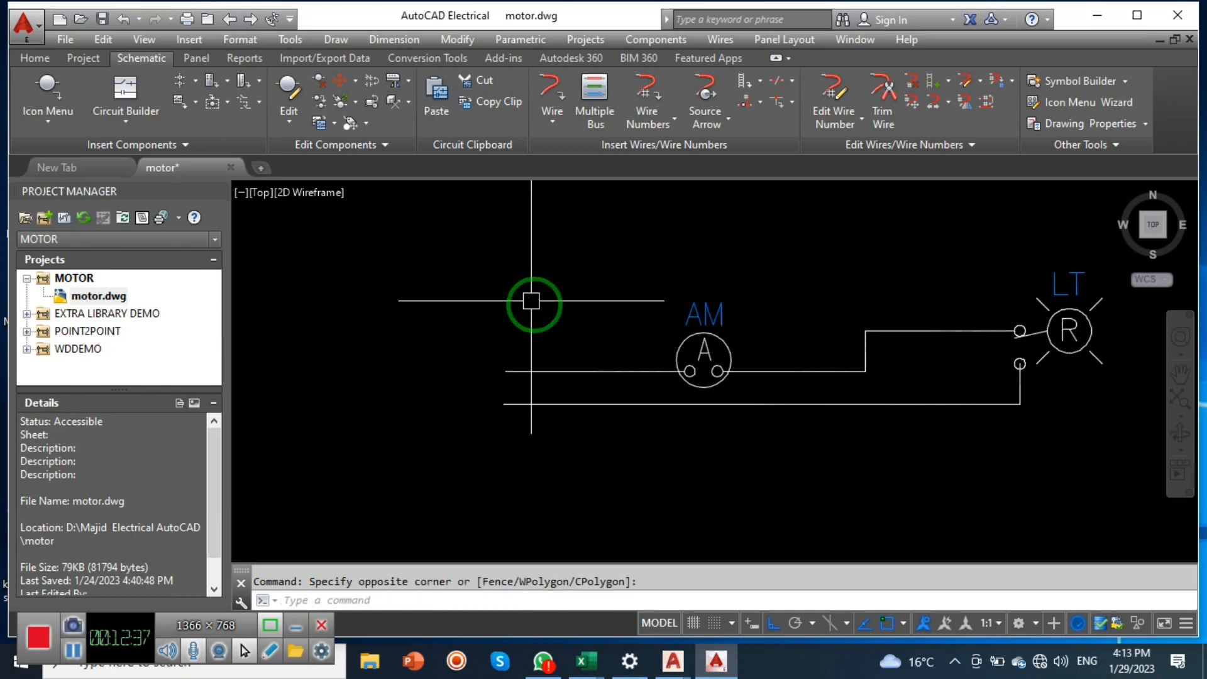
pyautogui.press('Return')
pyautogui.click(431, 318)
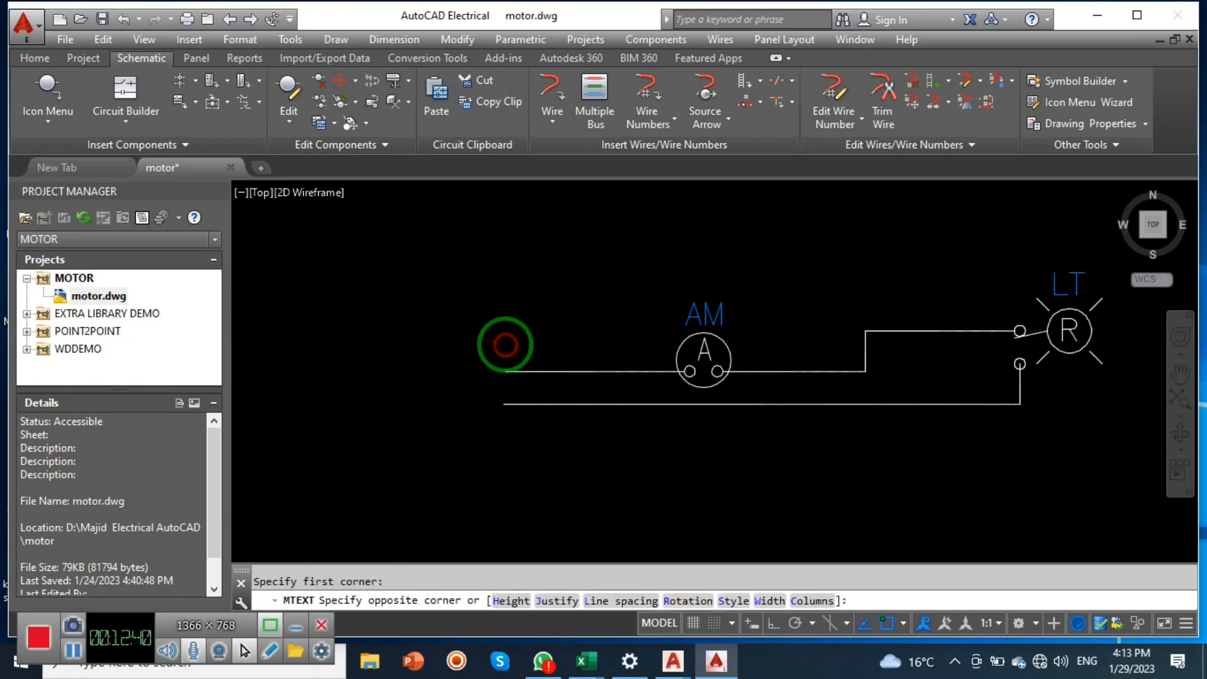
pyautogui.click(506, 344)
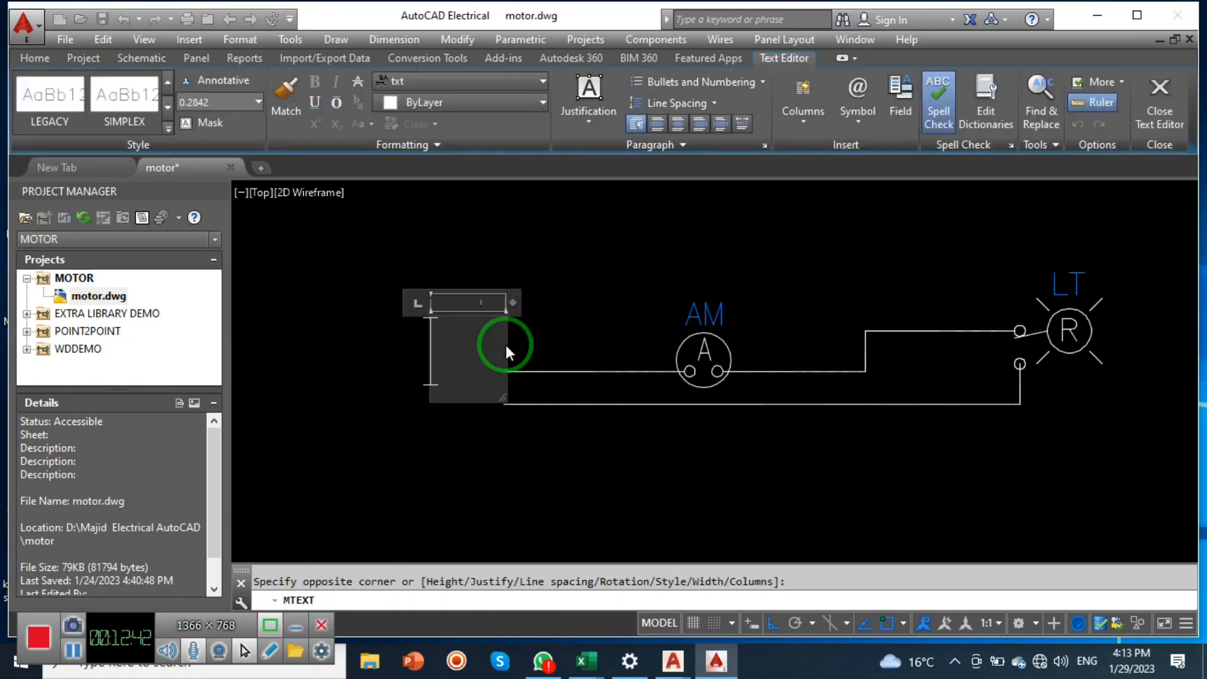
pyautogui.write('P')
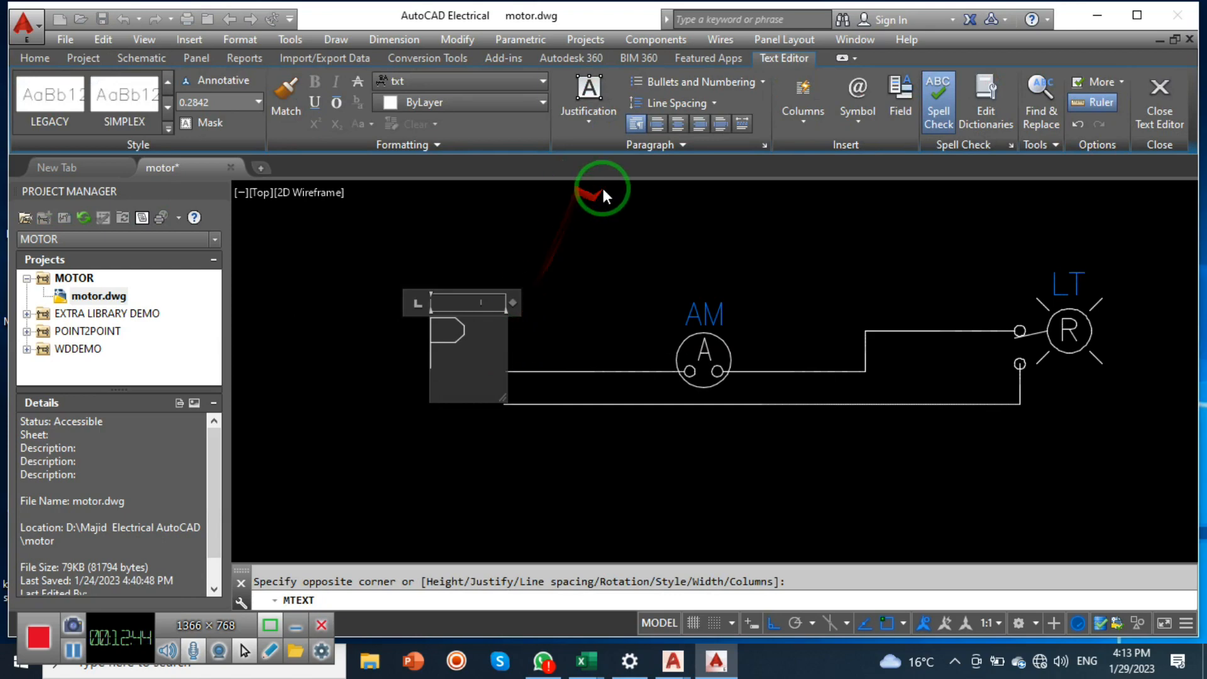
pyautogui.click(584, 474)
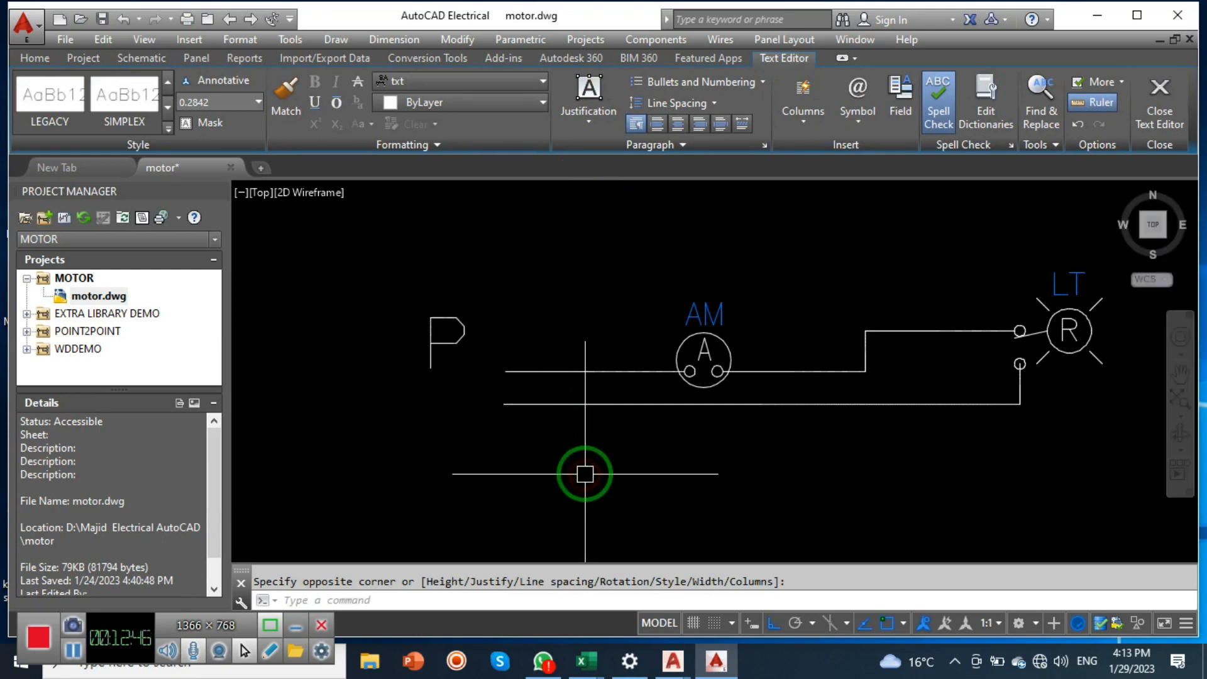
# Step: Set the text height of the P label to 0.1
pyautogui.doubleClick(449, 337)
pyautogui.moveTo(479, 342); pyautogui.dragTo(344, 335)
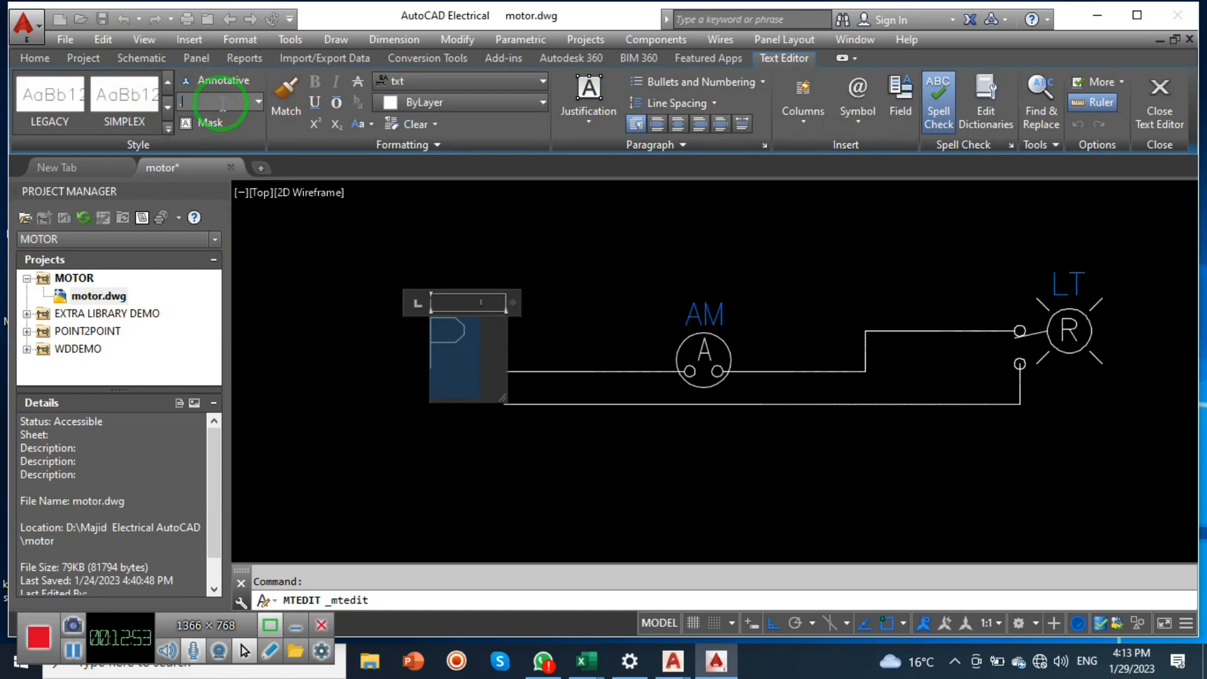
pyautogui.write('0.1')
pyautogui.press('Return')
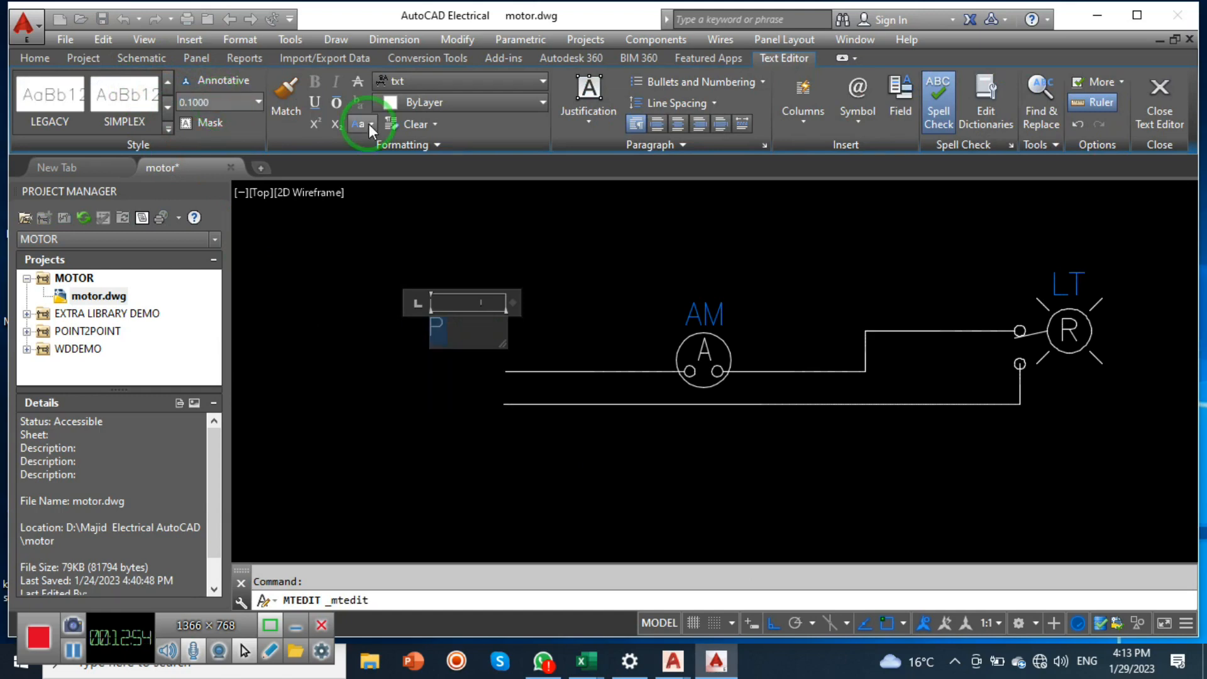
pyautogui.click(560, 559)
# Step: Move the P label to just before the left end of the ammeter's wire, with ortho mode off
pyautogui.click(439, 323)
pyautogui.write('m')
pyautogui.press('Return')
pyautogui.click(399, 345)
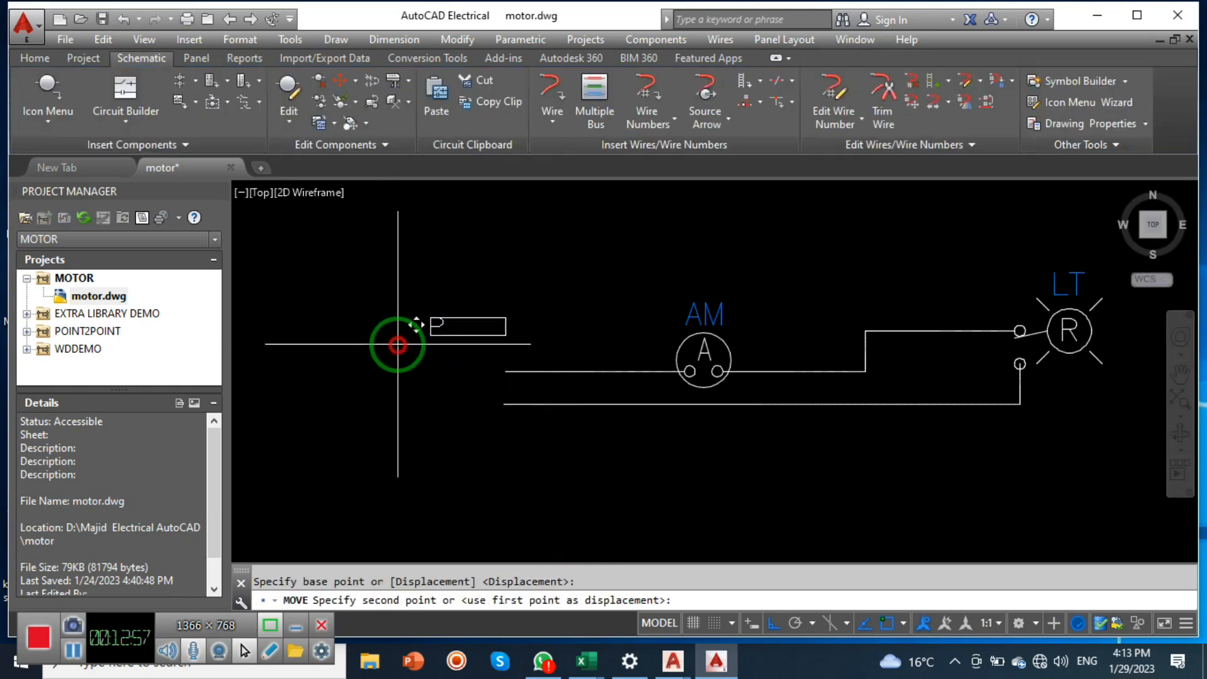
pyautogui.scroll(2, 466, 390)
pyautogui.click(773, 624)
pyautogui.click(435, 388)
# Step: Copy the P label straight down to the left end of the lower wire
pyautogui.click(490, 355)
pyautogui.write('co')
pyautogui.press('Return')
pyautogui.click(427, 371)
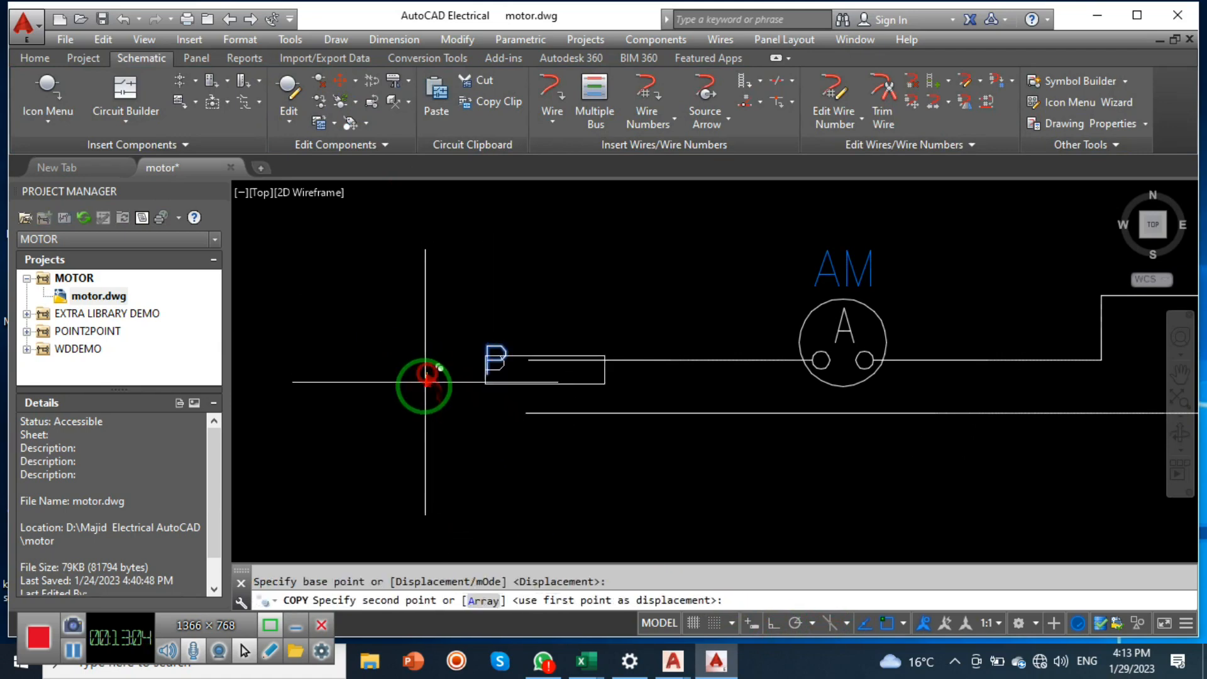
pyautogui.click(426, 426)
pyautogui.press('Return')
# Step: Change the copied label beside the lower wire to N
pyautogui.click(495, 415)
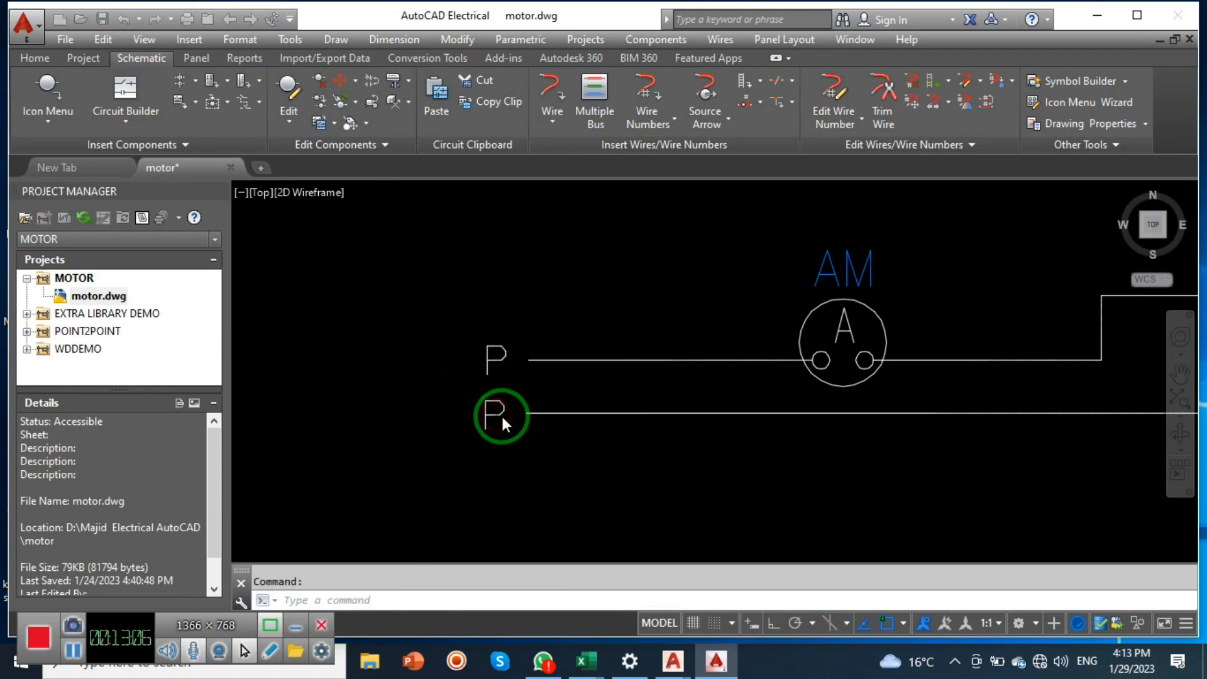
pyautogui.doubleClick(500, 414)
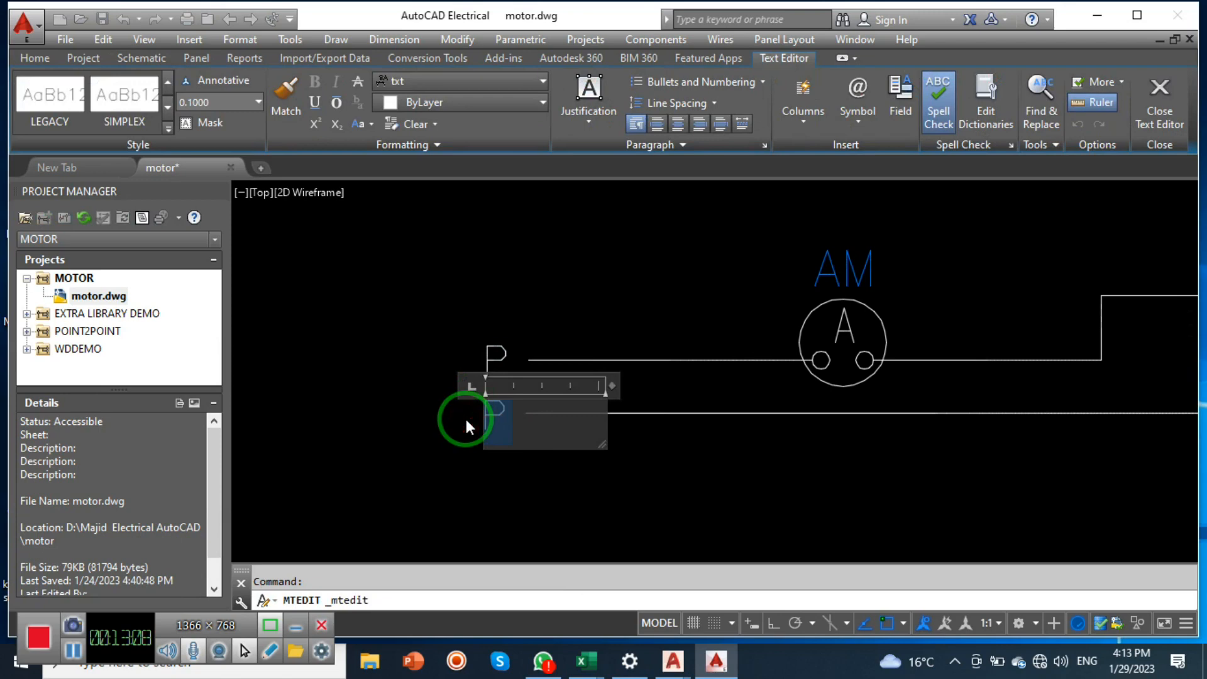
pyautogui.write('N')
pyautogui.click(553, 440)
pyautogui.scroll(-4, 434, 382)
pyautogui.moveTo(664, 422); pyautogui.dragTo(638, 364, button='middle')
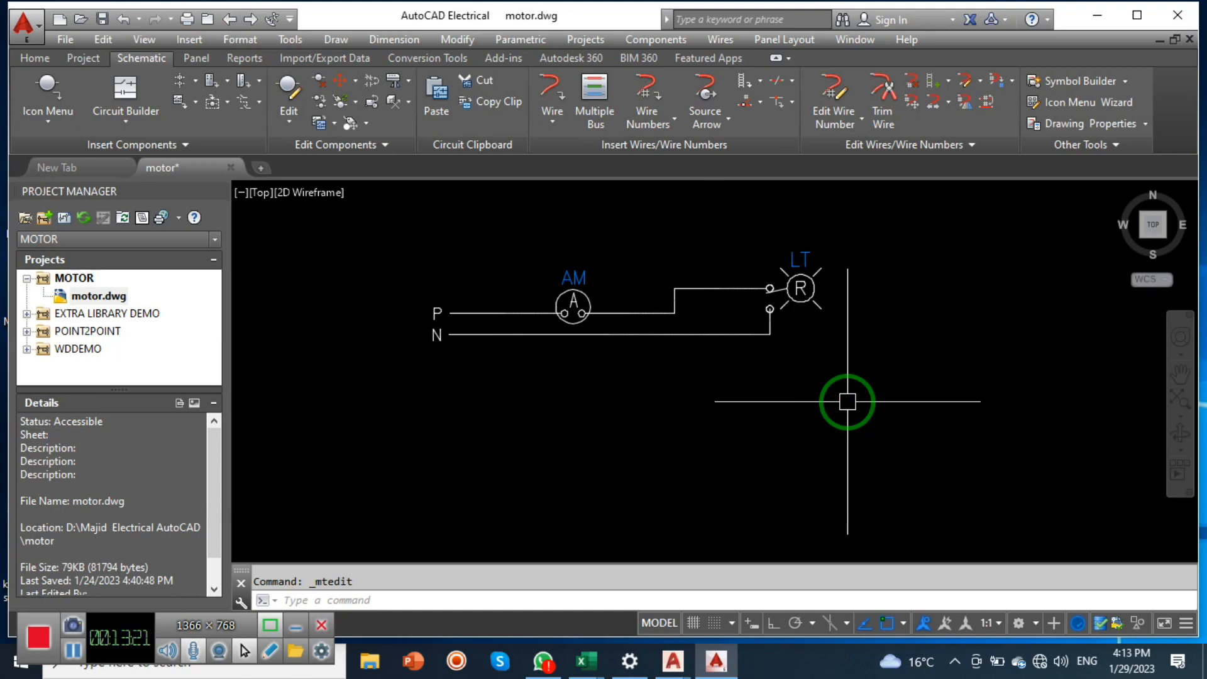
# Step: Insert a Volt Meter instrumentation symbol below the ammeter circuit, with component tag VM
pyautogui.scroll(2, 690, 353)
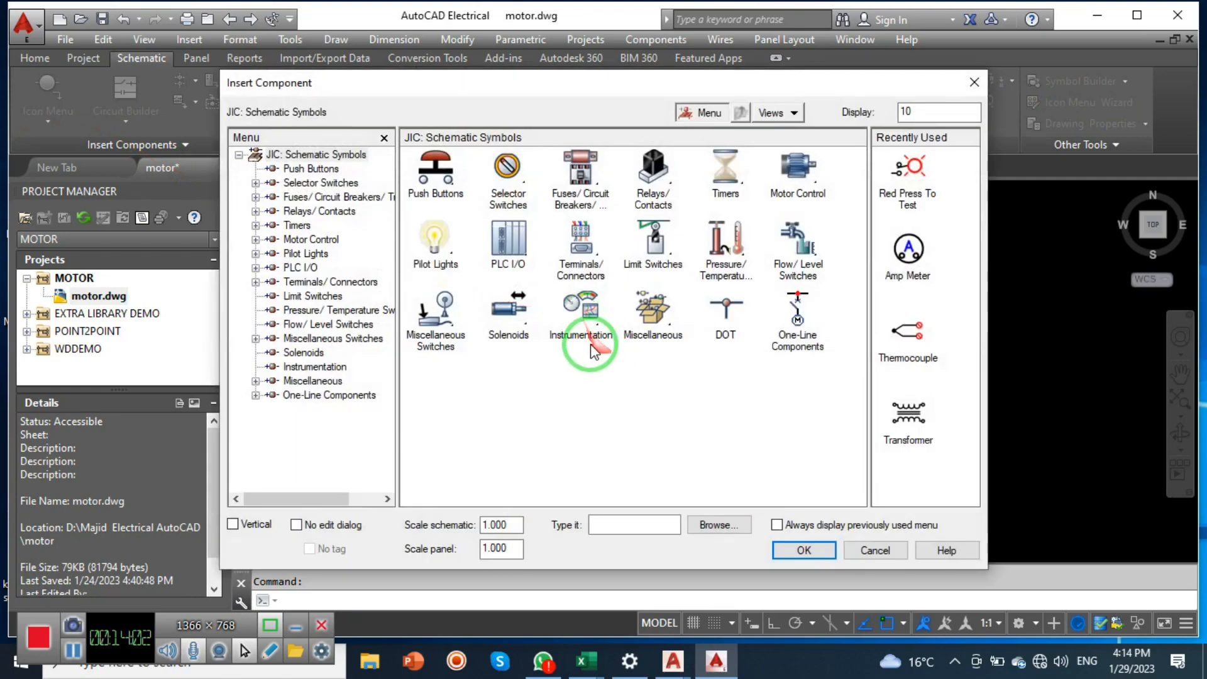
pyautogui.click(580, 337)
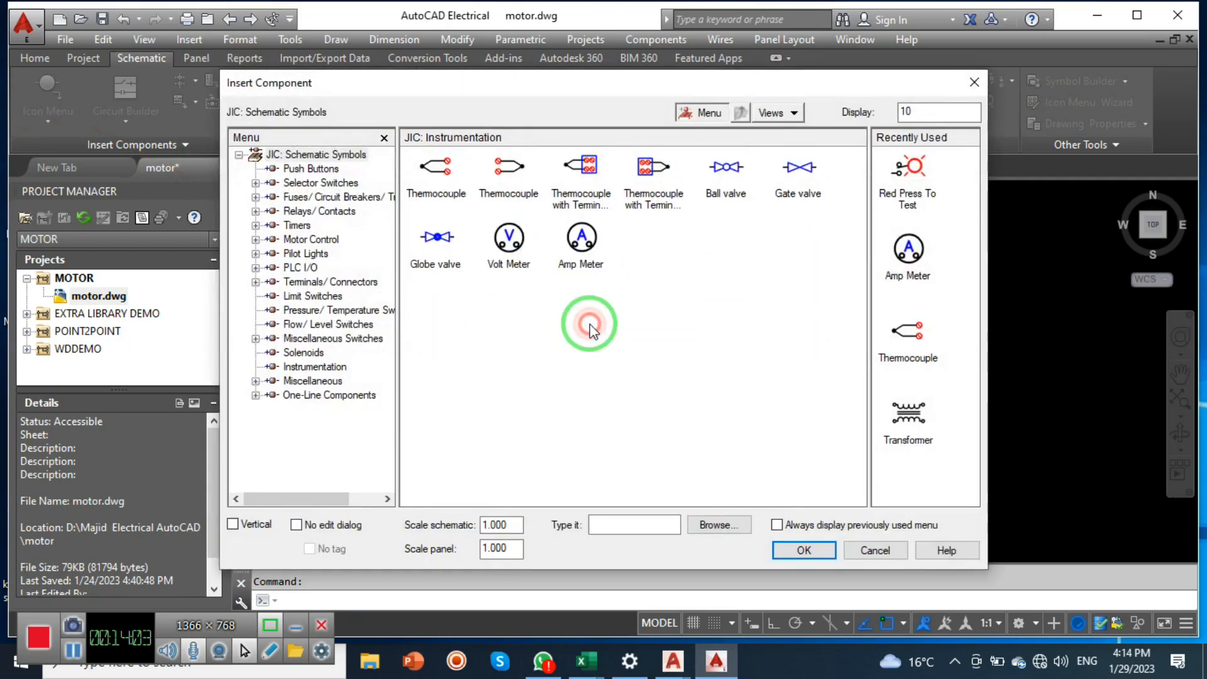
pyautogui.click(514, 248)
pyautogui.scroll(-2, 519, 277)
pyautogui.moveTo(581, 394); pyautogui.dragTo(610, 307, button='middle')
pyautogui.click(596, 303)
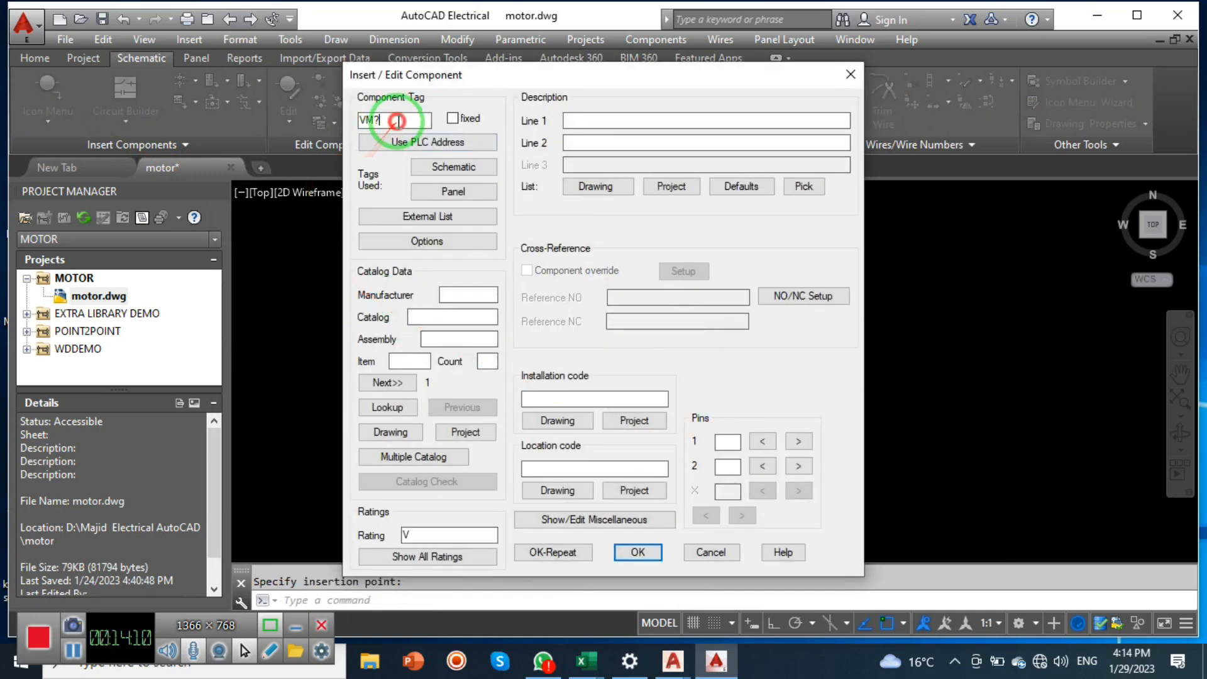
pyautogui.press('BackSpace')
pyautogui.click(640, 553)
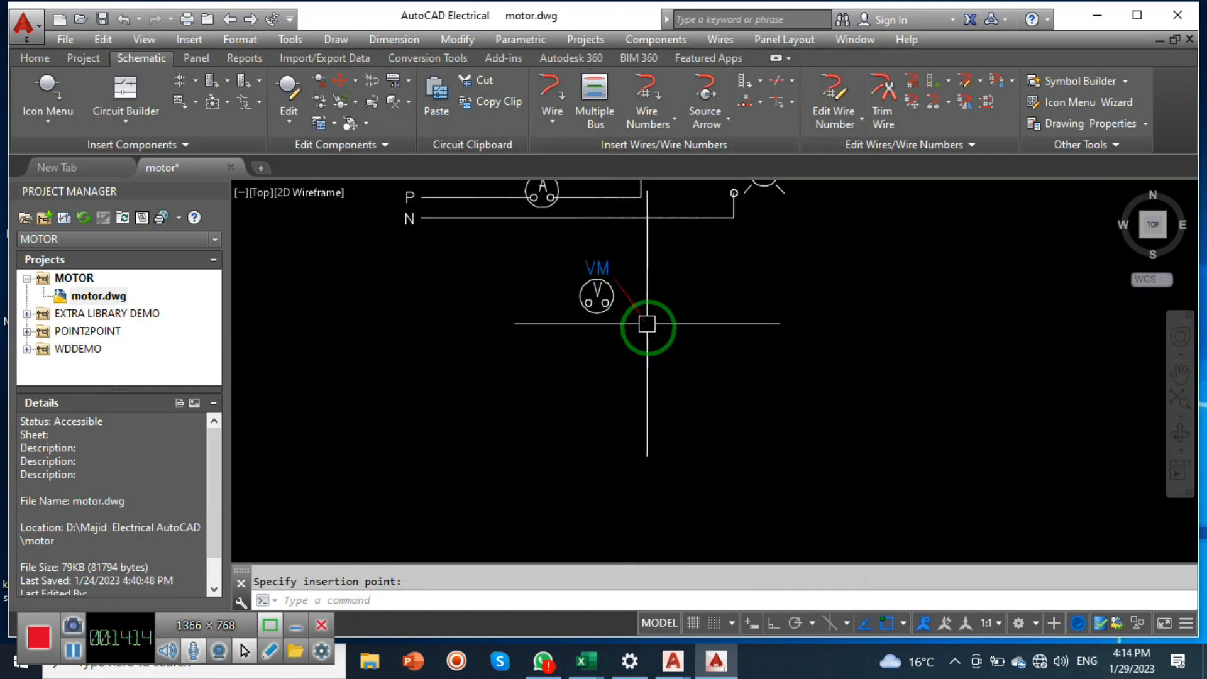
# Step: Draw horizontal wires outward from both terminals of the VM voltmeter, one to the left and one to the right
pyautogui.write('L')
pyautogui.press('Return')
pyautogui.scroll(4, 618, 345)
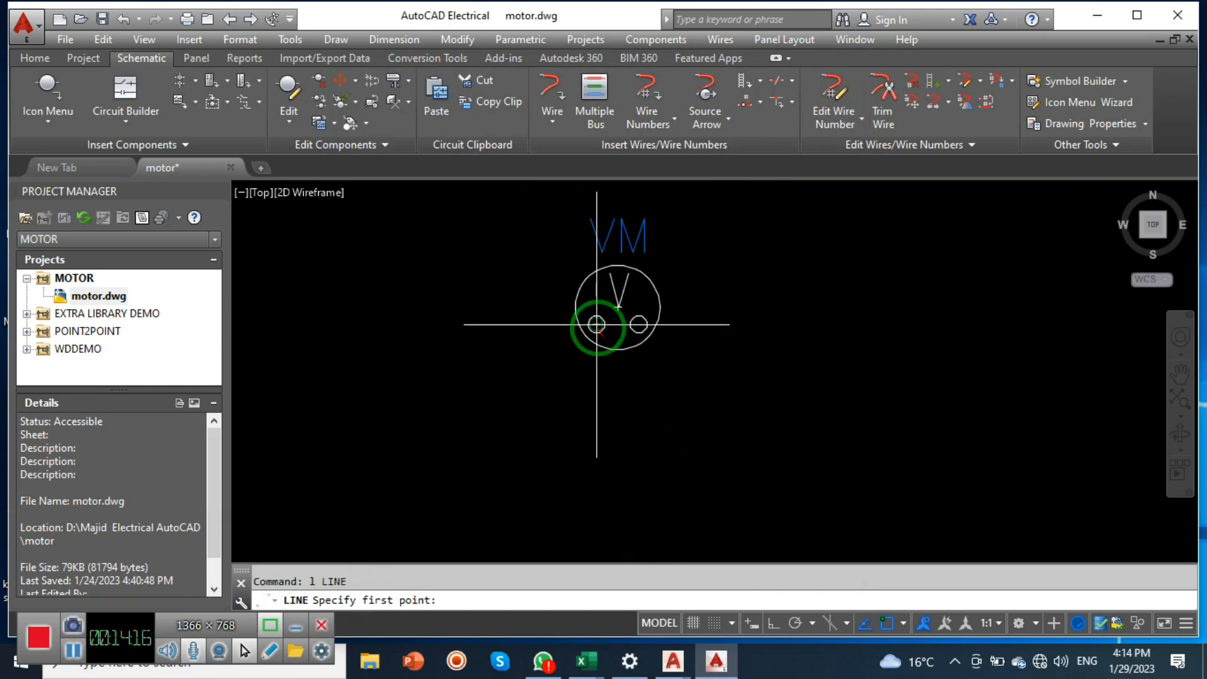
pyautogui.click(596, 324)
pyautogui.click(220, 330)
pyautogui.click(347, 325)
pyautogui.press('Return')
pyautogui.press('Return')
pyautogui.click(638, 325)
pyautogui.scroll(-7, 798, 377)
pyautogui.press('Escape')
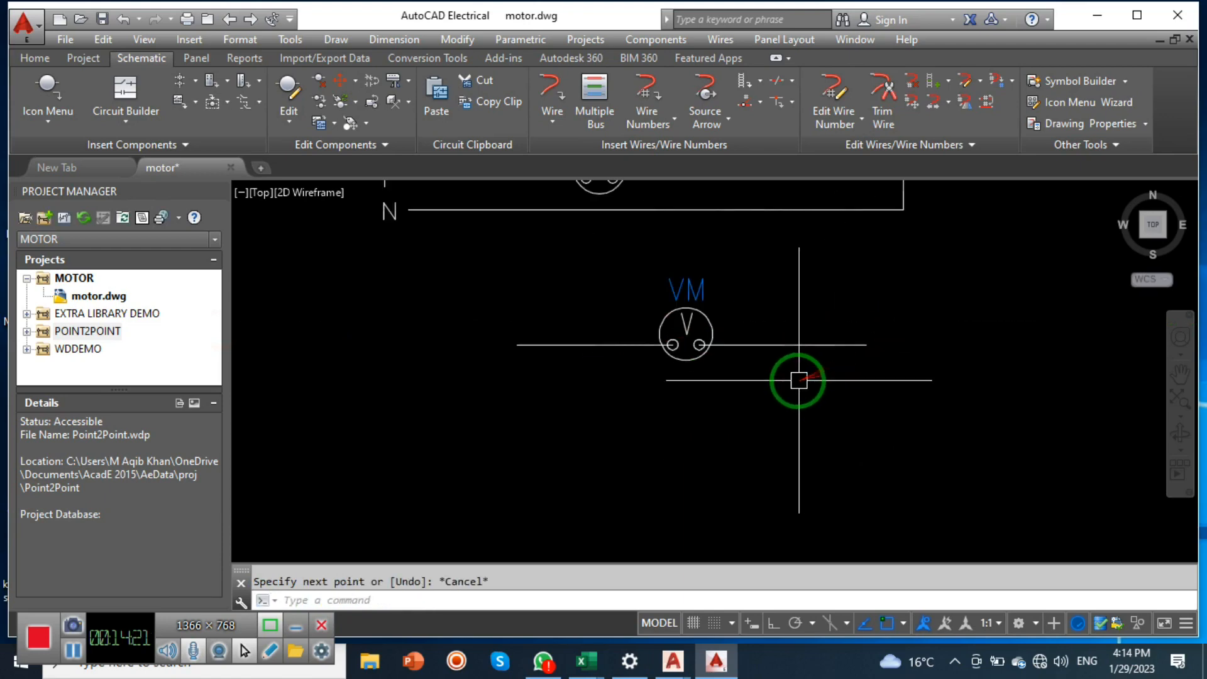
pyautogui.scroll(5, 831, 377)
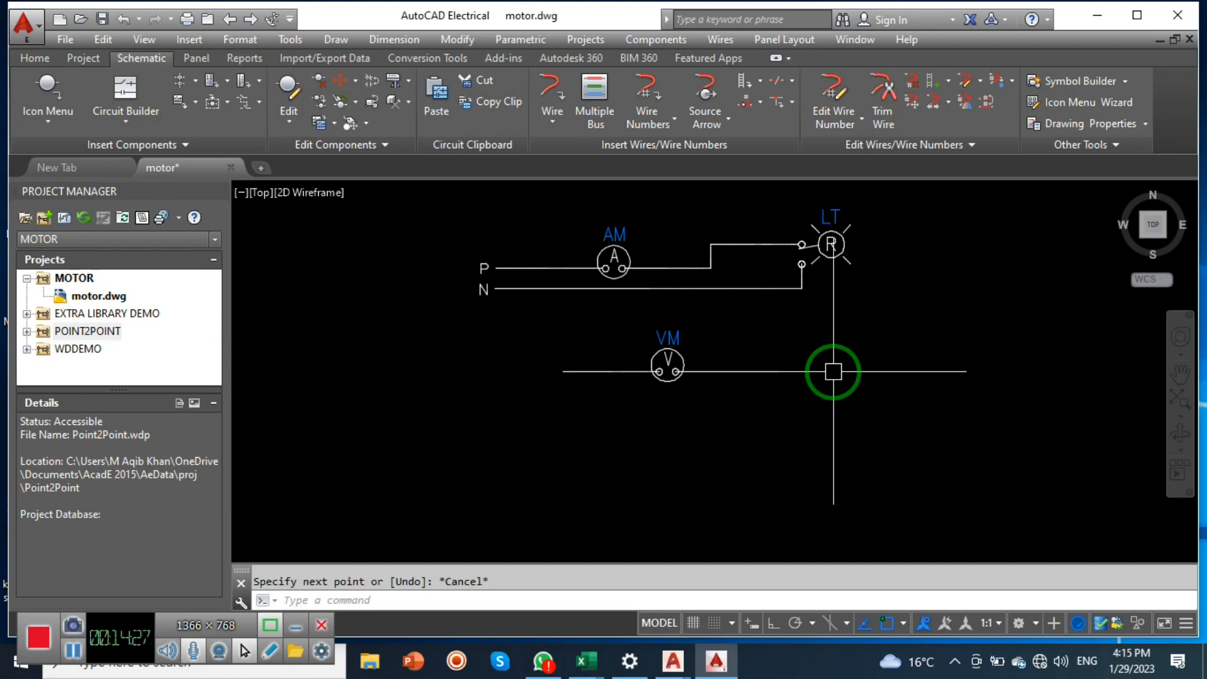
pyautogui.click(893, 384)
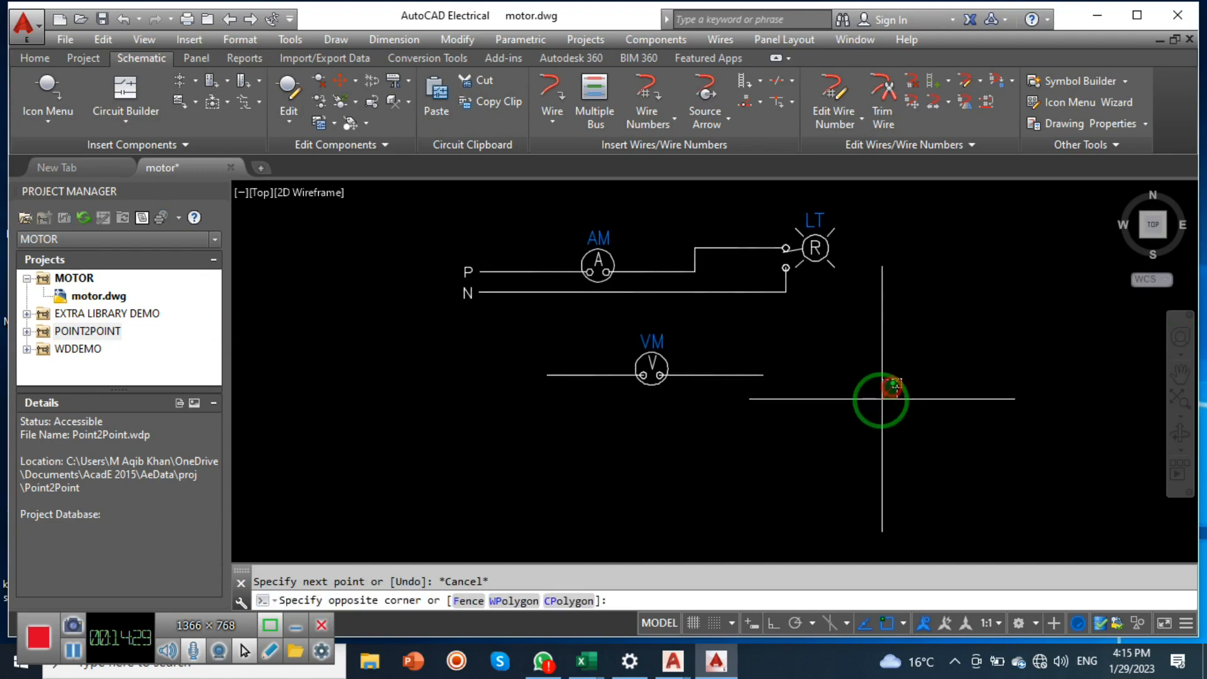
pyautogui.click(882, 398)
# Step: Copy the P label from the ammeter circuit to the left end of the voltmeter's wire
pyautogui.scroll(2, 520, 293)
pyautogui.click(437, 258)
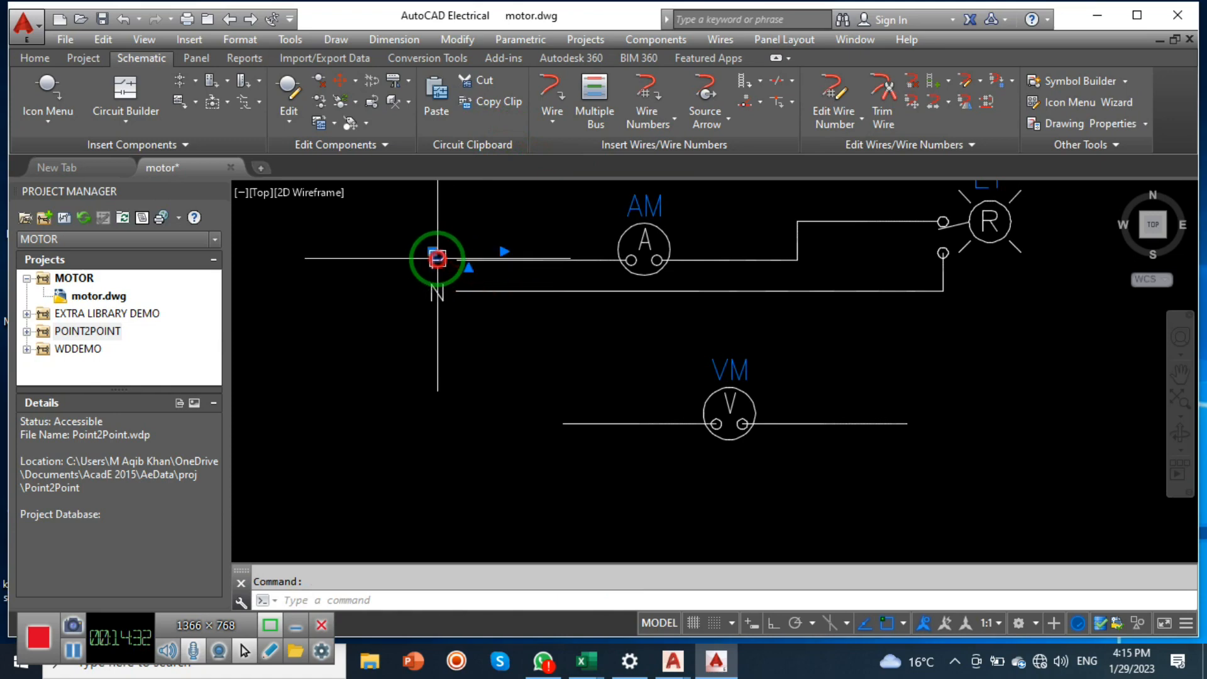
pyautogui.write('co')
pyautogui.press('Return')
pyautogui.click(424, 272)
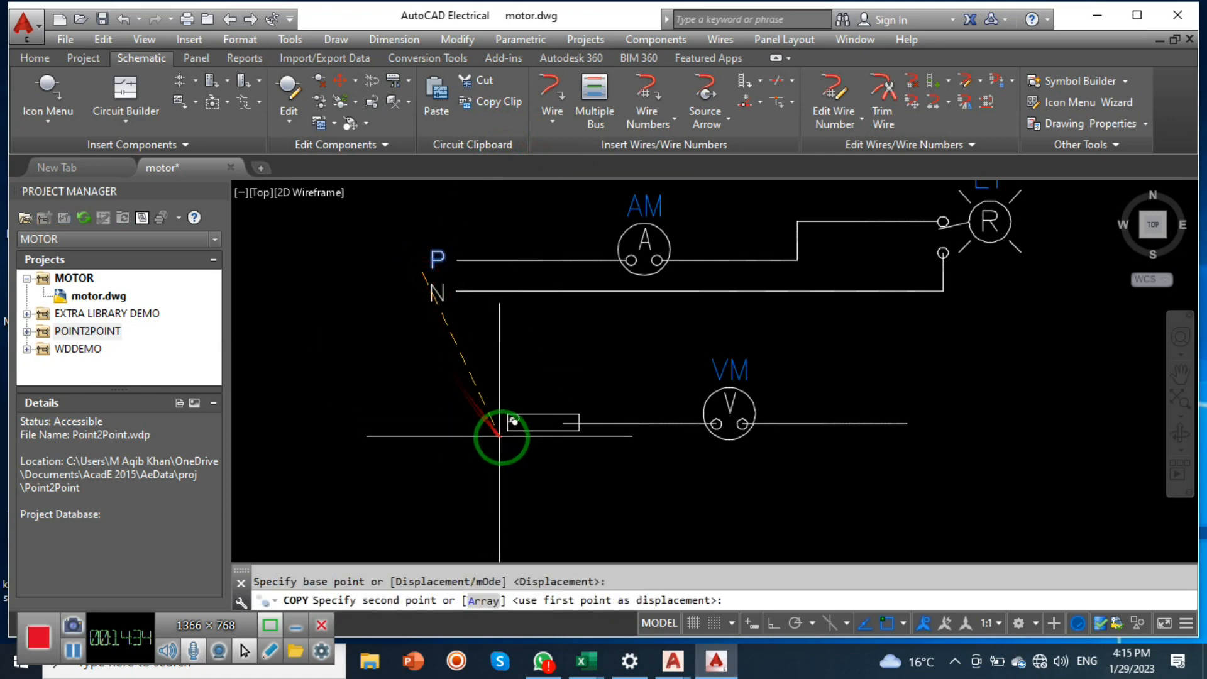
pyautogui.click(523, 435)
pyautogui.press('Escape')
# Step: Copy the N label from the ammeter circuit to the right end of the voltmeter's wire
pyautogui.press('Return')
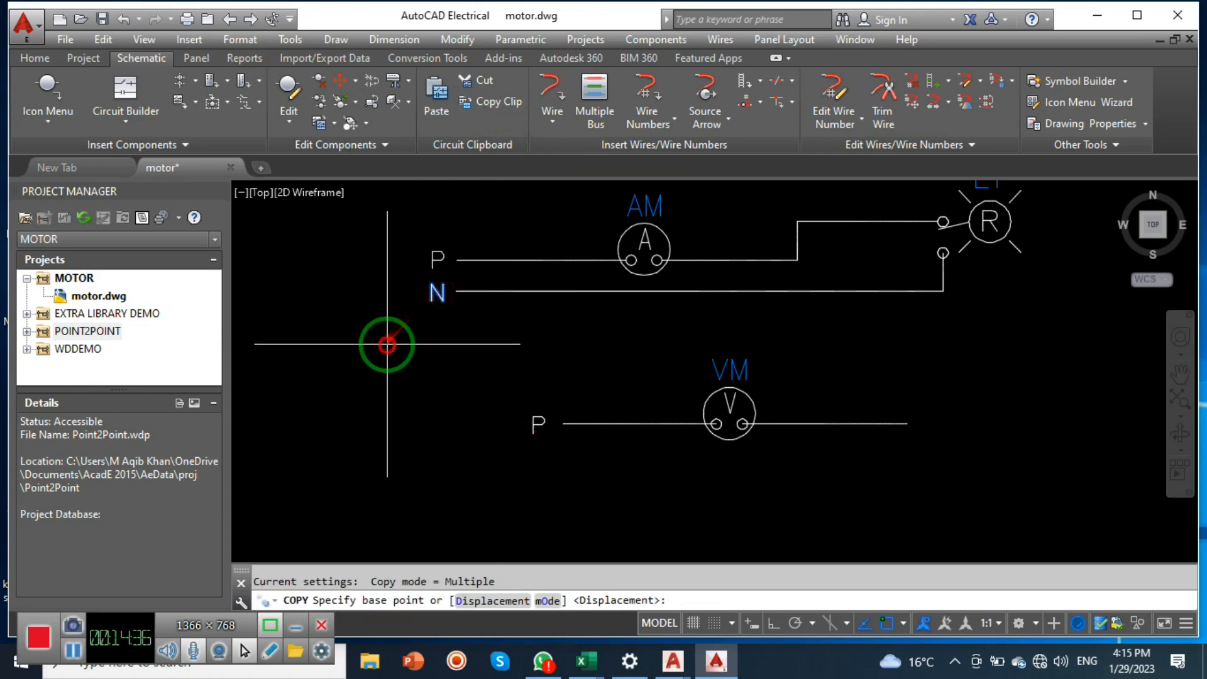
pyautogui.click(388, 344)
pyautogui.click(863, 478)
pyautogui.press('Escape')
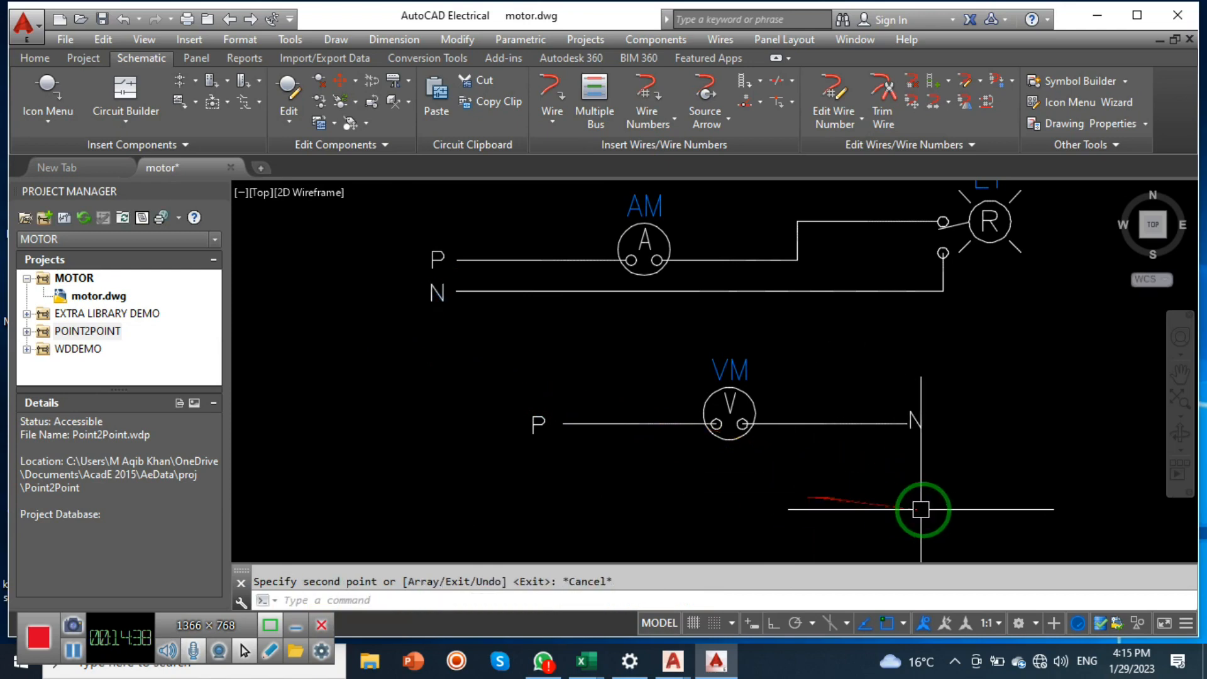
pyautogui.moveTo(963, 507); pyautogui.dragTo(911, 508, button='middle')
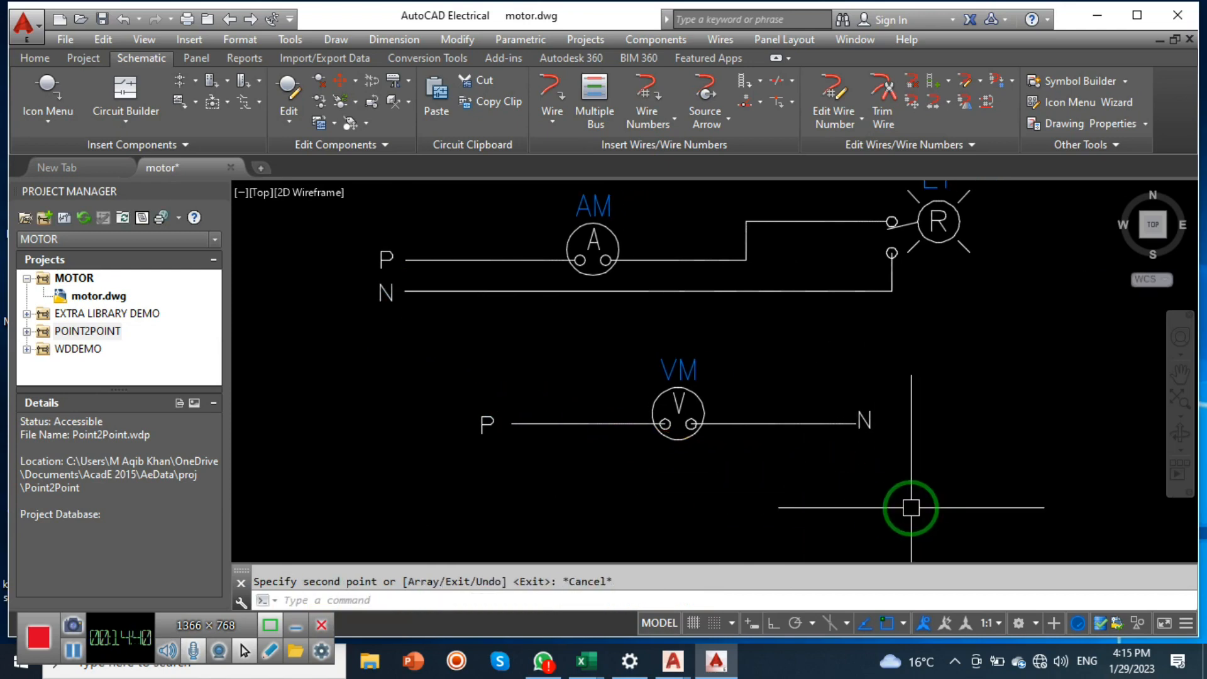
pyautogui.moveTo(951, 484); pyautogui.dragTo(888, 496, button='middle')
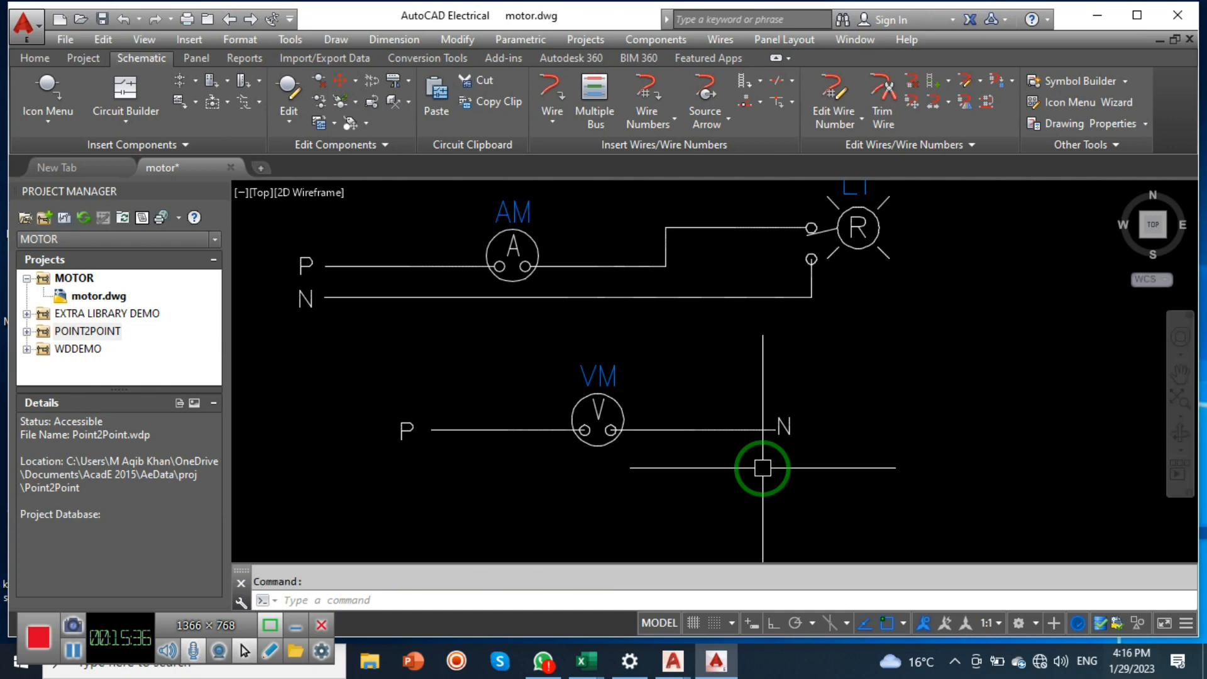
# Step: Insert a Red Press To Test pilot light in an empty drawing area, with component tag Series
pyautogui.scroll(-5, 680, 333)
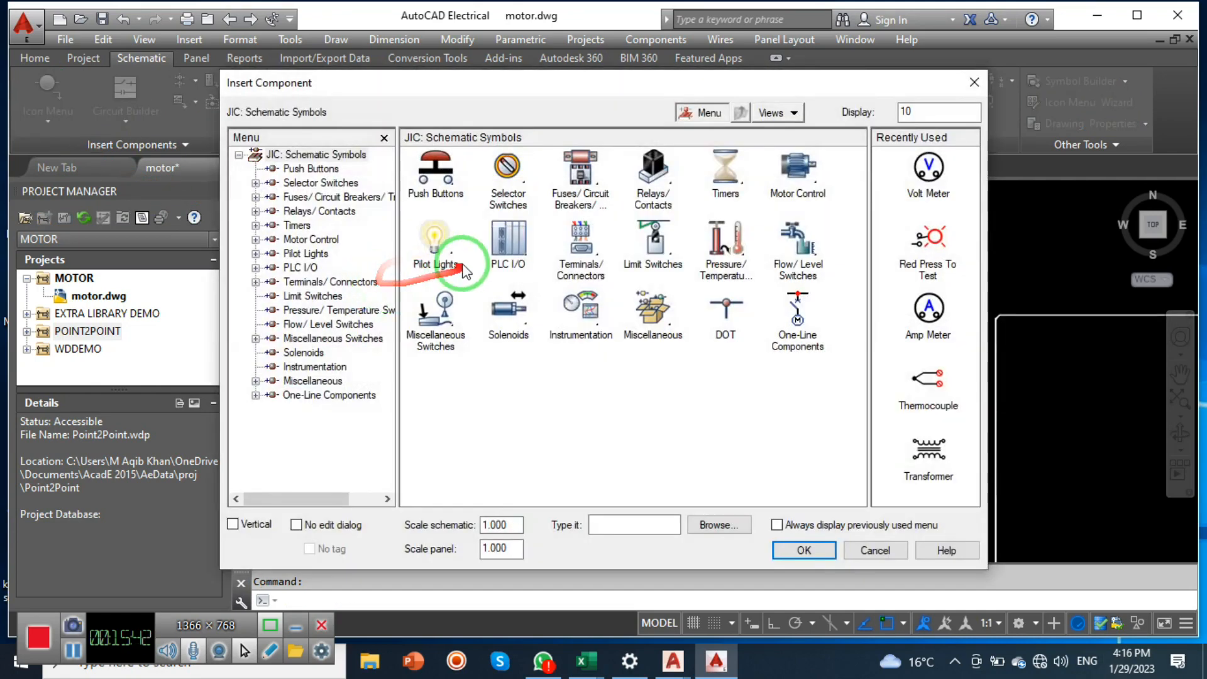
pyautogui.click(435, 238)
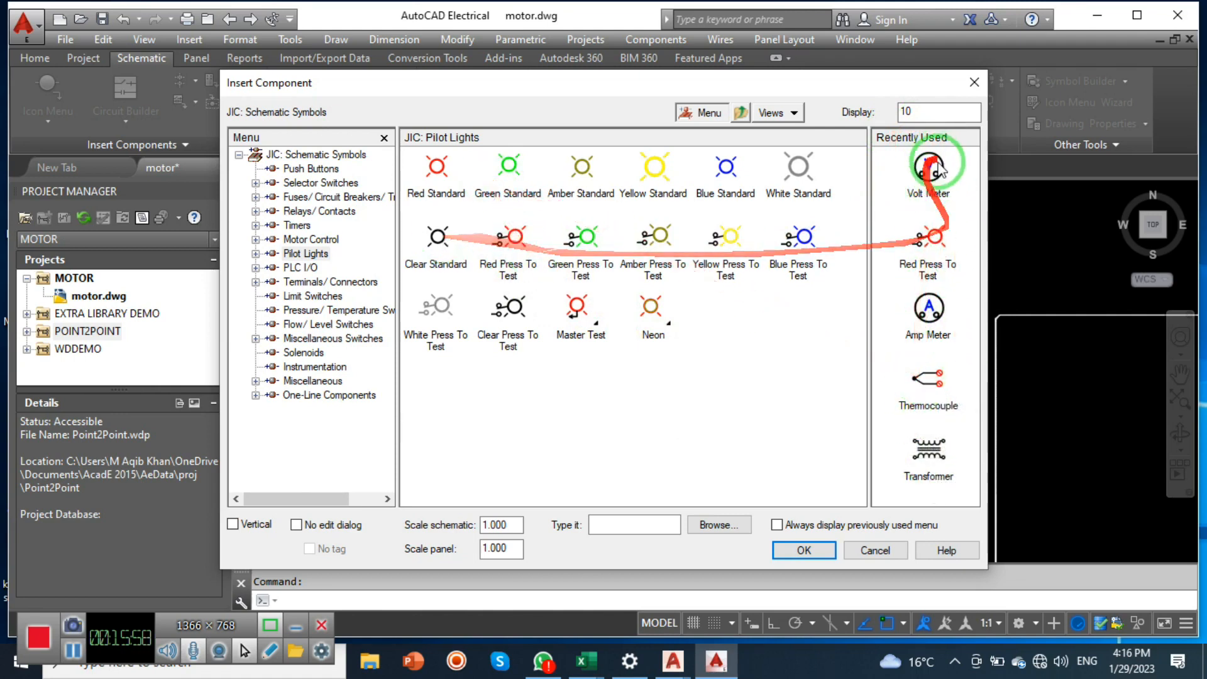
pyautogui.doubleClick(510, 239)
pyautogui.scroll(-4, 521, 303)
pyautogui.moveTo(779, 317); pyautogui.dragTo(531, 306, button='middle')
pyautogui.scroll(5, 773, 249)
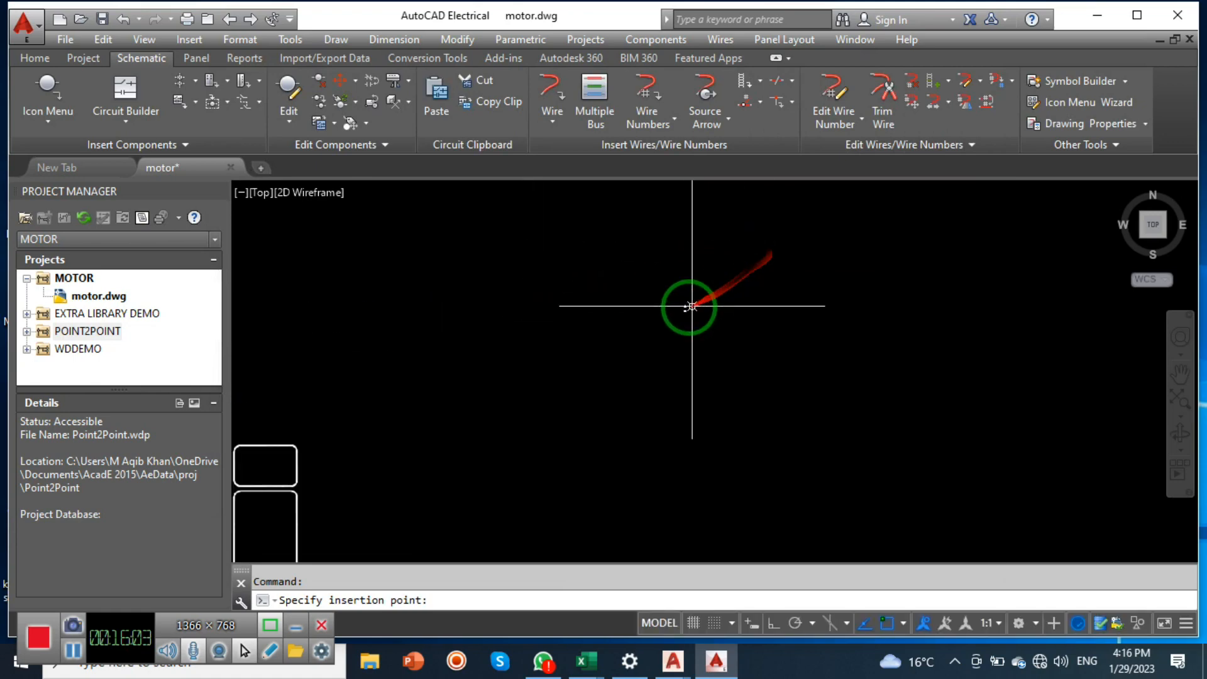
pyautogui.click(735, 323)
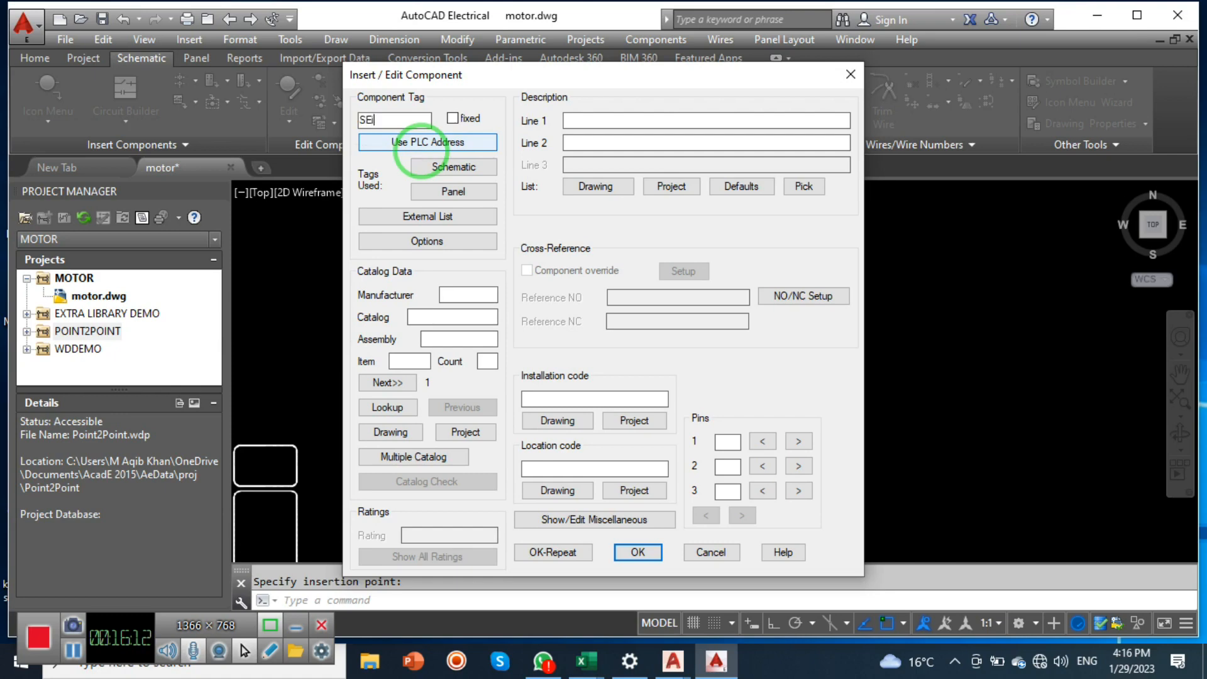
pyautogui.moveTo(391, 119); pyautogui.dragTo(299, 125)
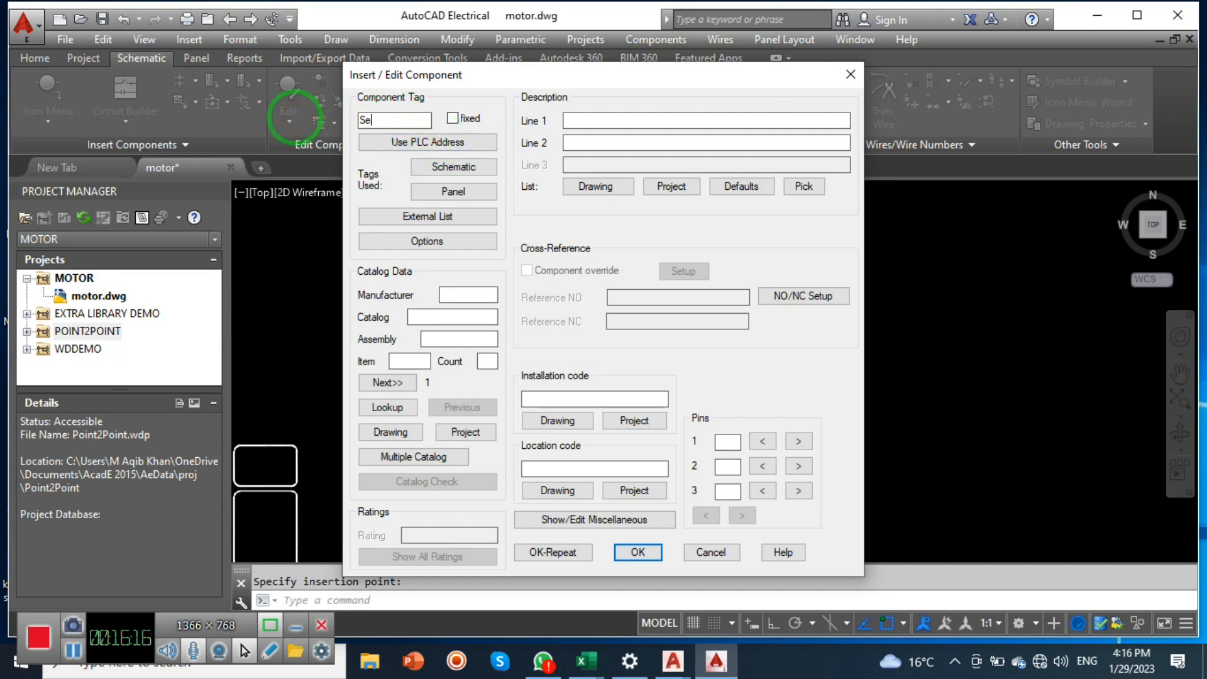
pyautogui.write('Series')
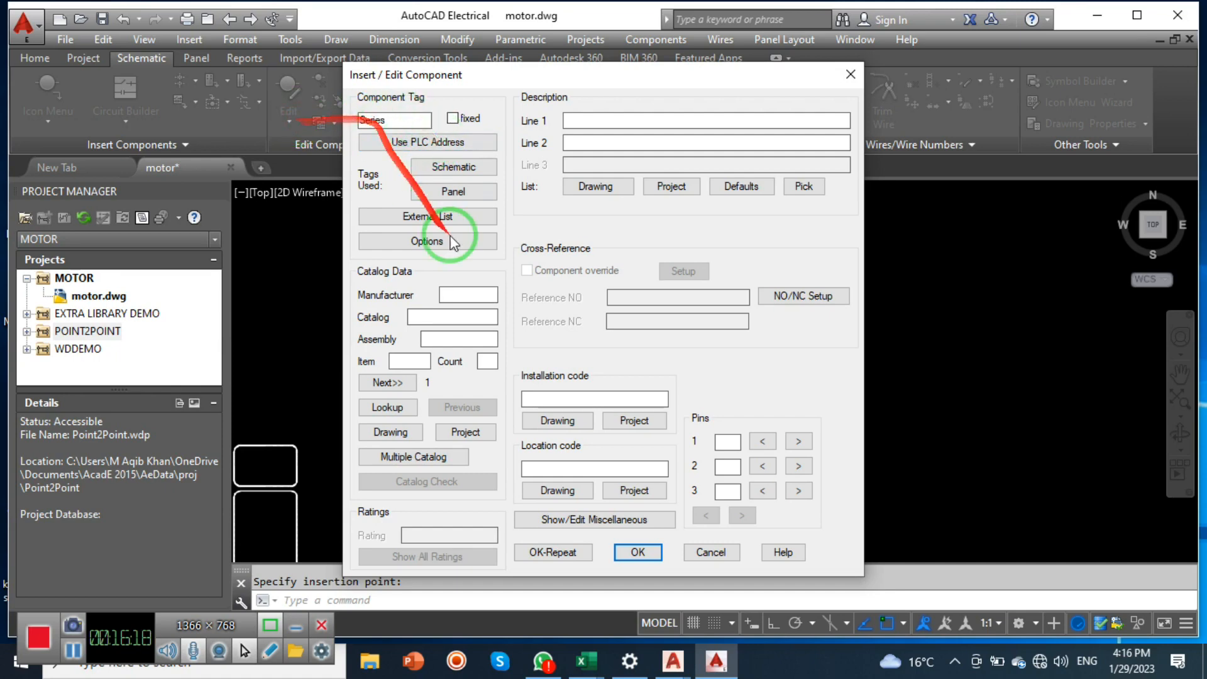
pyautogui.click(639, 552)
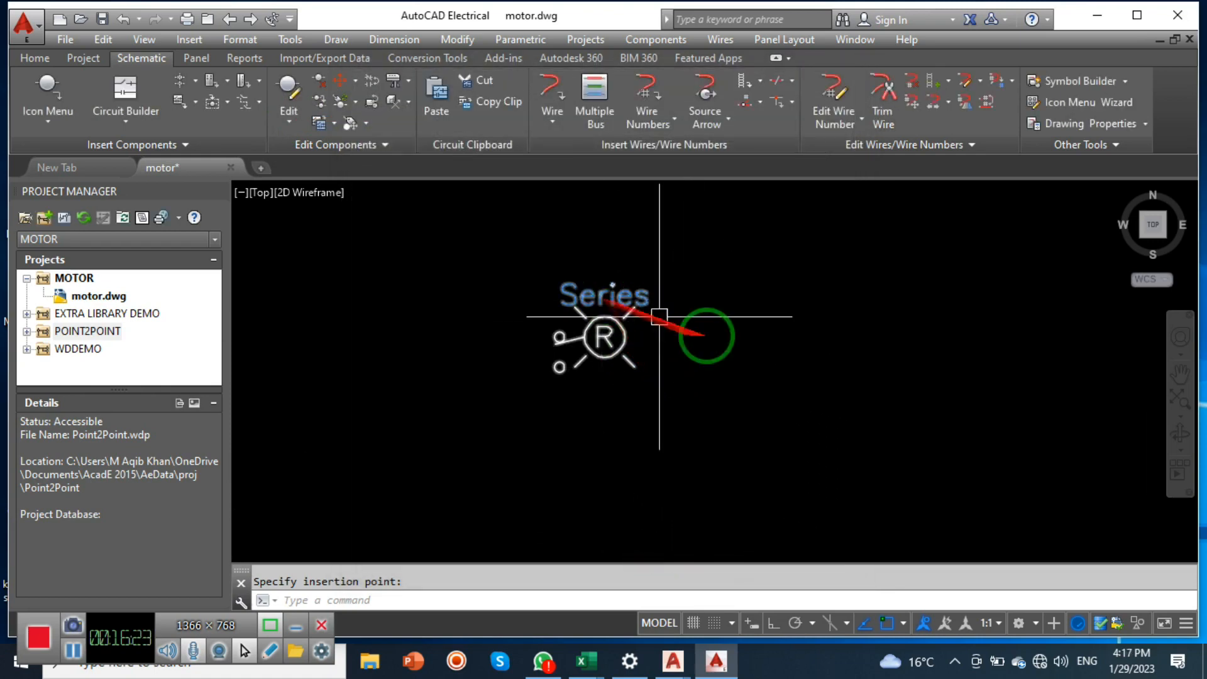
# Step: Rotate the Series pilot light a quarter turn counterclockwise about its centre, with ortho mode on
pyautogui.click(636, 358)
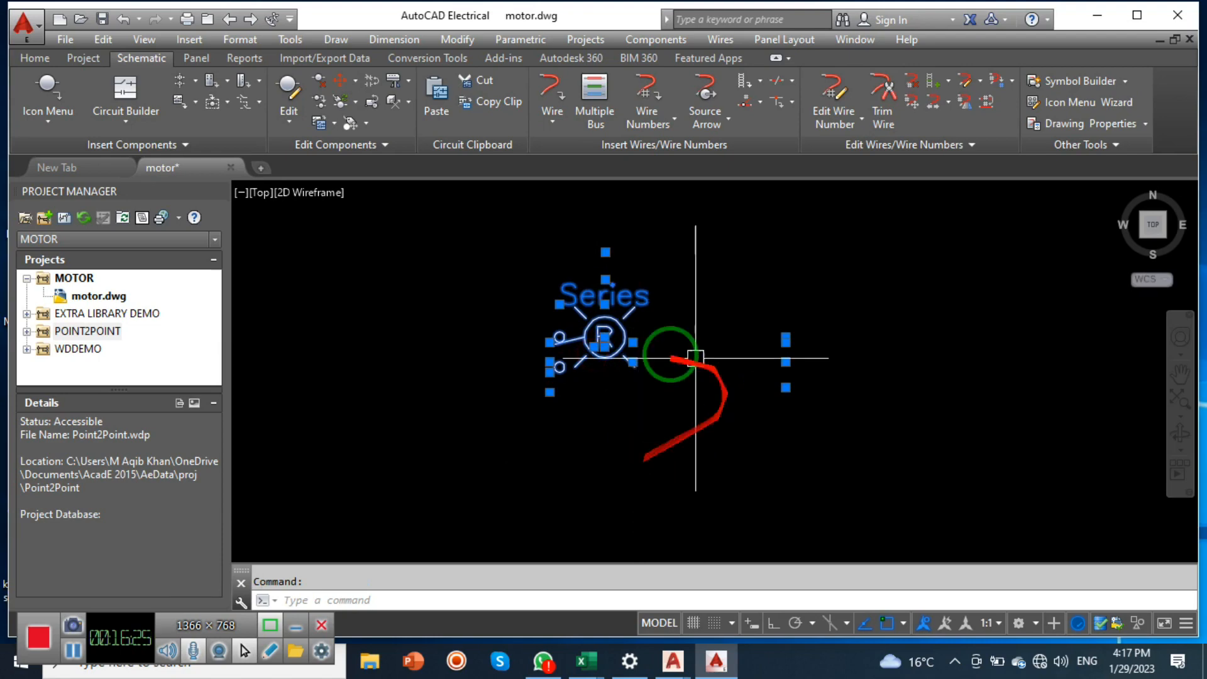
pyautogui.write('ro')
pyautogui.press('Return')
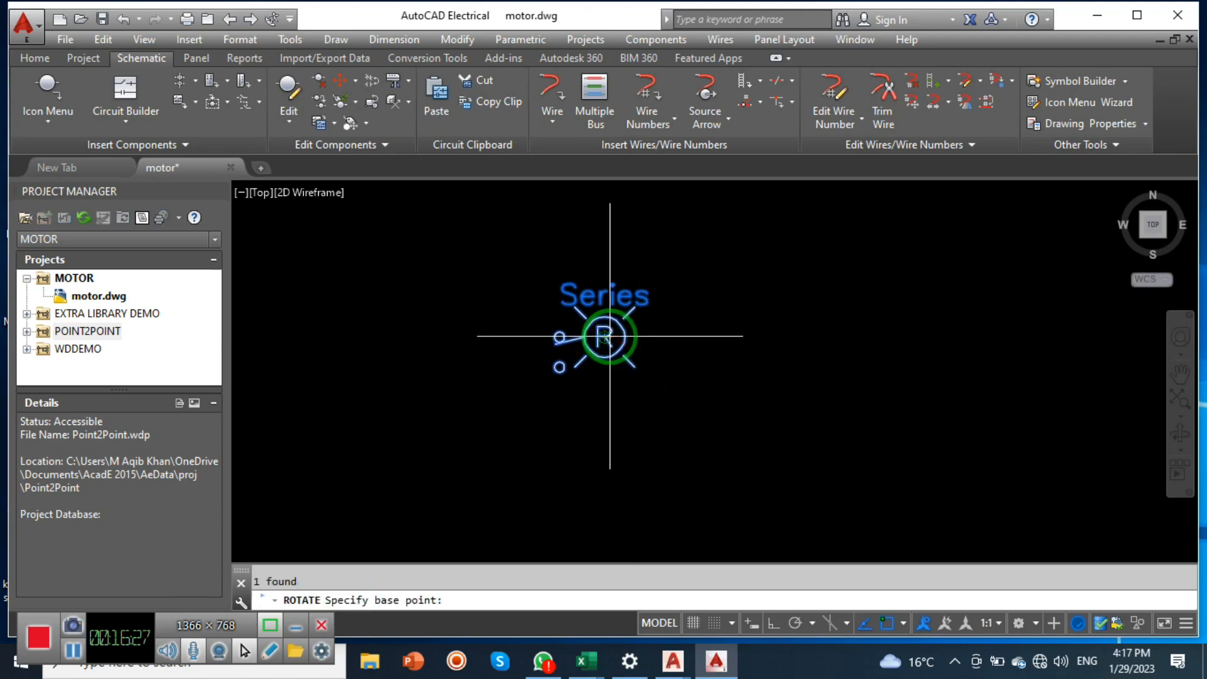
pyautogui.click(609, 336)
pyautogui.click(770, 623)
pyautogui.click(608, 230)
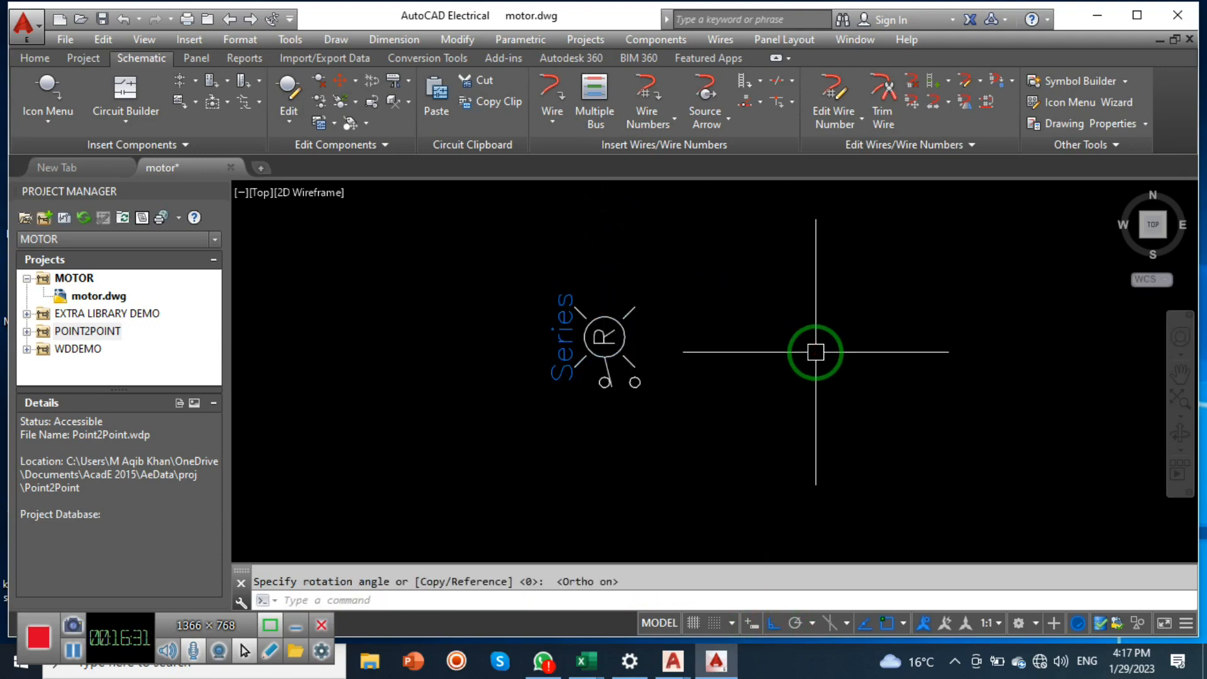
pyautogui.moveTo(844, 427); pyautogui.dragTo(773, 405, button='middle')
# Step: Undo the rotation of the Series pilot light
pyautogui.click(437, 243)
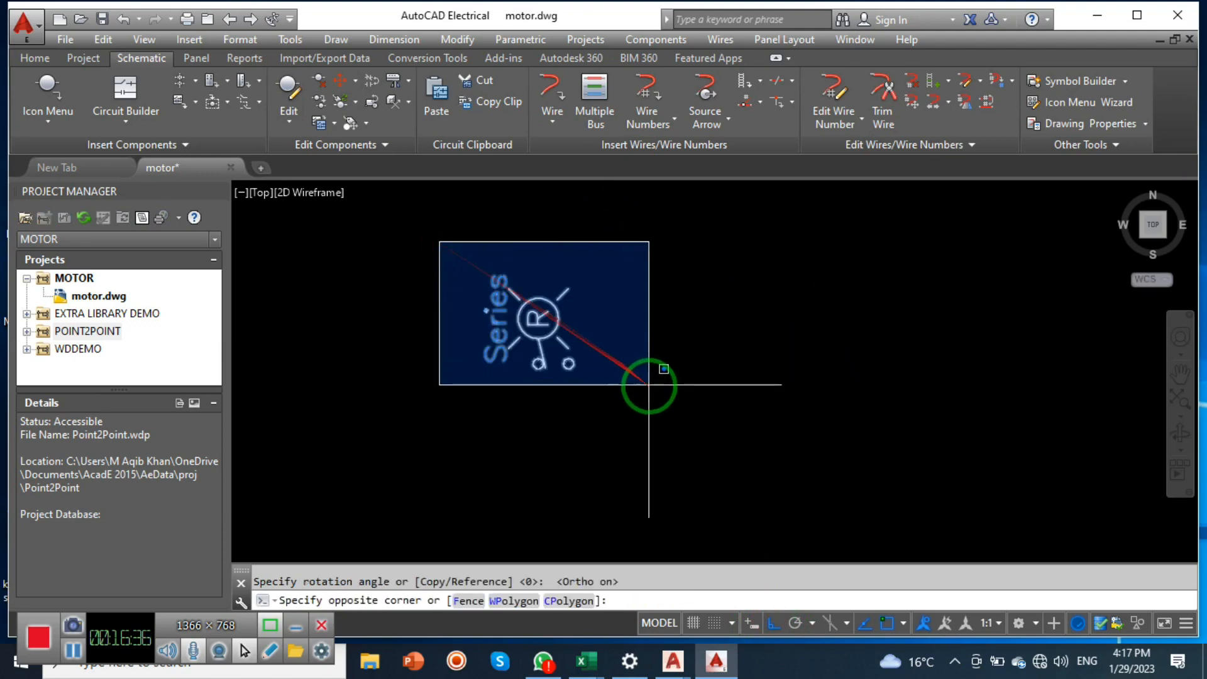
pyautogui.click(654, 409)
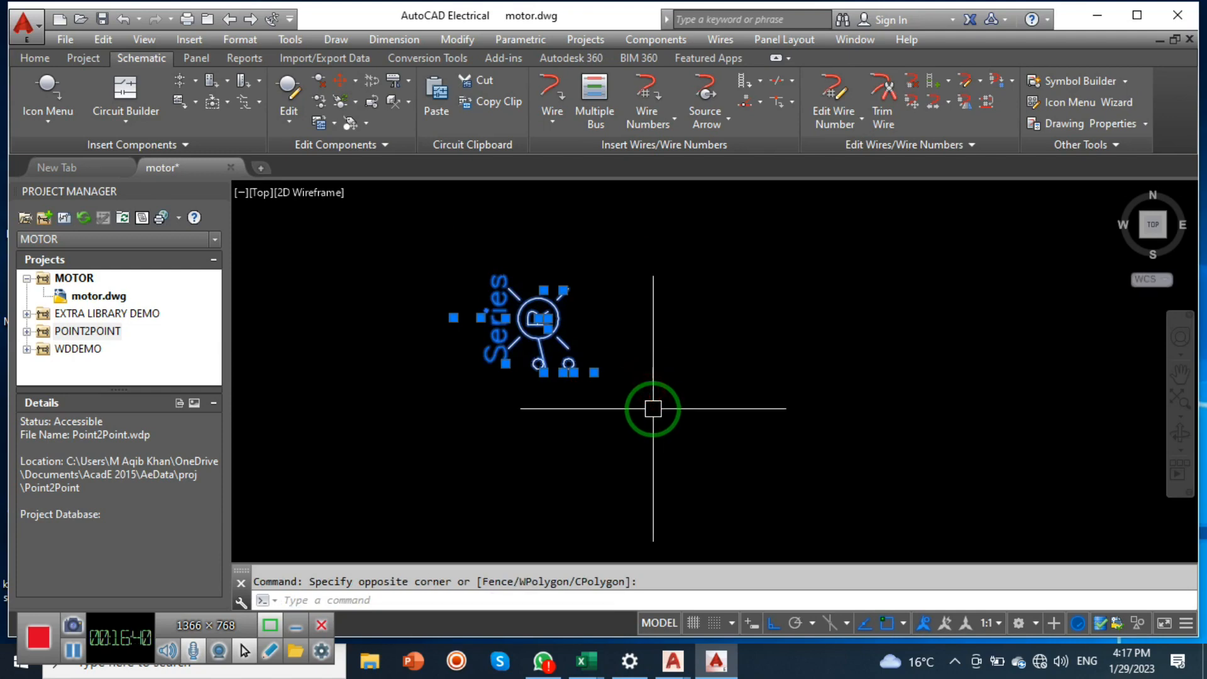
pyautogui.press('Escape')
pyautogui.hotkey('ctrl', 'z')
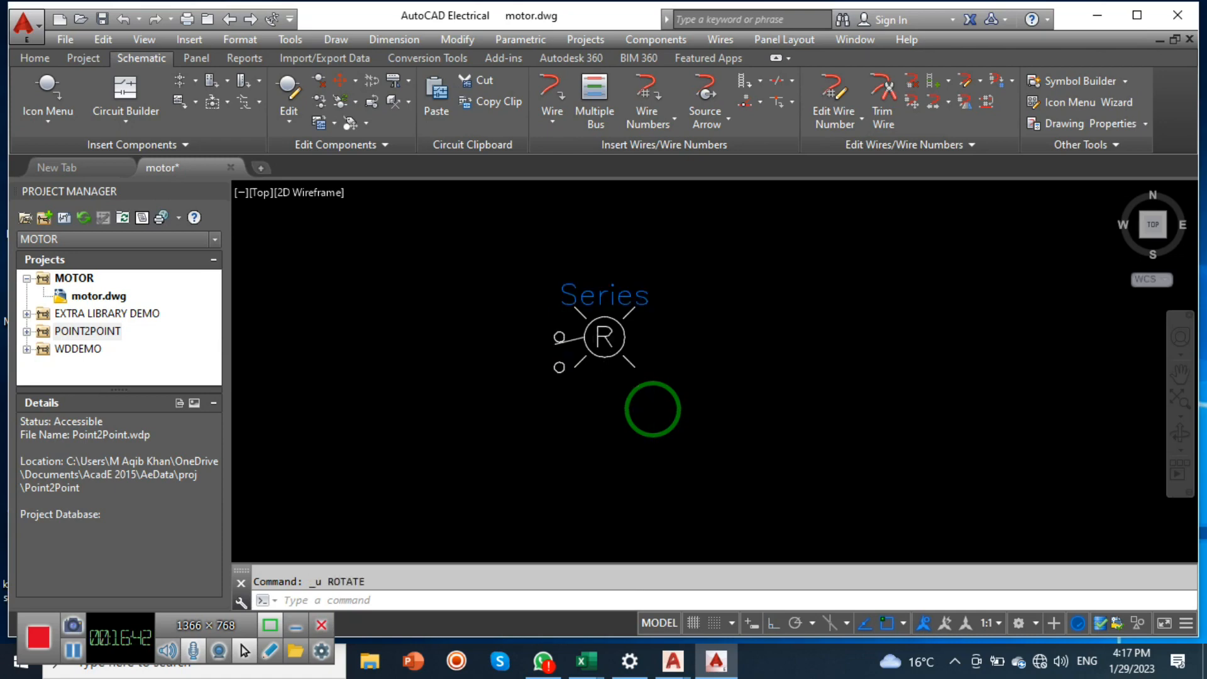
pyautogui.click(485, 248)
pyautogui.click(748, 428)
pyautogui.write('co')
pyautogui.press('Return')
pyautogui.scroll(-4, 536, 423)
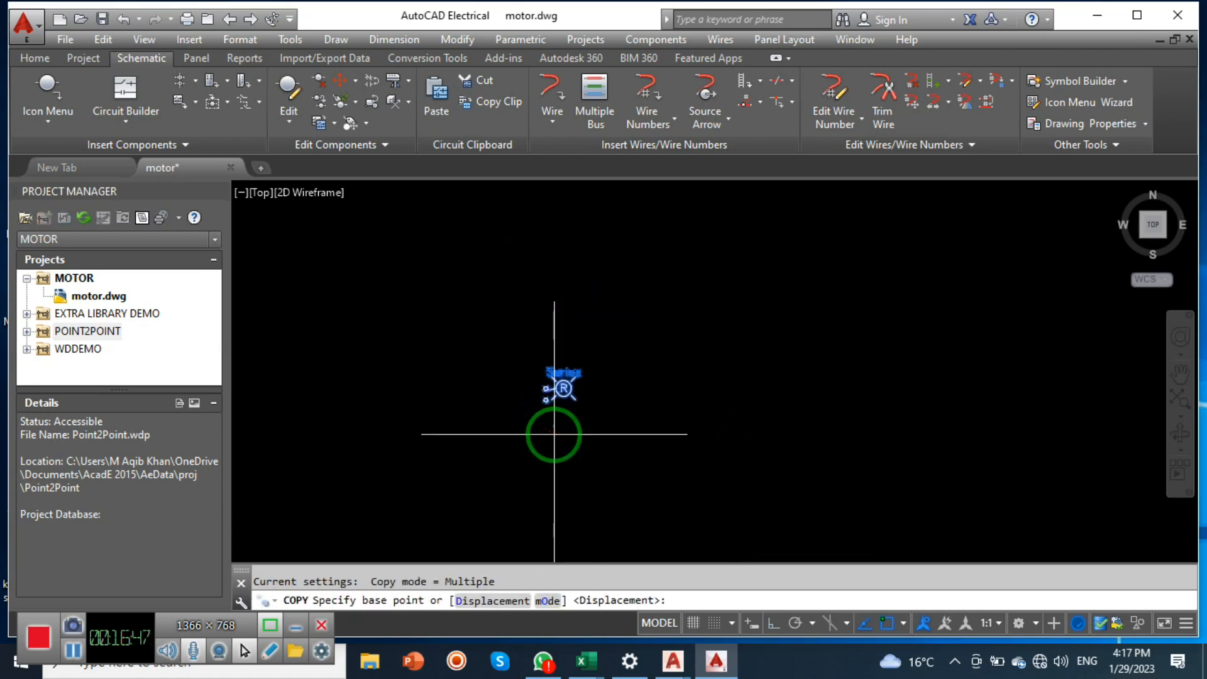
pyautogui.scroll(2, 555, 433)
pyautogui.scroll(2, 583, 424)
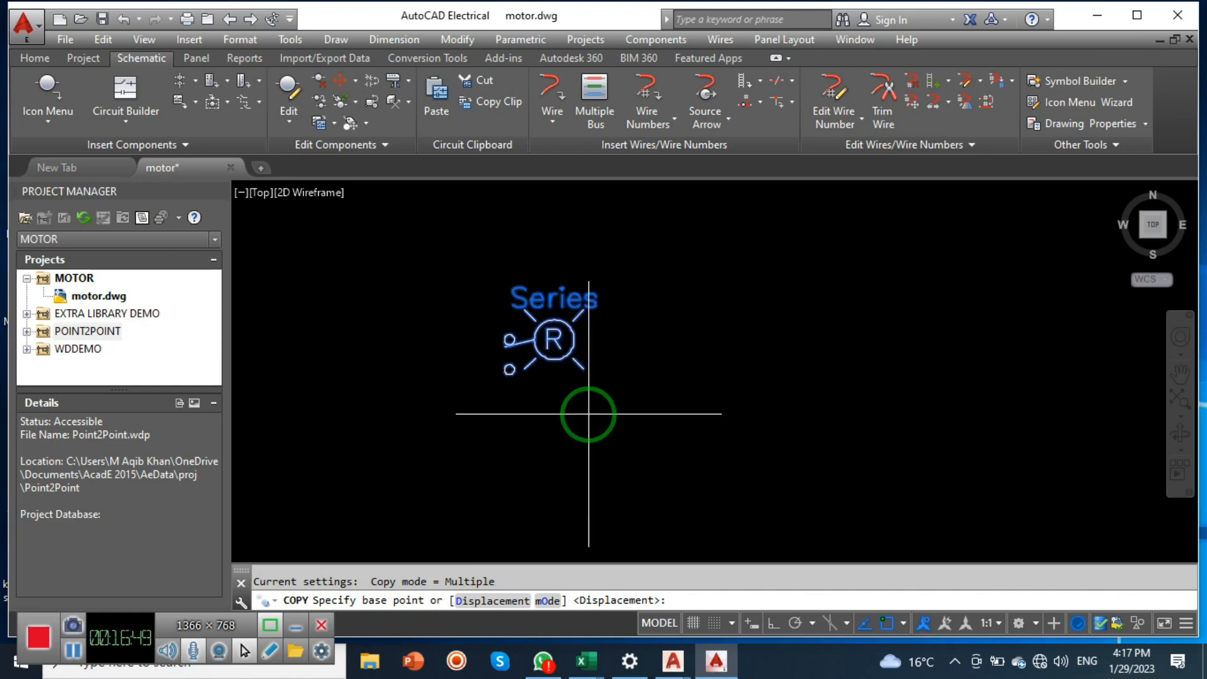
pyautogui.press('Escape')
pyautogui.click(583, 436)
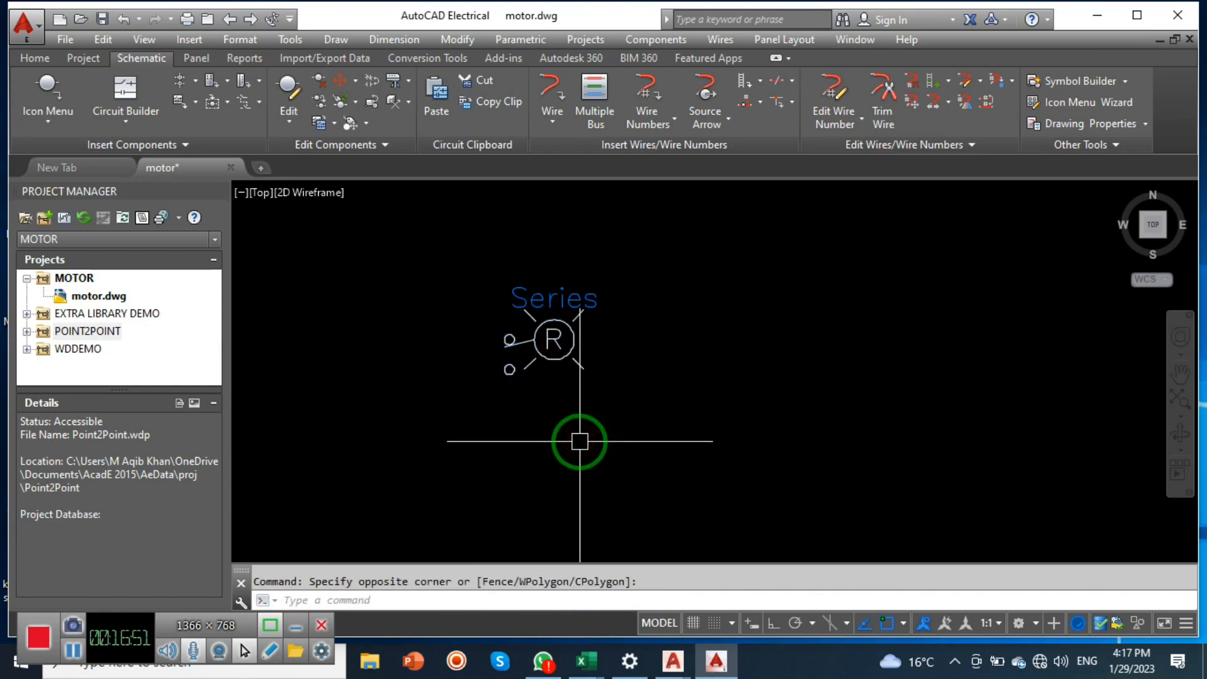
pyautogui.click(532, 345)
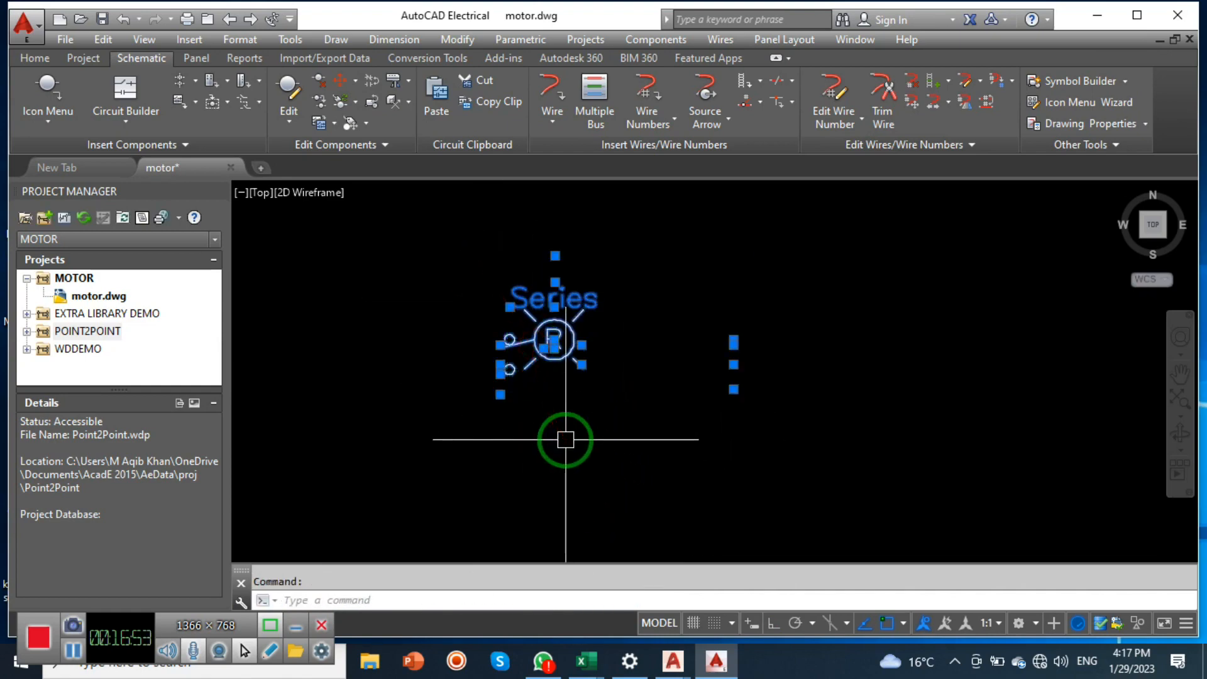
pyautogui.write('co')
pyautogui.press('Return')
pyautogui.scroll(-1, 525, 430)
pyautogui.click(525, 429)
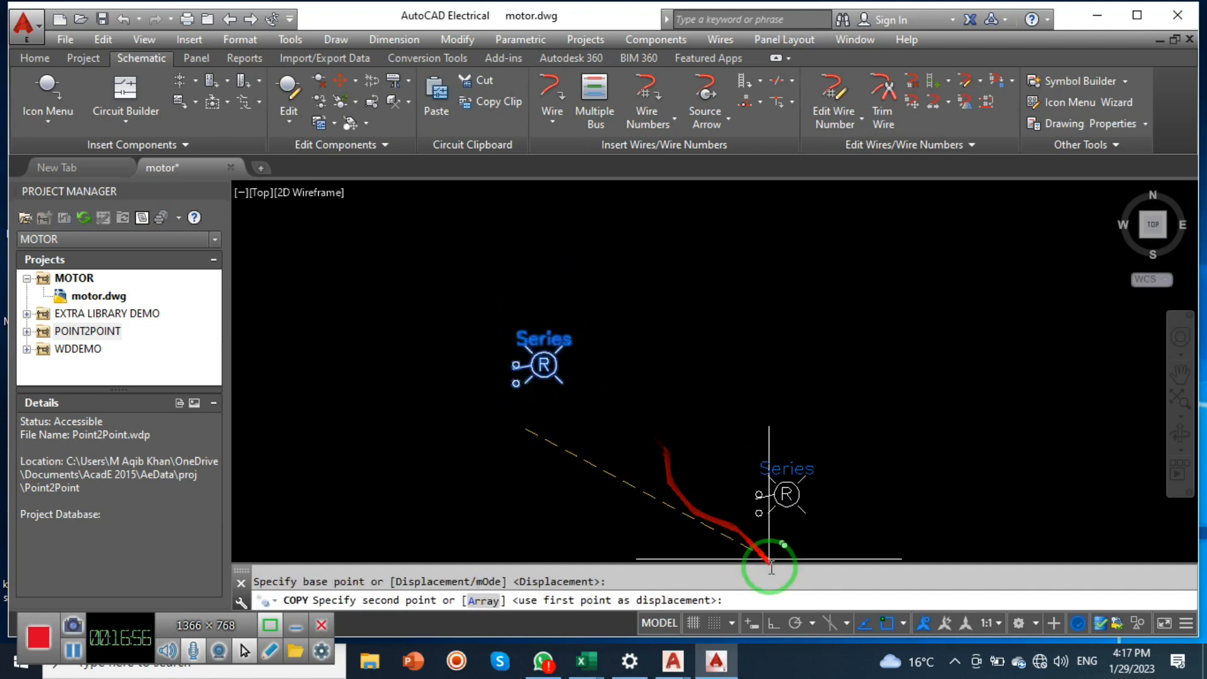
# Step: Draw a 15-unit horizontal line to the right from the Series pilot light's lower terminal, with ortho mode on
pyautogui.click(772, 623)
pyautogui.press('Escape')
pyautogui.write('l')
pyautogui.press('Return')
pyautogui.click(515, 382)
pyautogui.scroll(-2, 553, 432)
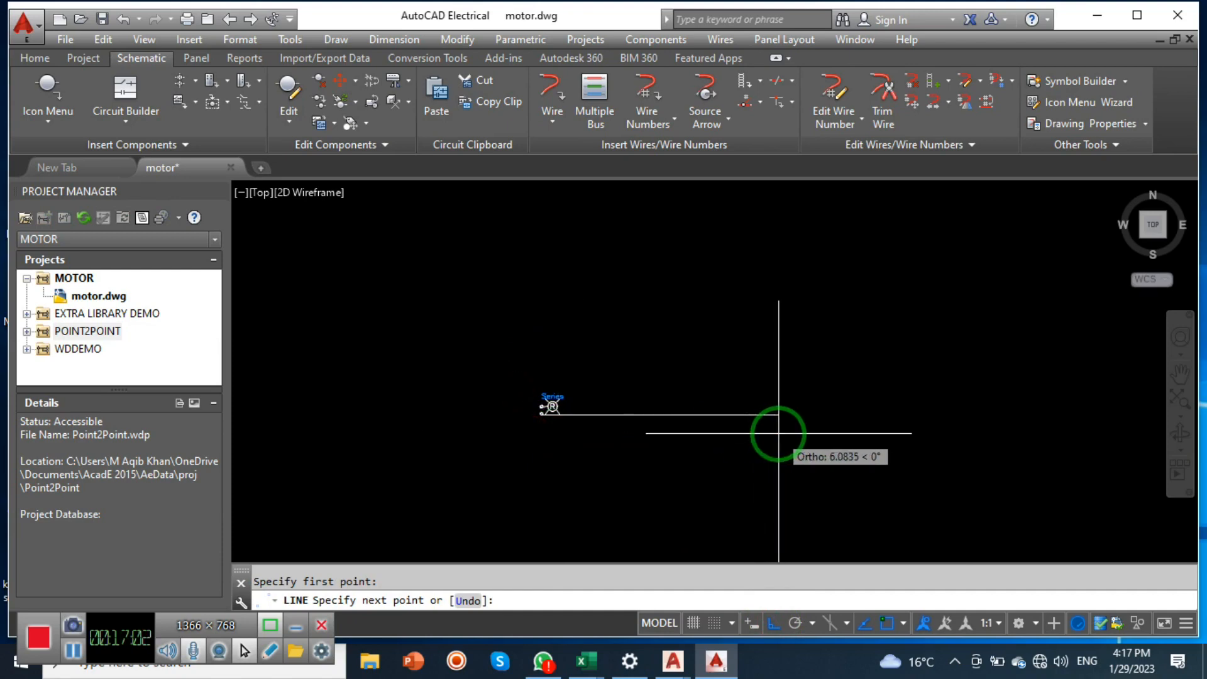
pyautogui.write('15')
pyautogui.press('Return')
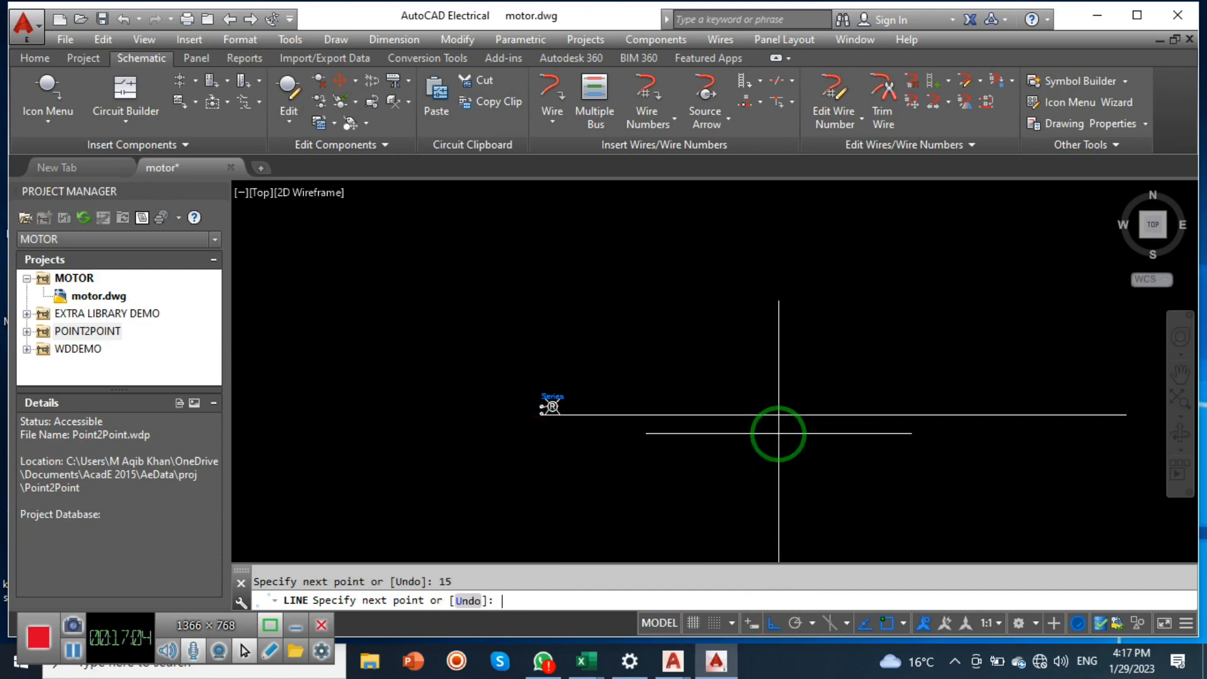
pyautogui.press('Escape')
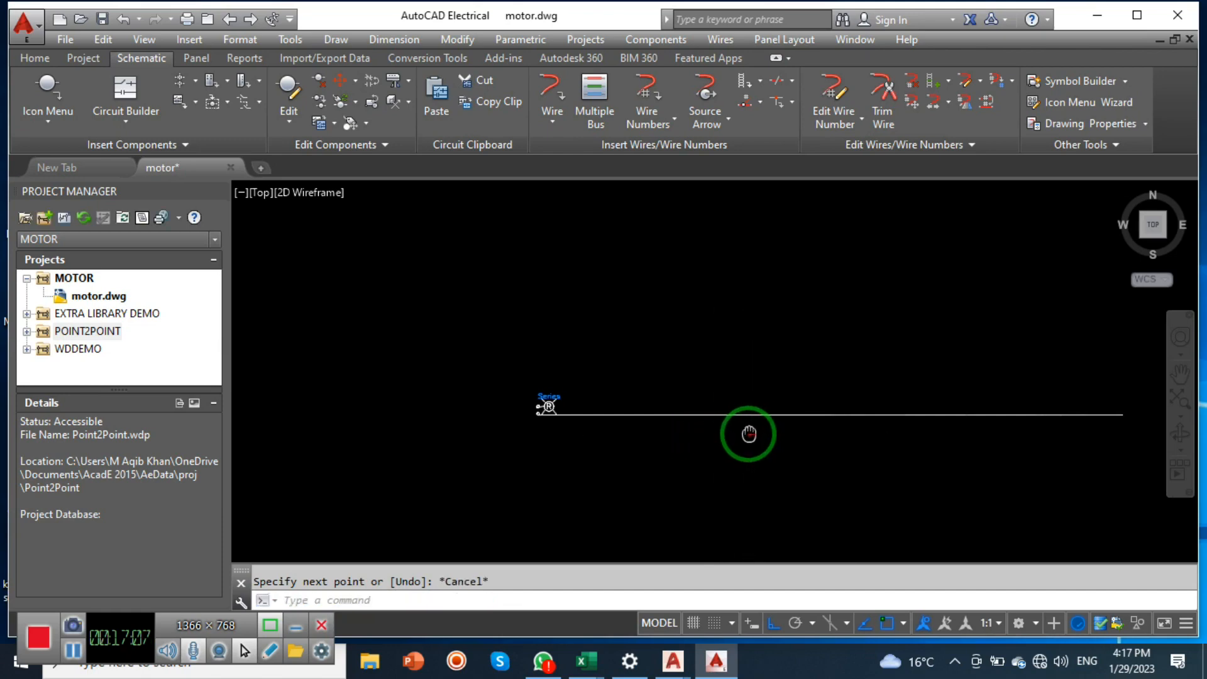
# Step: Create a path array of the Series pilot light along the horizontal line
pyautogui.moveTo(703, 425); pyautogui.dragTo(652, 431, button='middle')
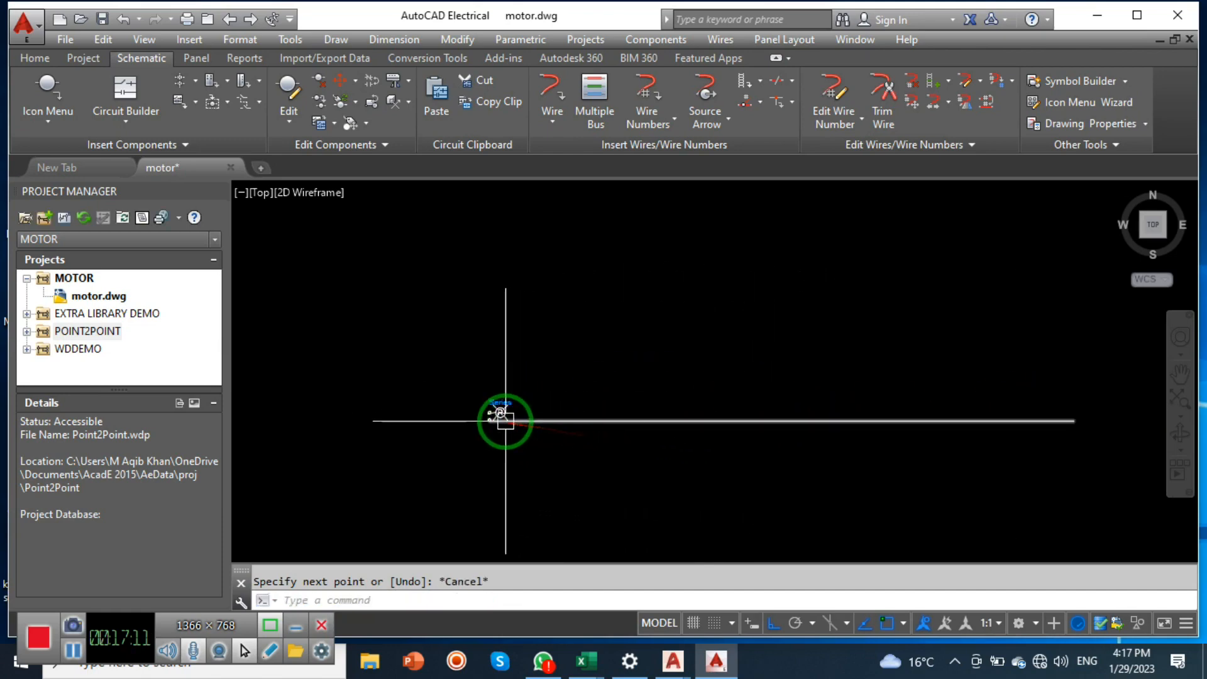
pyautogui.scroll(2, 498, 409)
pyautogui.moveTo(802, 379); pyautogui.dragTo(653, 367, button='middle')
pyautogui.scroll(-2, 651, 365)
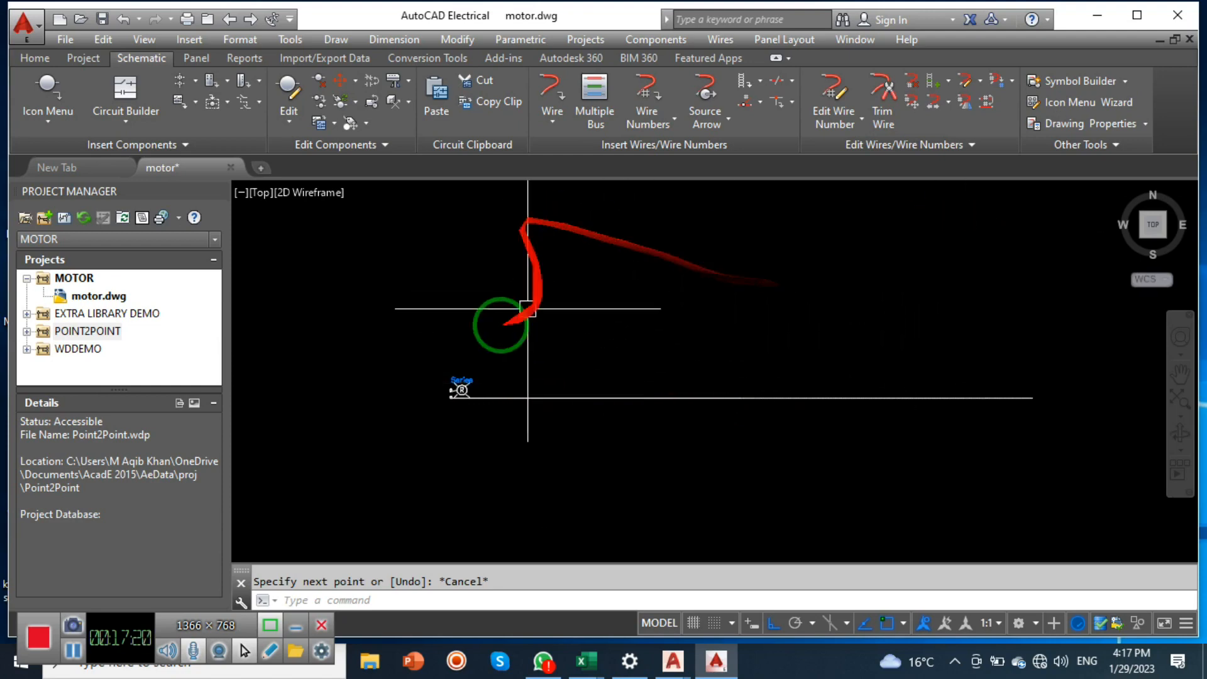
pyautogui.click(461, 387)
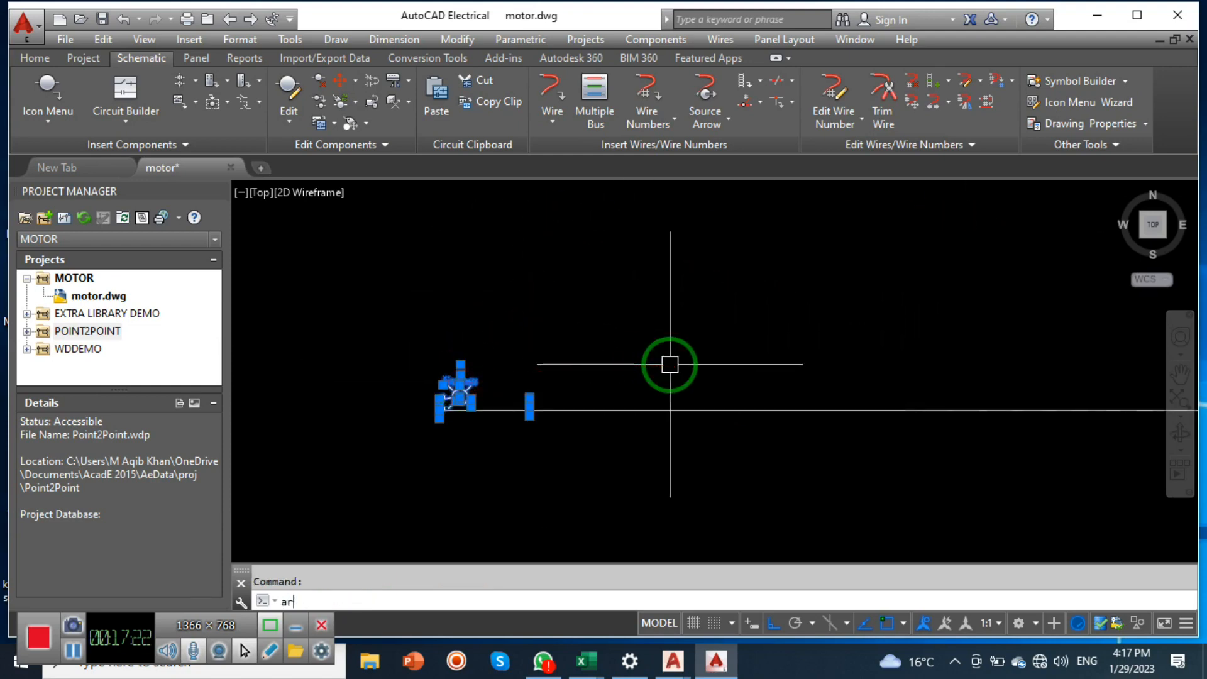
pyautogui.press('Return')
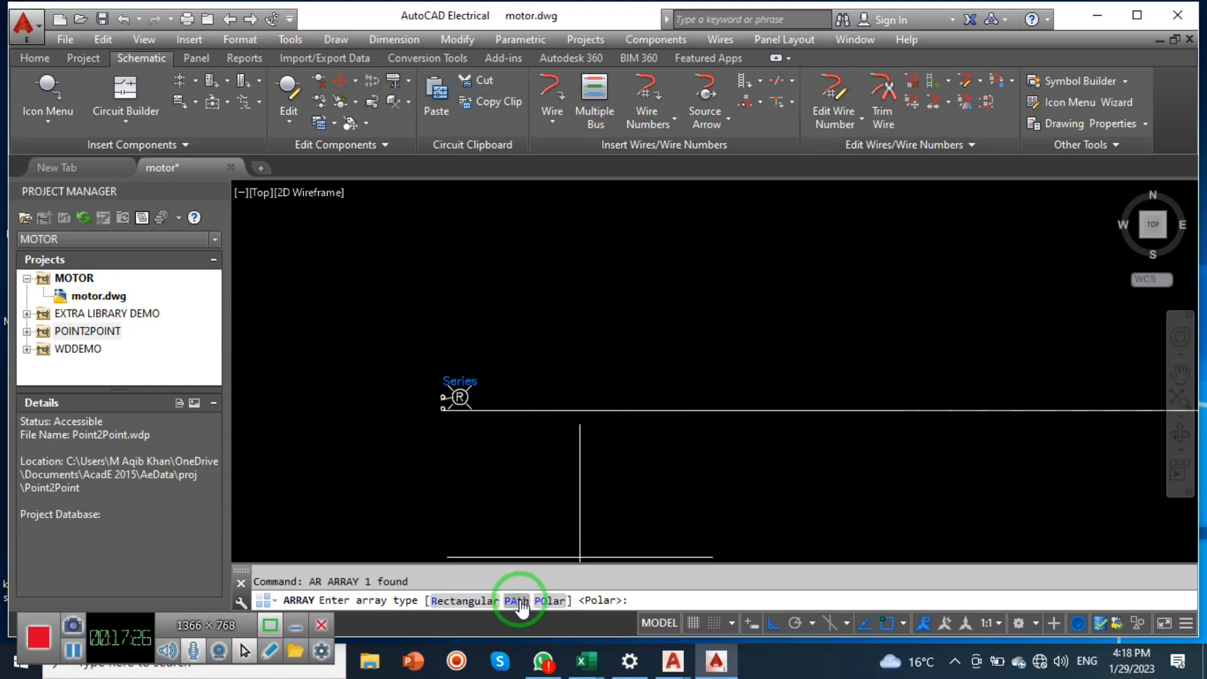
pyautogui.click(520, 600)
pyautogui.click(612, 410)
pyautogui.moveTo(696, 507); pyautogui.dragTo(530, 485, button='middle')
pyautogui.scroll(-2, 531, 485)
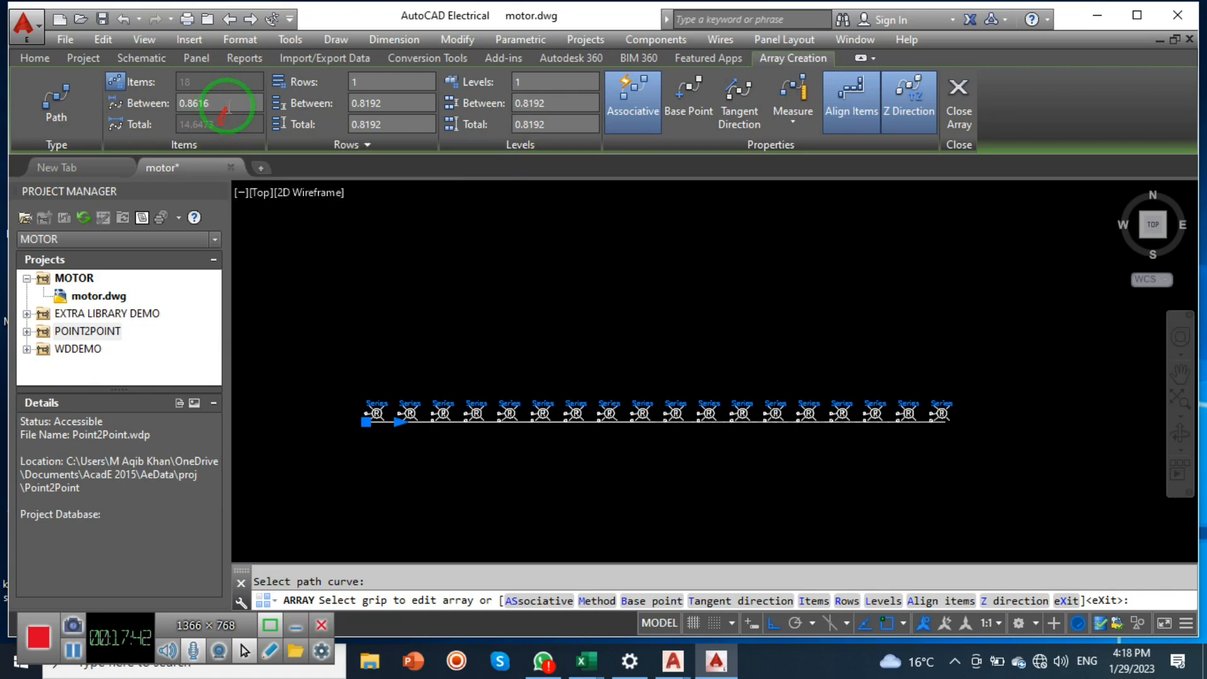
# Step: Try an item spacing of 1 for the pilot light array, set it to 2, and finish the array
pyautogui.moveTo(230, 103); pyautogui.dragTo(97, 108)
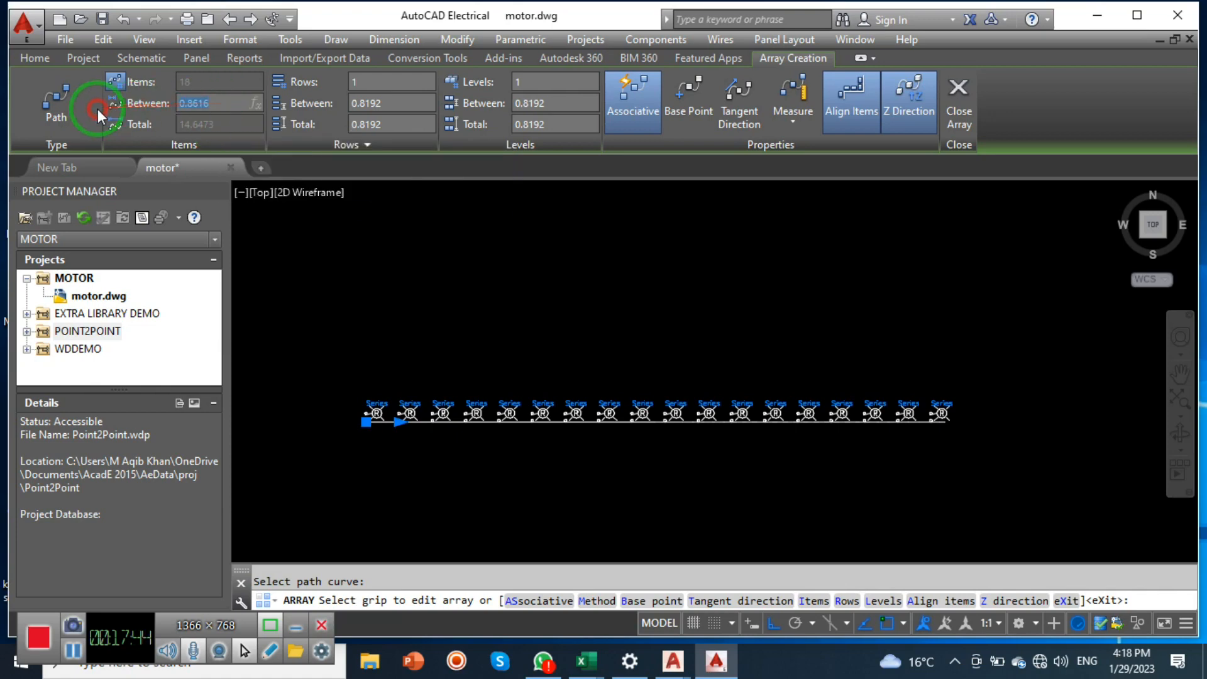
pyautogui.write('1')
pyautogui.press('Return')
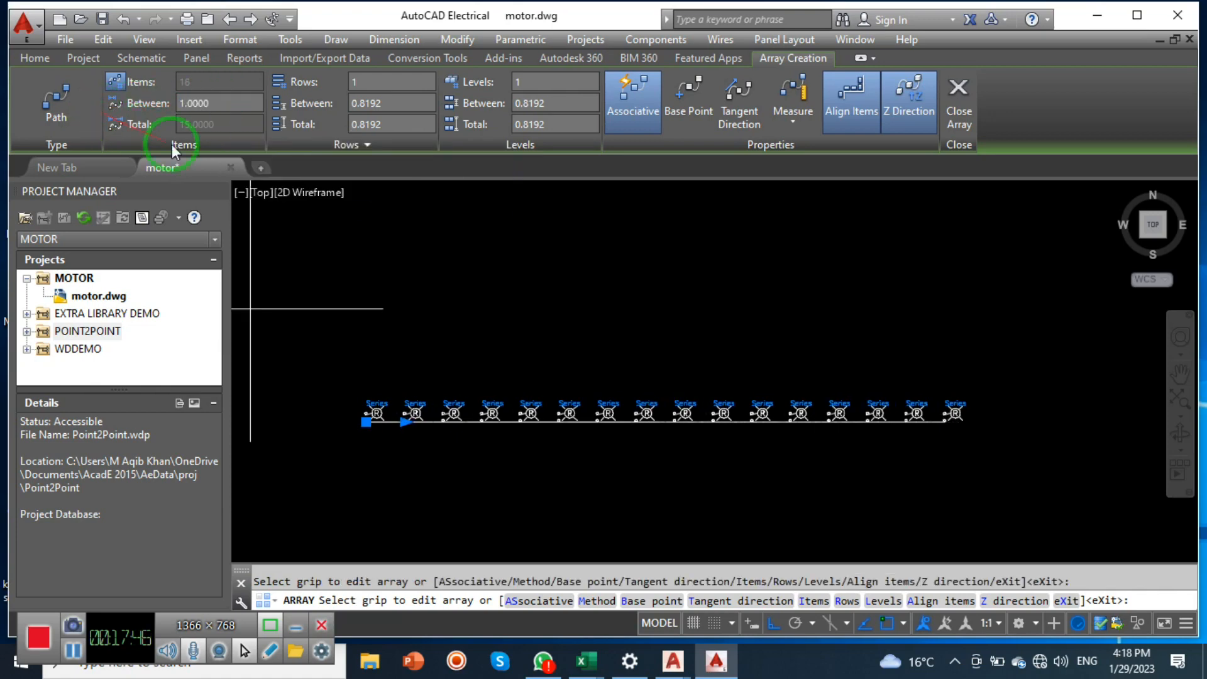
pyautogui.moveTo(229, 103); pyautogui.dragTo(141, 115)
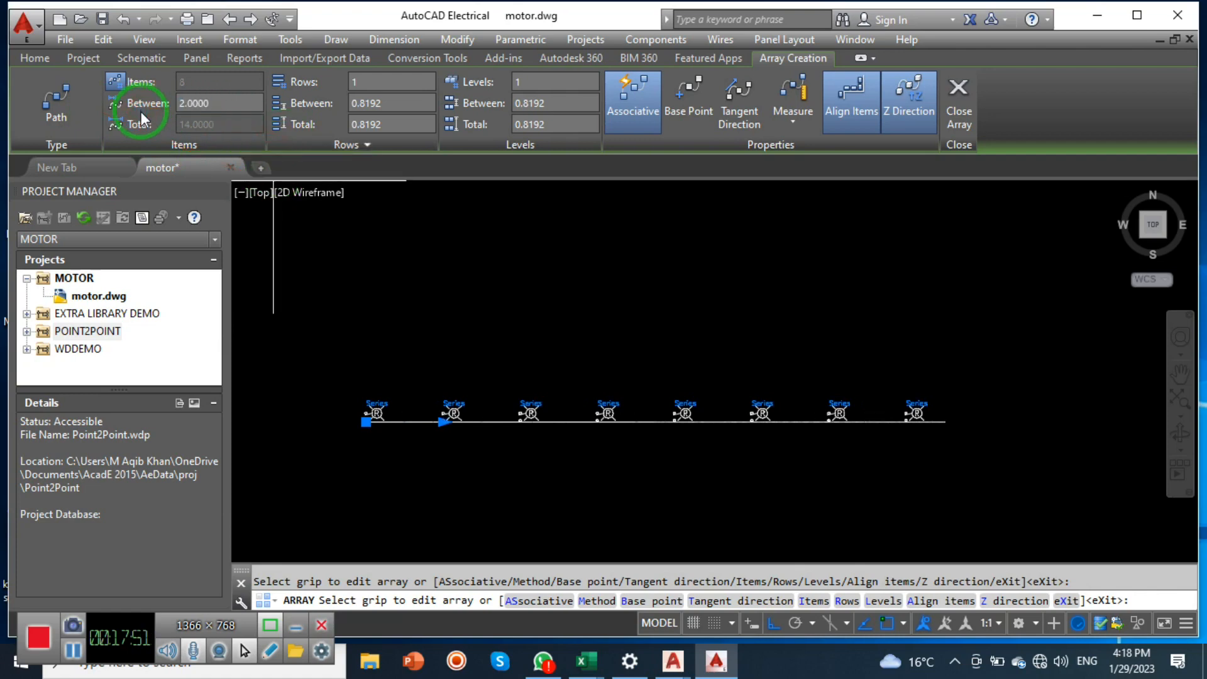
pyautogui.press('Return')
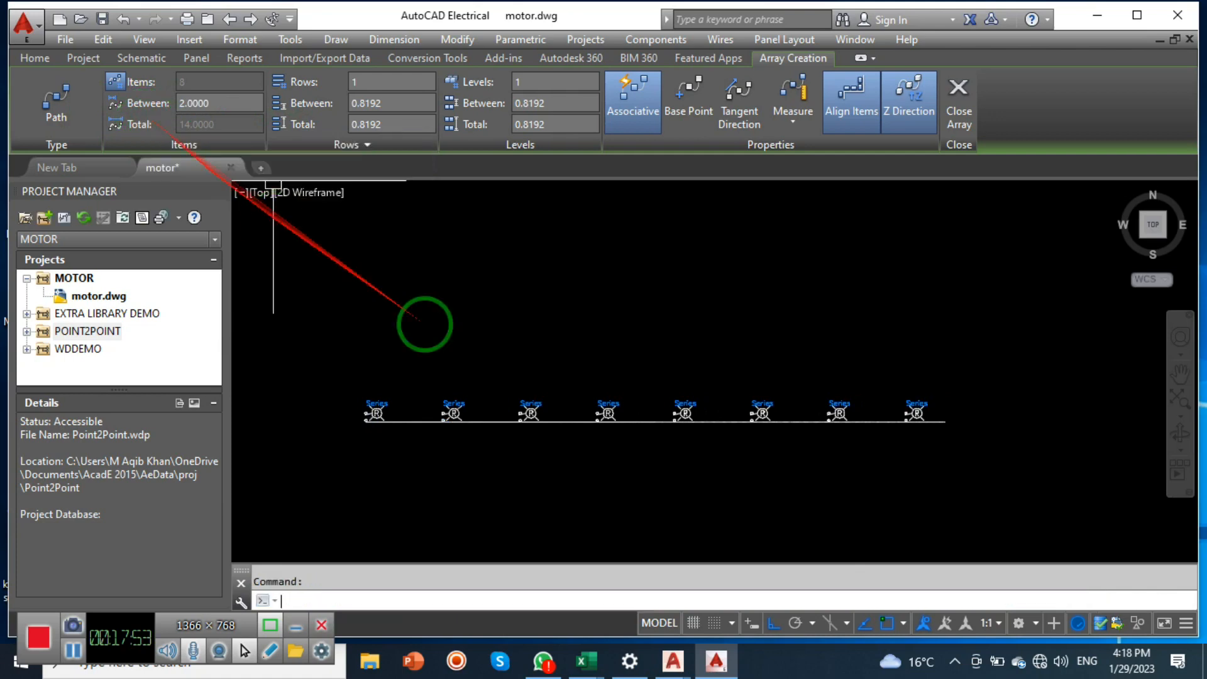
# Step: Explode the pilot light array and delete the horizontal line used as its path
pyautogui.click(541, 403)
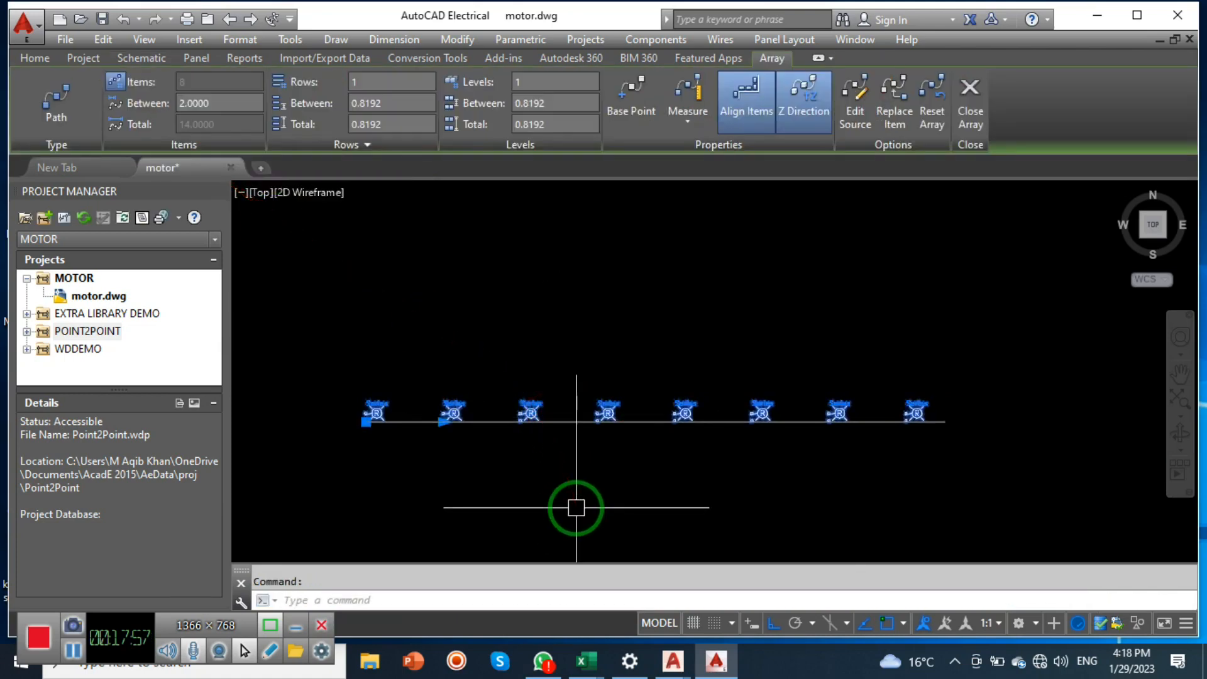
pyautogui.write('x')
pyautogui.press('Return')
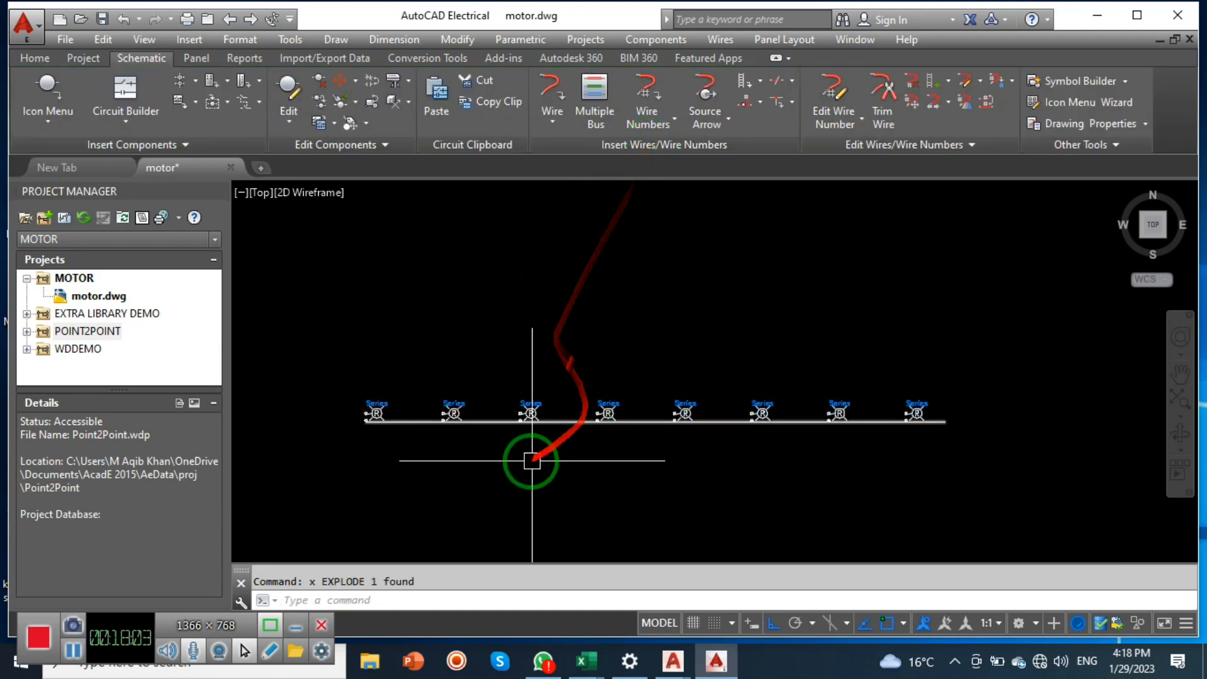
pyautogui.click(474, 422)
pyautogui.press('Delete')
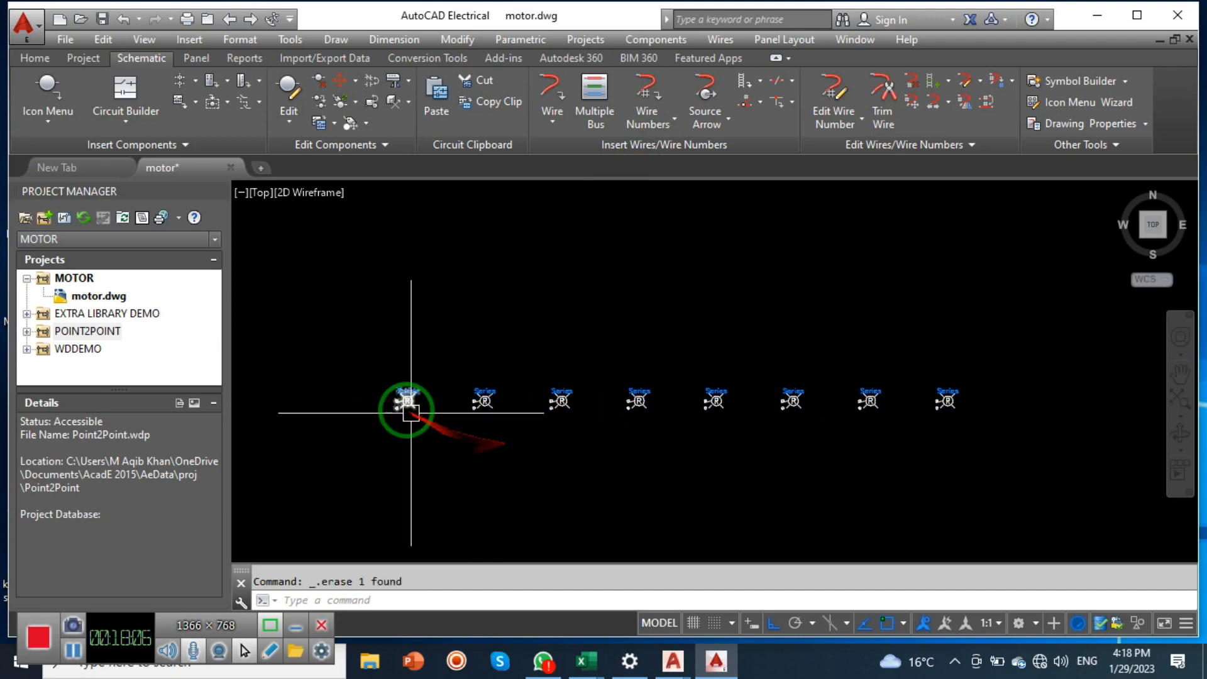
# Step: Draw a wire from the first pilot light's upper terminal, over its Series label, to the second pilot light's upper terminal
pyautogui.scroll(6, 423, 421)
pyautogui.click(585, 113)
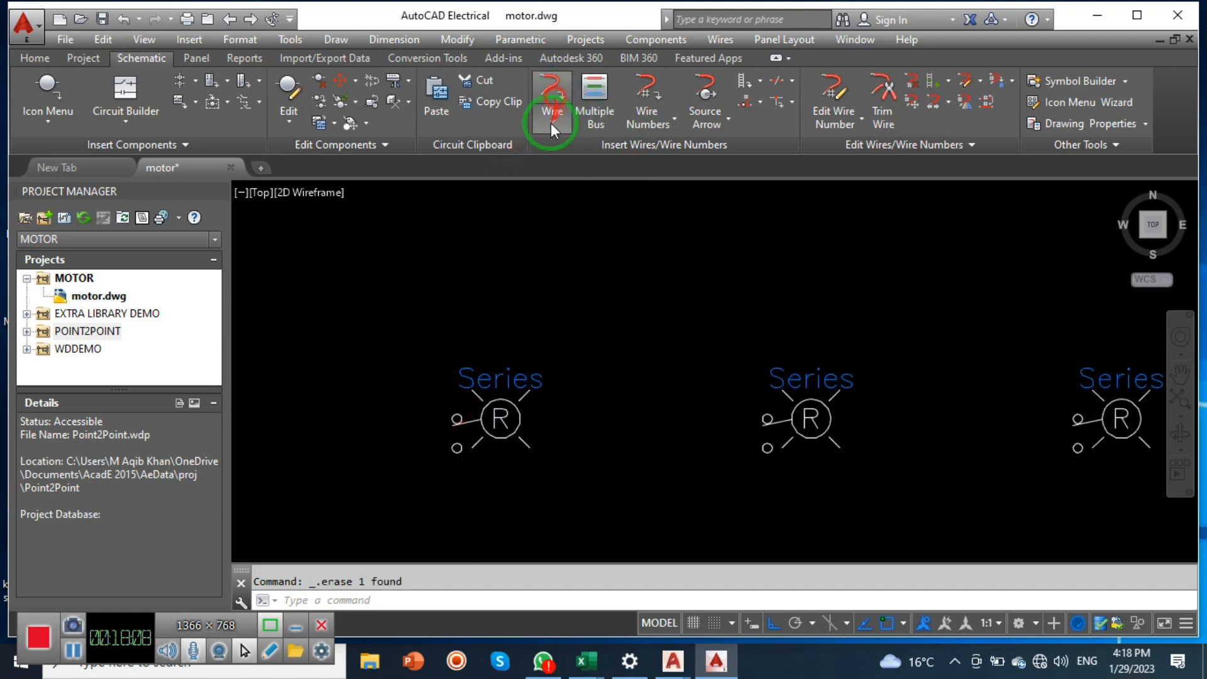
pyautogui.click(556, 112)
pyautogui.click(458, 420)
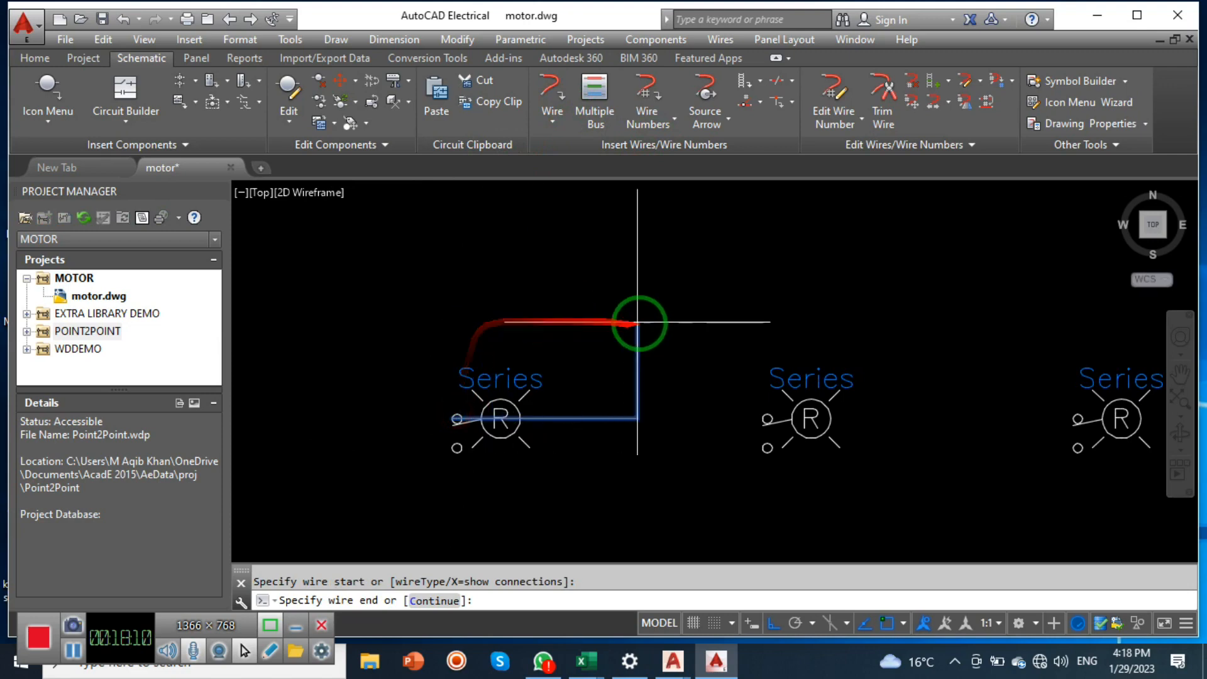
pyautogui.click(428, 349)
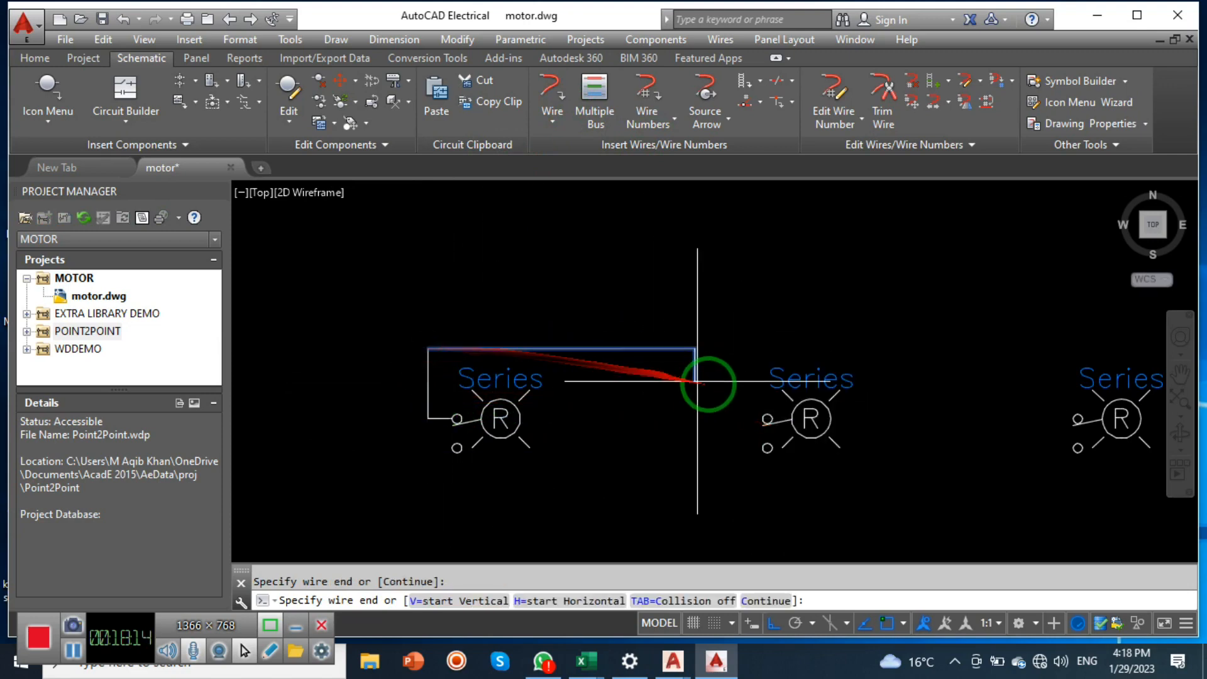
pyautogui.click(765, 418)
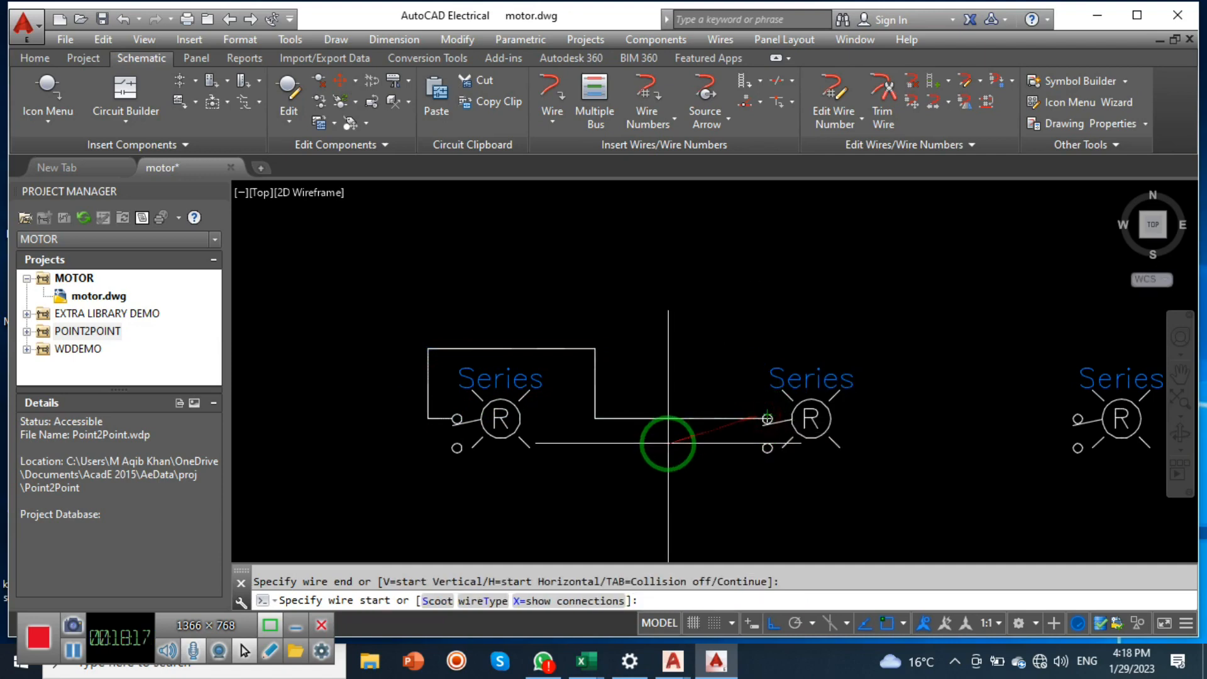
pyautogui.press('Escape')
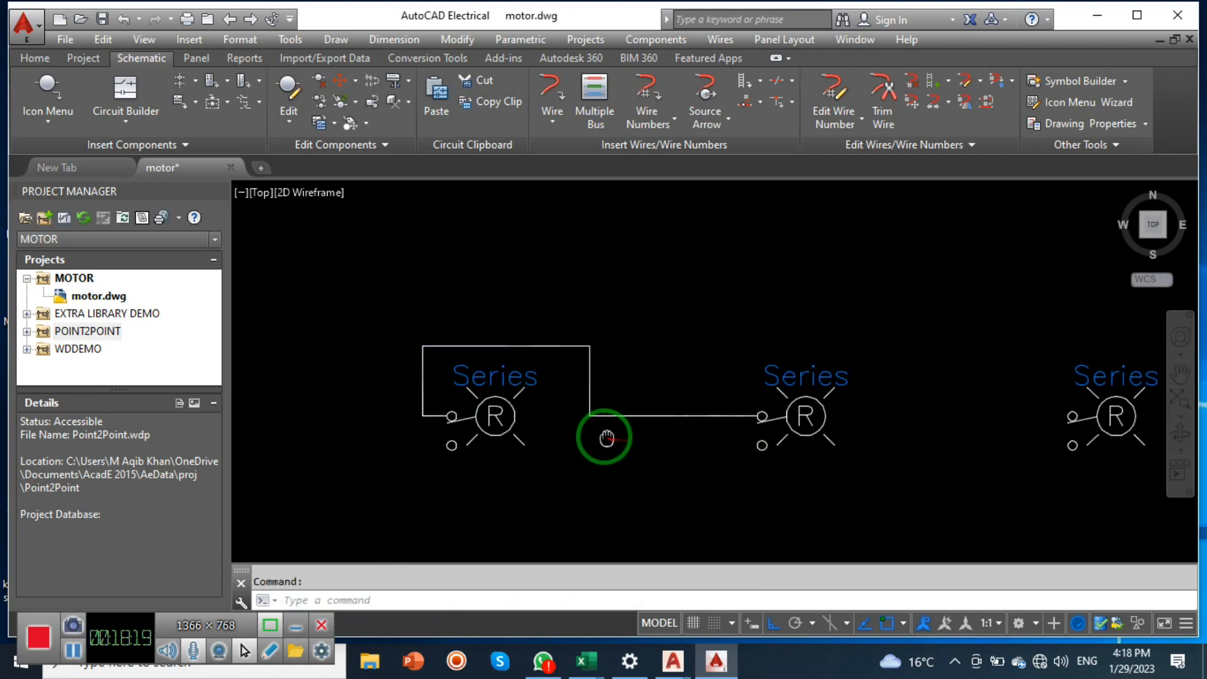
# Step: Draw a horizontal supply line extending left from the first pilot light's upper terminal
pyautogui.moveTo(612, 436); pyautogui.dragTo(561, 374, button='middle')
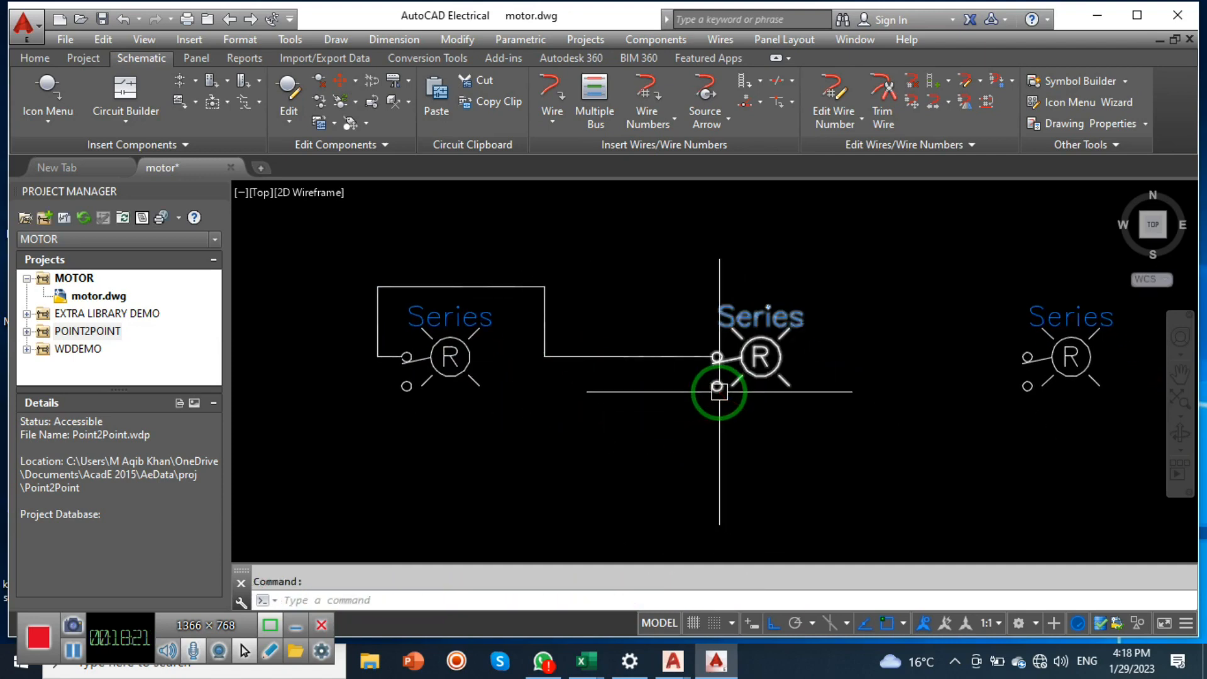
pyautogui.moveTo(614, 421); pyautogui.dragTo(513, 403, button='middle')
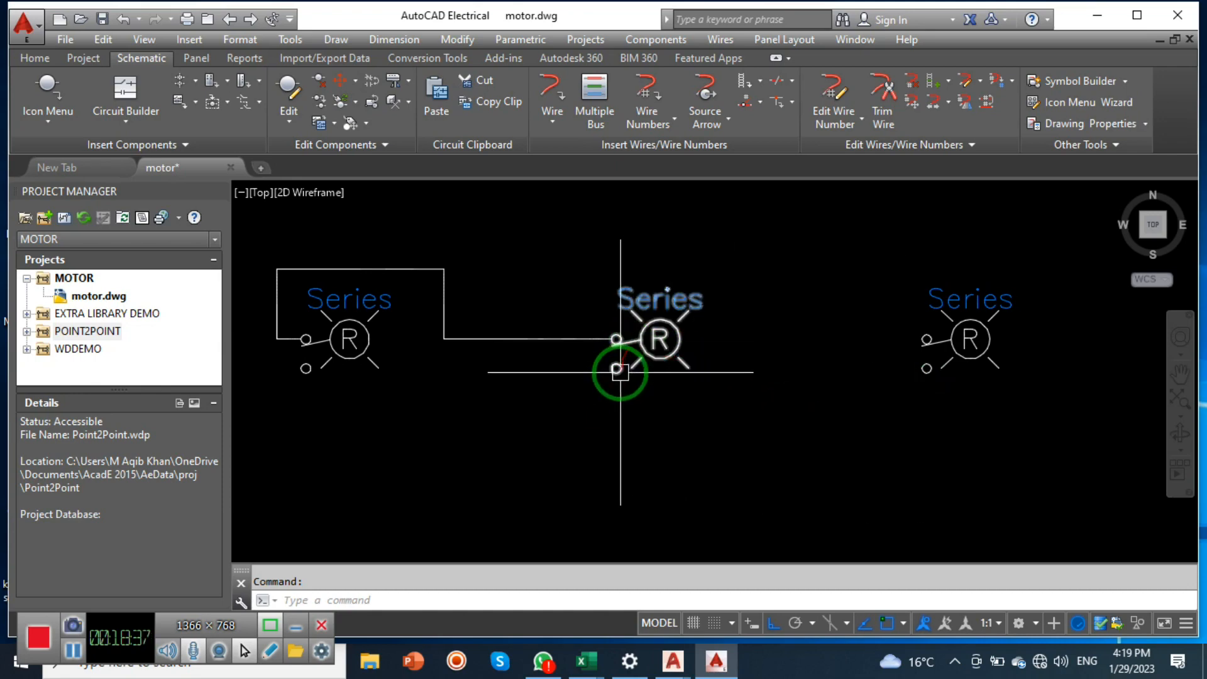
pyautogui.moveTo(327, 366); pyautogui.dragTo(495, 370, button='middle')
pyautogui.write('1')
pyautogui.press('Return')
pyautogui.scroll(4, 471, 339)
pyautogui.click(490, 350)
pyautogui.scroll(-5, 484, 349)
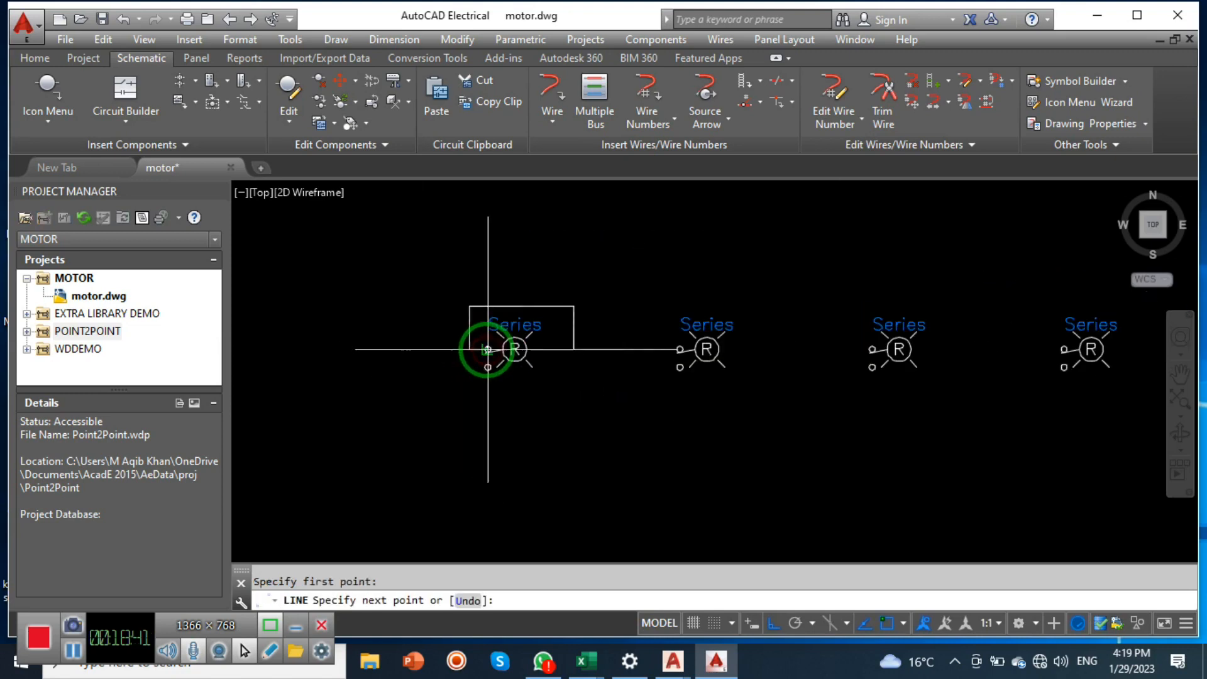
pyautogui.click(327, 349)
pyautogui.press('Escape')
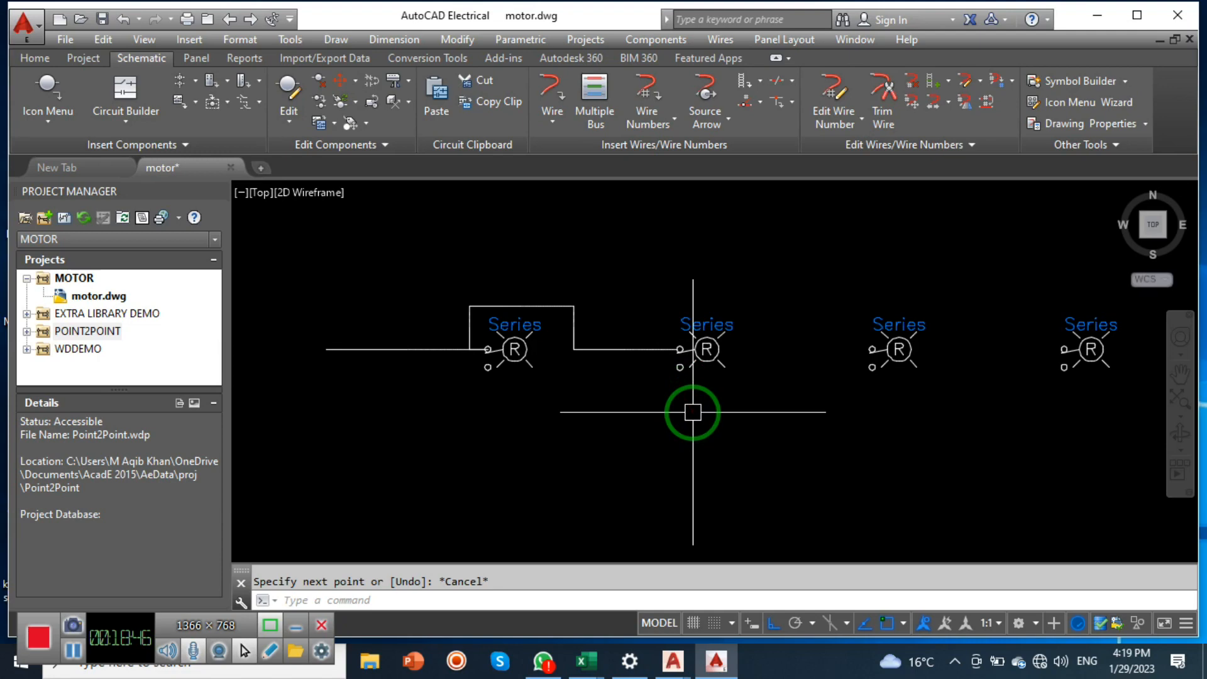
# Step: Examine the wire that links the upper terminals of the first and second pilot lights
pyautogui.moveTo(693, 412); pyautogui.dragTo(691, 414, button='middle')
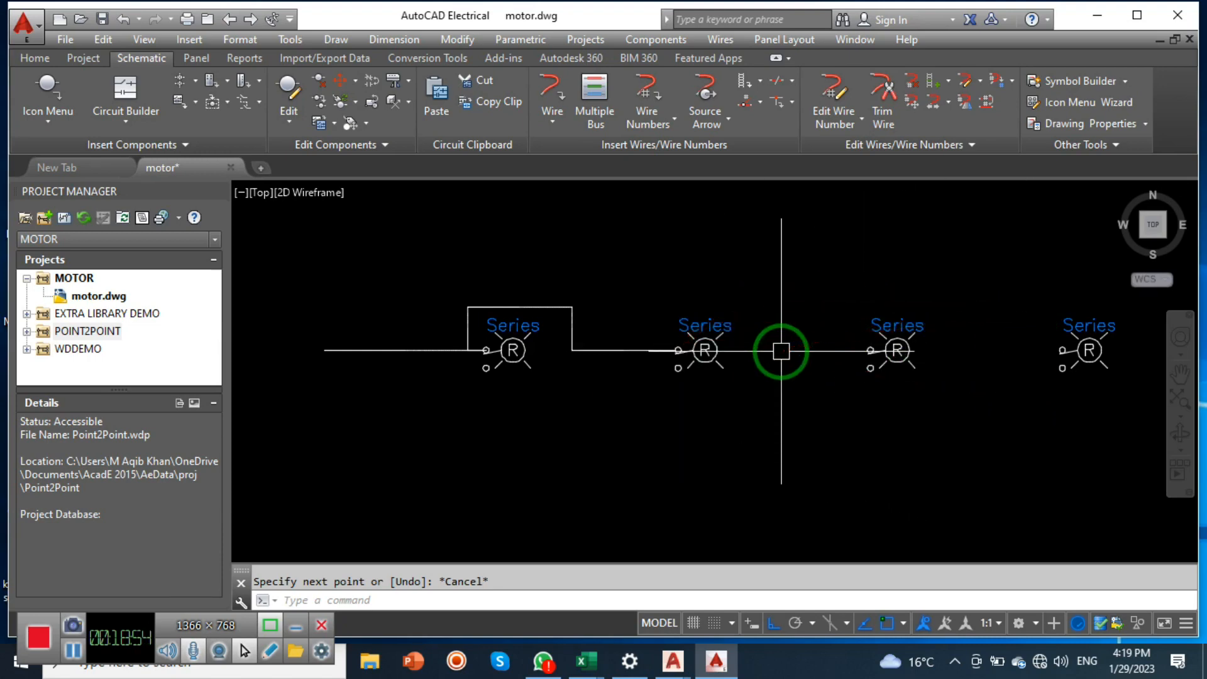
pyautogui.scroll(2, 704, 350)
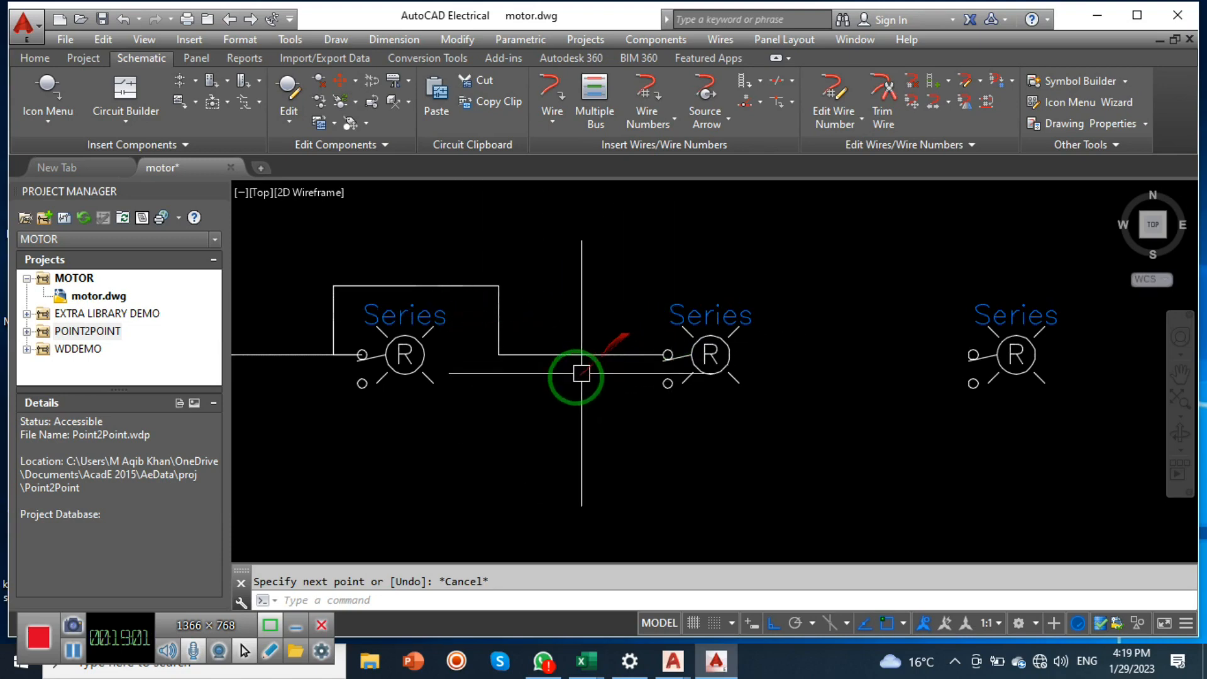
pyautogui.click(472, 251)
pyautogui.click(337, 291)
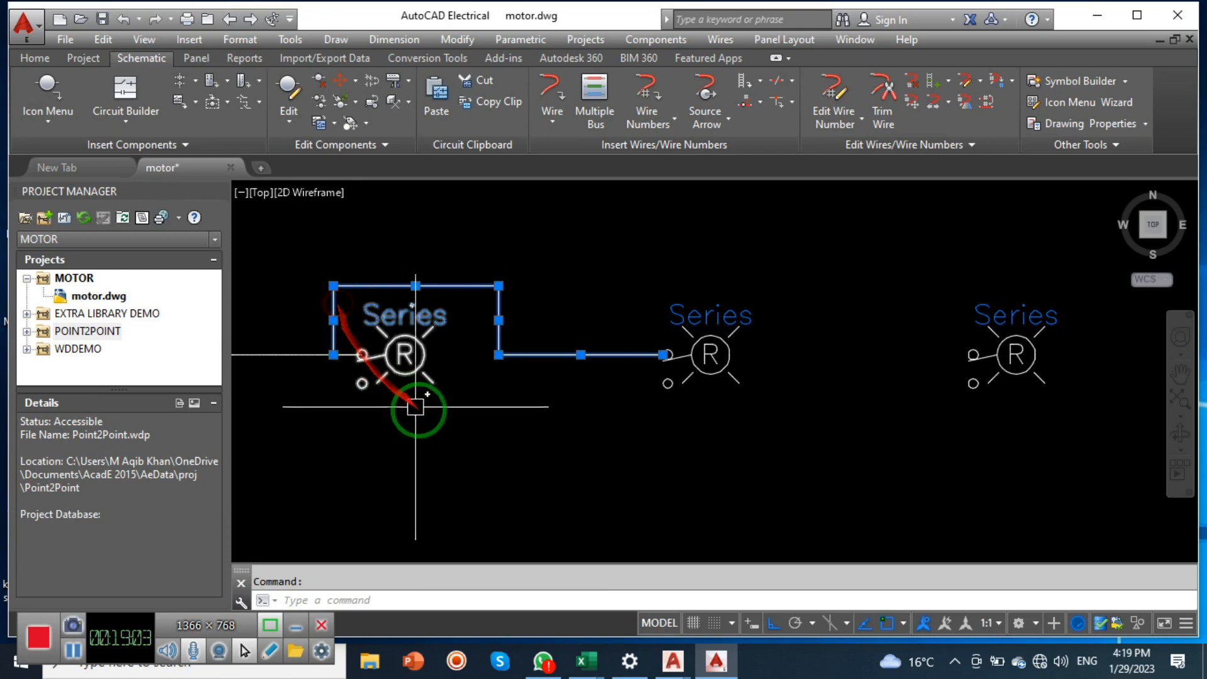
pyautogui.scroll(3, 350, 350)
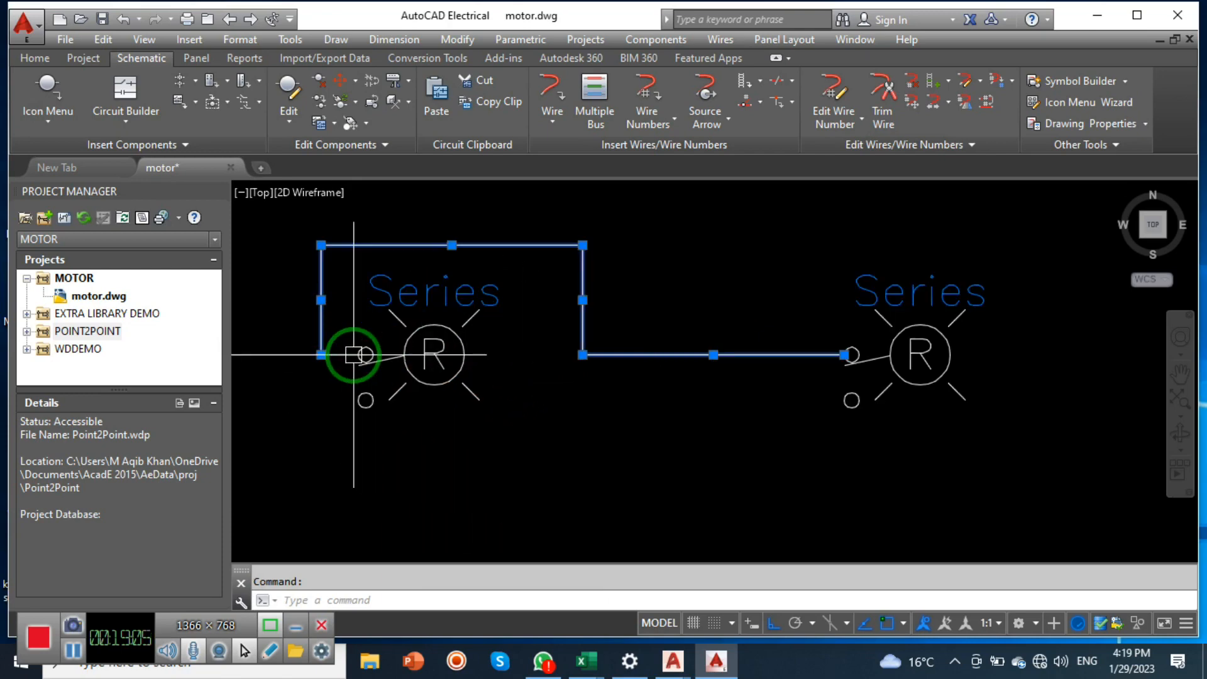
pyautogui.press('Escape')
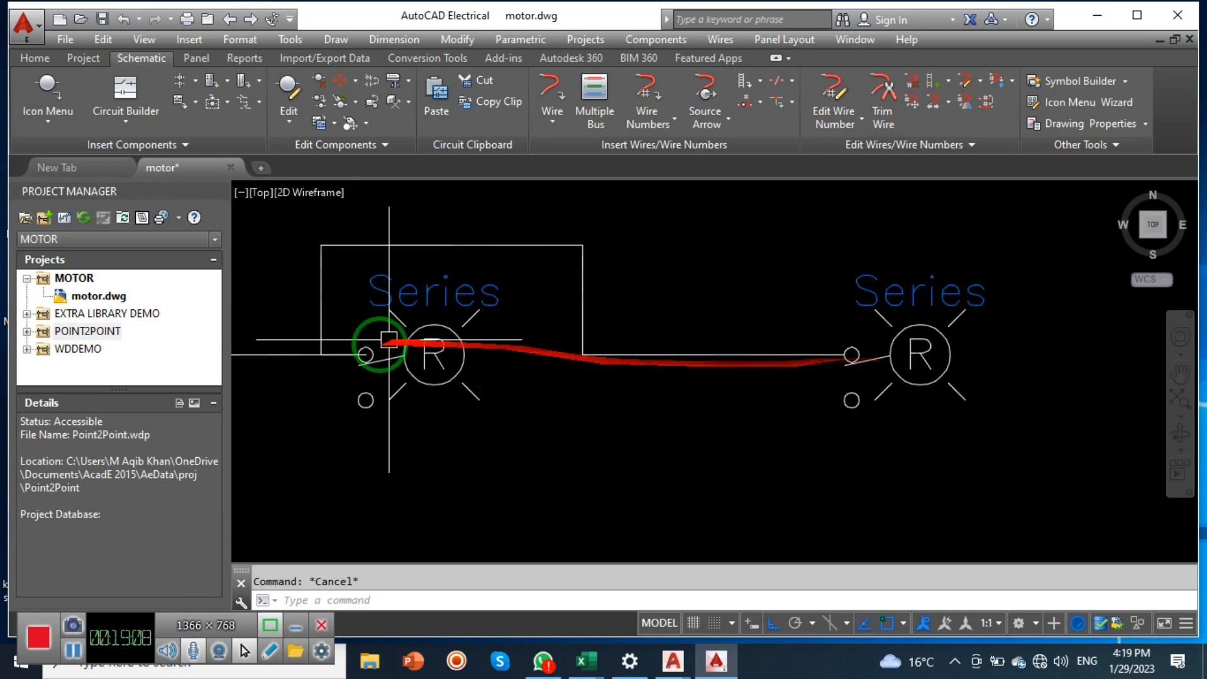
pyautogui.moveTo(892, 349); pyautogui.dragTo(844, 369, button='middle')
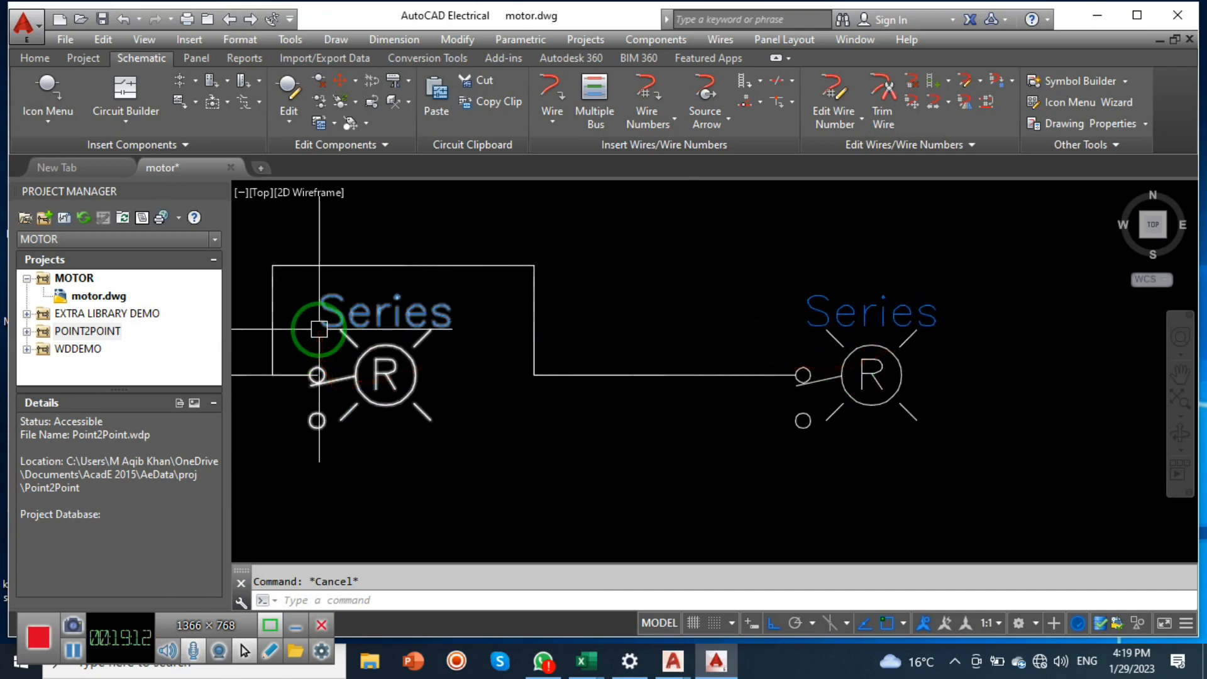
pyautogui.moveTo(320, 329); pyautogui.dragTo(432, 345, button='middle')
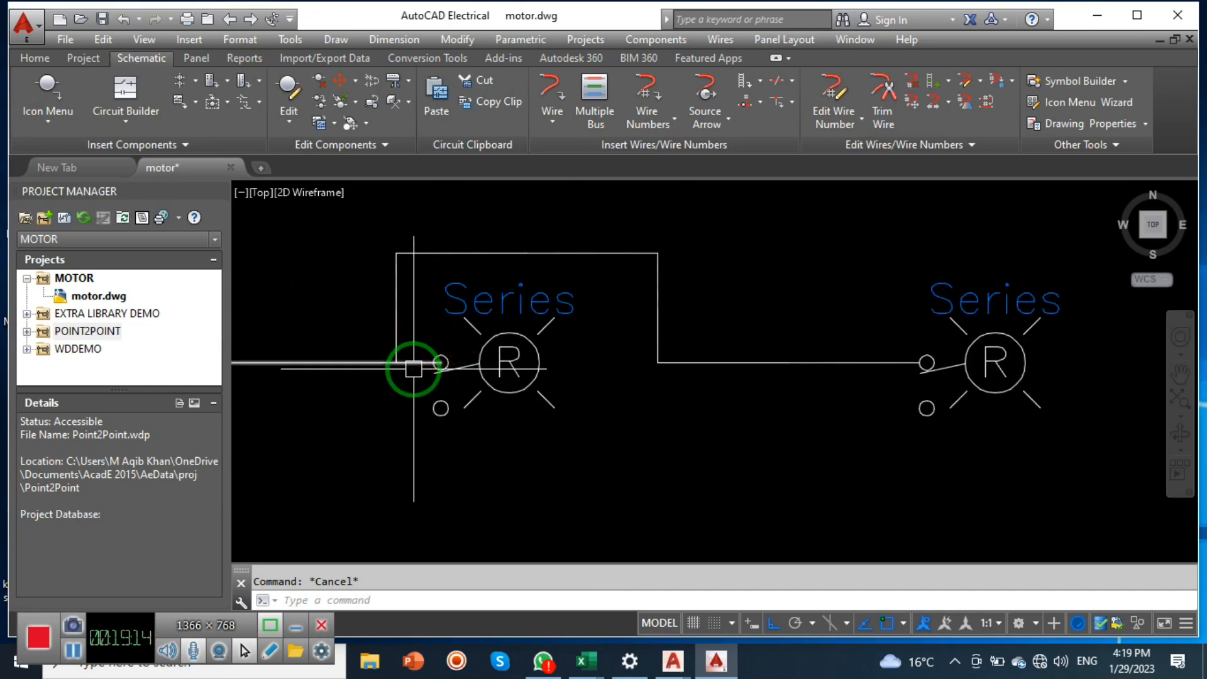
# Step: Draw a wire from the second pilot light's upper terminal, over its Series label, to the third pilot light's upper terminal
pyautogui.scroll(-2, 429, 355)
pyautogui.click(552, 98)
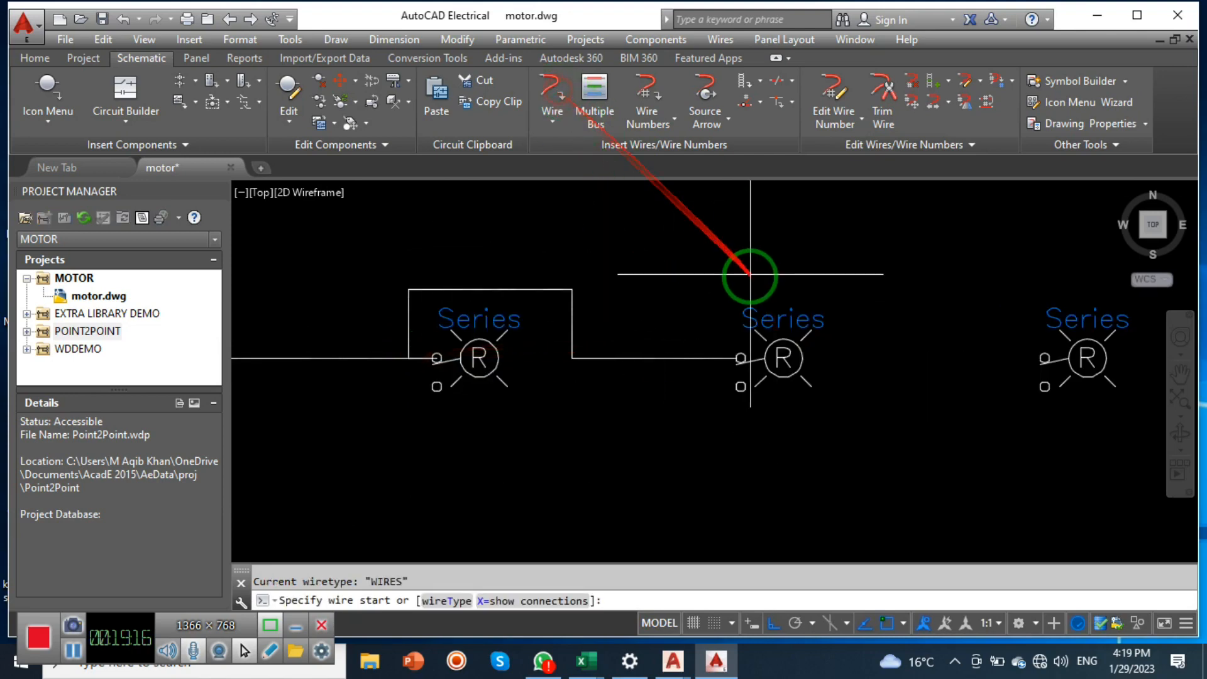
pyautogui.scroll(4, 730, 358)
pyautogui.click(732, 380)
pyautogui.scroll(-2, 721, 349)
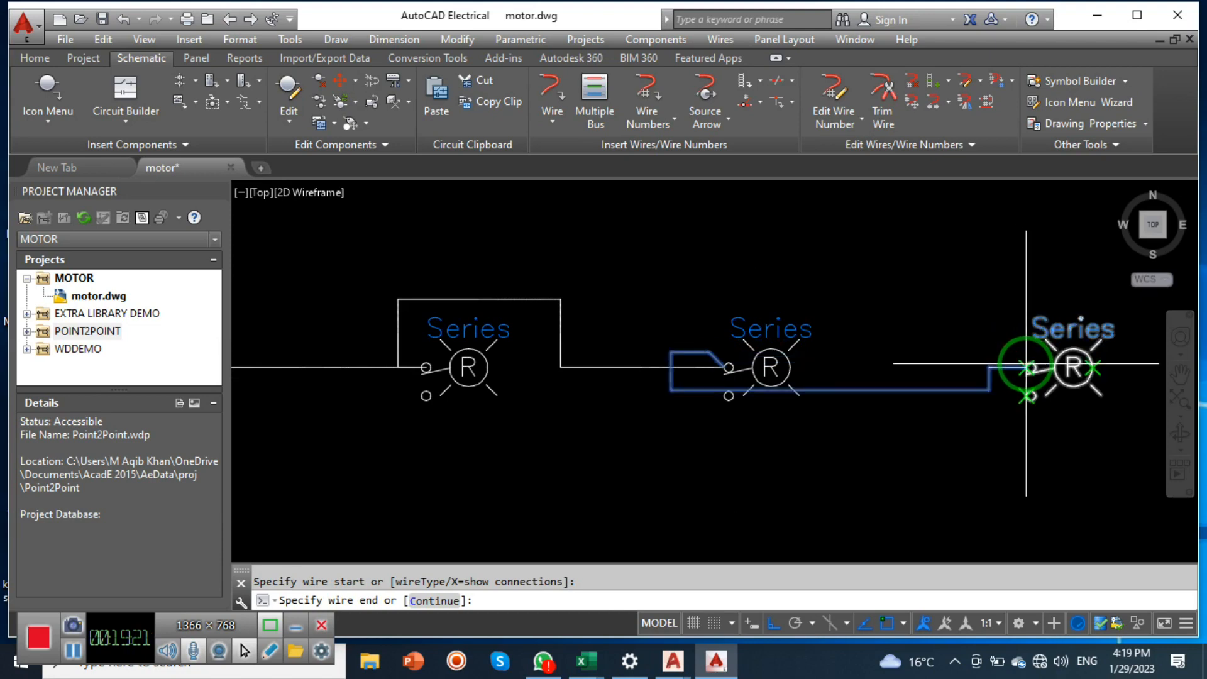
pyautogui.click(947, 309)
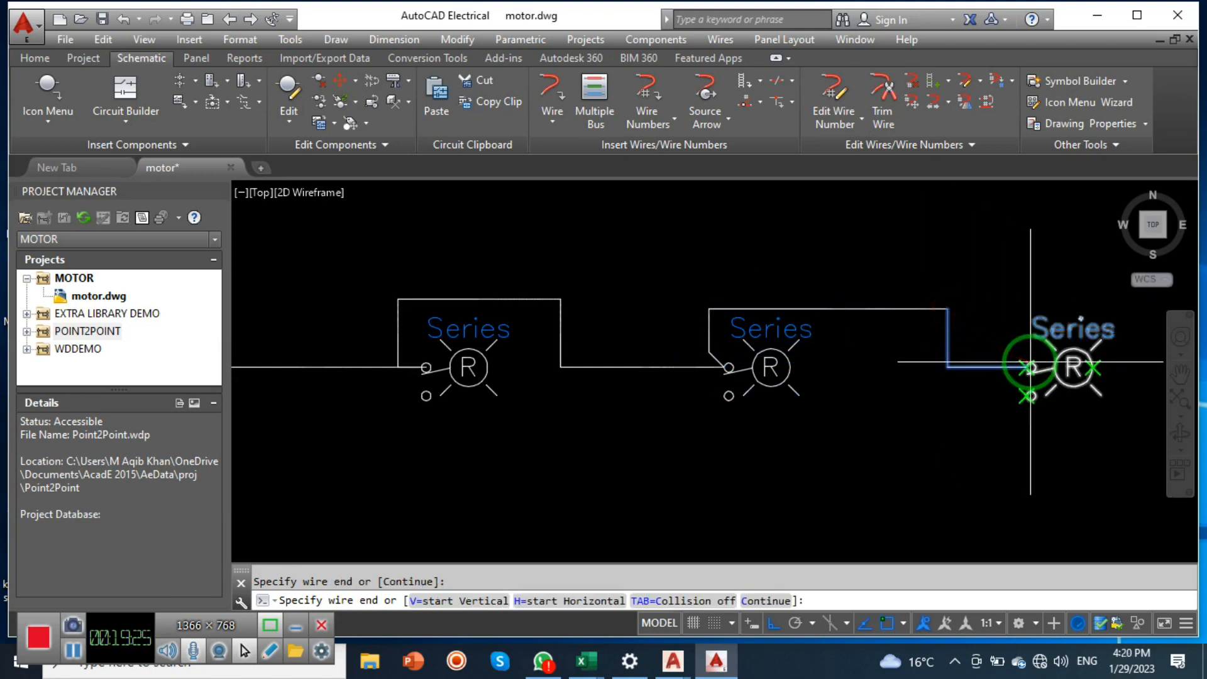
pyautogui.click(1031, 363)
pyautogui.moveTo(906, 372); pyautogui.dragTo(553, 359, button='middle')
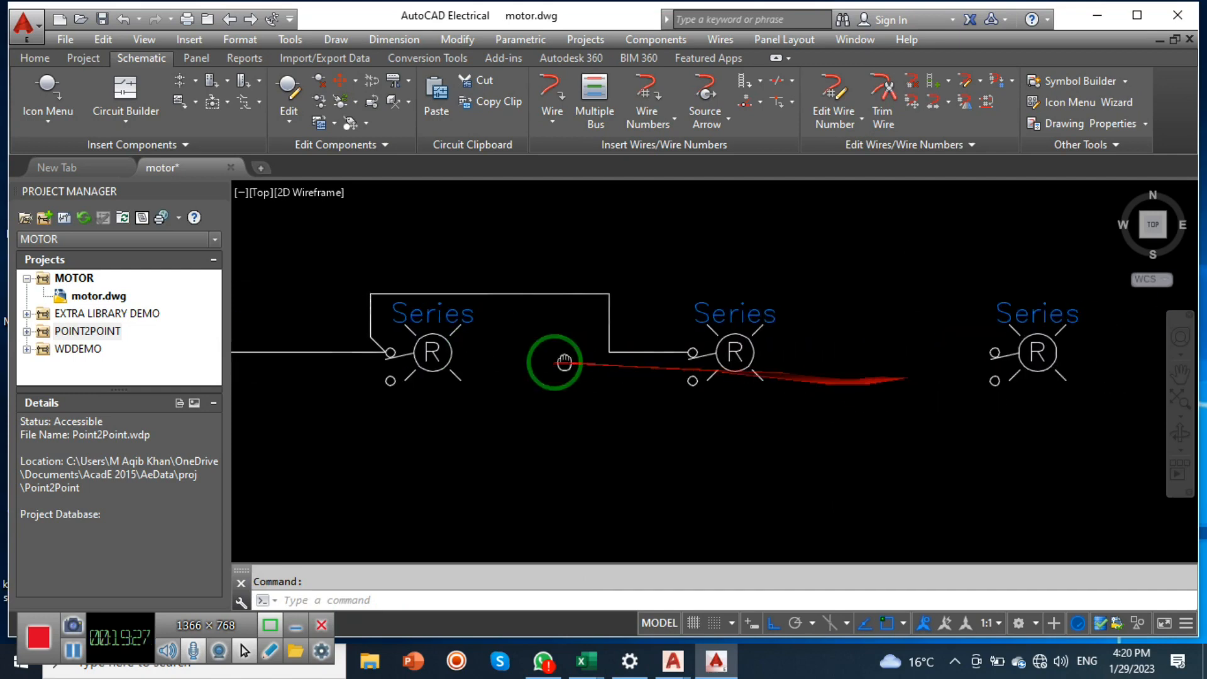
pyautogui.click(670, 352)
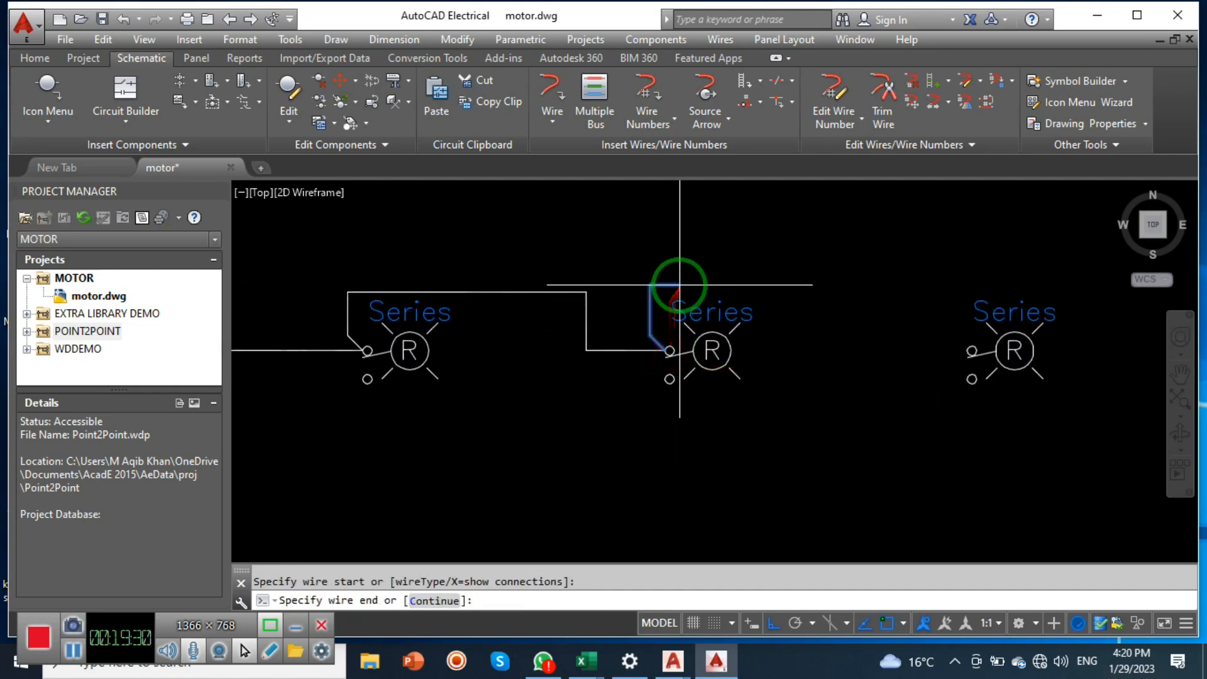
pyautogui.click(684, 279)
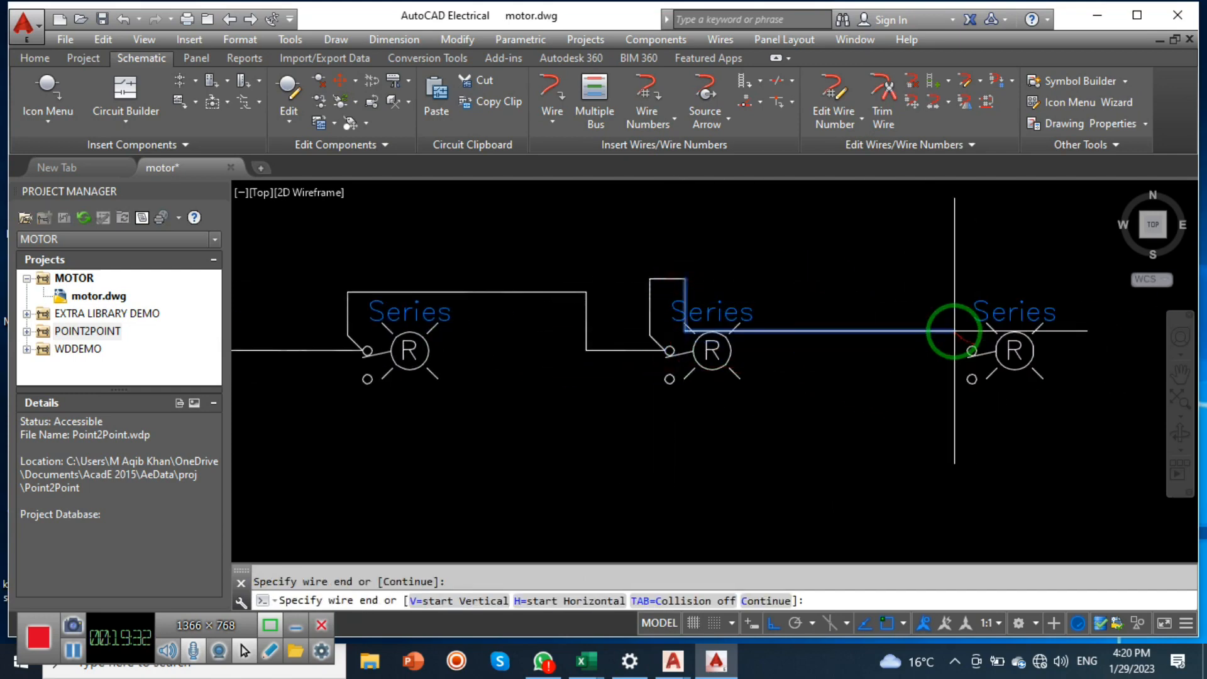
pyautogui.press('Return')
pyautogui.press('Escape')
pyautogui.click(684, 279)
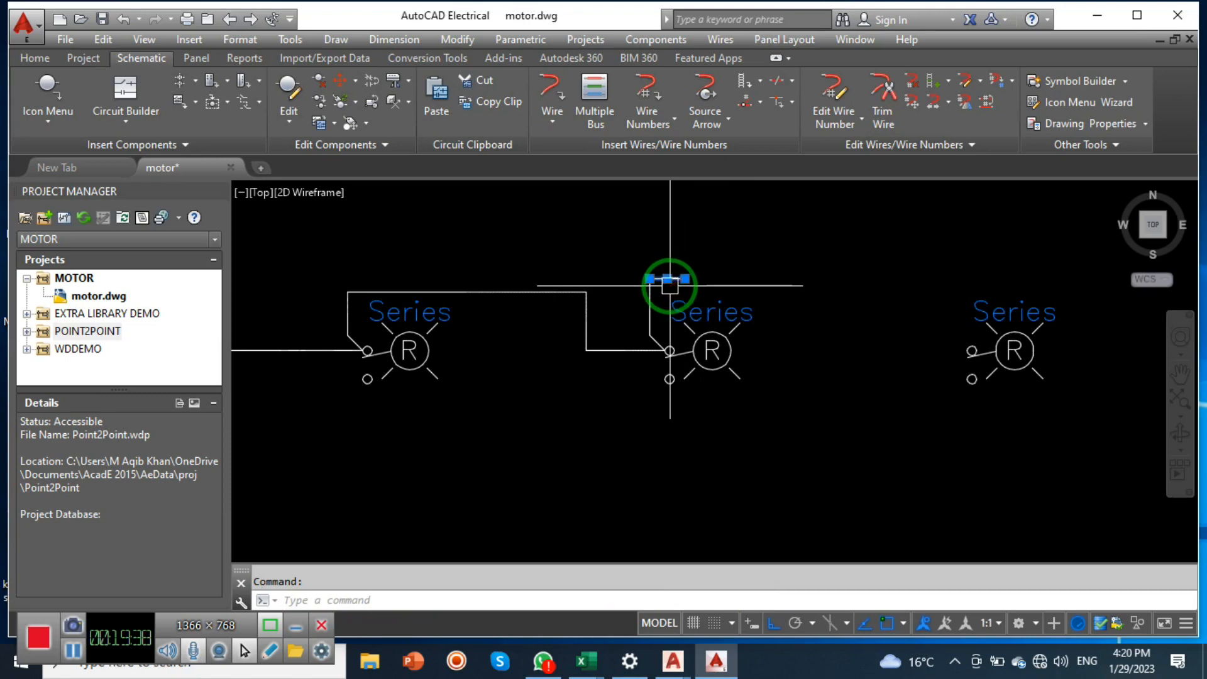
pyautogui.press('Delete')
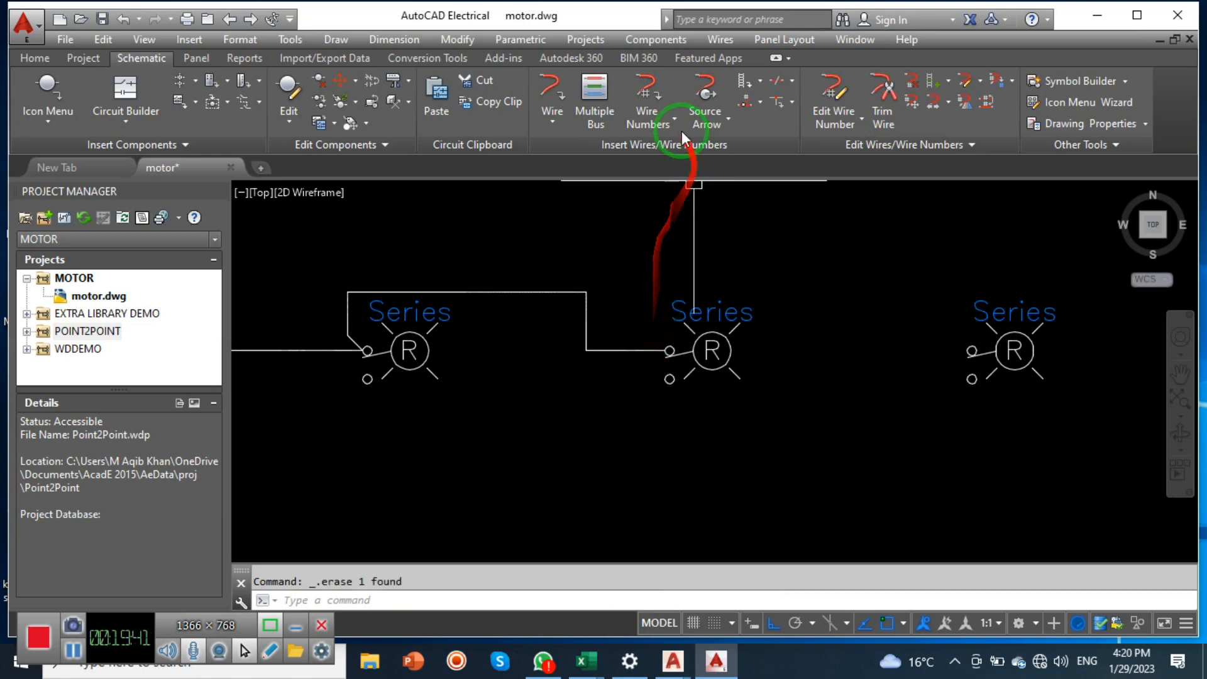
# Step: Draw a wire from the third pilot light's upper terminal, over its Series label, to the fourth pilot light's upper terminal
pyautogui.click(535, 92)
pyautogui.scroll(4, 667, 350)
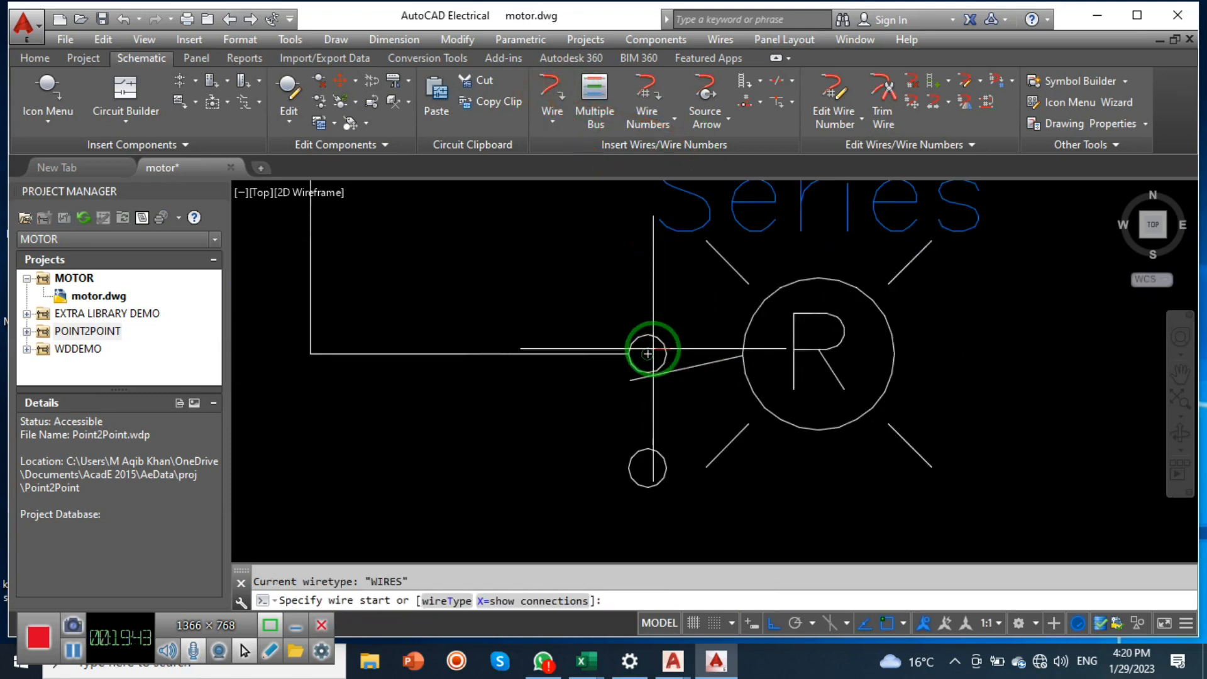
pyautogui.click(651, 350)
pyautogui.scroll(-2, 650, 350)
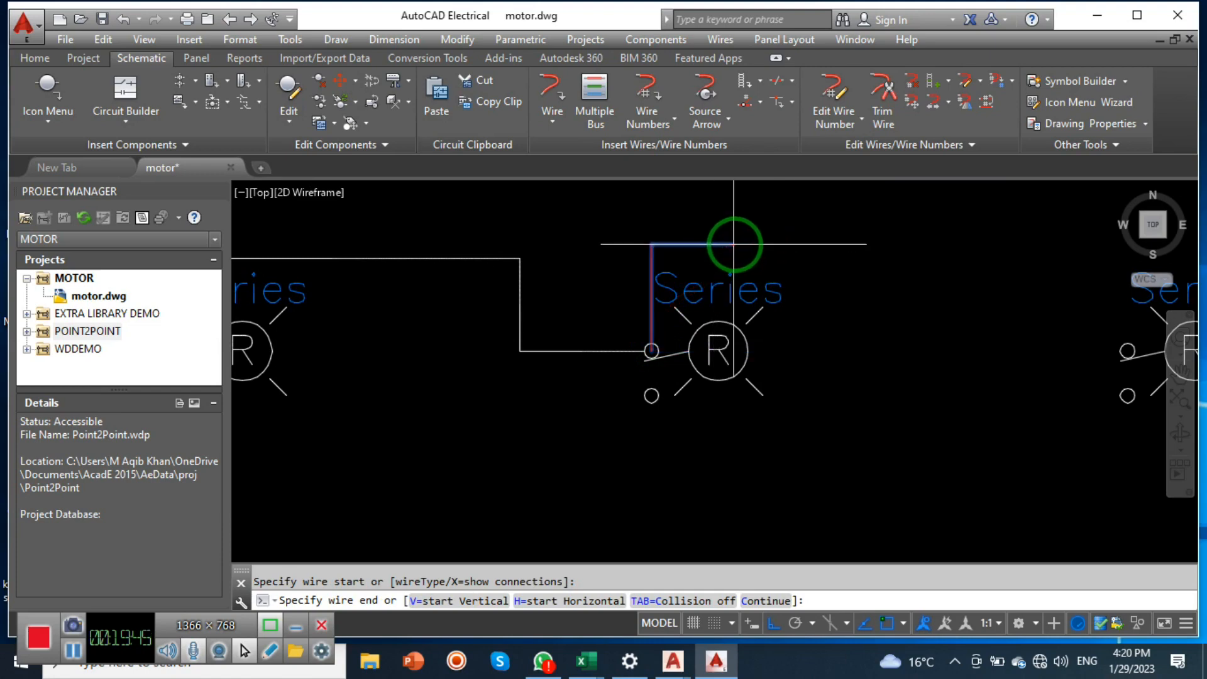
pyautogui.moveTo(1010, 262); pyautogui.dragTo(740, 306, button='middle')
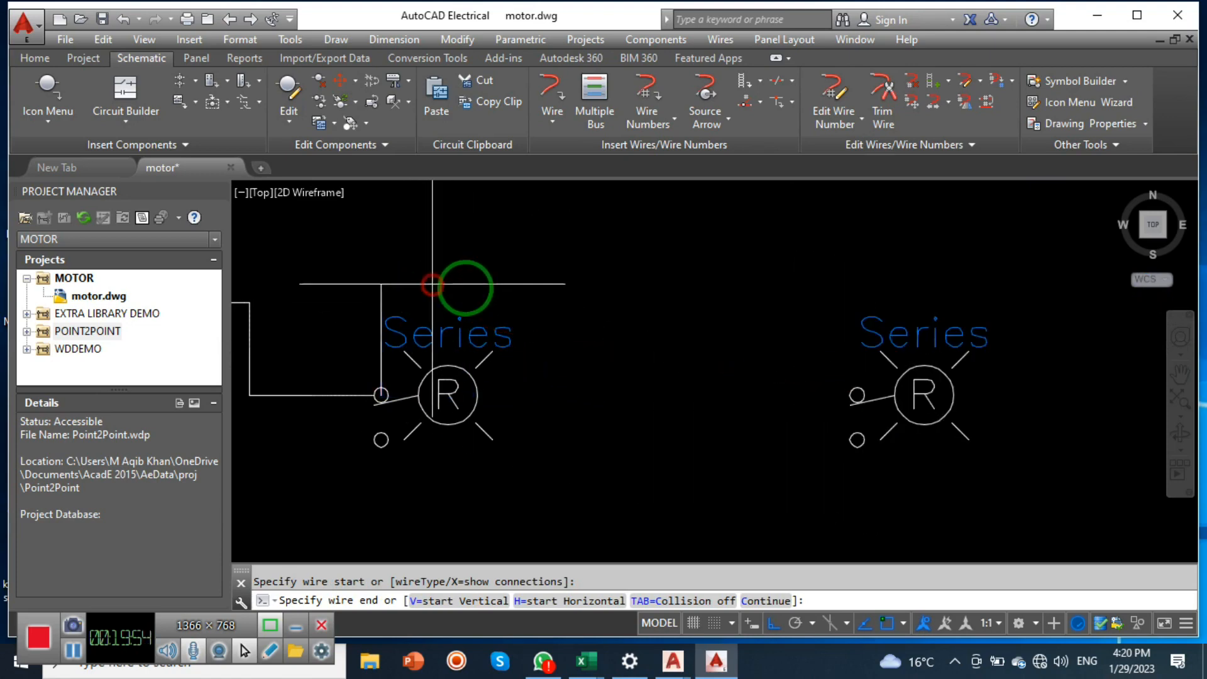
pyautogui.click(432, 284)
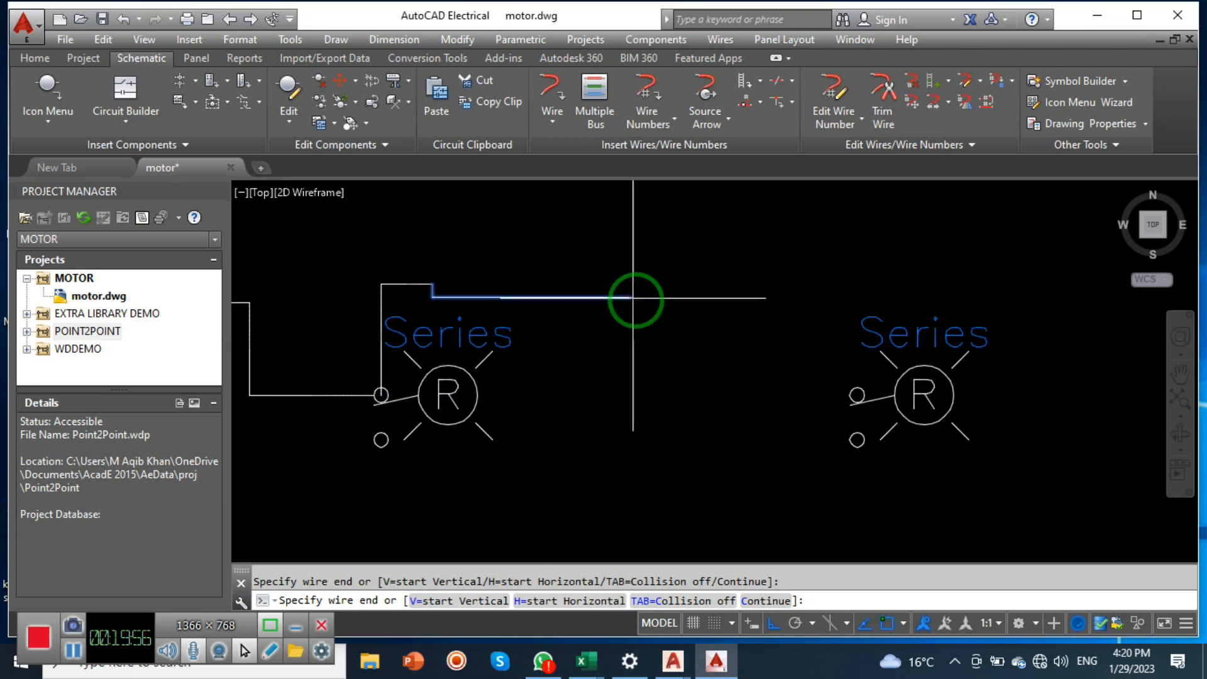
pyautogui.click(850, 389)
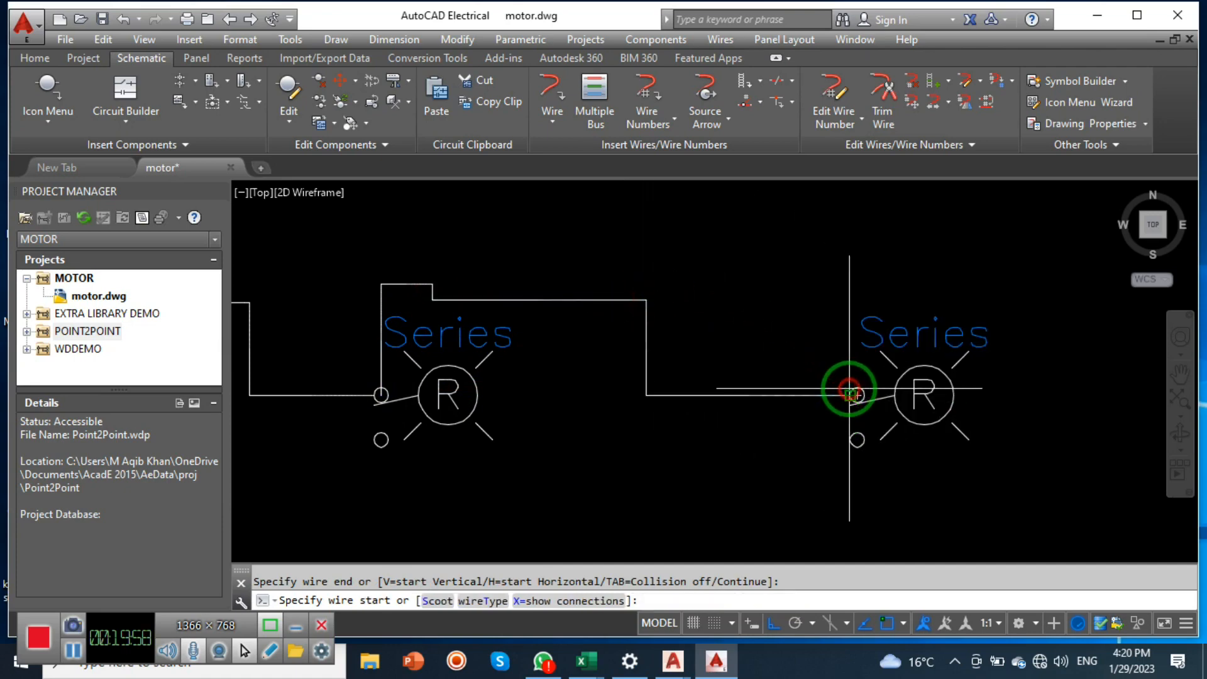
pyautogui.press('Escape')
pyautogui.scroll(-2, 719, 344)
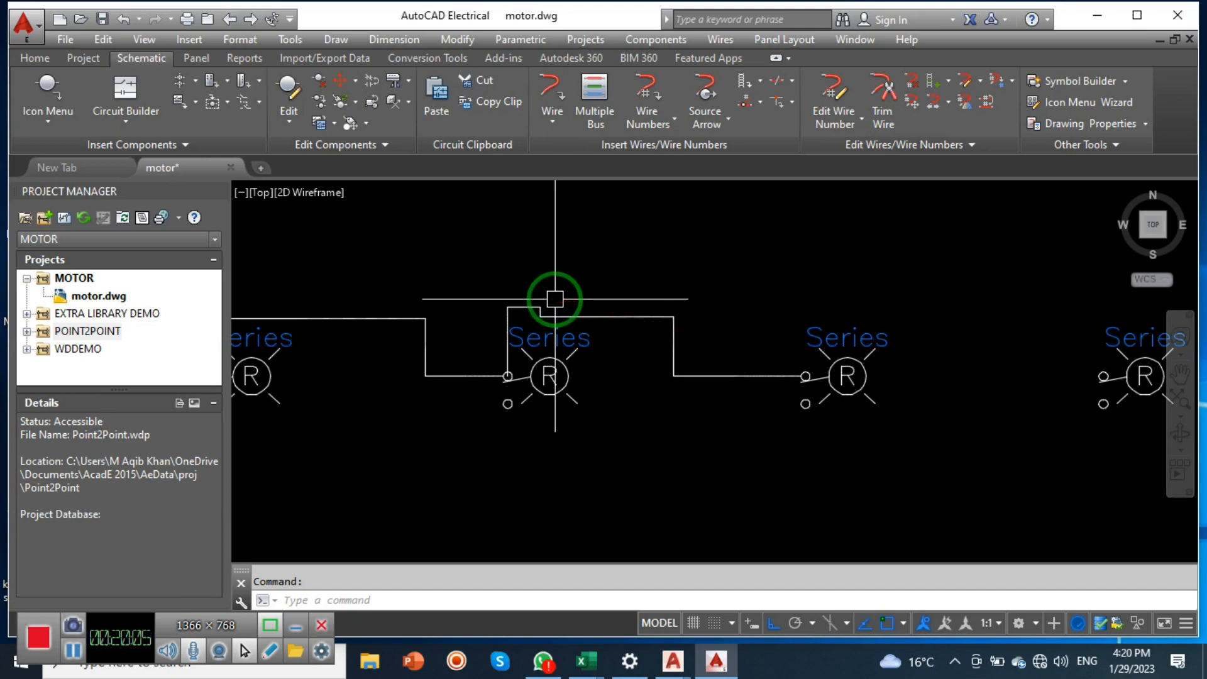
pyautogui.scroll(2, 538, 316)
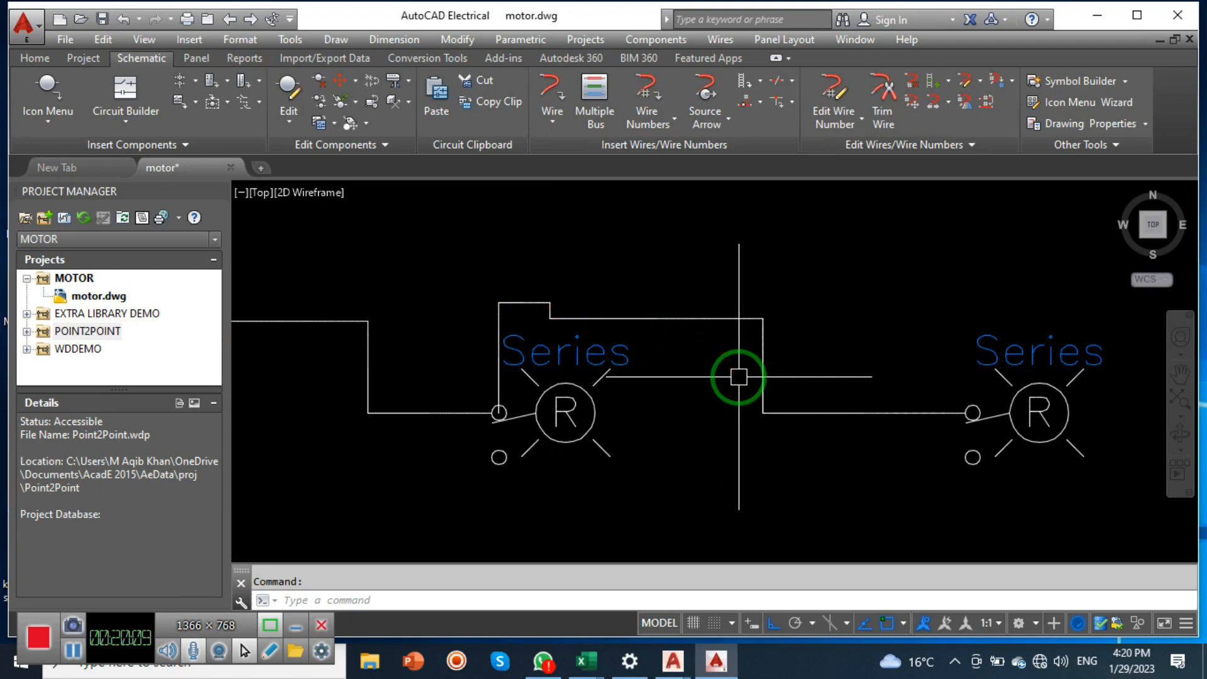
pyautogui.click(671, 120)
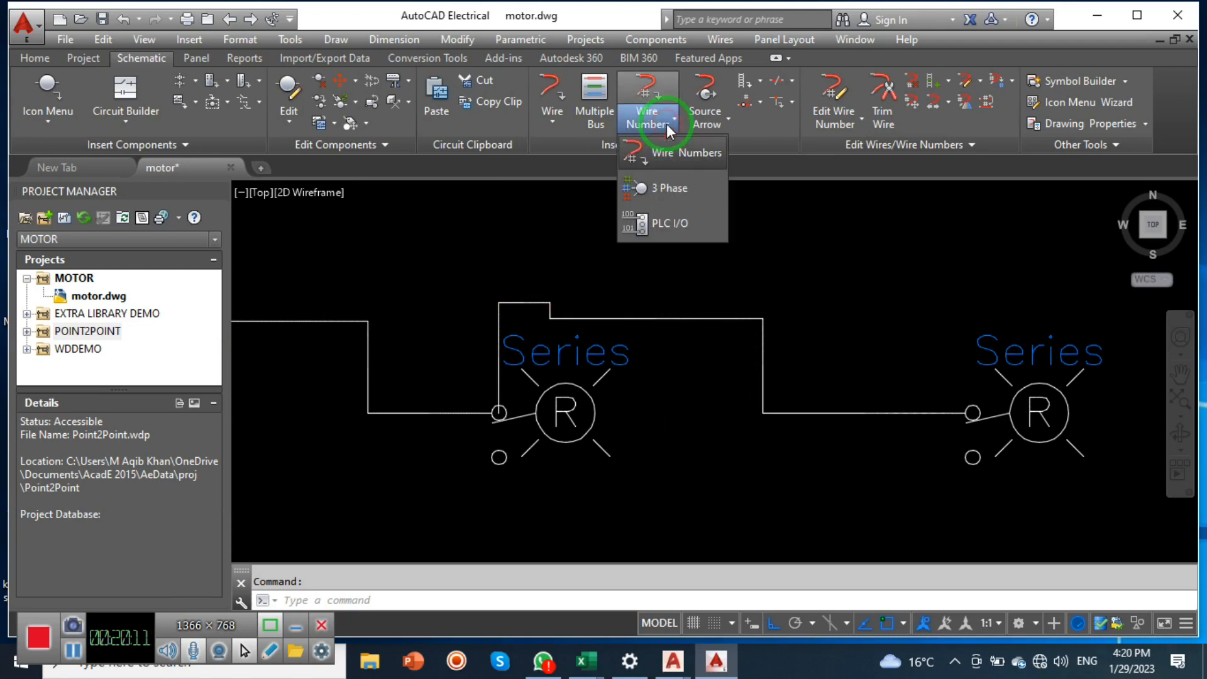
pyautogui.click(556, 128)
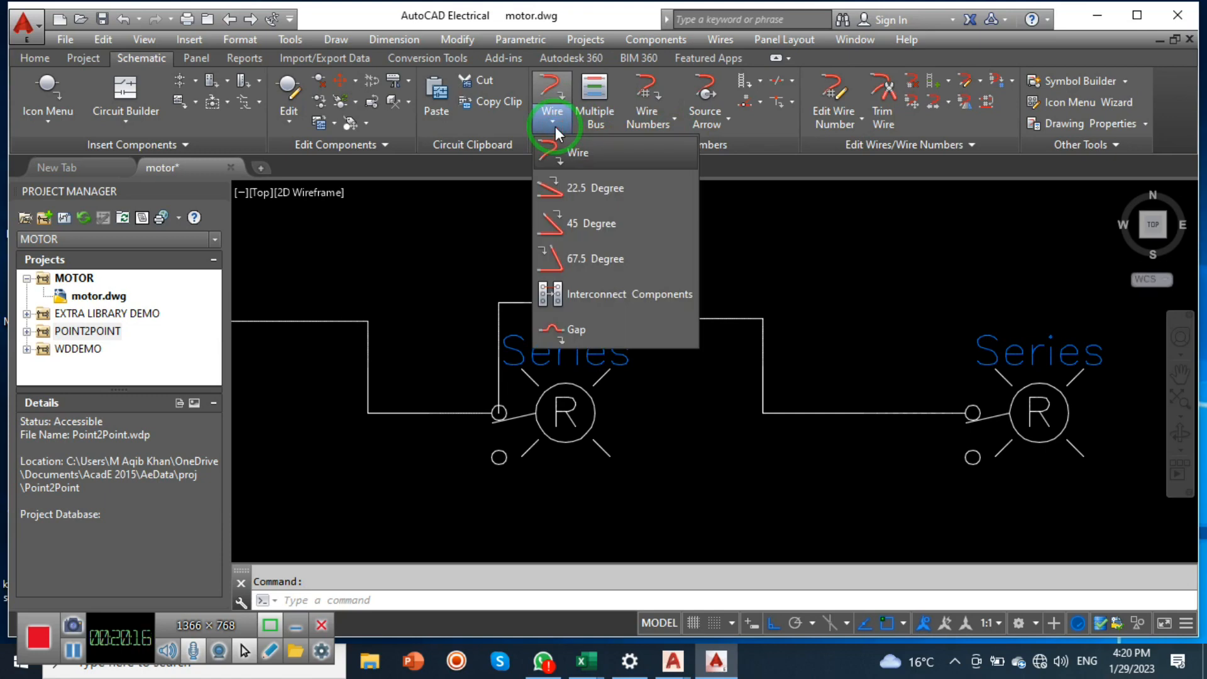
pyautogui.click(556, 126)
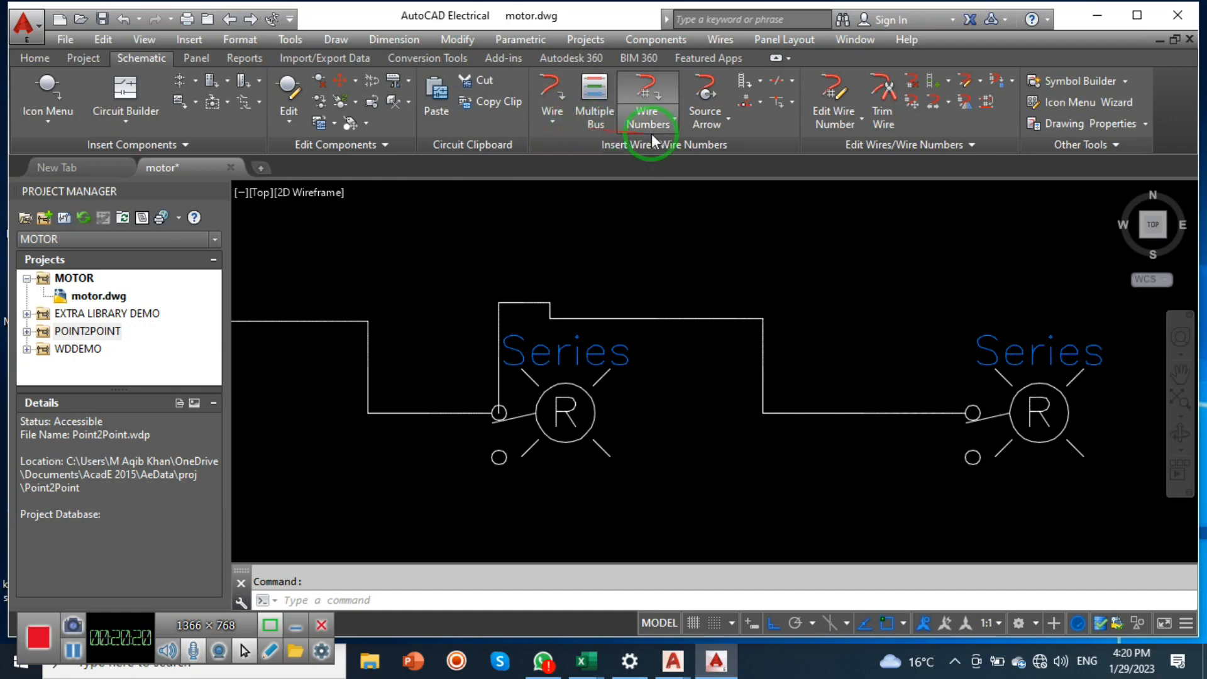
pyautogui.click(716, 135)
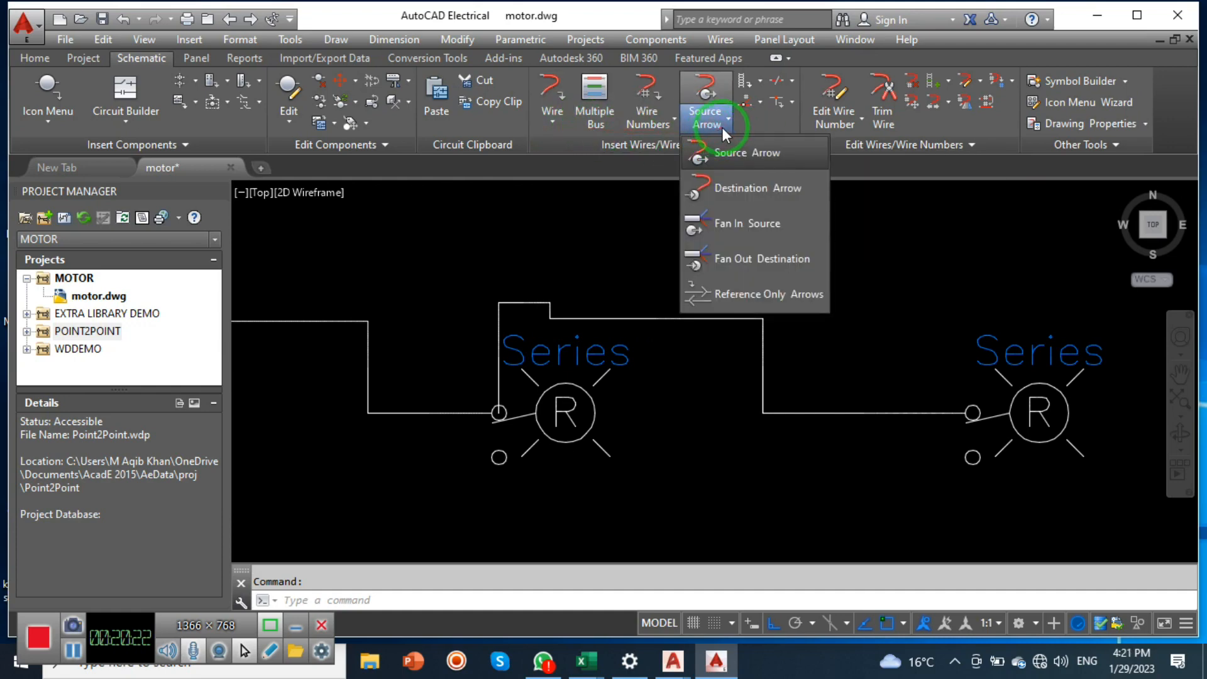
pyautogui.click(849, 126)
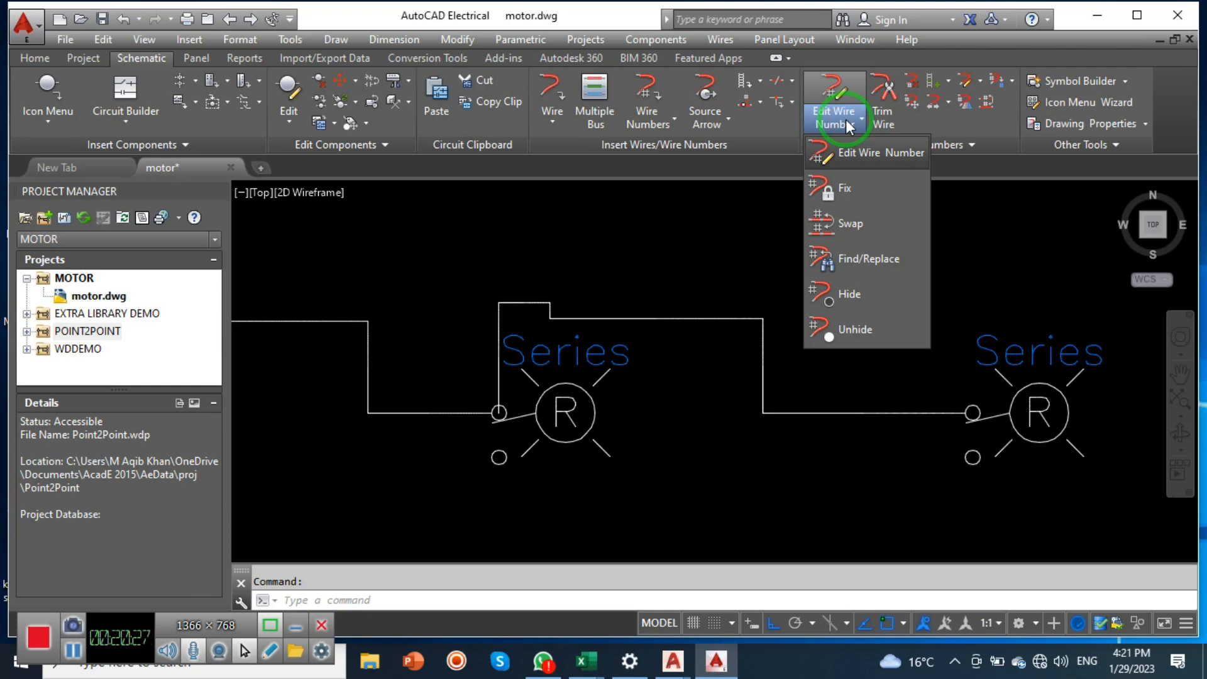
pyautogui.click(880, 124)
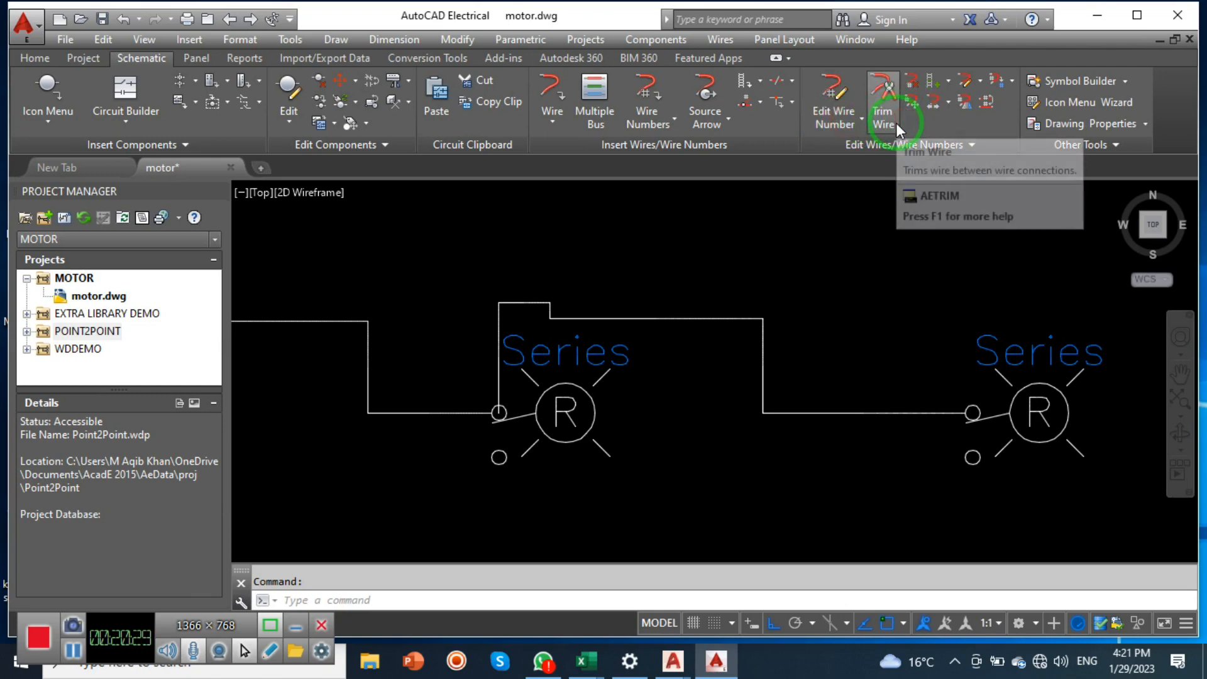
# Step: Draw a wire from the fourth pilot light's upper terminal, over its Series label, to the fifth pilot light's upper terminal
pyautogui.moveTo(855, 315); pyautogui.dragTo(768, 316, button='middle')
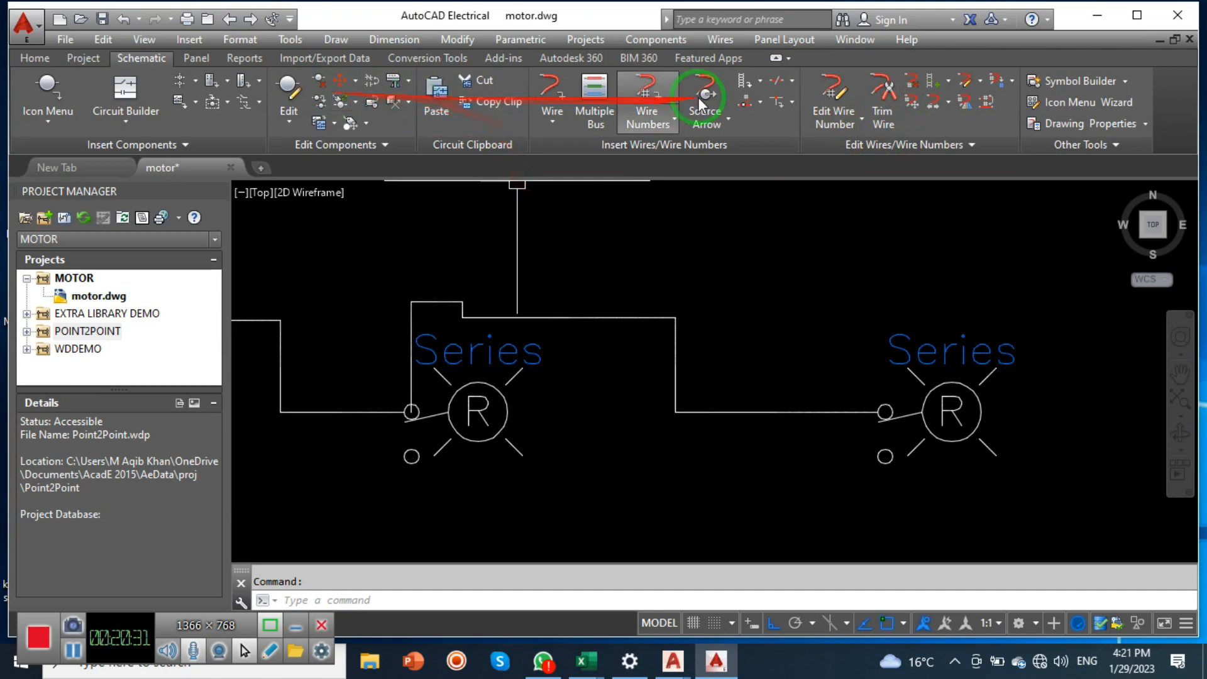
pyautogui.click(553, 94)
pyautogui.moveTo(941, 293); pyautogui.dragTo(750, 296, button='middle')
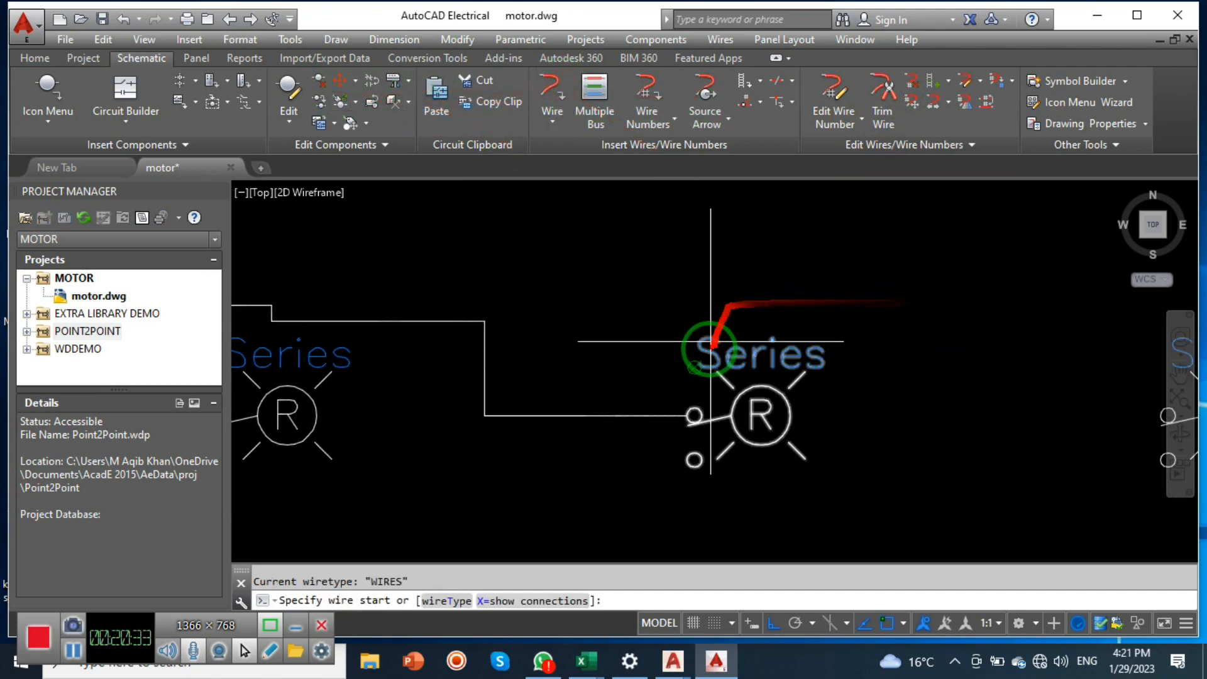
pyautogui.click(693, 415)
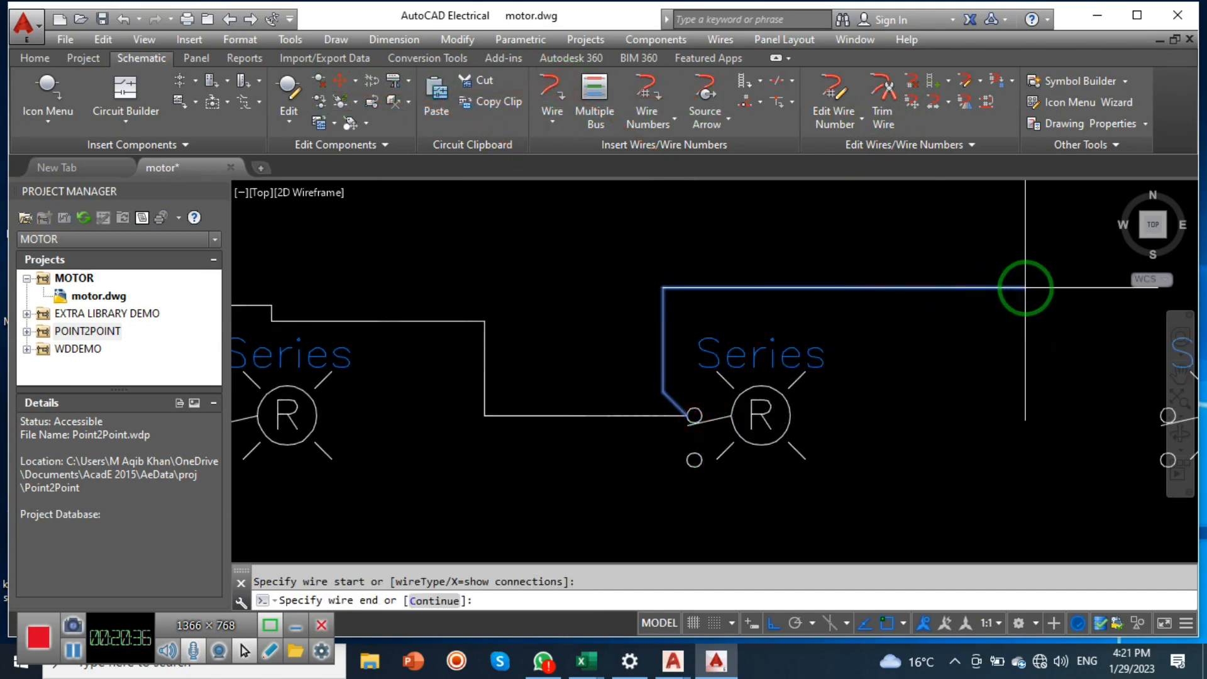
pyautogui.click(1055, 293)
pyautogui.moveTo(1055, 294); pyautogui.dragTo(729, 295, button='middle')
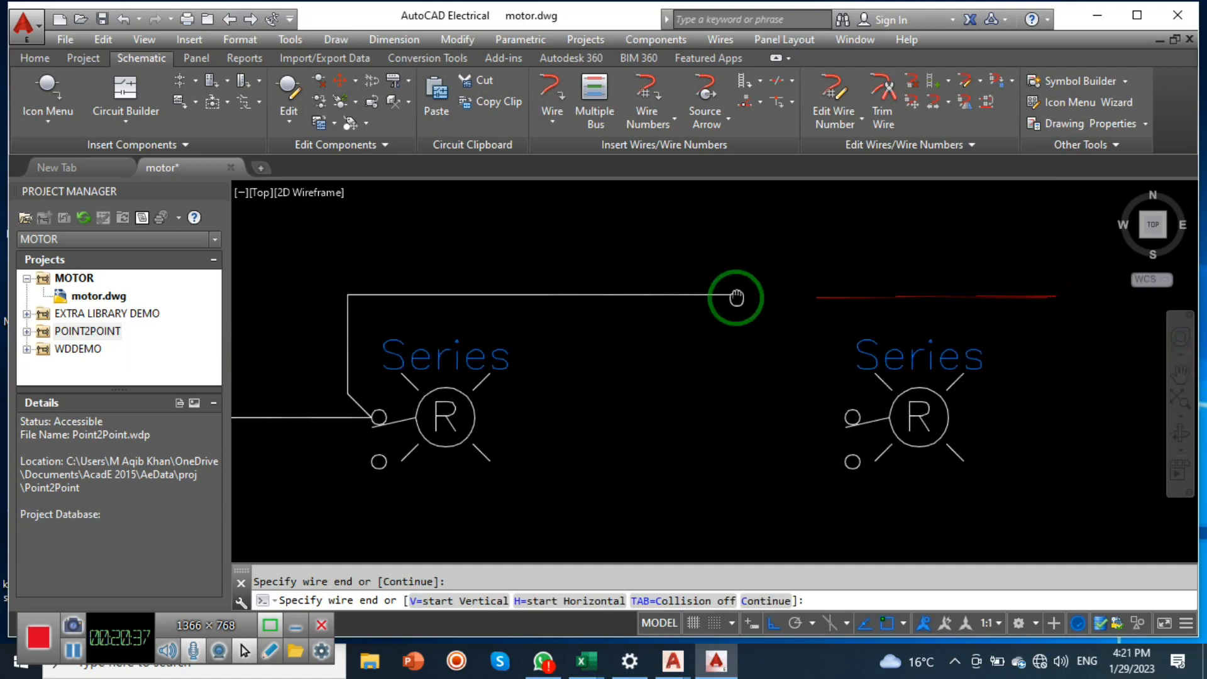
pyautogui.click(846, 411)
# Step: Draw a wire from the fifth pilot light's upper terminal, over its Series label, to the sixth pilot light's upper terminal
pyautogui.click(848, 416)
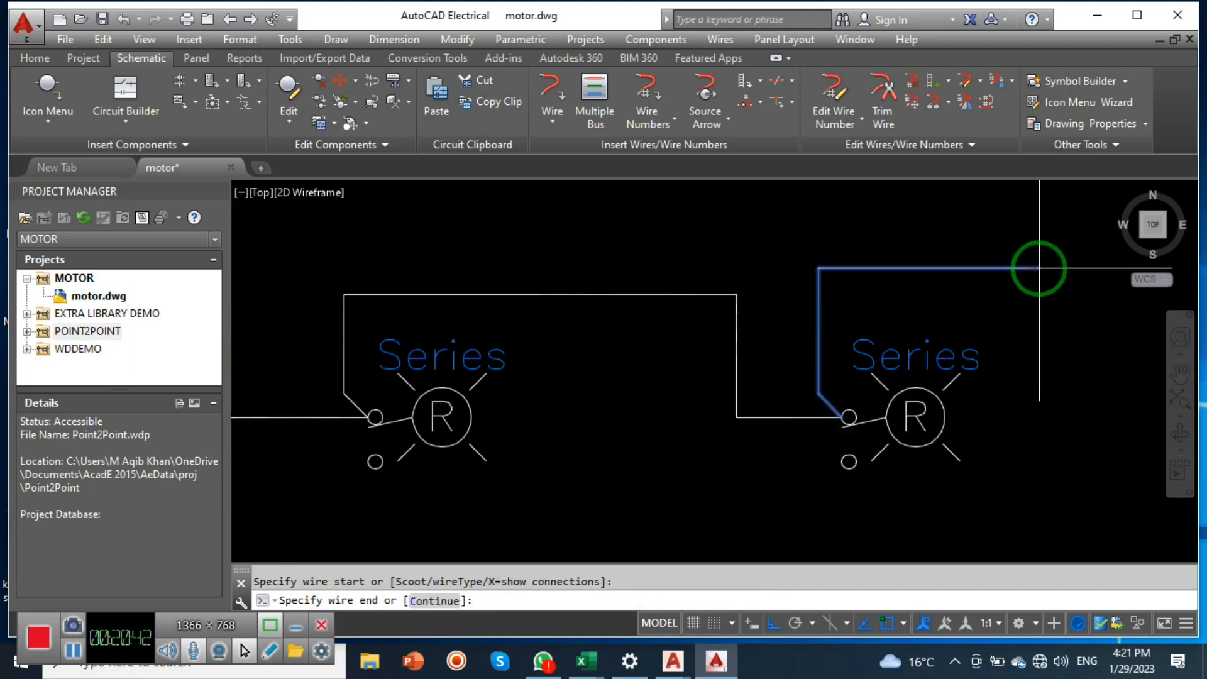
pyautogui.click(1030, 272)
pyautogui.click(869, 419)
# Step: Draw a wire from the sixth pilot light's upper terminal, over its Series label, to the seventh pilot light's upper terminal
pyautogui.scroll(-5, 765, 385)
pyautogui.scroll(4, 832, 350)
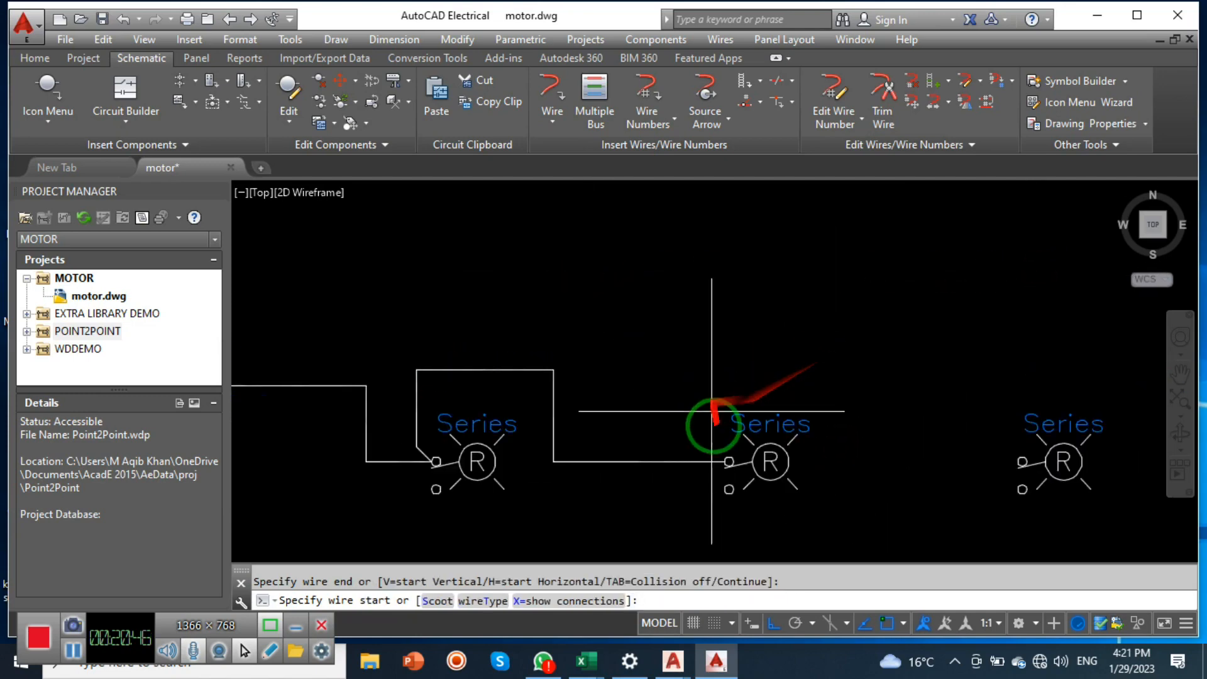
pyautogui.click(728, 463)
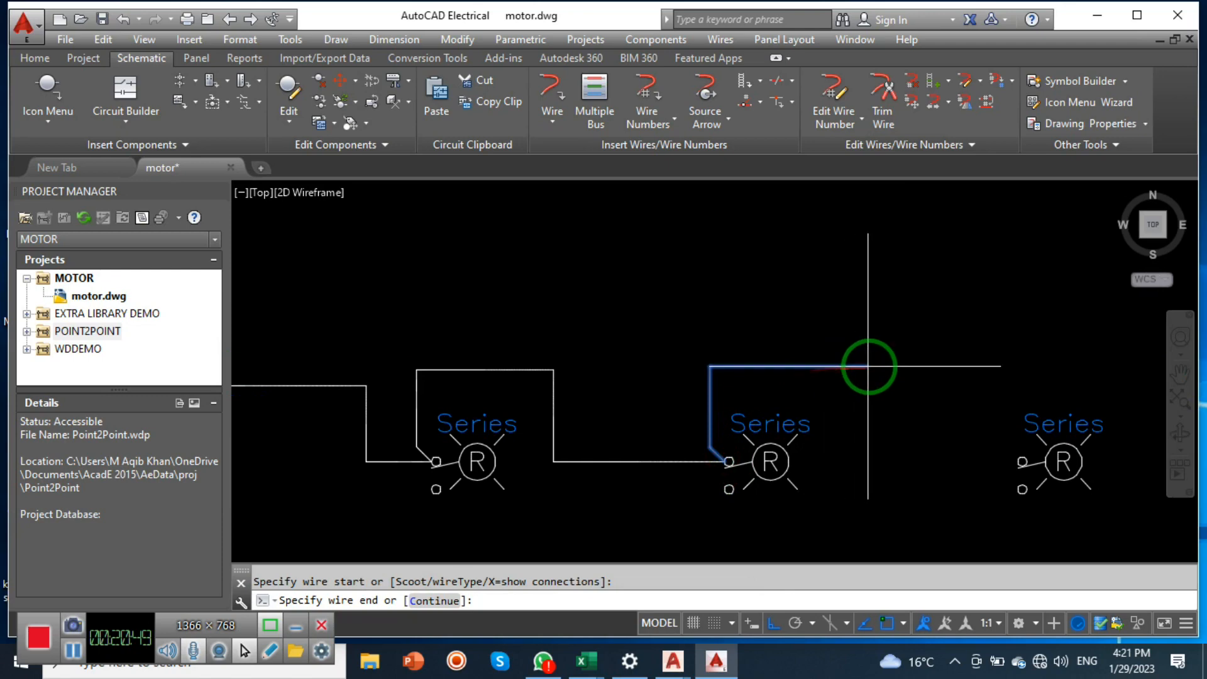
pyautogui.click(1016, 463)
# Step: Draw a wire from the seventh pilot light's upper terminal, over its Series label, to the eighth pilot light's upper terminal
pyautogui.scroll(2, 1015, 463)
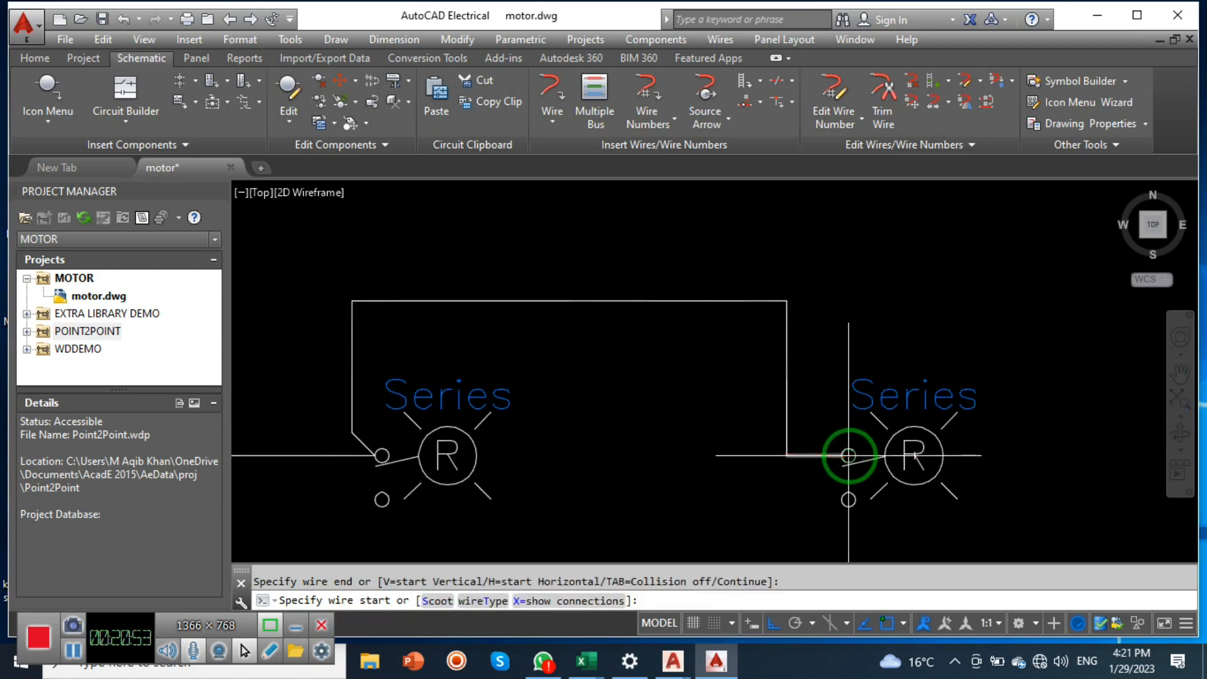
pyautogui.click(849, 455)
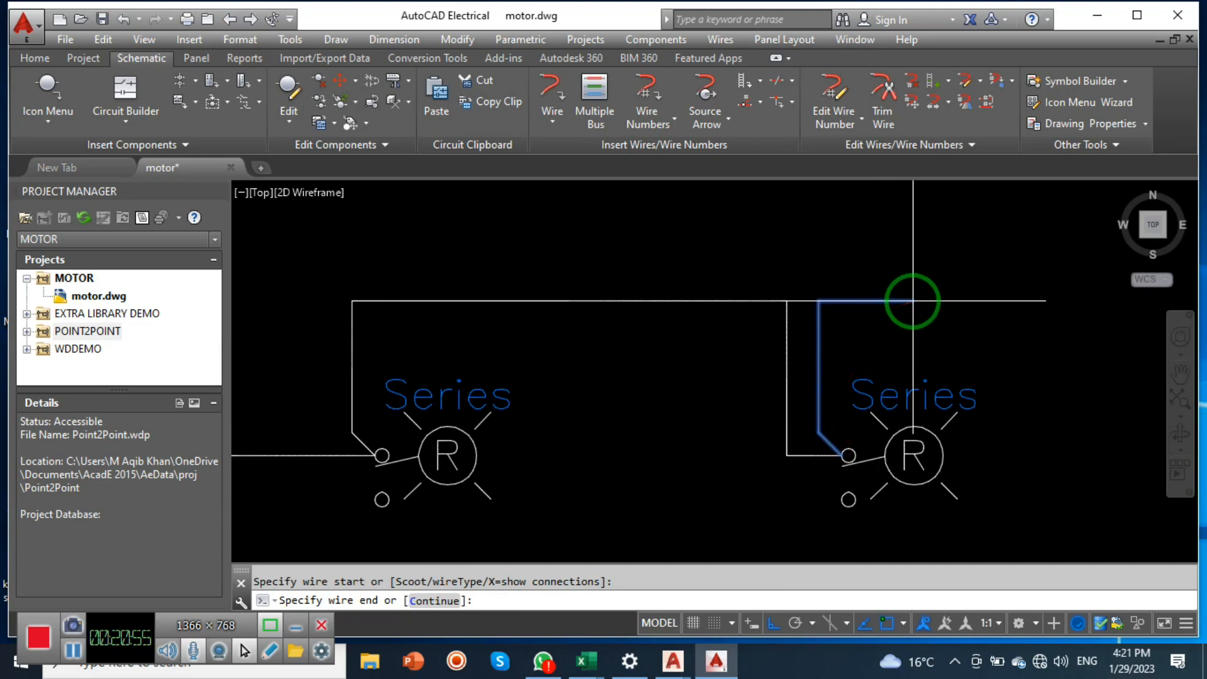
pyautogui.moveTo(943, 316); pyautogui.dragTo(604, 309, button='middle')
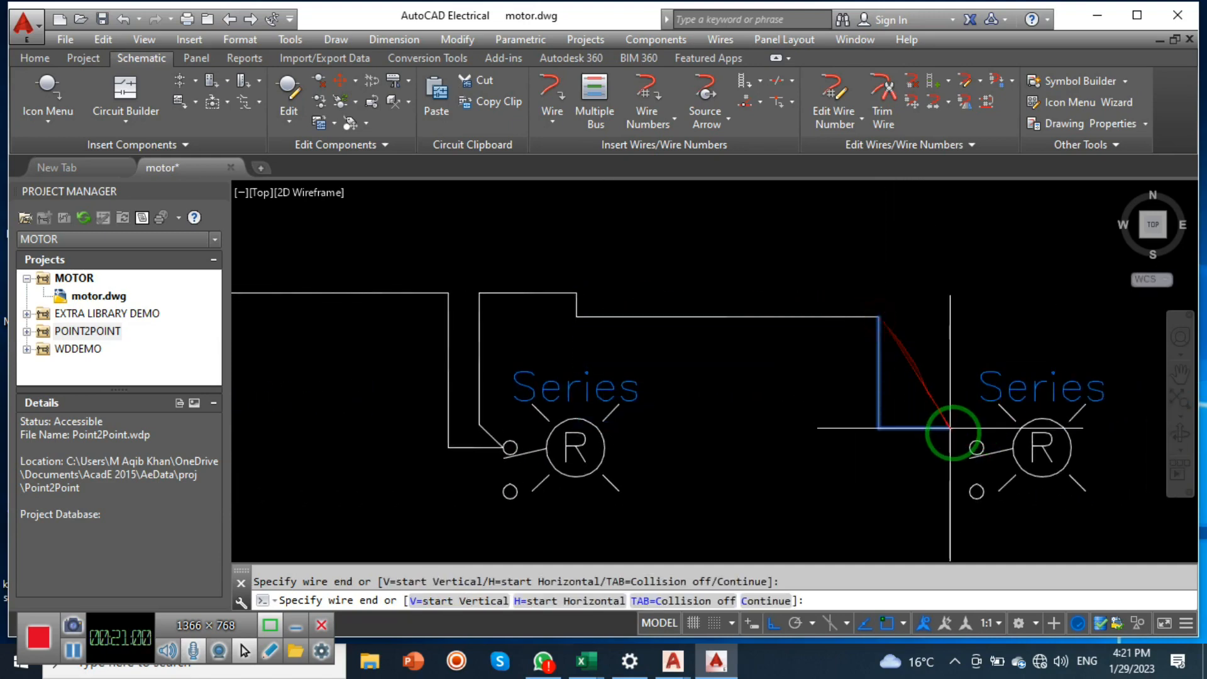
pyautogui.click(976, 447)
pyautogui.scroll(-5, 851, 396)
pyautogui.press('Escape')
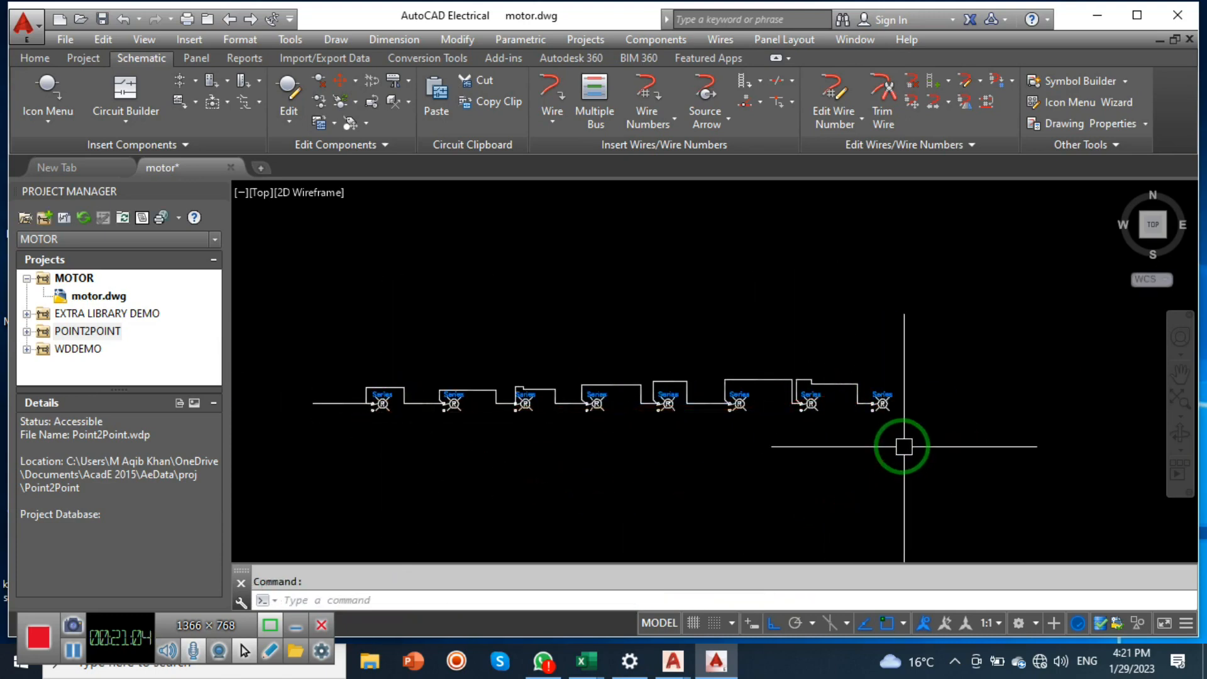
# Step: Try to draw a wire from the eighth pilot light's lower terminal to the seventh pilot light's lower terminal
pyautogui.scroll(2, 909, 437)
pyautogui.press('Return')
pyautogui.scroll(2, 902, 408)
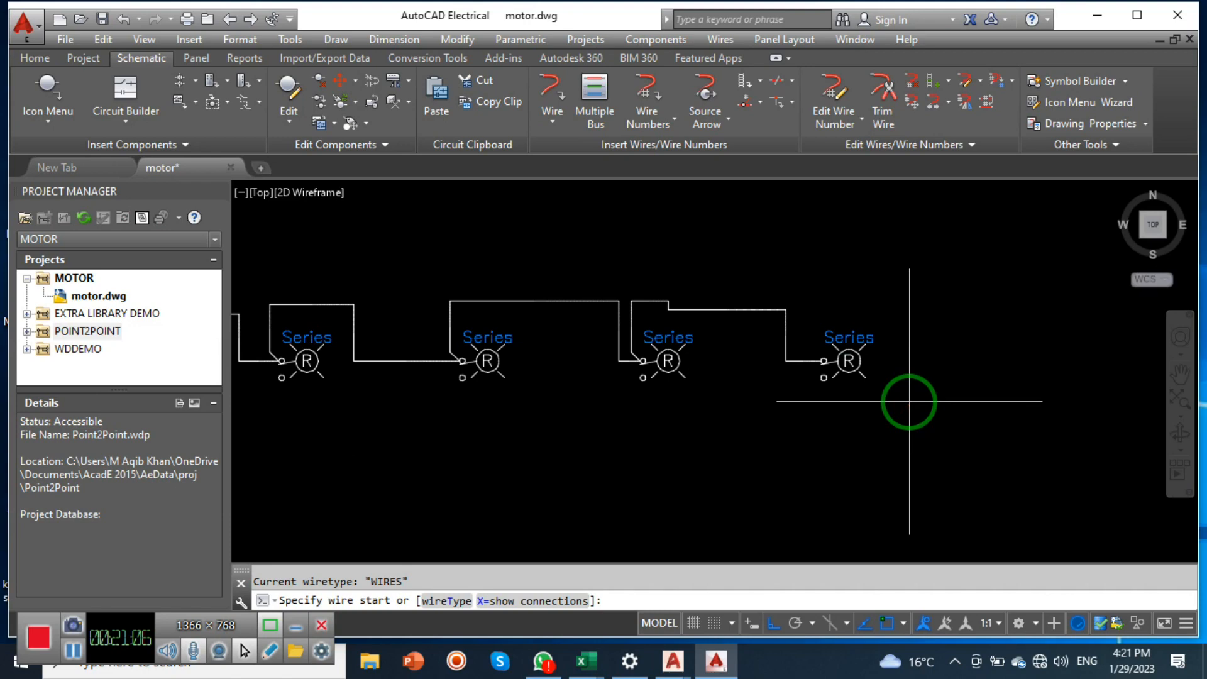
pyautogui.scroll(2, 907, 397)
pyautogui.scroll(4, 763, 396)
pyautogui.click(807, 343)
pyautogui.scroll(-4, 807, 343)
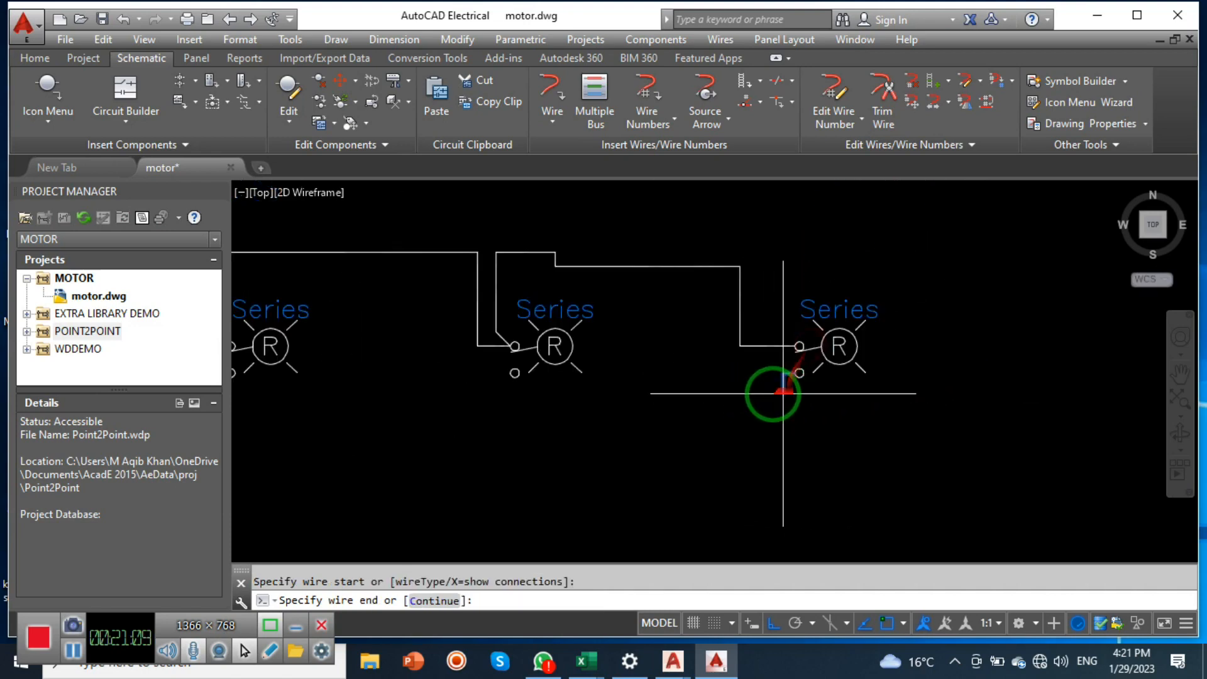
pyautogui.click(514, 372)
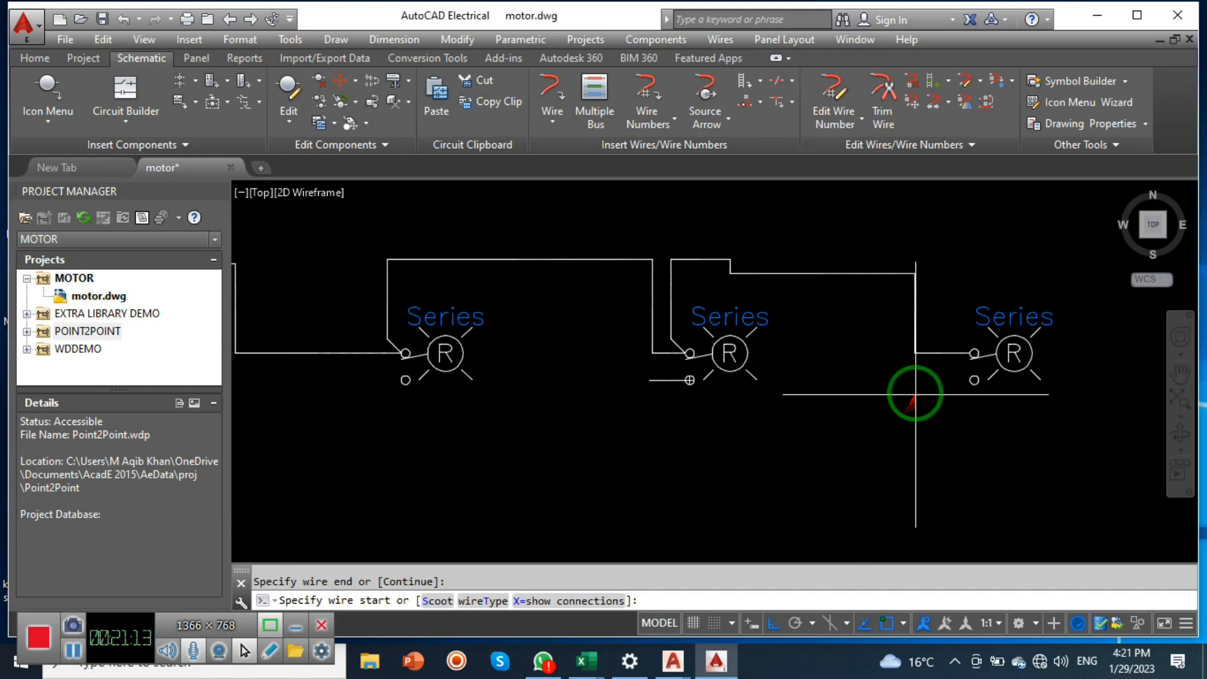
# Step: Draw another wire from the eighth pilot light's lower terminal, running below the lights, to the seventh pilot light's lower terminal
pyautogui.scroll(2, 915, 396)
pyautogui.press('Return')
pyautogui.press('Return')
pyautogui.click(1006, 376)
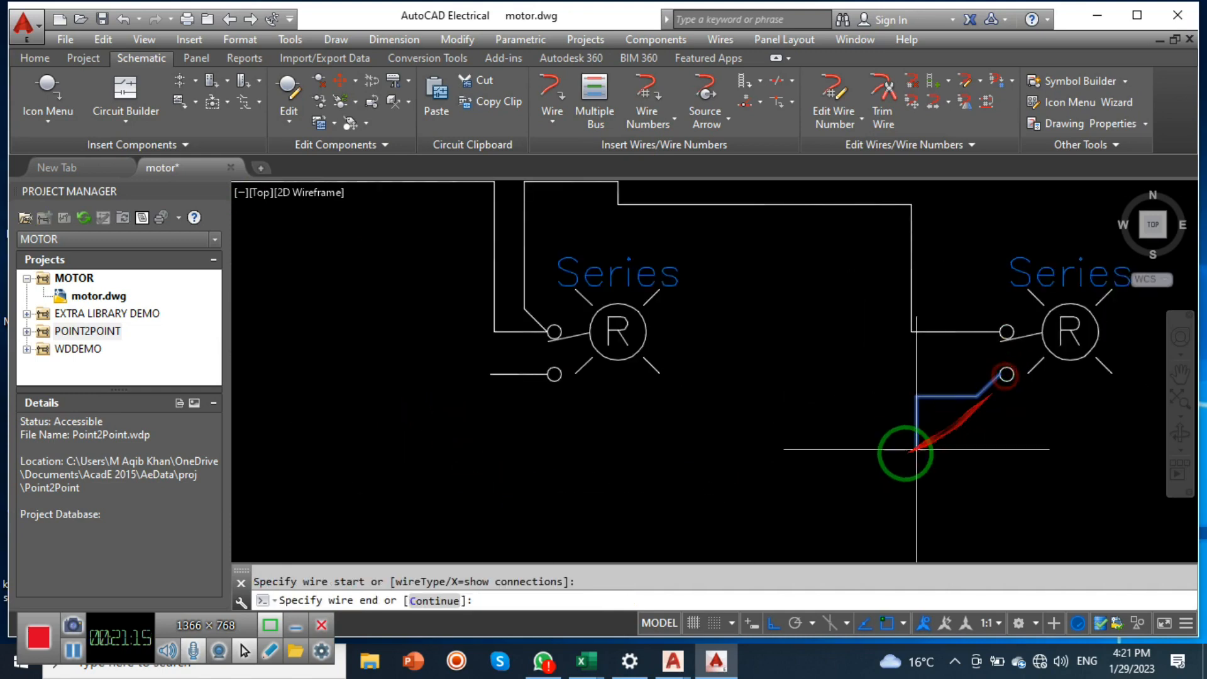
pyautogui.click(554, 376)
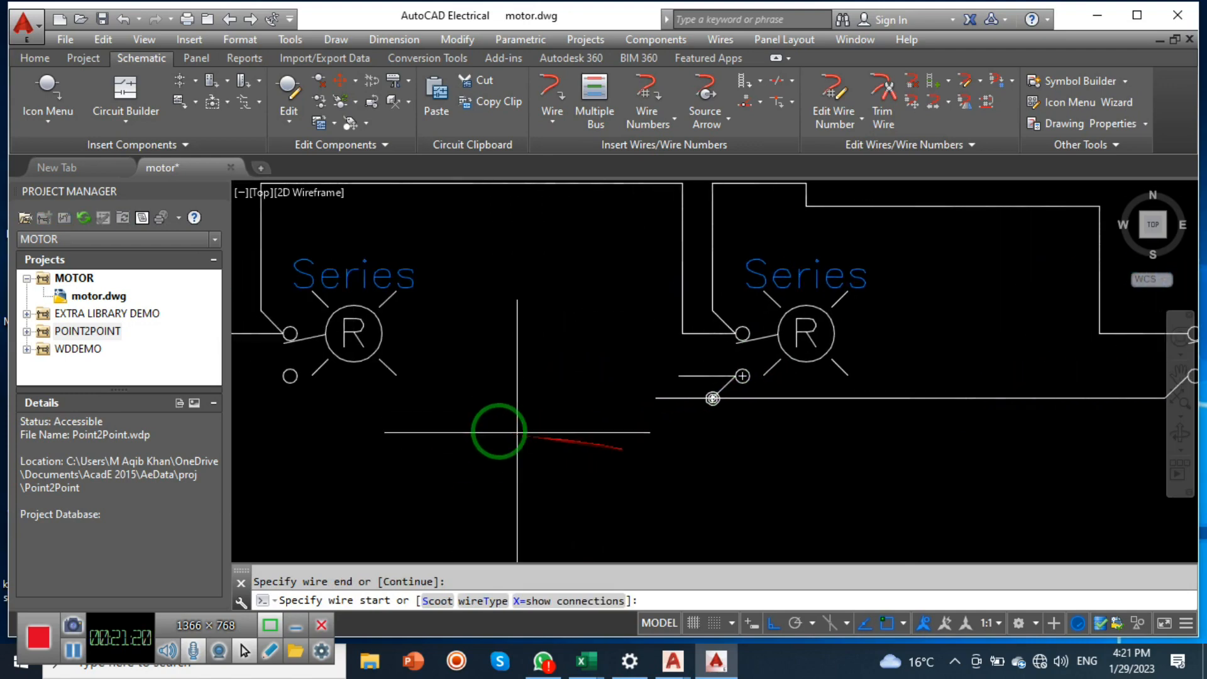
# Step: Erase the wires attached to the lower terminals of the seventh and eighth pilot lights
pyautogui.click(286, 380)
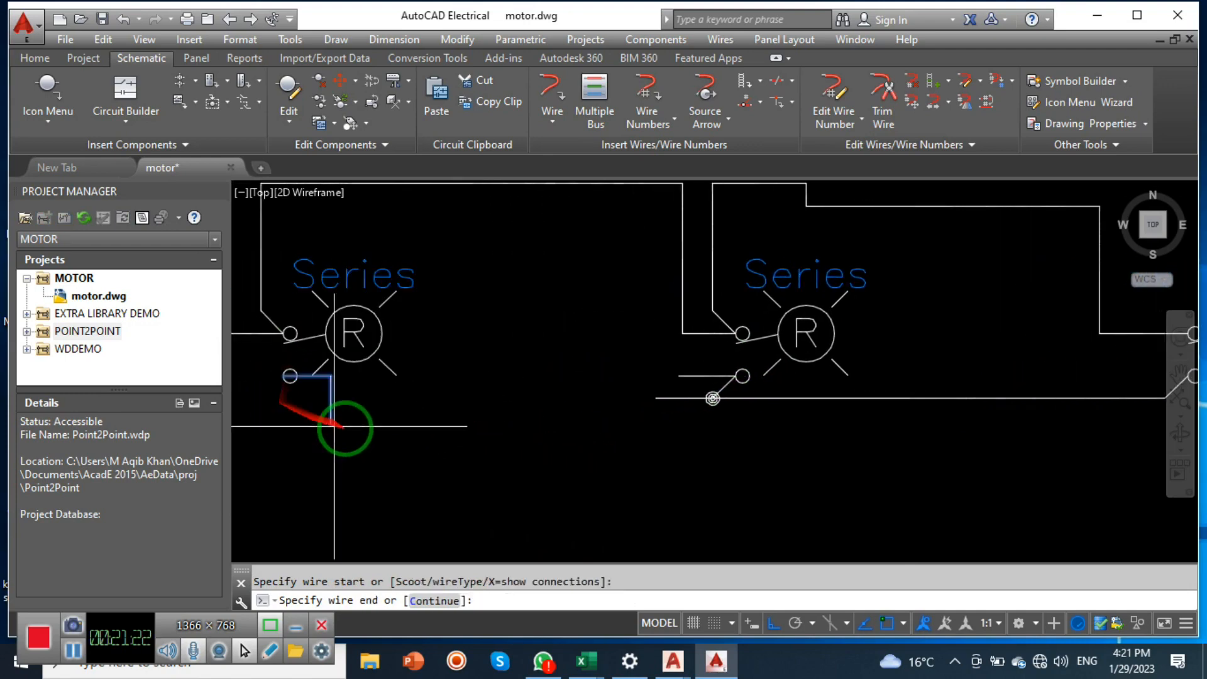
pyautogui.press('Escape')
pyautogui.moveTo(308, 424); pyautogui.dragTo(385, 427, button='middle')
pyautogui.click(761, 405)
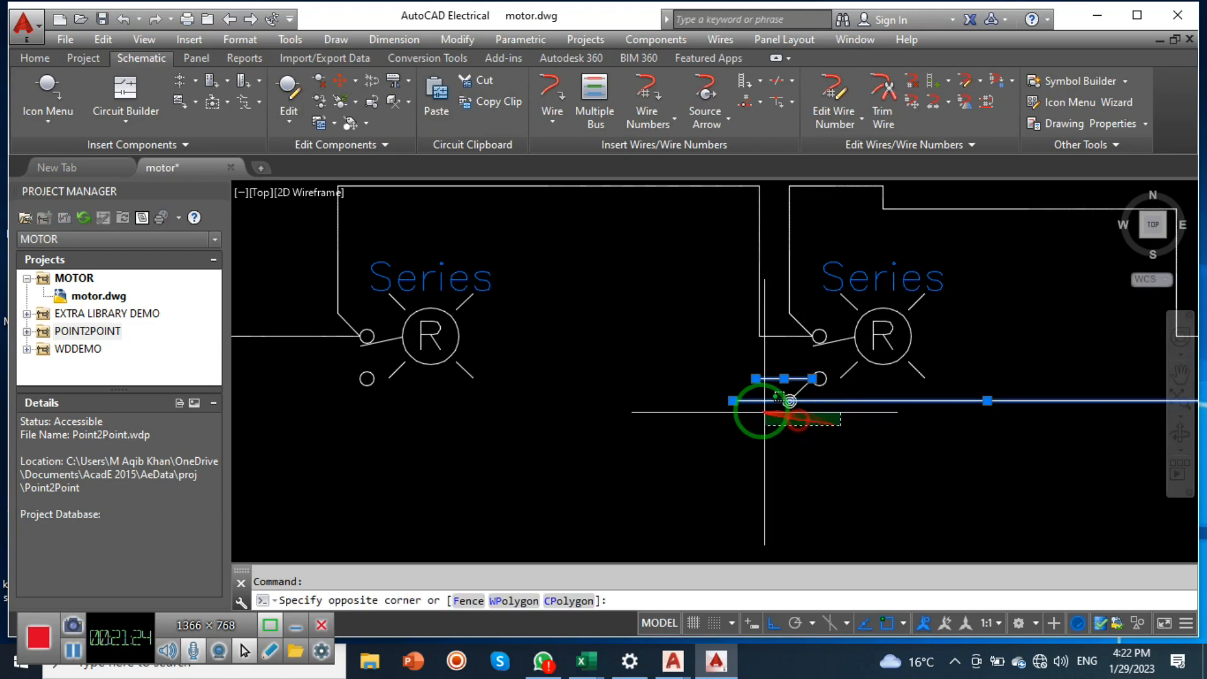
pyautogui.click(706, 485)
pyautogui.write('e')
pyautogui.press('Return')
pyautogui.moveTo(790, 463); pyautogui.dragTo(602, 453, button='middle')
pyautogui.scroll(-2, 601, 452)
pyautogui.scroll(2, 880, 434)
pyautogui.click(878, 417)
pyautogui.press('Delete')
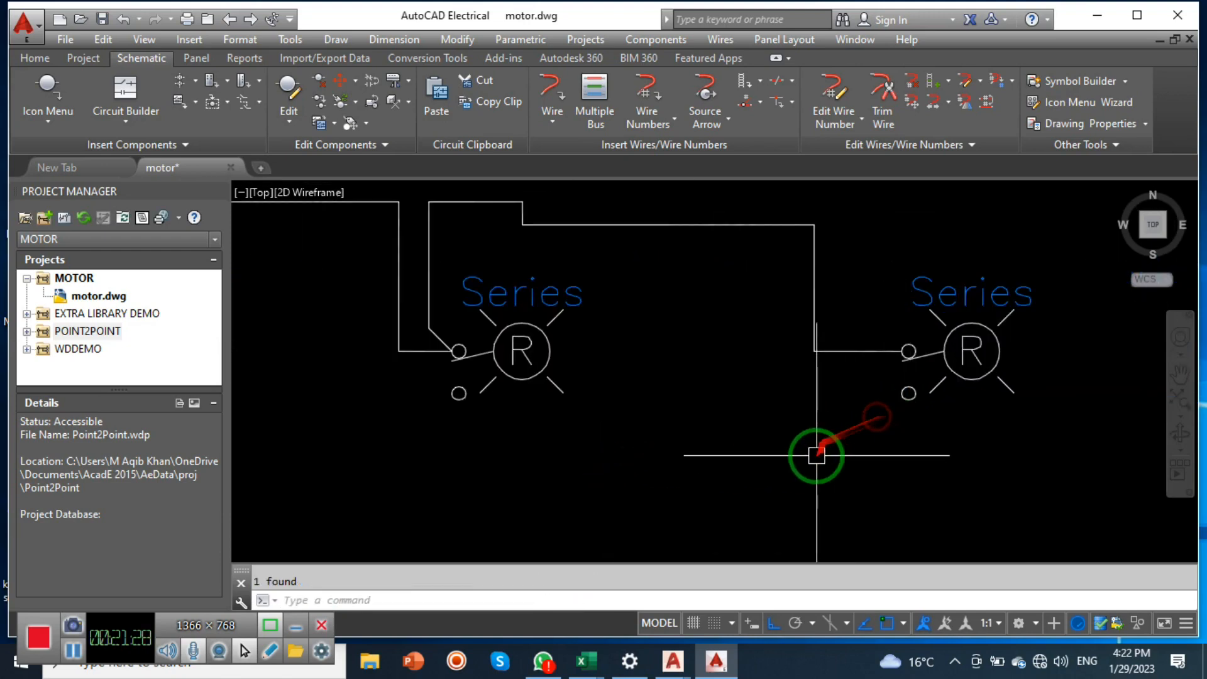
# Step: Draw one long horizontal wire below all eight pilot lights, from beyond the eighth light to before the first
pyautogui.click(551, 94)
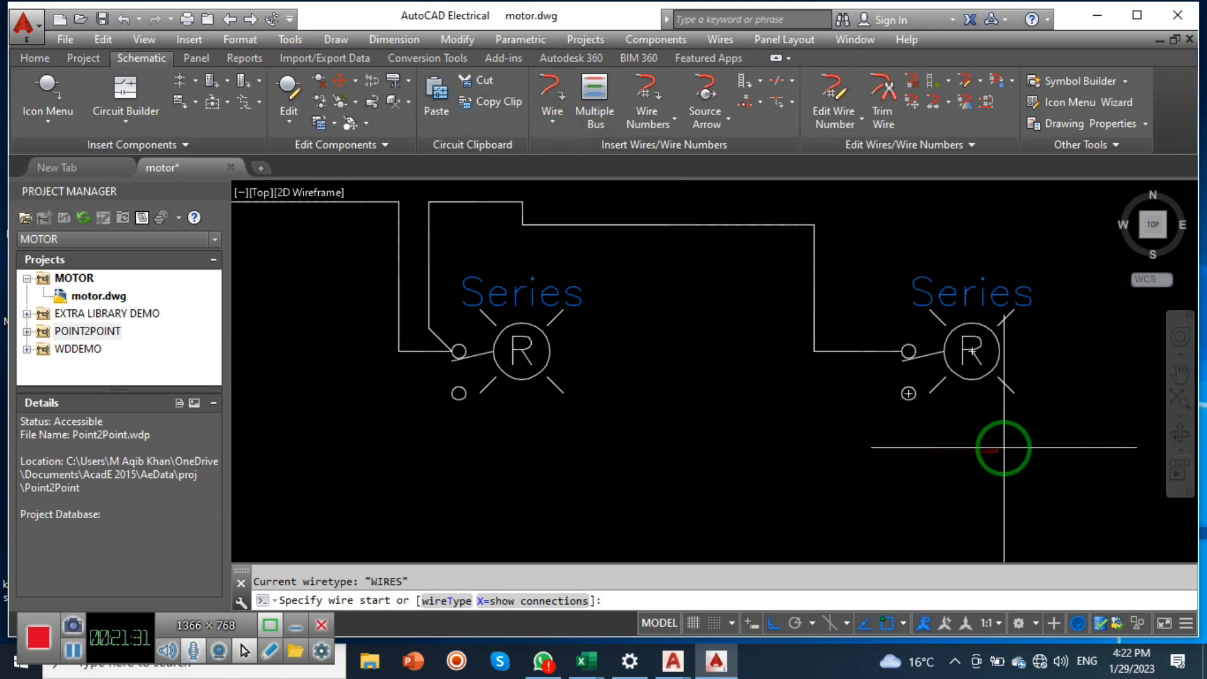
pyautogui.click(1044, 427)
pyautogui.scroll(-6, 943, 434)
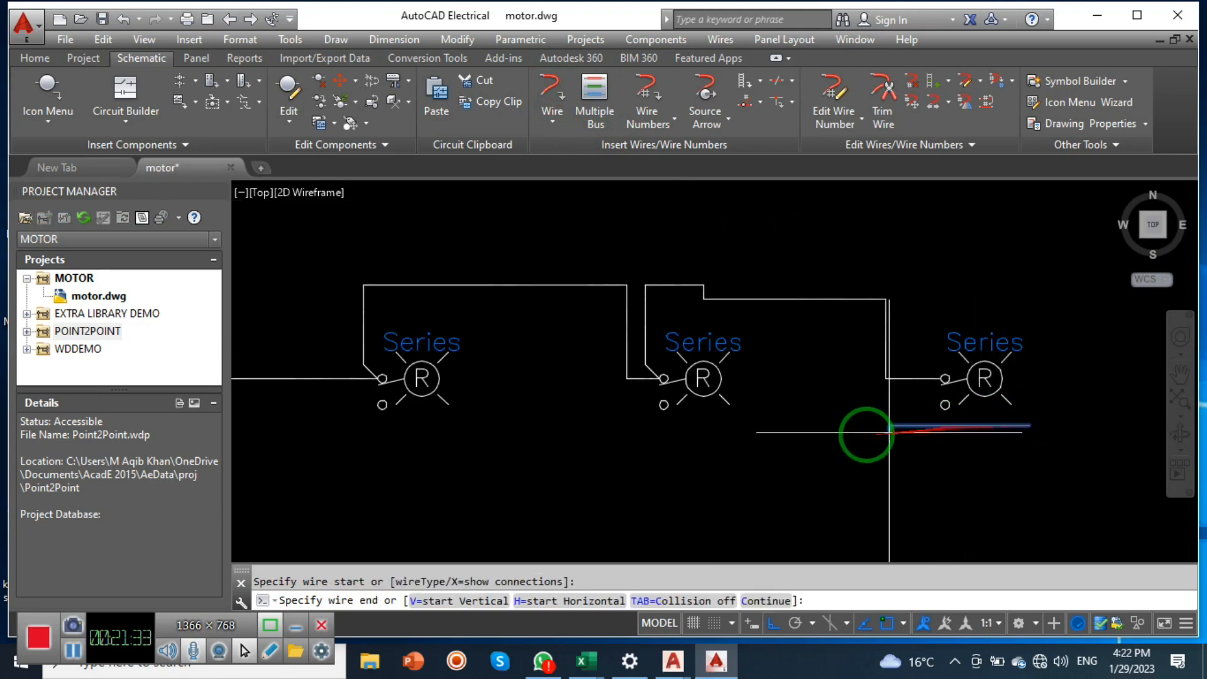
pyautogui.scroll(3, 636, 417)
pyautogui.press('Escape')
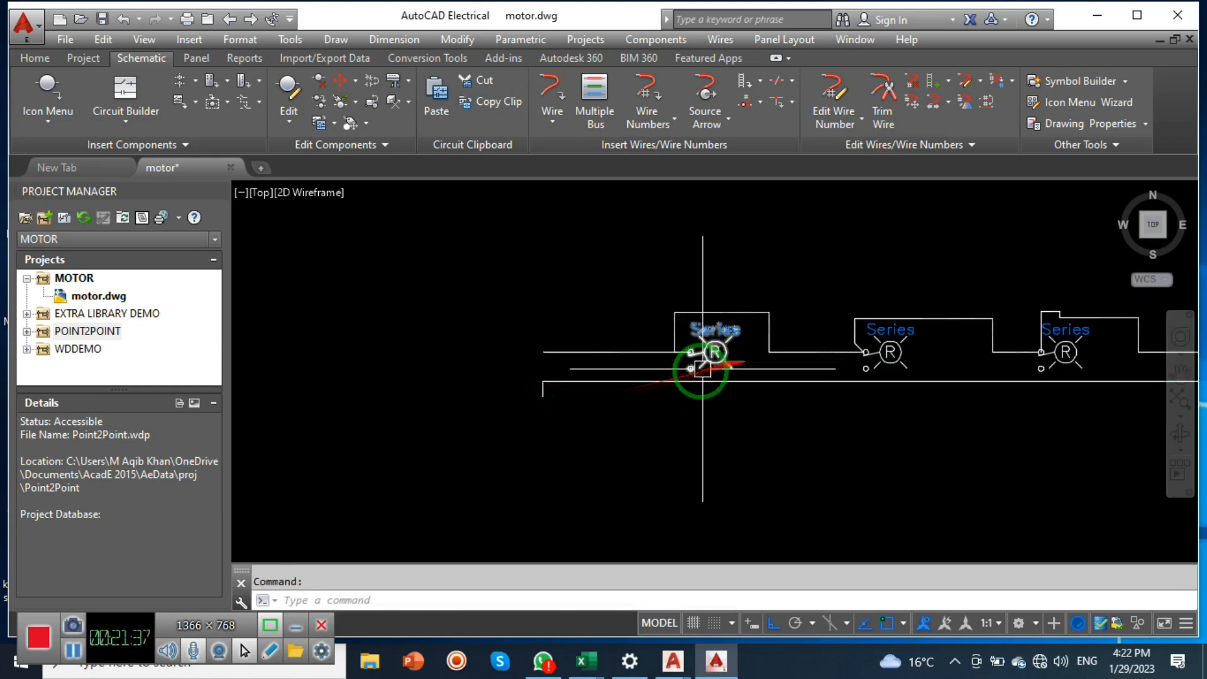
# Step: Wire the lower terminals of the first and second pilot lights down to the long horizontal wire
pyautogui.scroll(6, 703, 369)
pyautogui.press('Return')
pyautogui.click(652, 361)
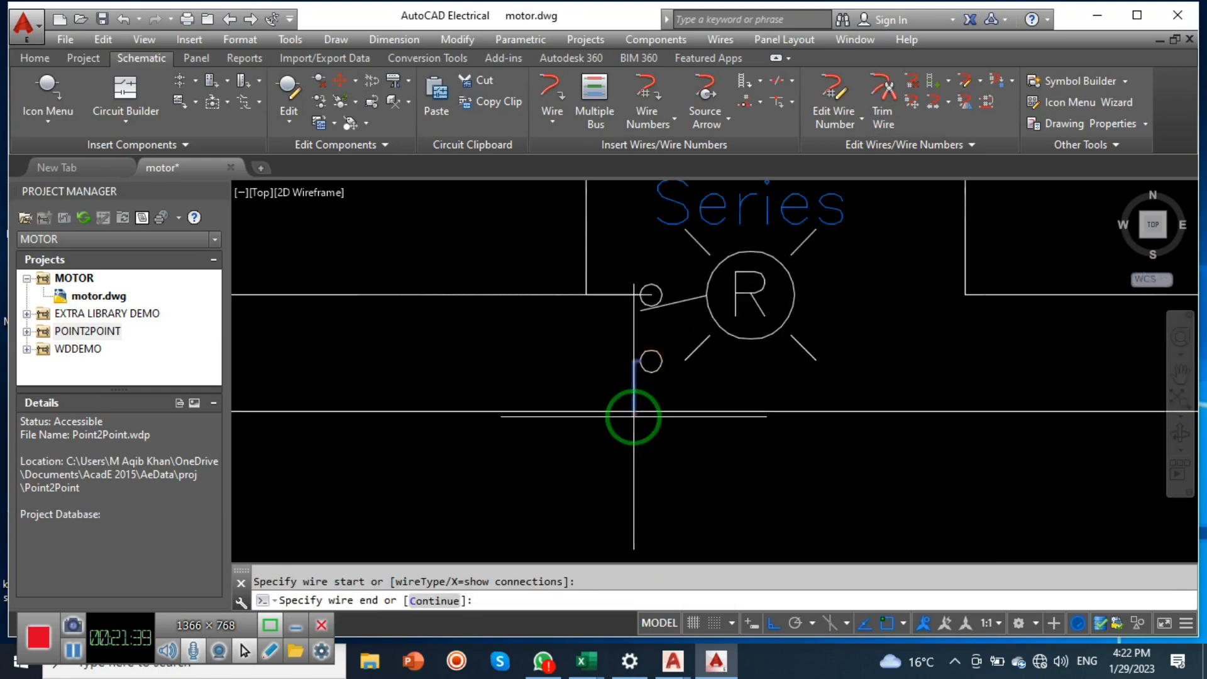
pyautogui.click(639, 411)
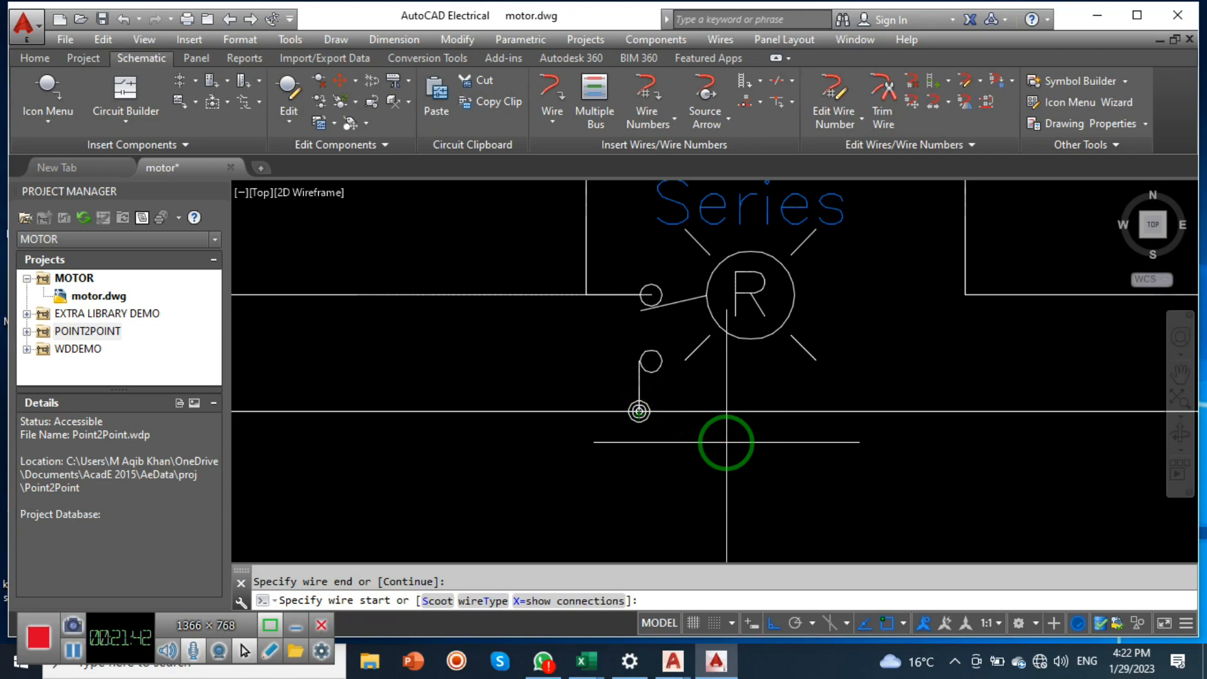
pyautogui.moveTo(765, 443); pyautogui.dragTo(767, 451, button='middle')
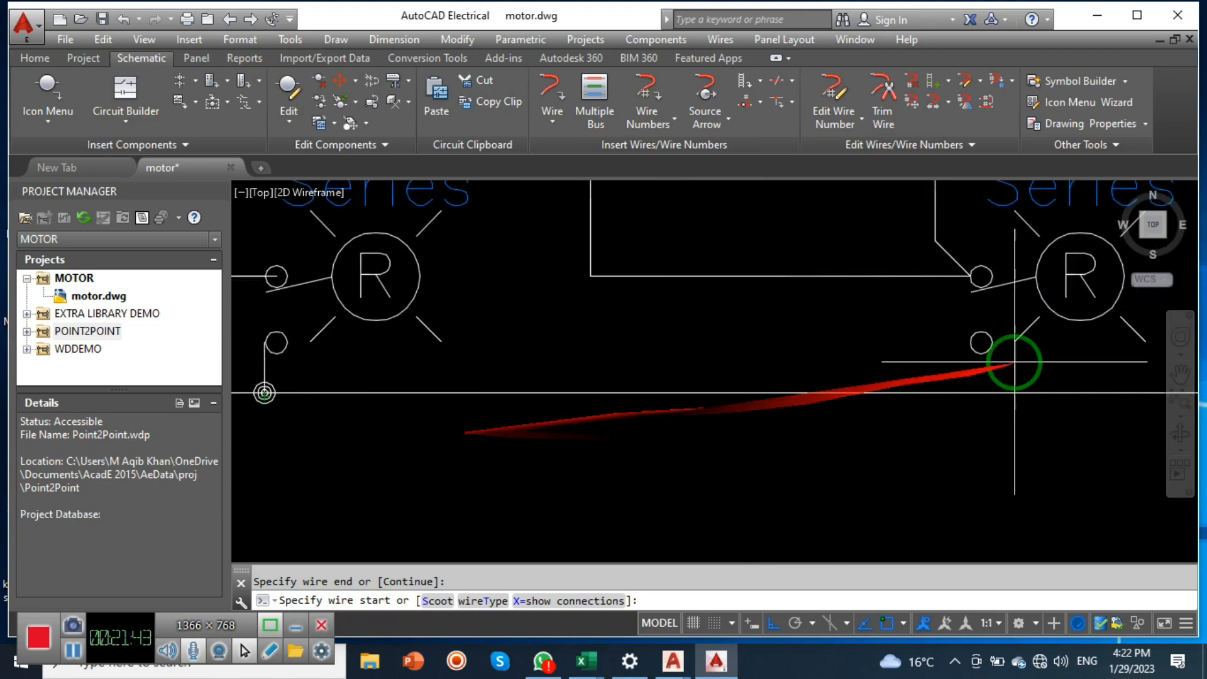
pyautogui.click(981, 343)
pyautogui.click(983, 393)
# Step: Wire the lower terminals of the third and fourth pilot lights down to the long horizontal wire
pyautogui.scroll(-1, 1046, 398)
pyautogui.scroll(-1, 463, 377)
pyautogui.scroll(3, 882, 330)
pyautogui.click(857, 315)
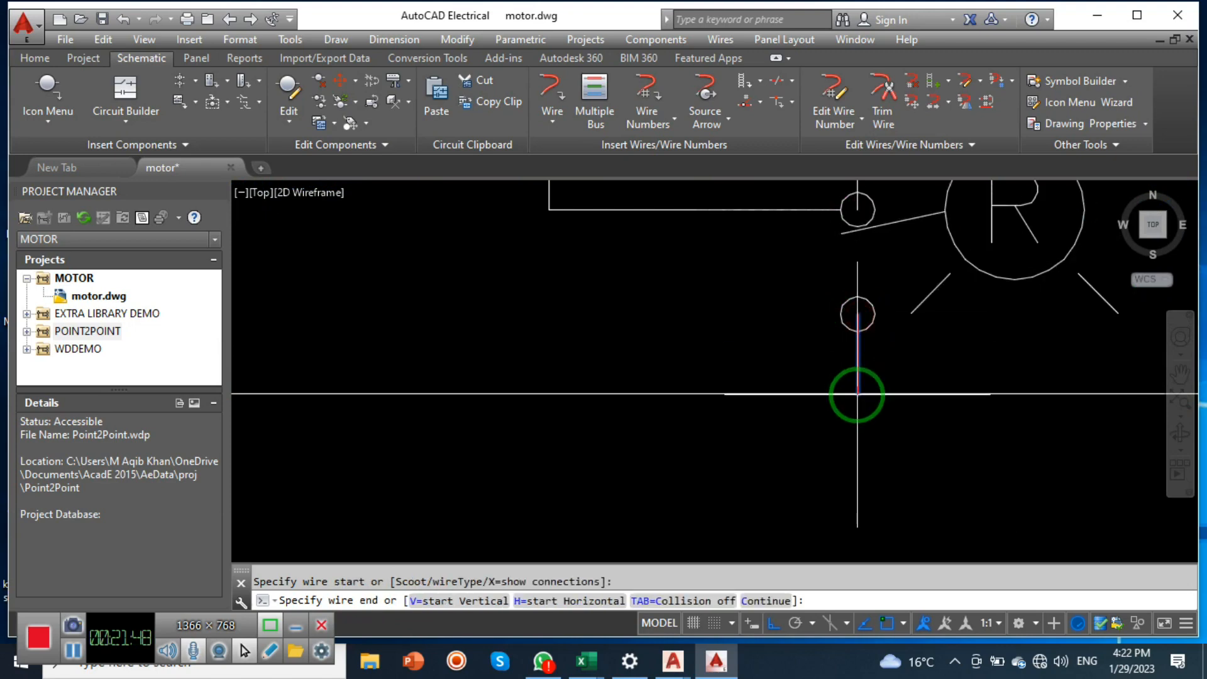
pyautogui.click(857, 394)
pyautogui.scroll(-3, 989, 395)
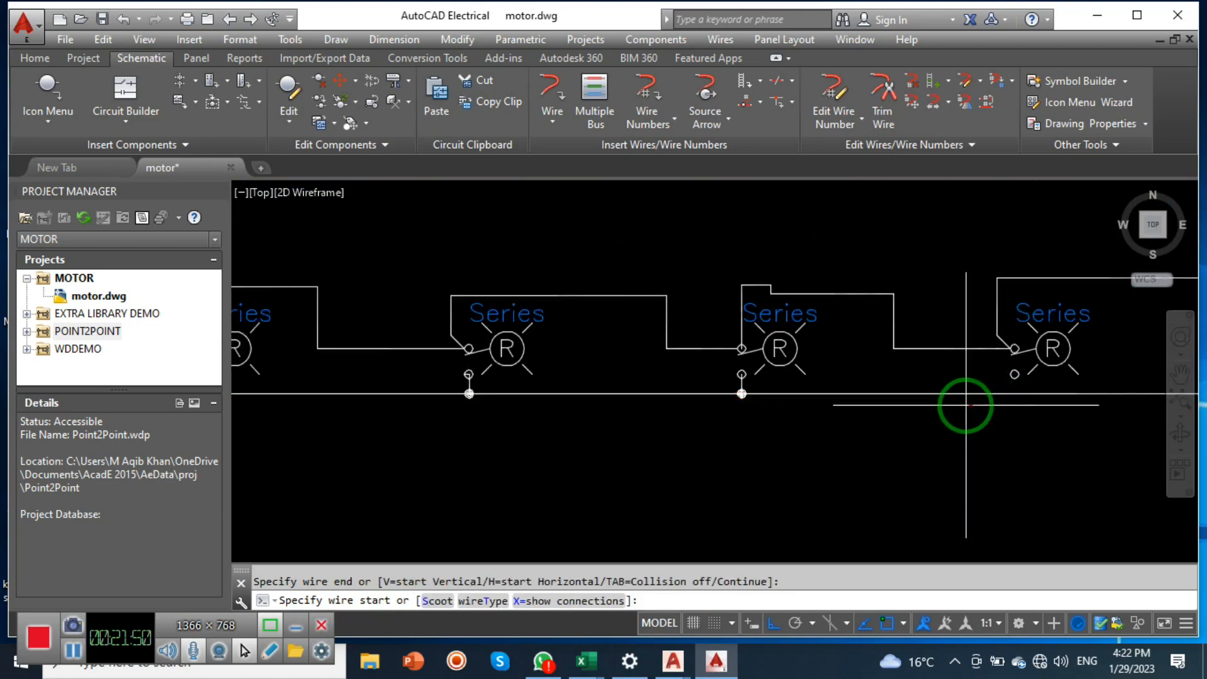
pyautogui.scroll(3, 1064, 393)
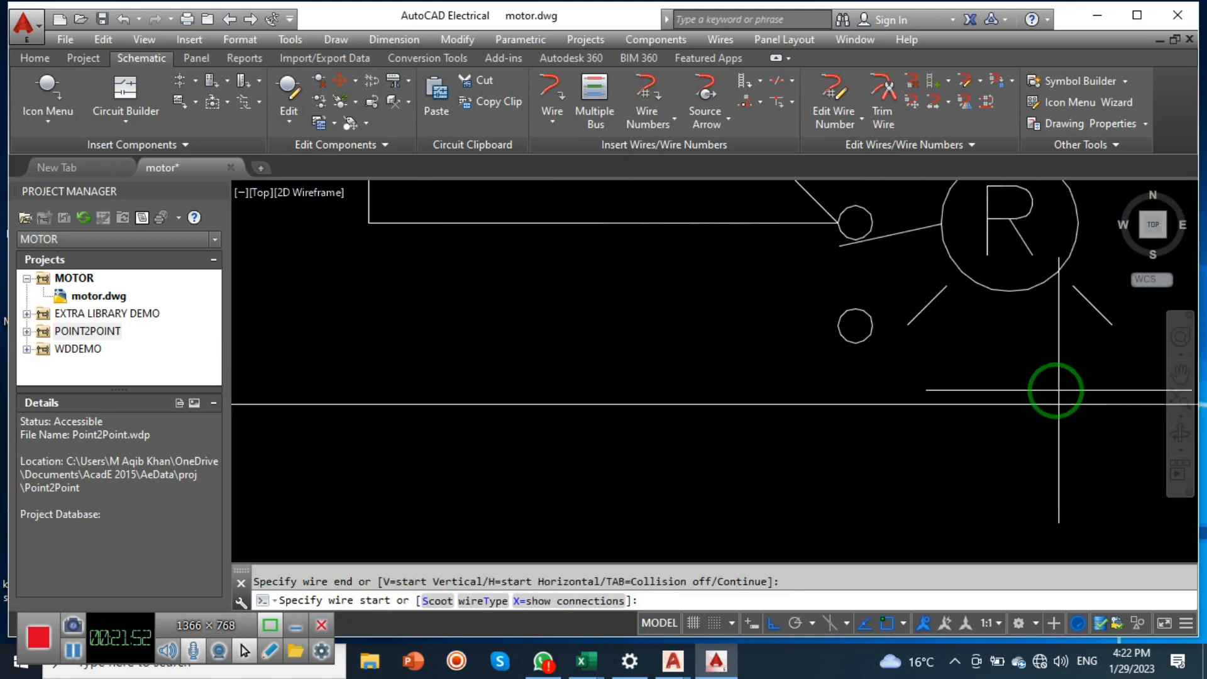
pyautogui.click(856, 326)
pyautogui.click(856, 404)
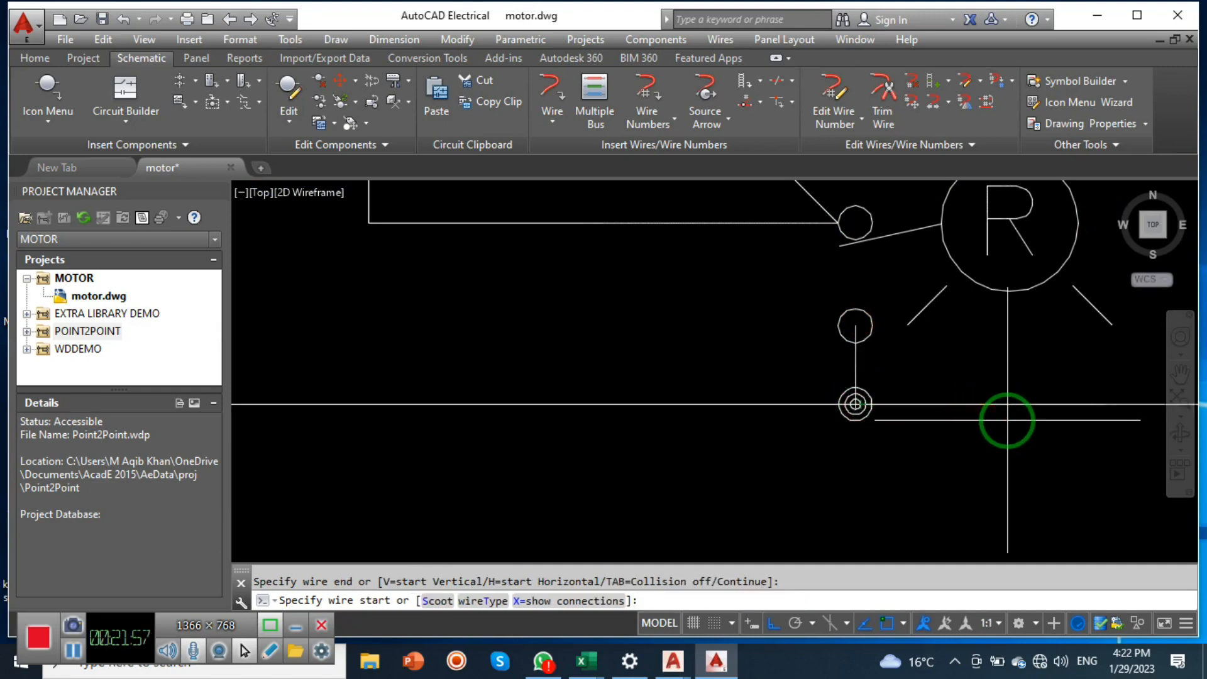
# Step: Wire the lower terminals of the fifth and sixth pilot lights down to the long horizontal wire
pyautogui.scroll(5, 905, 420)
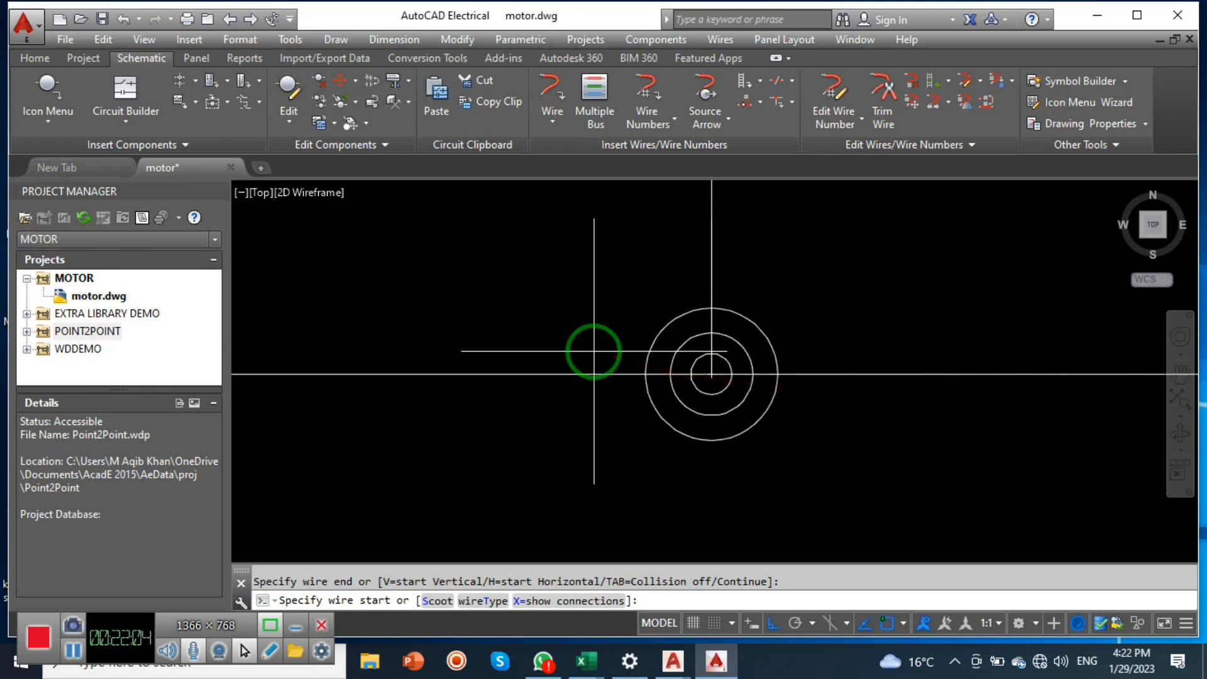
pyautogui.scroll(-5, 669, 364)
pyautogui.scroll(6, 881, 342)
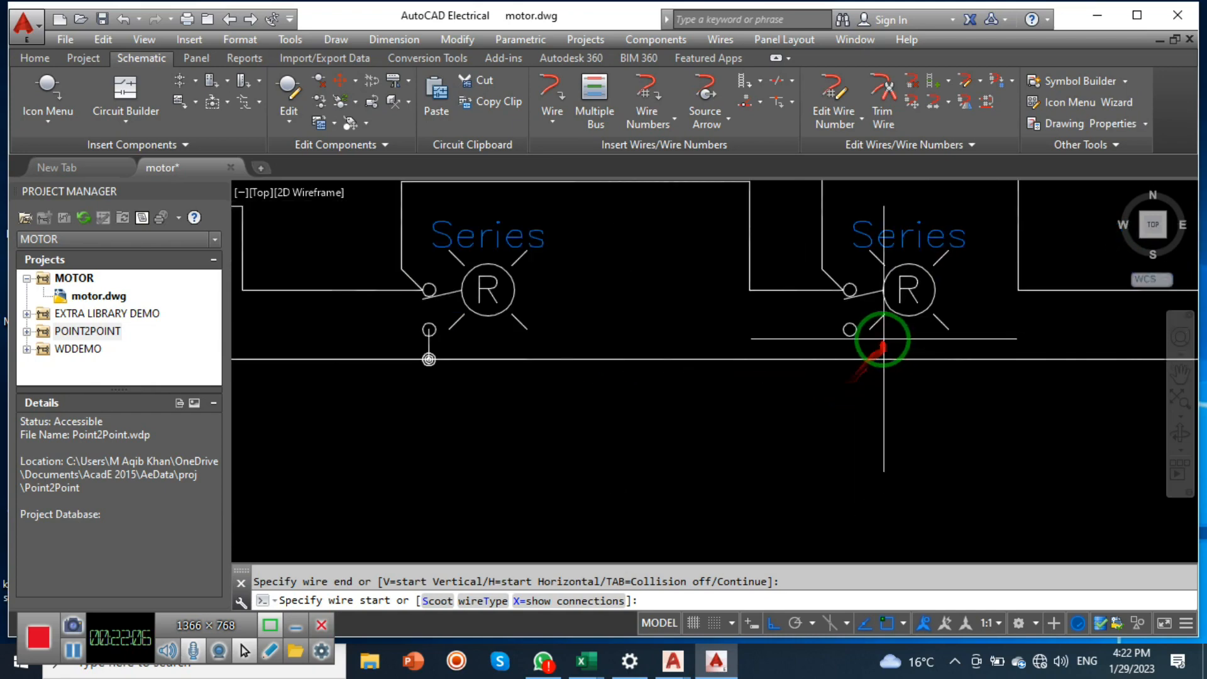
pyautogui.click(795, 317)
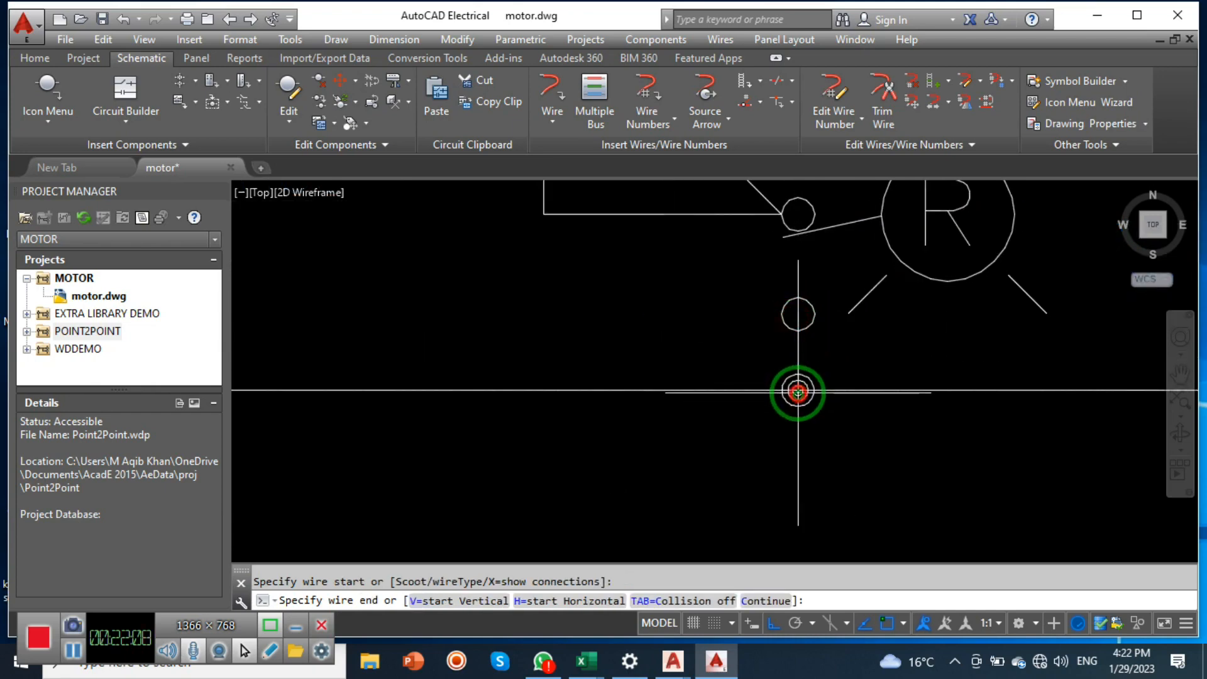
pyautogui.click(797, 393)
pyautogui.scroll(-6, 728, 399)
pyautogui.scroll(4, 838, 377)
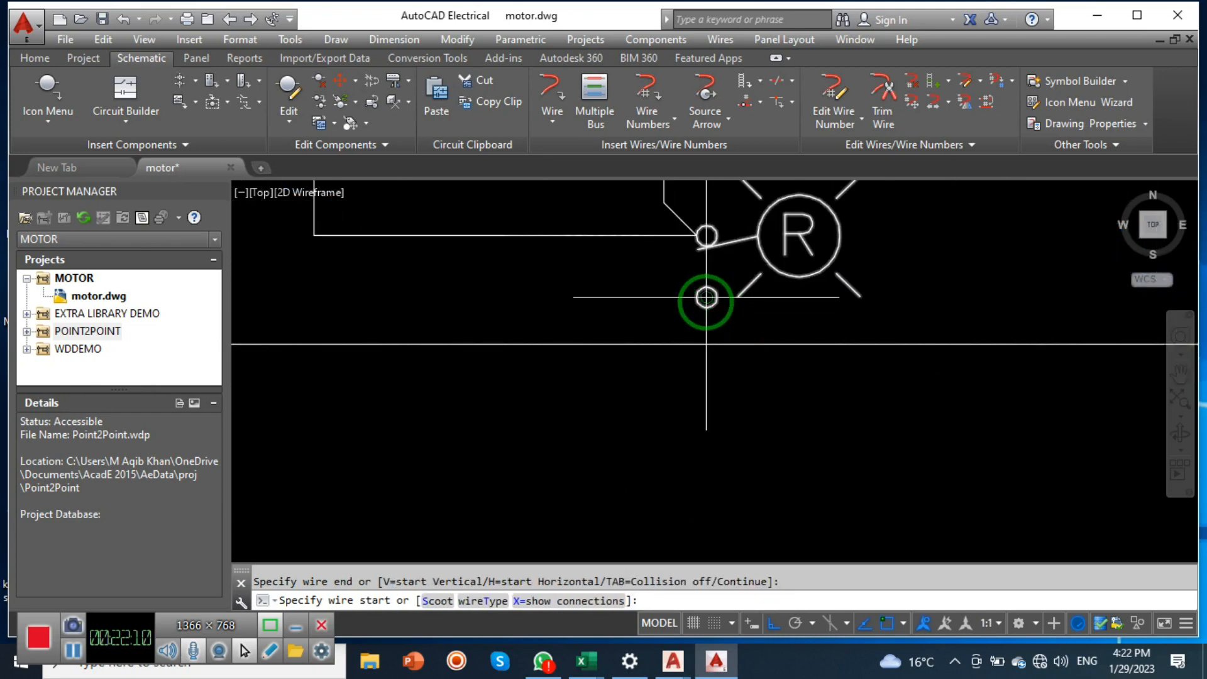
pyautogui.click(706, 297)
pyautogui.click(703, 344)
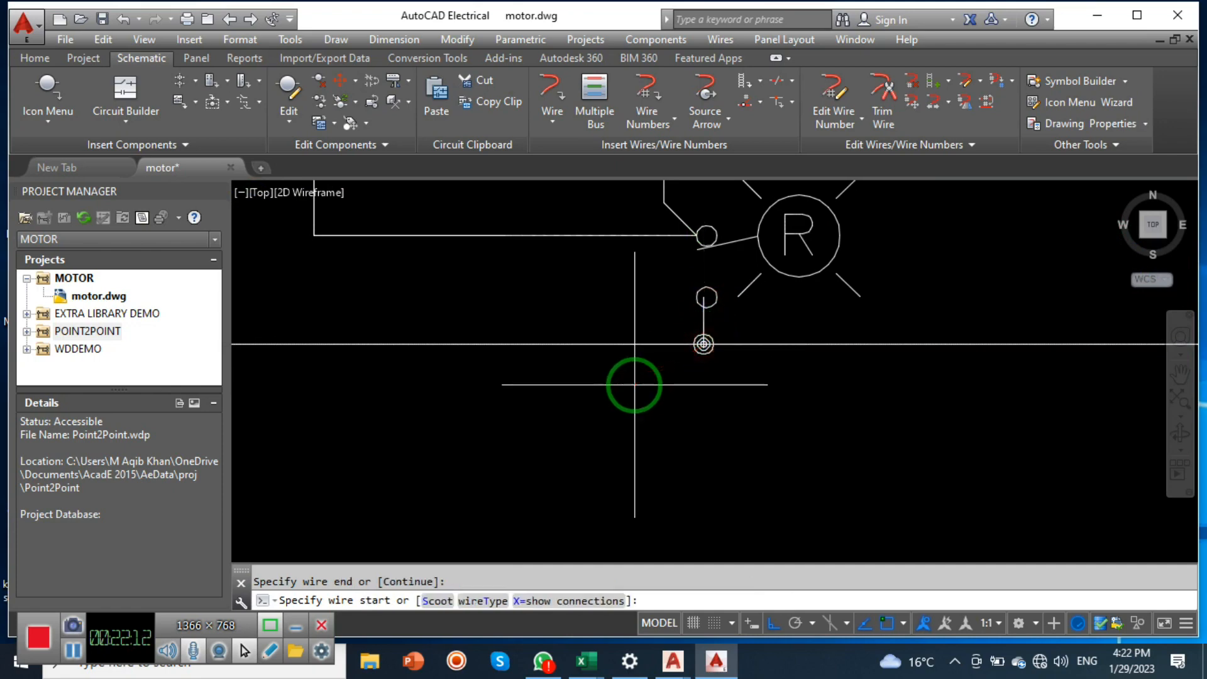
# Step: Wire the lower terminals of the seventh and eighth pilot lights down to the long horizontal wire and end the Wire command
pyautogui.scroll(-5, 822, 371)
pyautogui.scroll(4, 784, 345)
pyautogui.scroll(2, 758, 337)
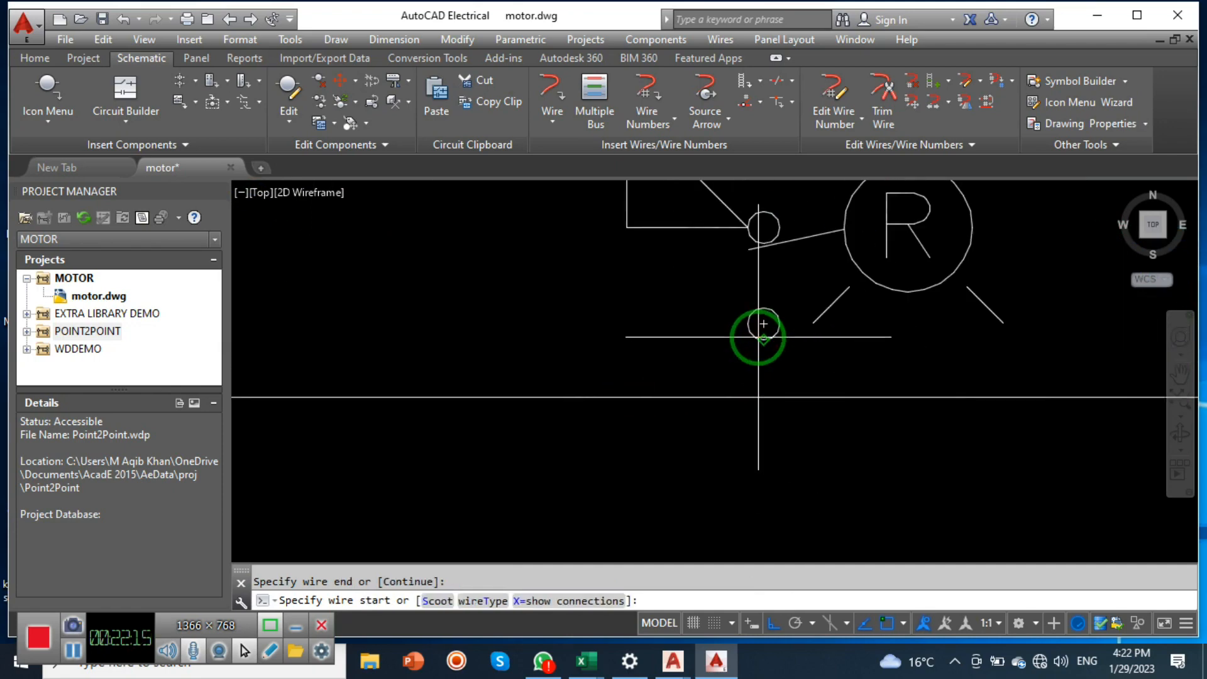
pyautogui.click(759, 336)
pyautogui.click(760, 398)
pyautogui.scroll(-5, 744, 377)
pyautogui.scroll(4, 854, 376)
pyautogui.click(762, 326)
pyautogui.click(760, 370)
pyautogui.scroll(-5, 793, 383)
pyautogui.press('Escape')
pyautogui.press('Escape')
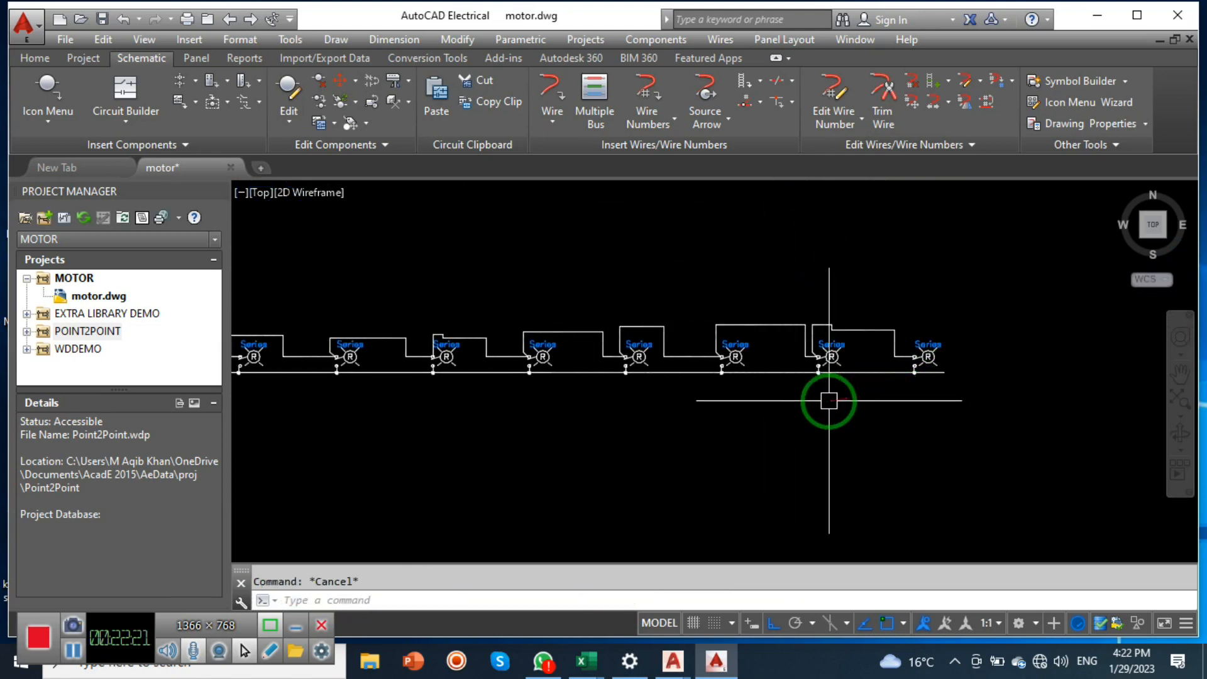
pyautogui.scroll(-3, 835, 398)
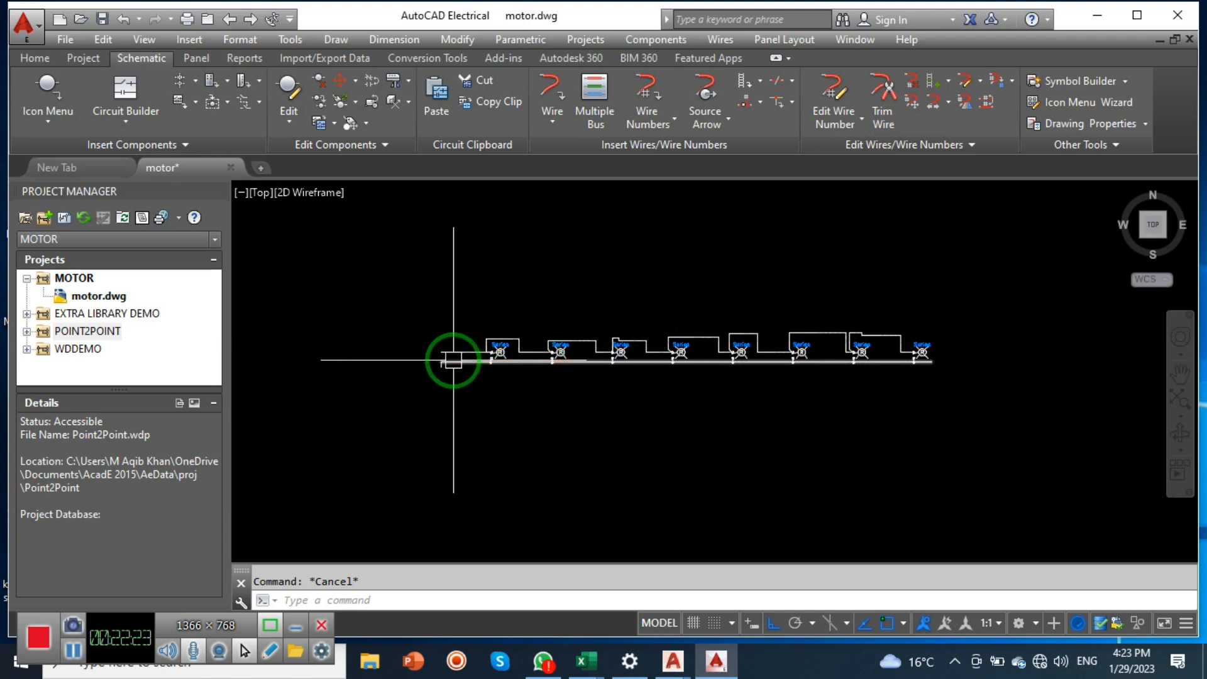
pyautogui.scroll(2, 458, 356)
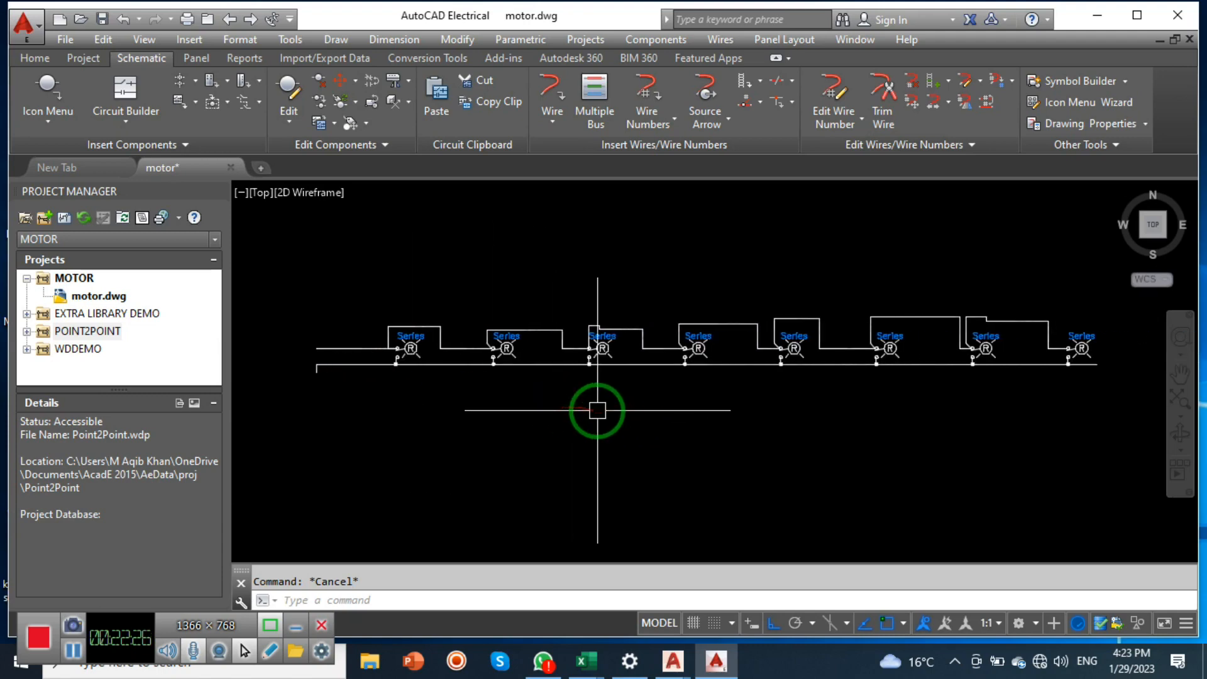
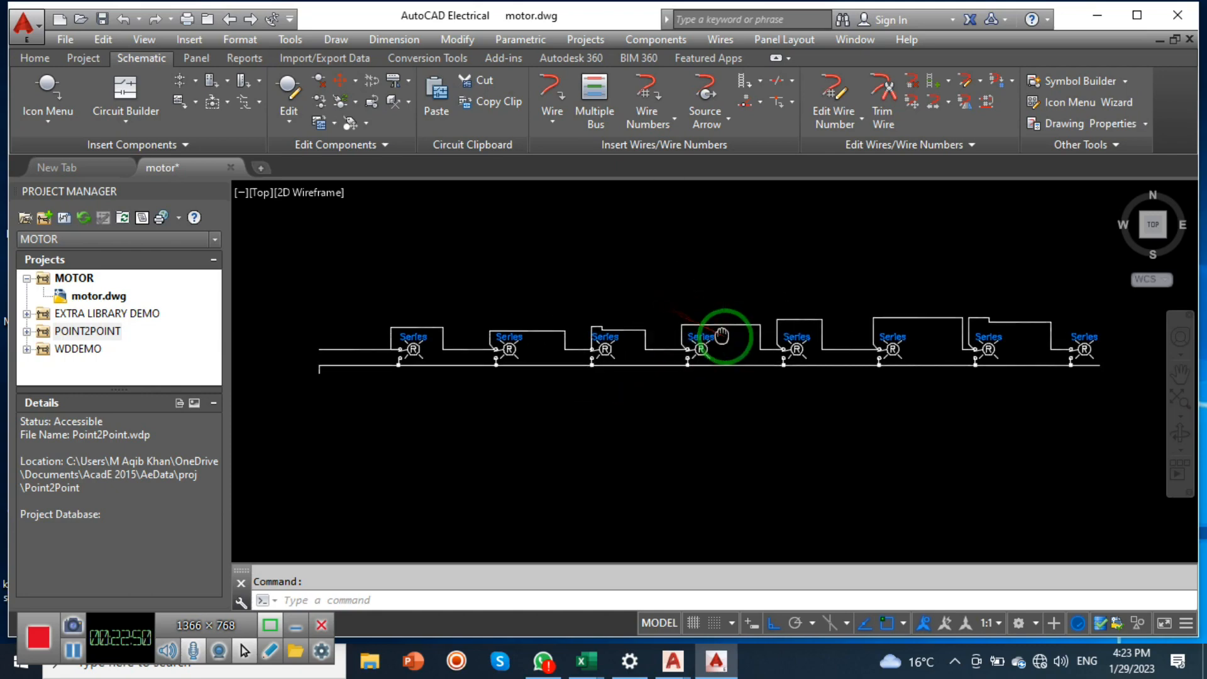
pyautogui.scroll(5, 591, 353)
pyautogui.scroll(4, 591, 353)
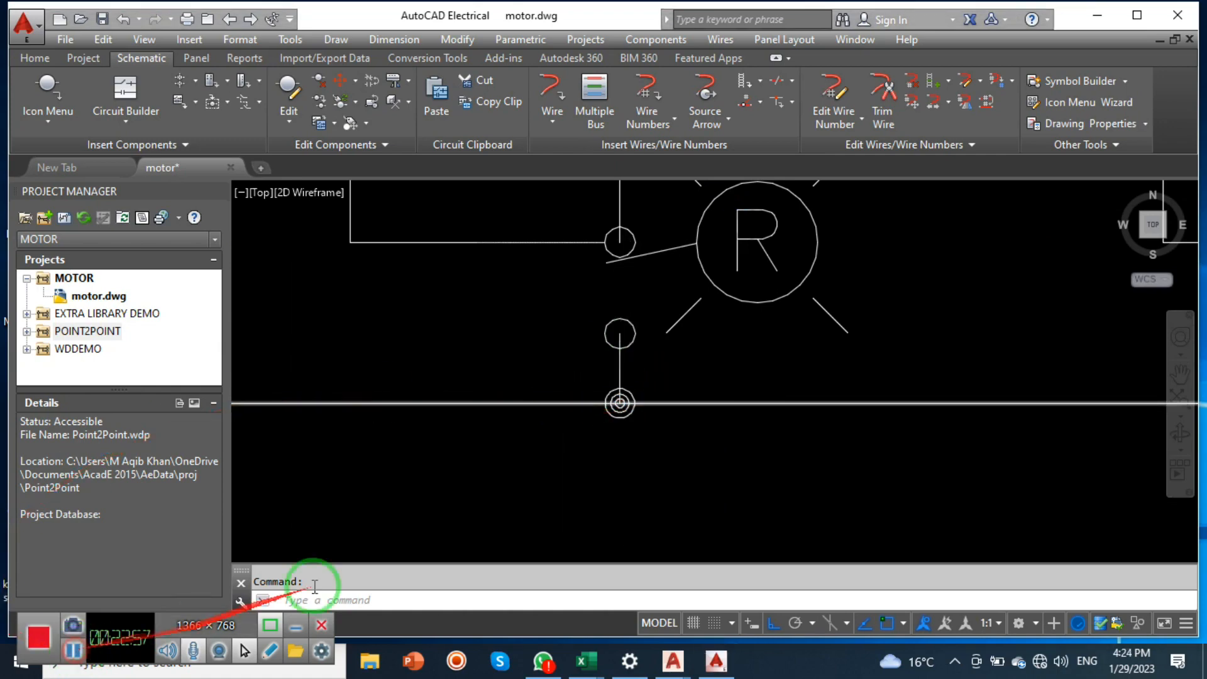
pyautogui.scroll(-10, 722, 405)
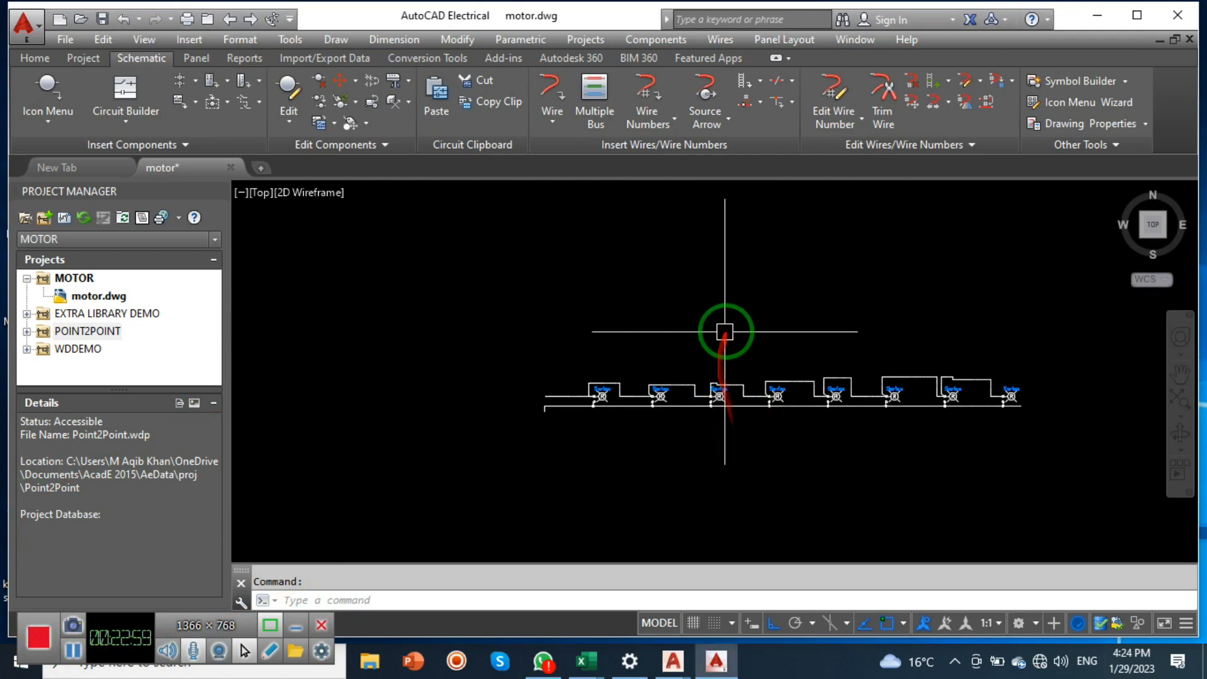
pyautogui.scroll(5, 610, 401)
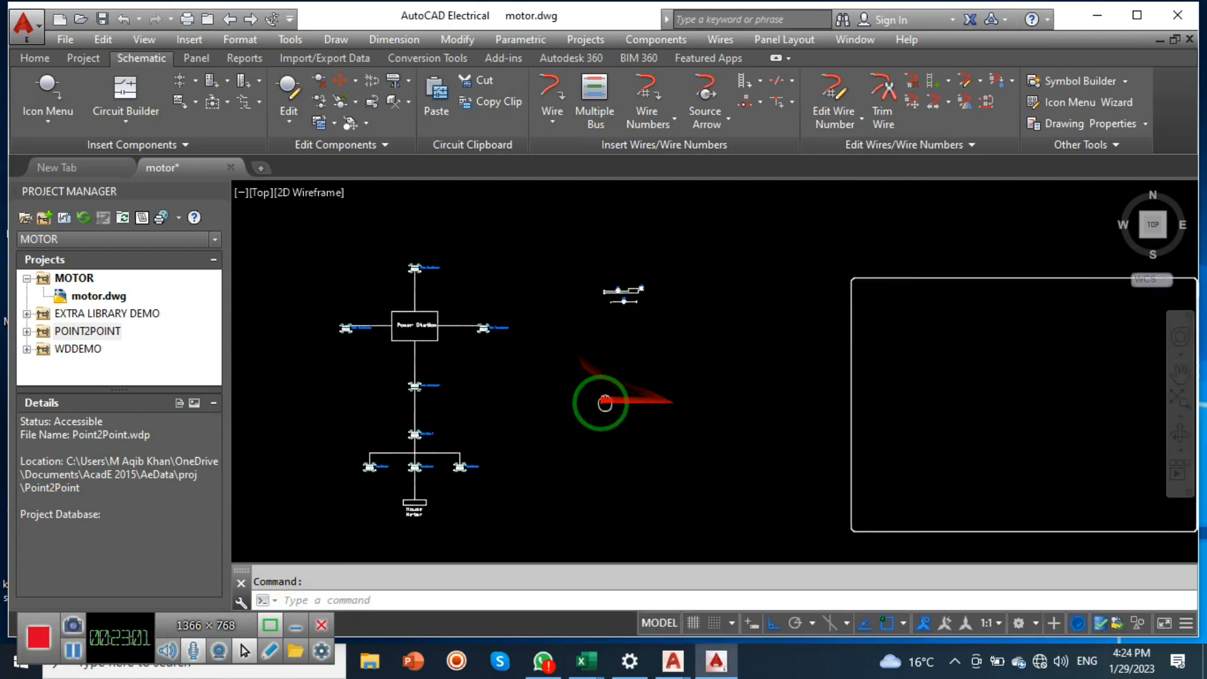
# Step: Open the schematic component library and examine the Push Buttons category and the fuse and breaker subcategories of Motor Control
pyautogui.click(47, 94)
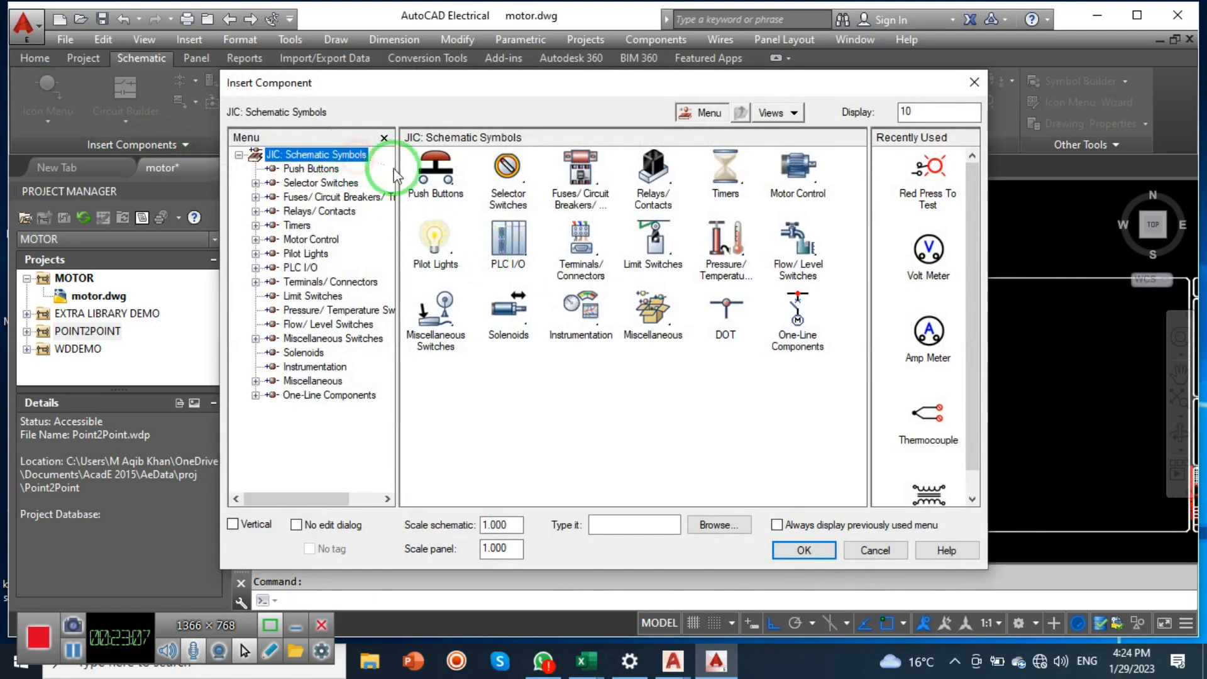
pyautogui.click(322, 169)
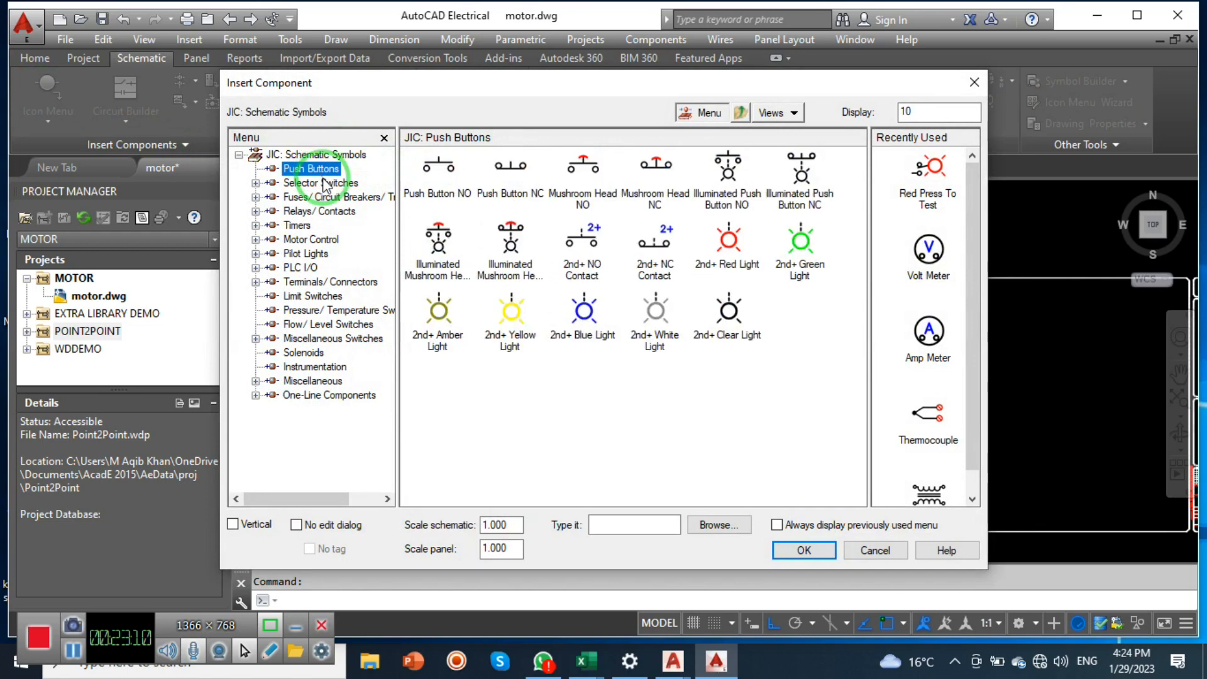
pyautogui.click(311, 156)
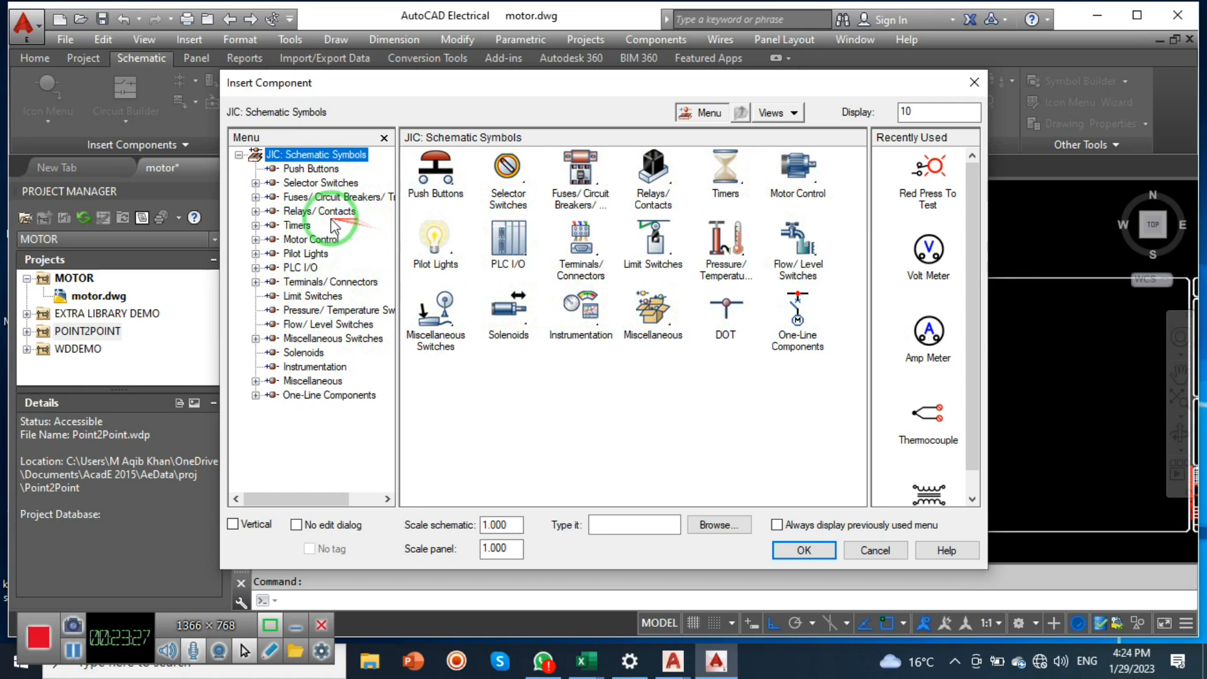
pyautogui.click(256, 240)
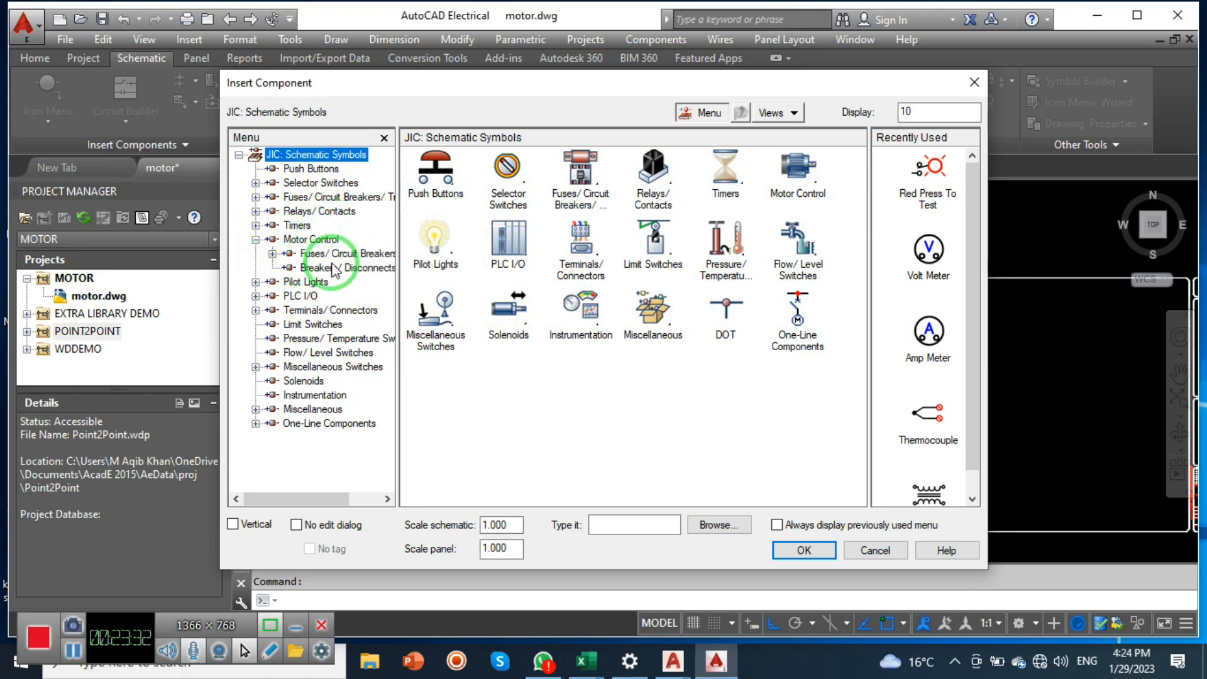
pyautogui.click(273, 255)
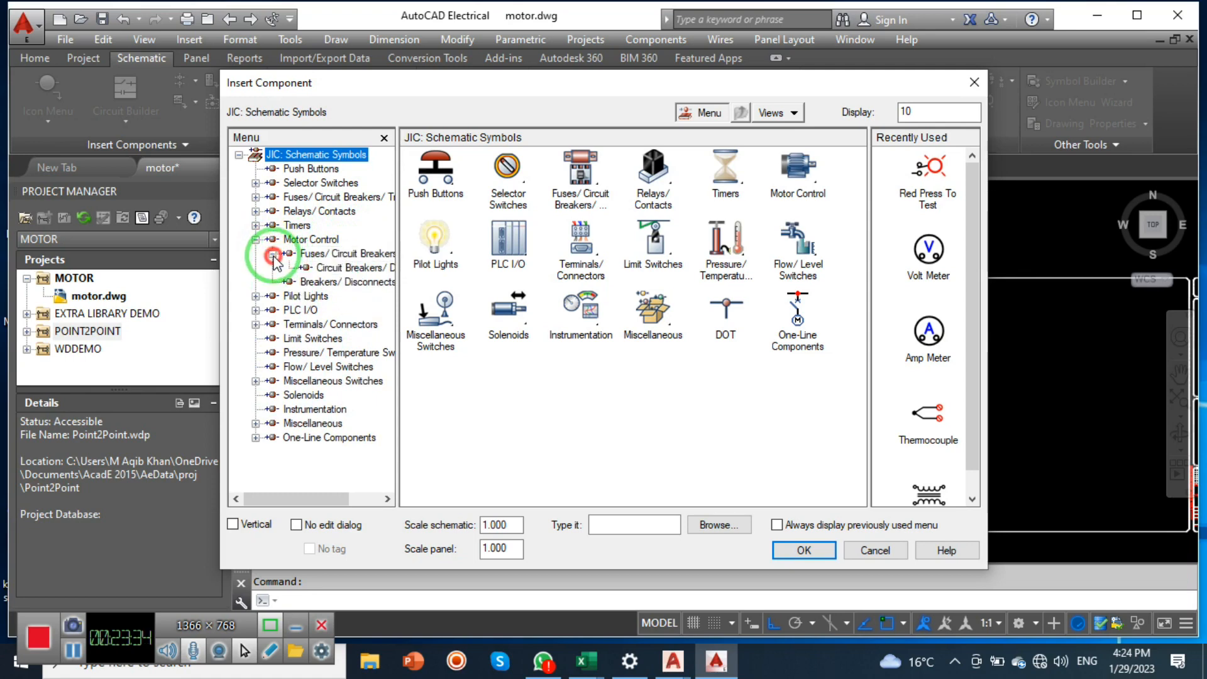
pyautogui.click(272, 254)
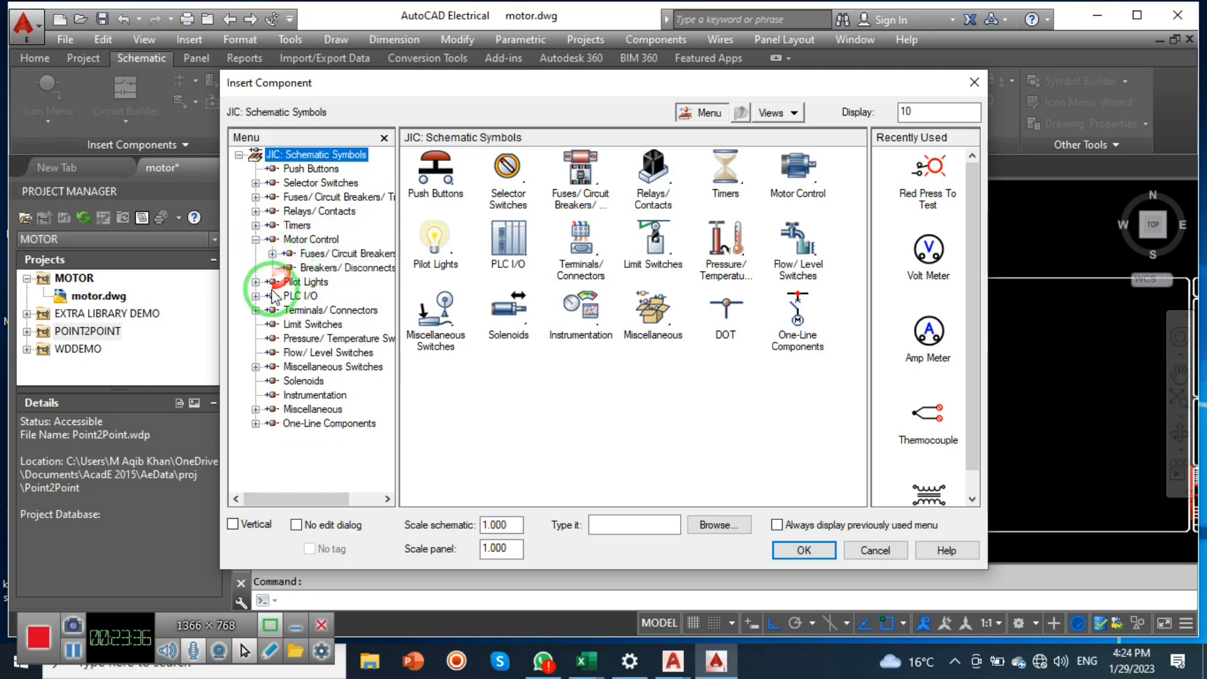
pyautogui.click(318, 267)
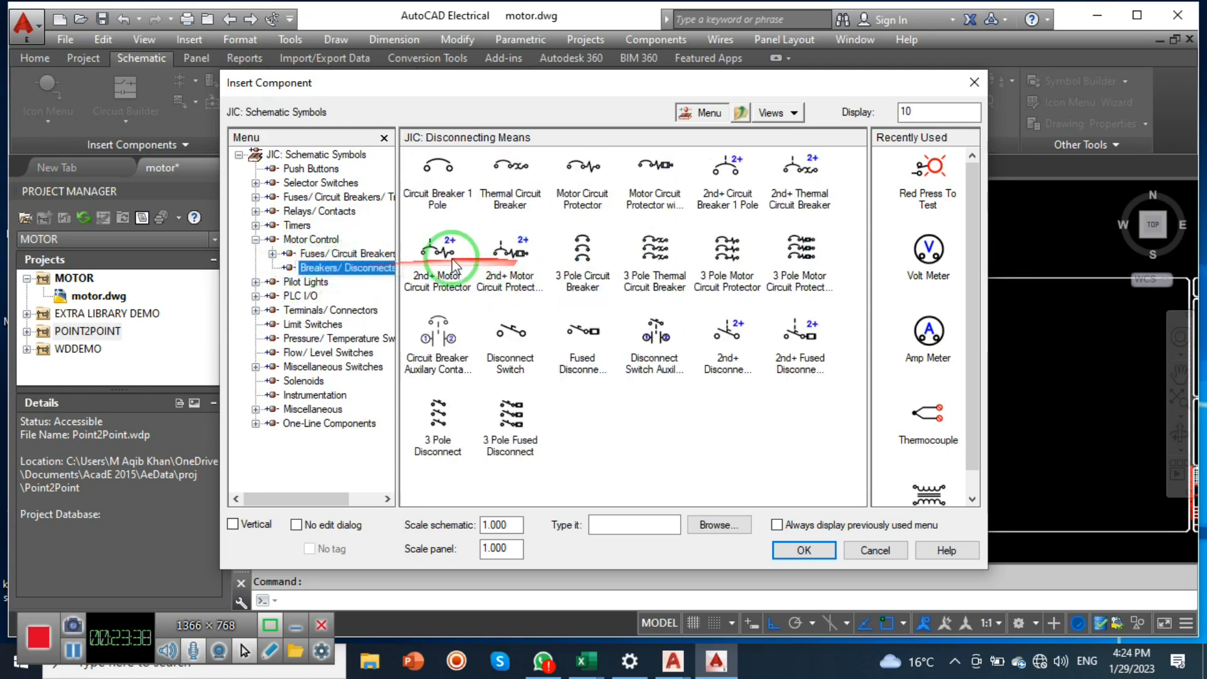
pyautogui.click(371, 254)
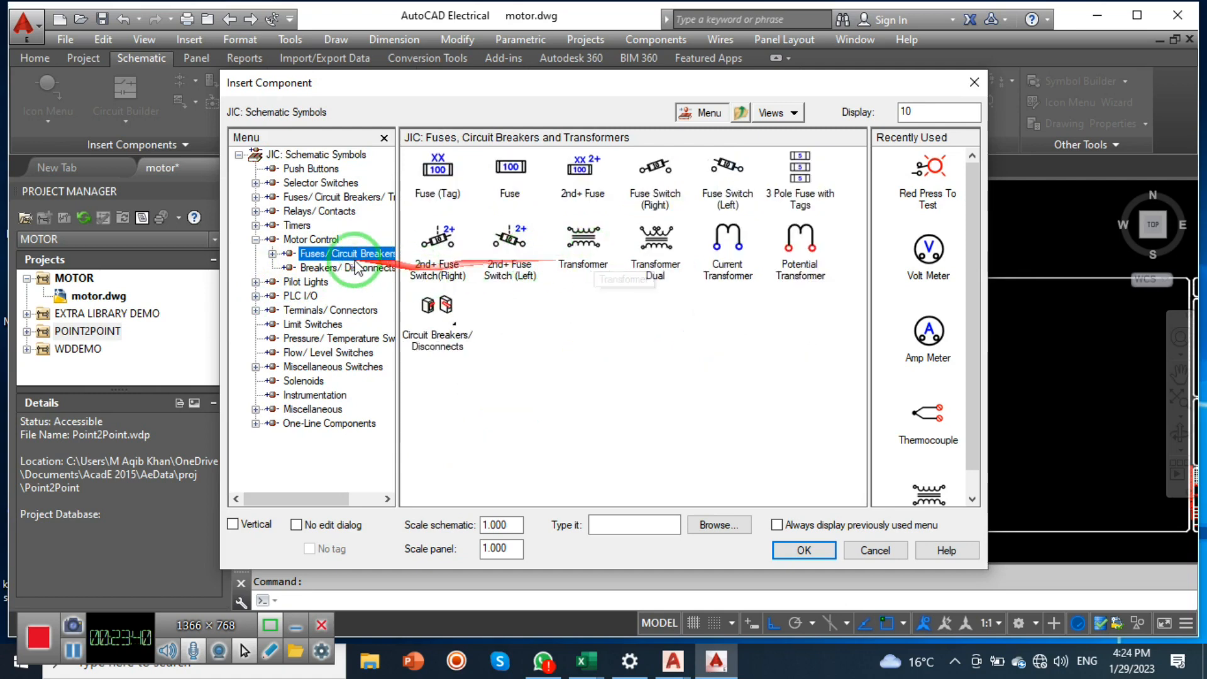
pyautogui.click(305, 154)
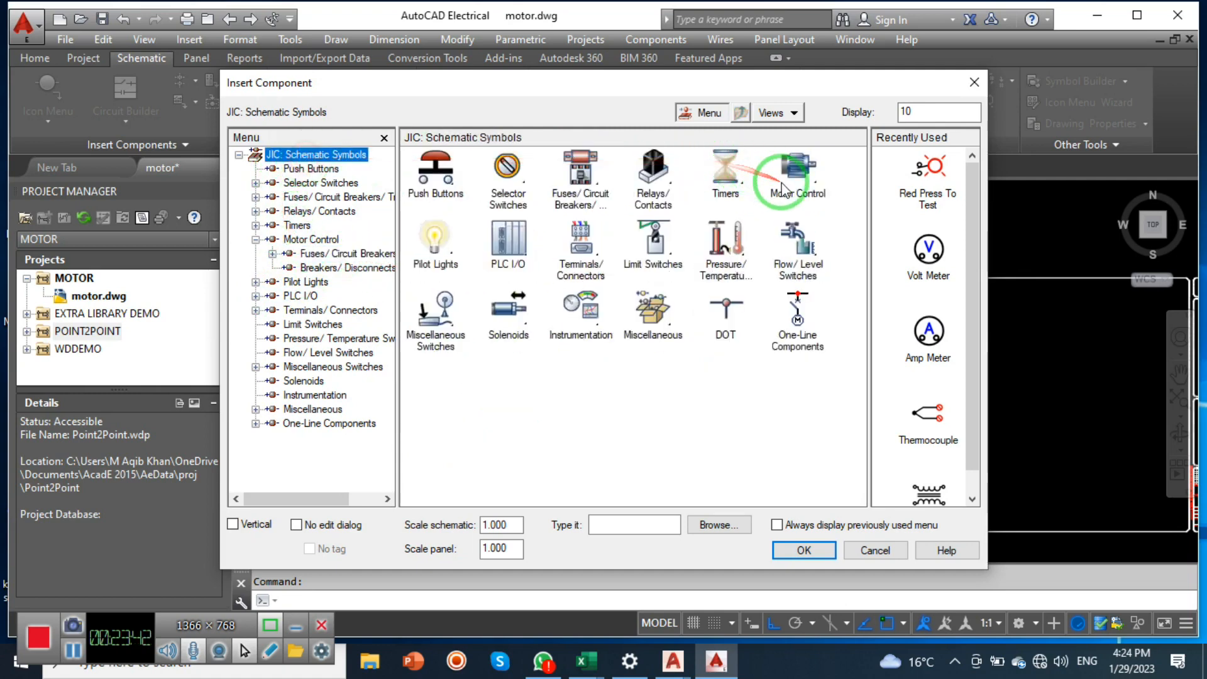
# Step: Review the symbols in the Push Buttons, Selector Switches, Fuses/Circuit Breakers/Transformers, Relays/Contacts and Timers categories
pyautogui.click(443, 184)
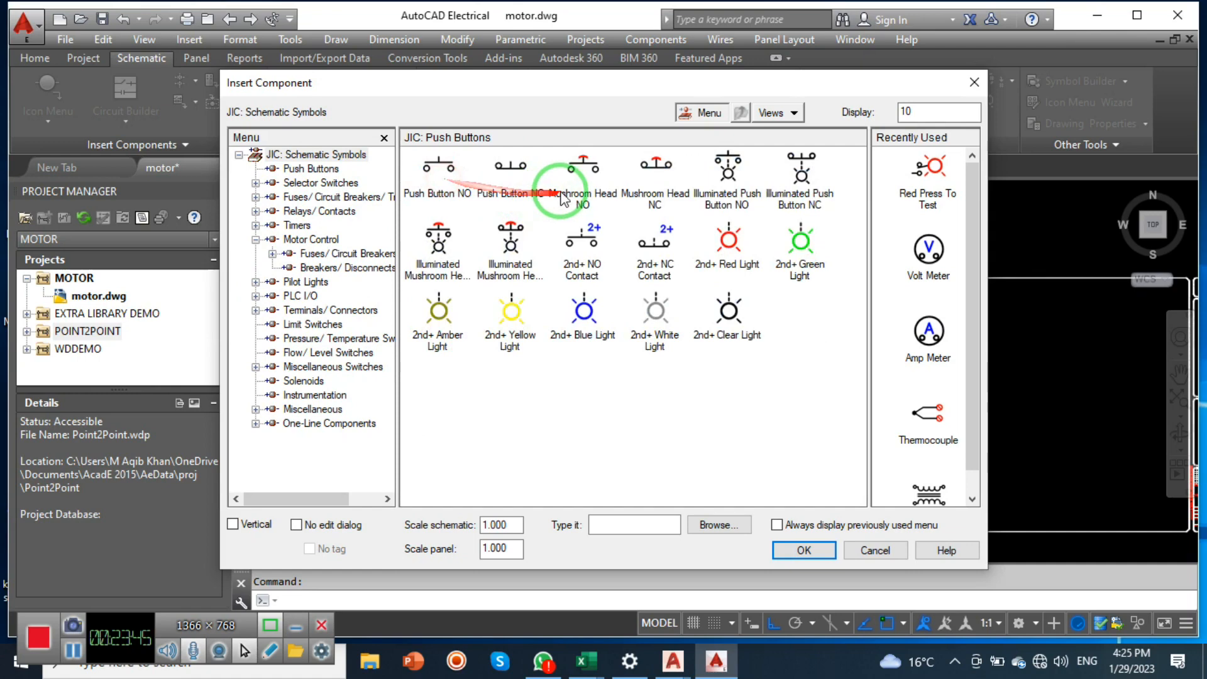
pyautogui.click(745, 119)
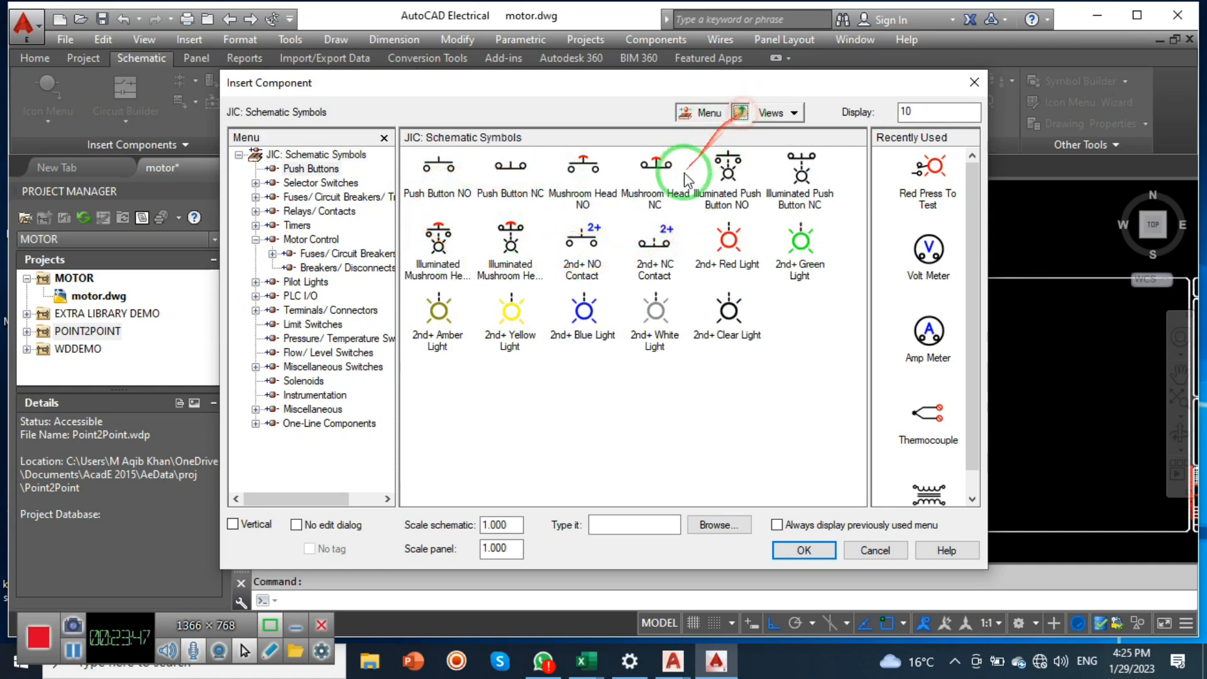
pyautogui.click(510, 185)
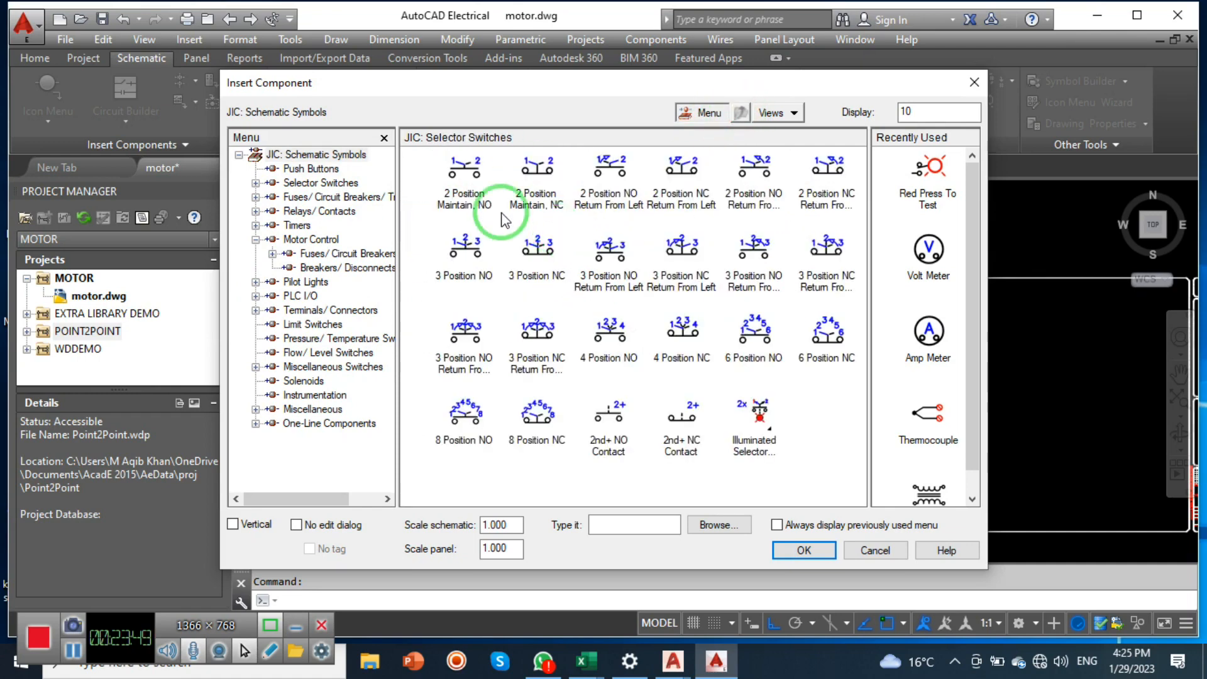
pyautogui.click(746, 119)
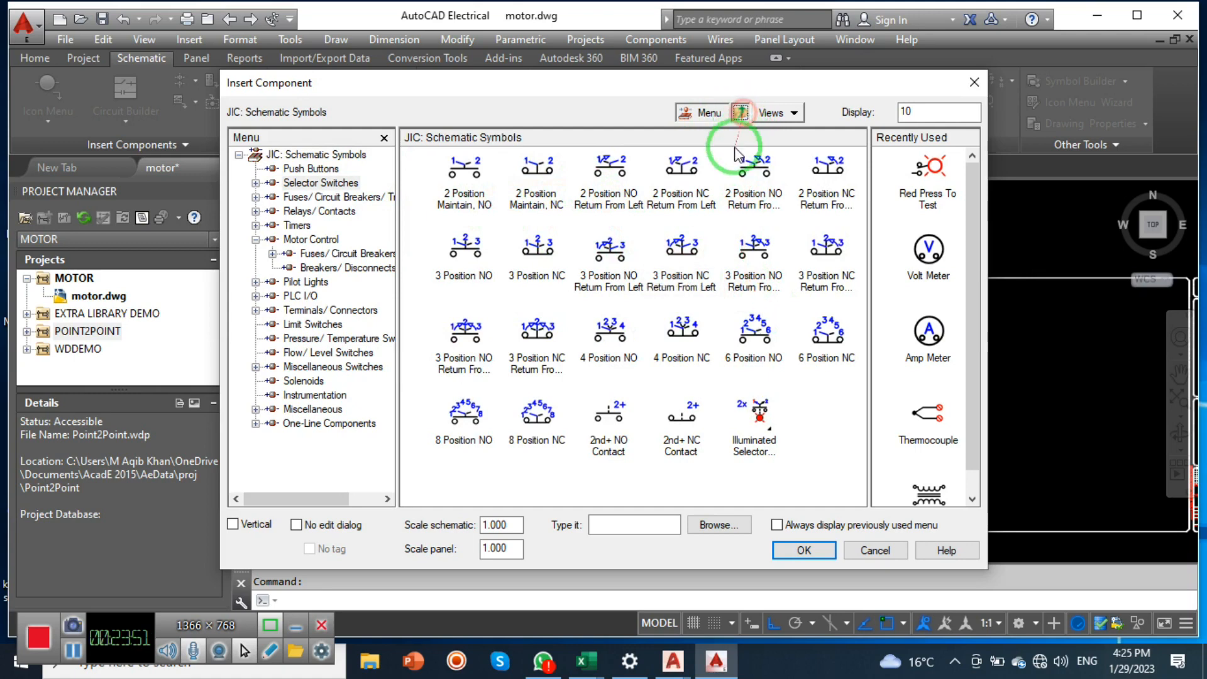
pyautogui.click(576, 178)
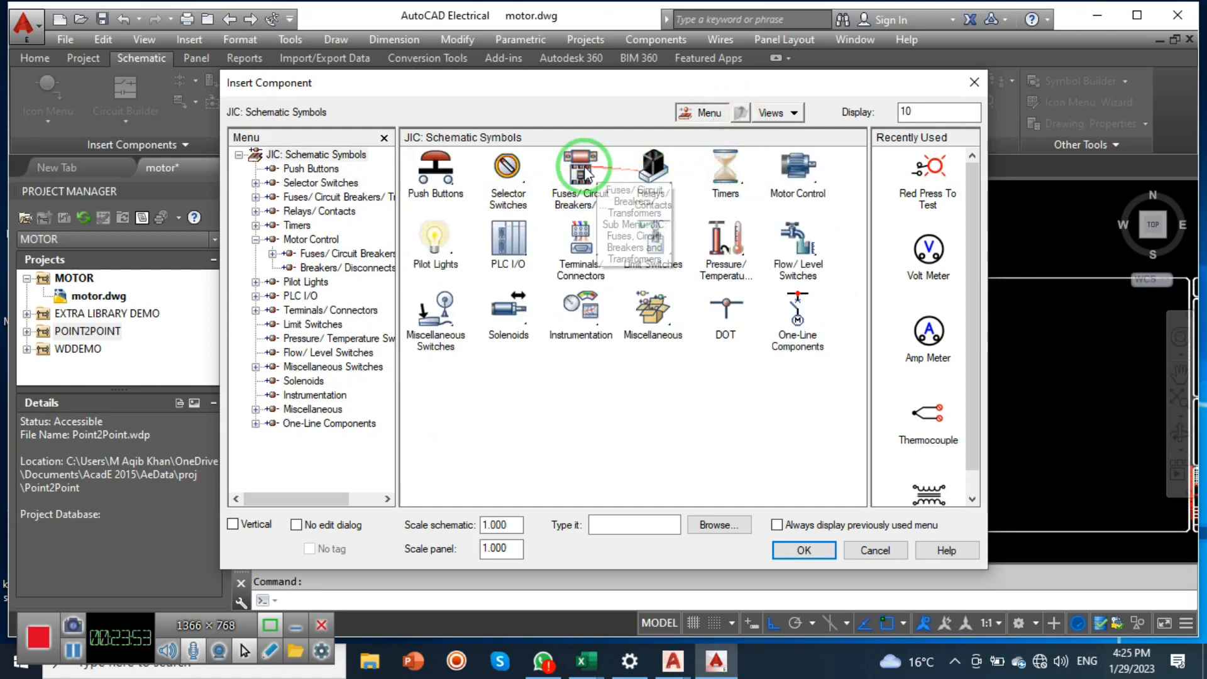
pyautogui.click(741, 113)
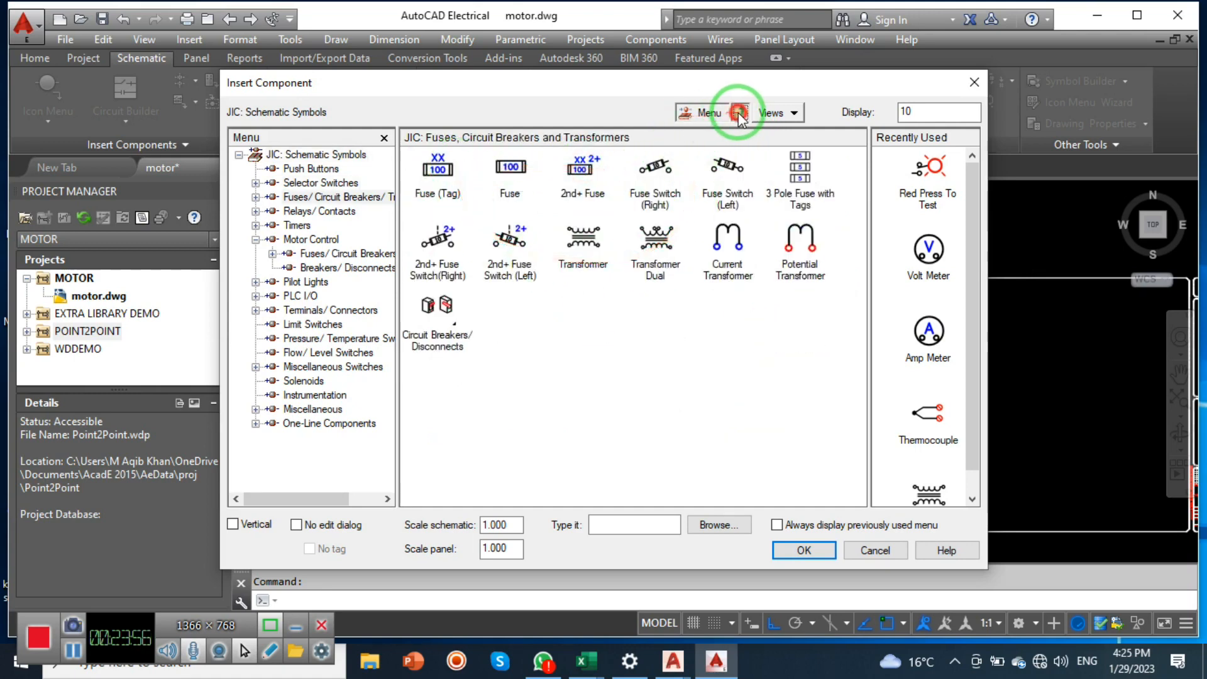
pyautogui.click(691, 190)
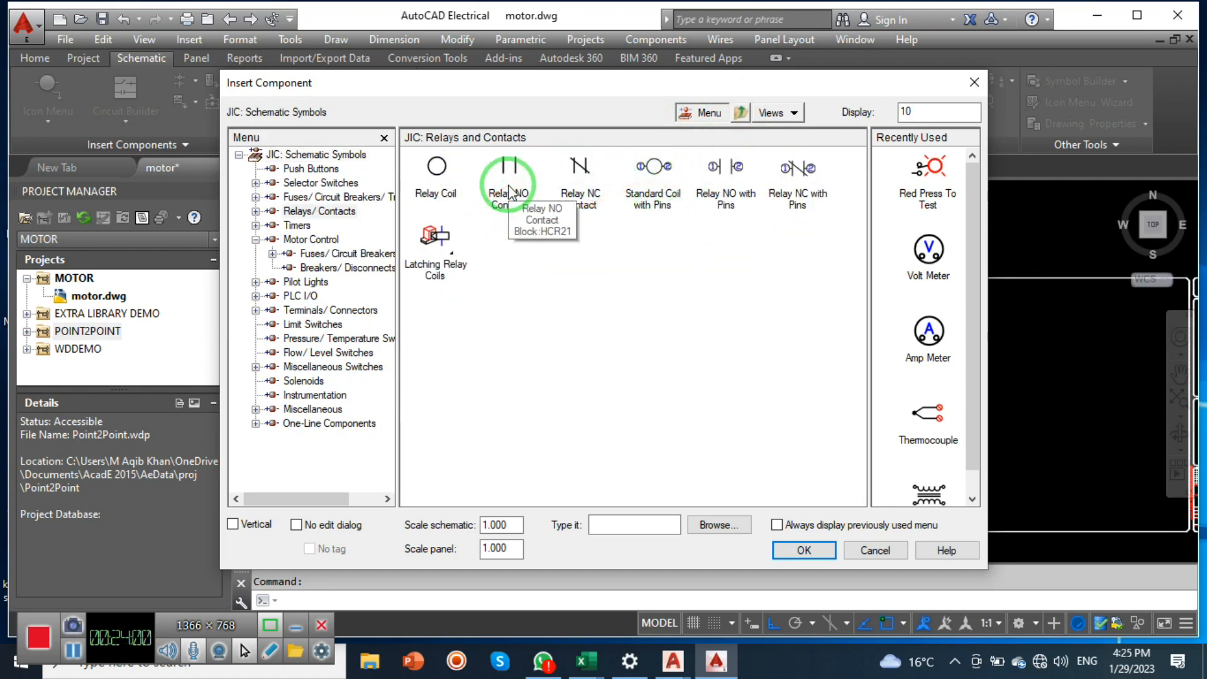
pyautogui.click(744, 114)
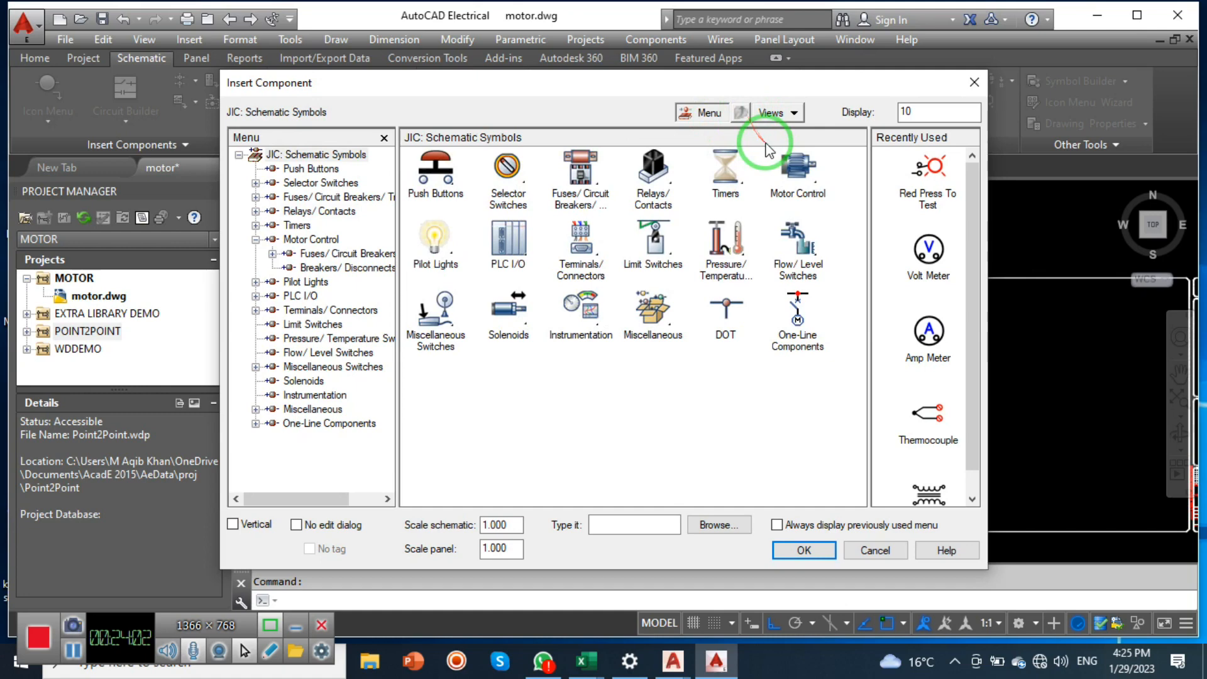
pyautogui.click(749, 173)
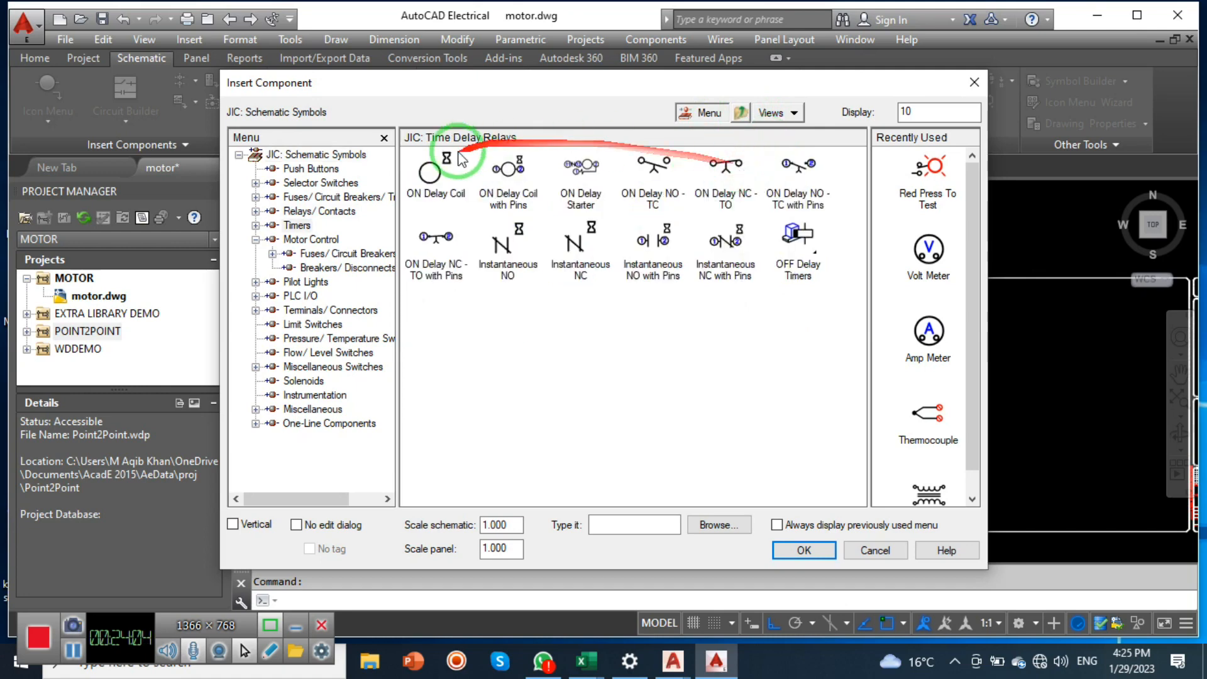
pyautogui.click(741, 113)
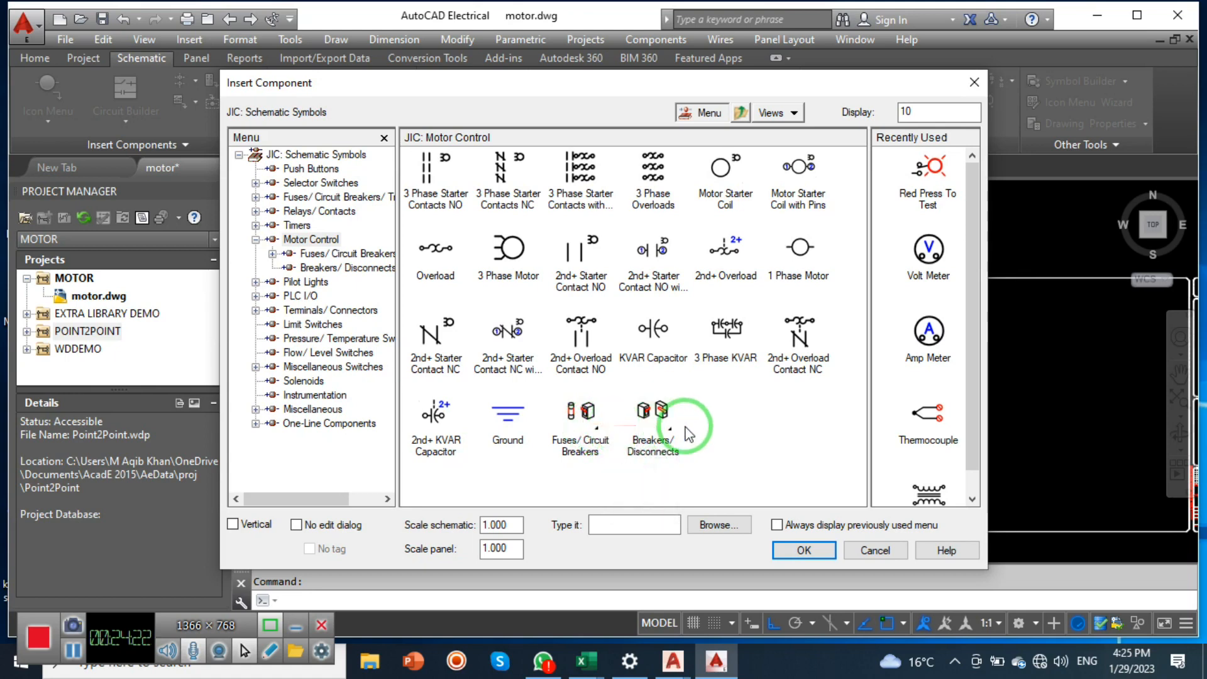
# Step: Review the Motor Control subcategories for fuses, circuit breakers and disconnects, and return to the main schematic symbol list
pyautogui.click(584, 420)
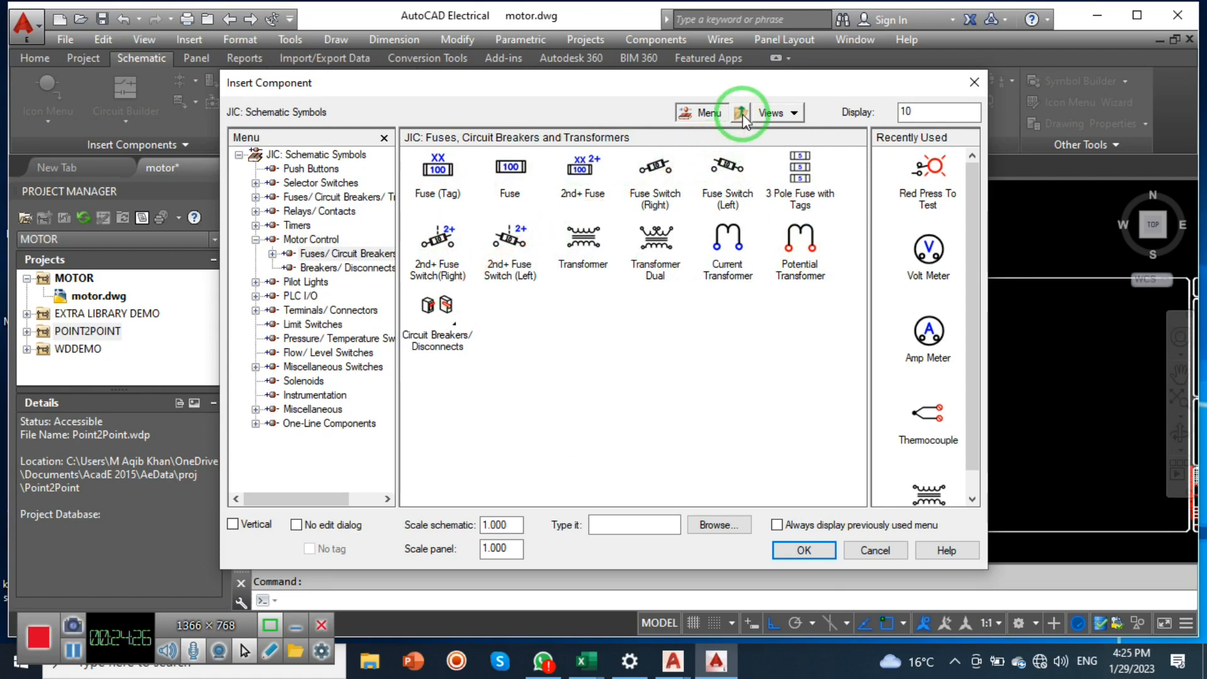
pyautogui.click(446, 309)
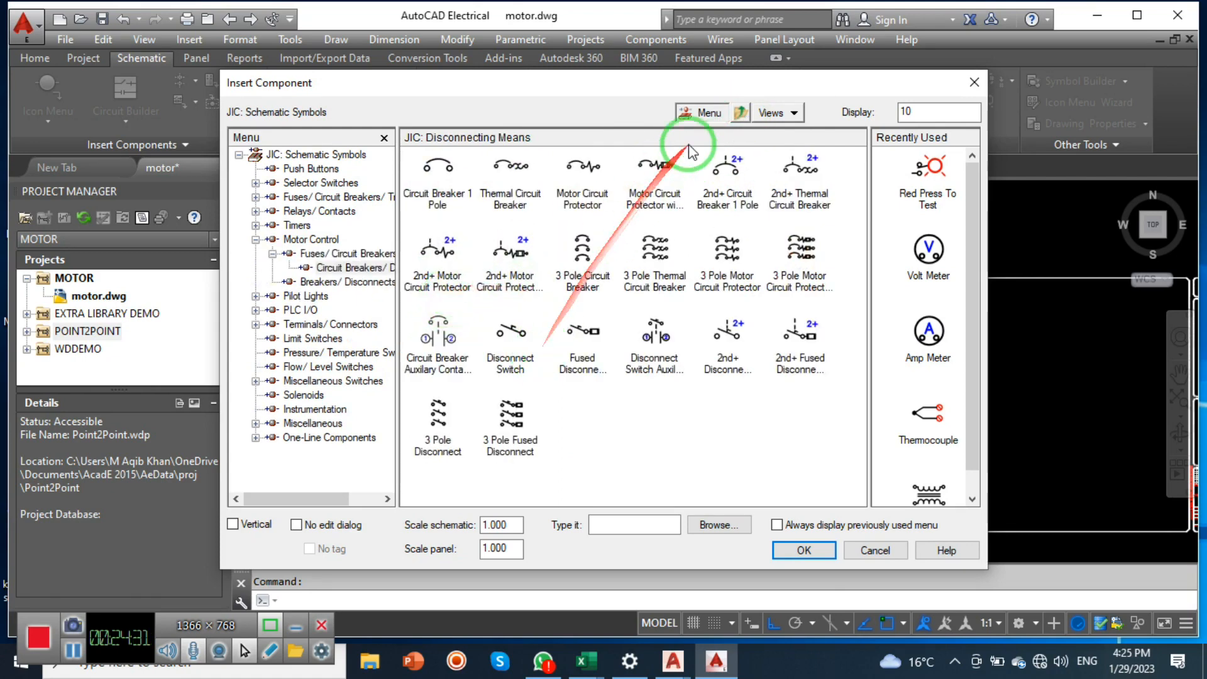
pyautogui.click(741, 114)
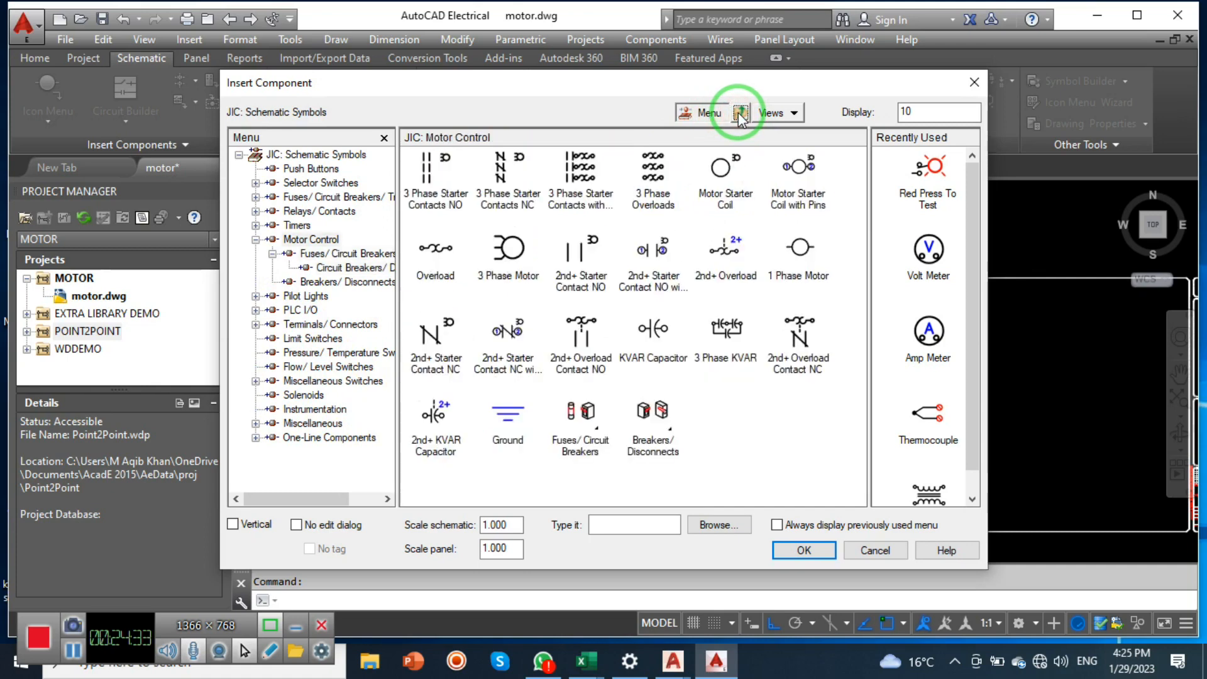
pyautogui.click(669, 429)
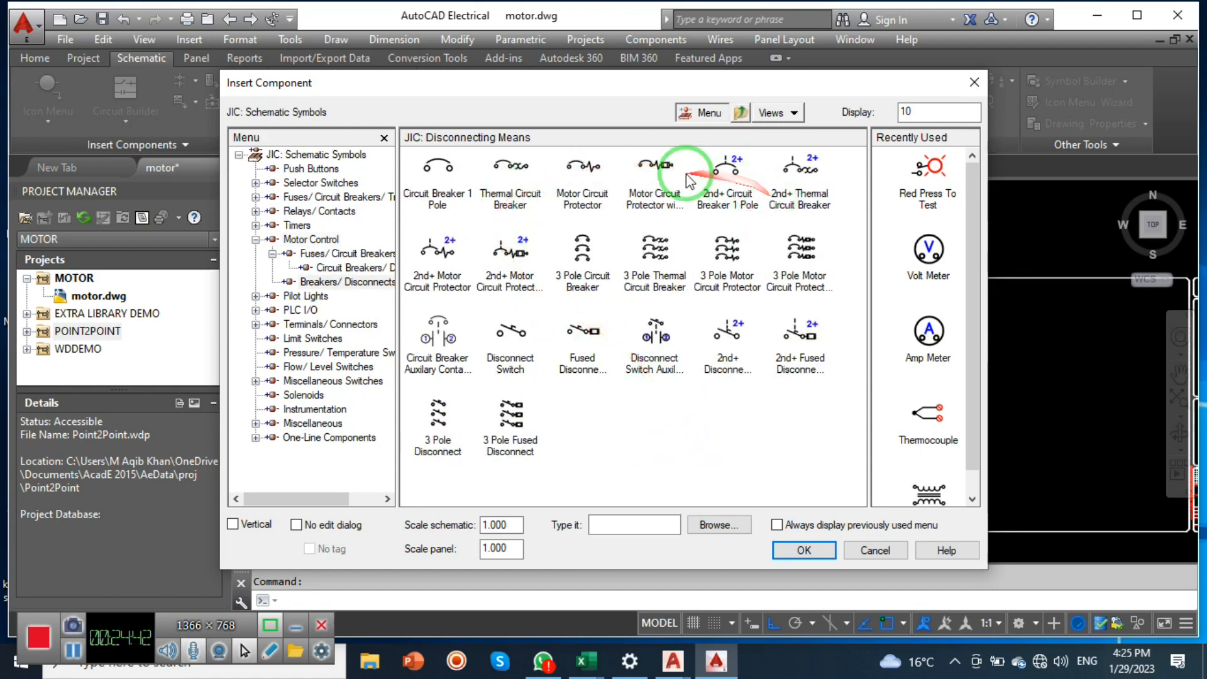
pyautogui.click(741, 113)
pyautogui.click(740, 113)
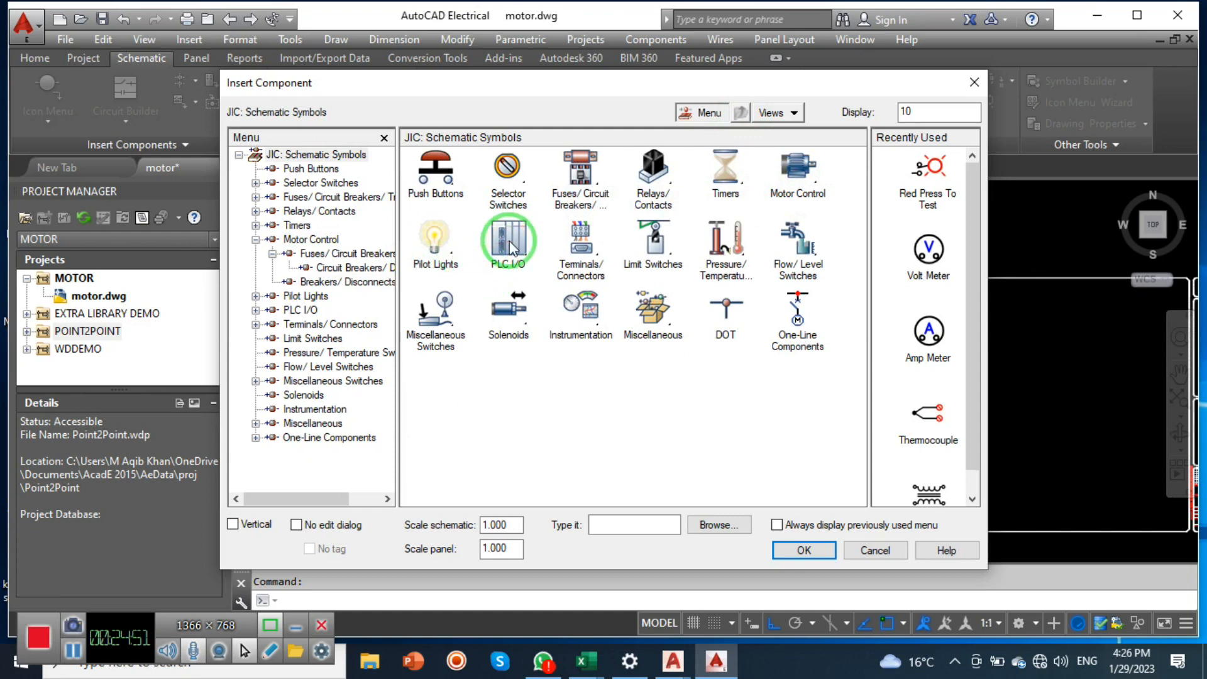
# Step: Review the Pilot Lights symbols, including the Neon subcategory, and the Terminals/Connectors symbols
pyautogui.click(440, 242)
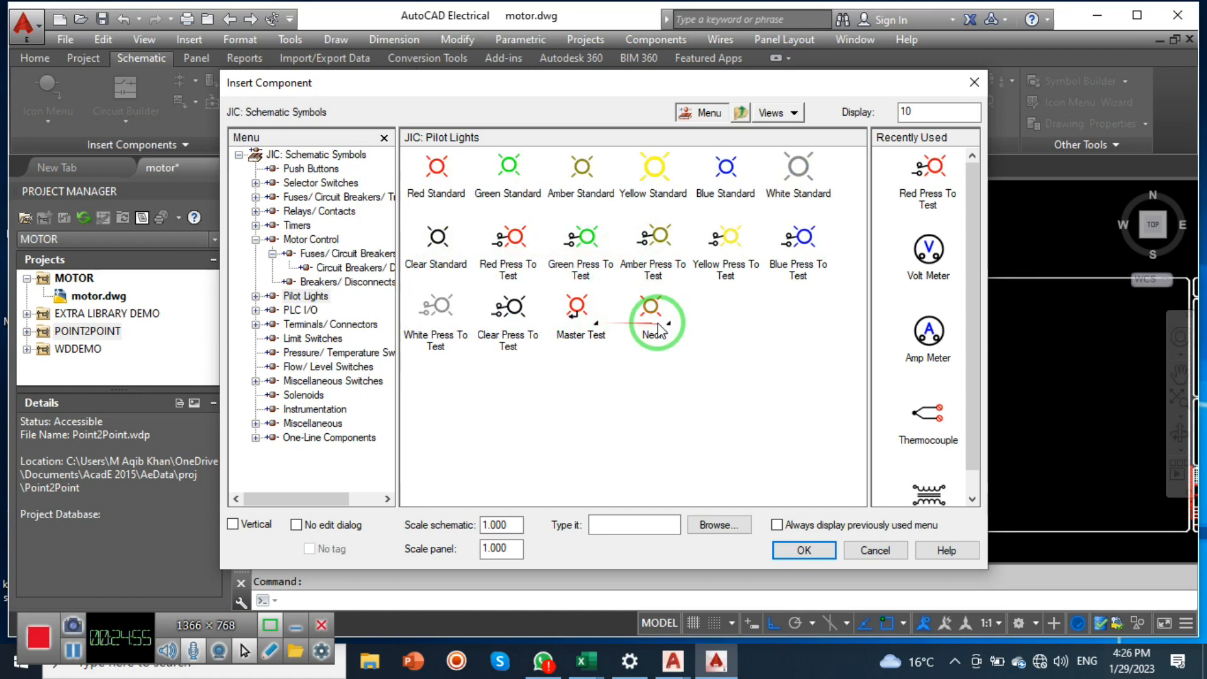
pyautogui.click(658, 331)
pyautogui.click(742, 115)
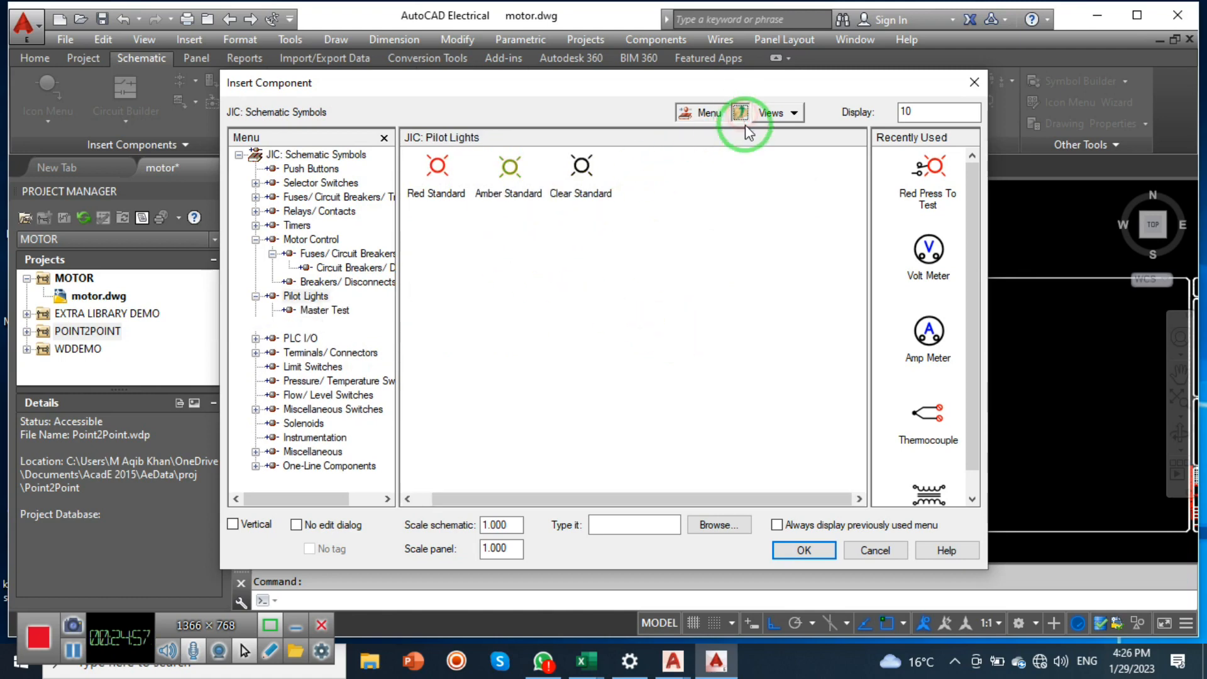
pyautogui.click(739, 113)
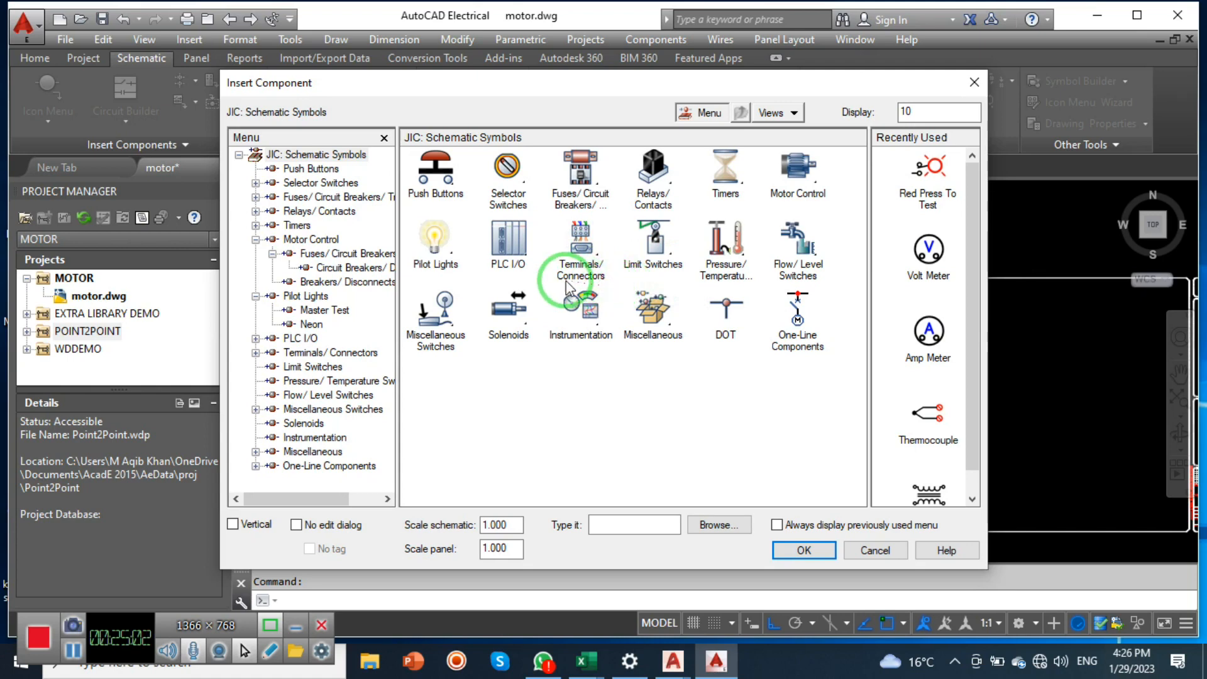
pyautogui.click(593, 266)
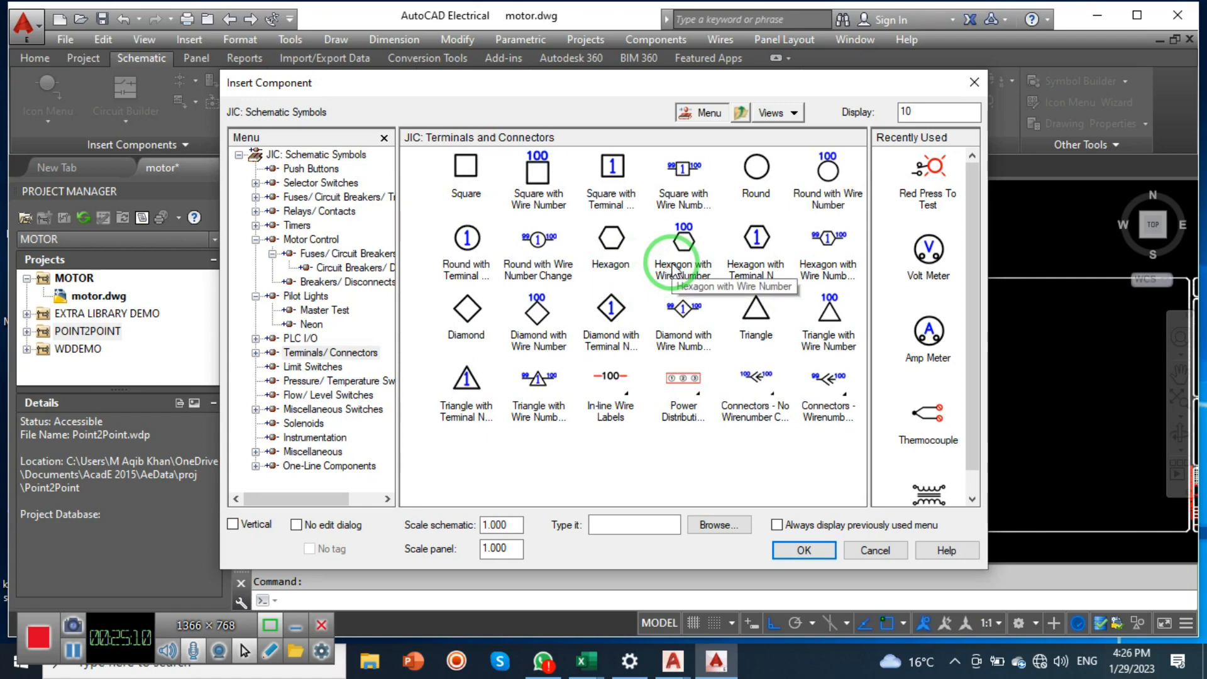
pyautogui.click(742, 113)
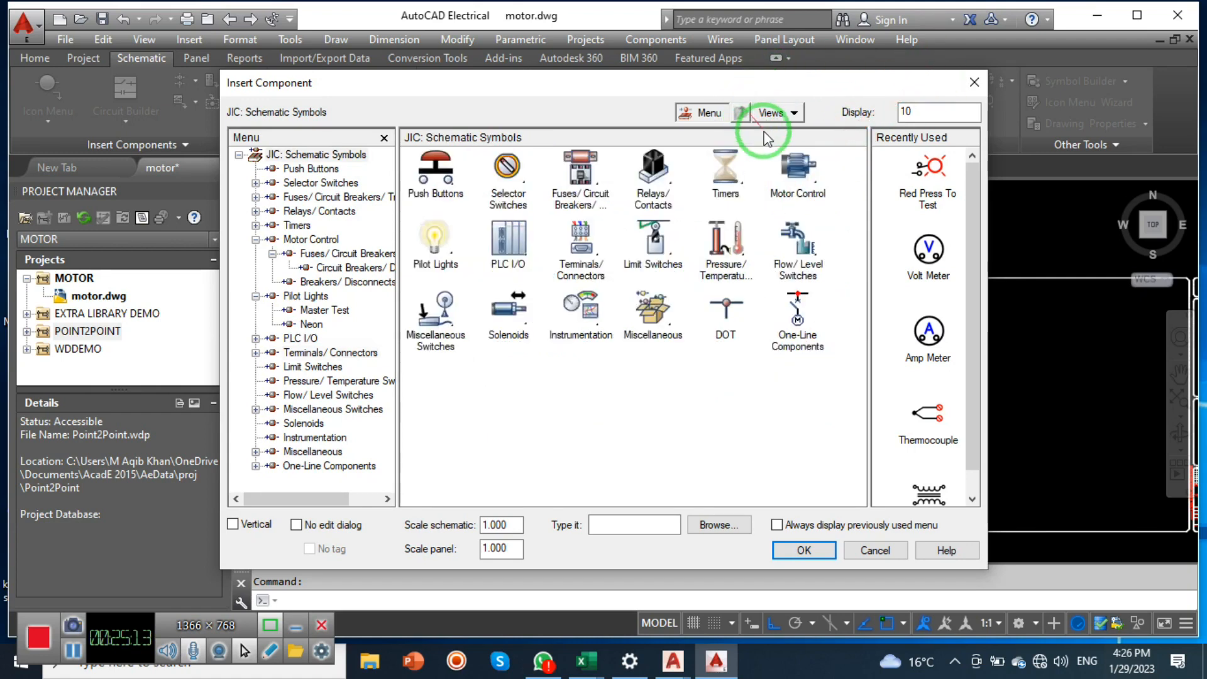
# Step: Review the symbols in the Limit Switches, Pressure/Temperature Switches, Flow/Level Switches and Miscellaneous Switches categories
pyautogui.click(666, 268)
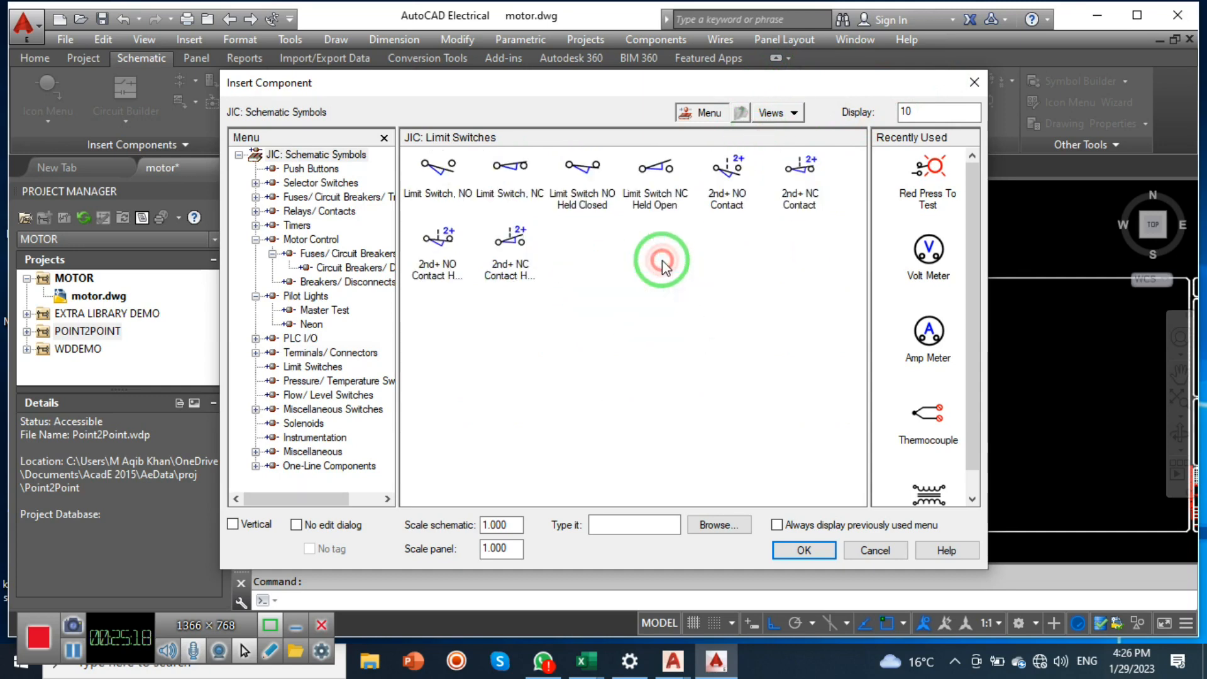
pyautogui.click(743, 114)
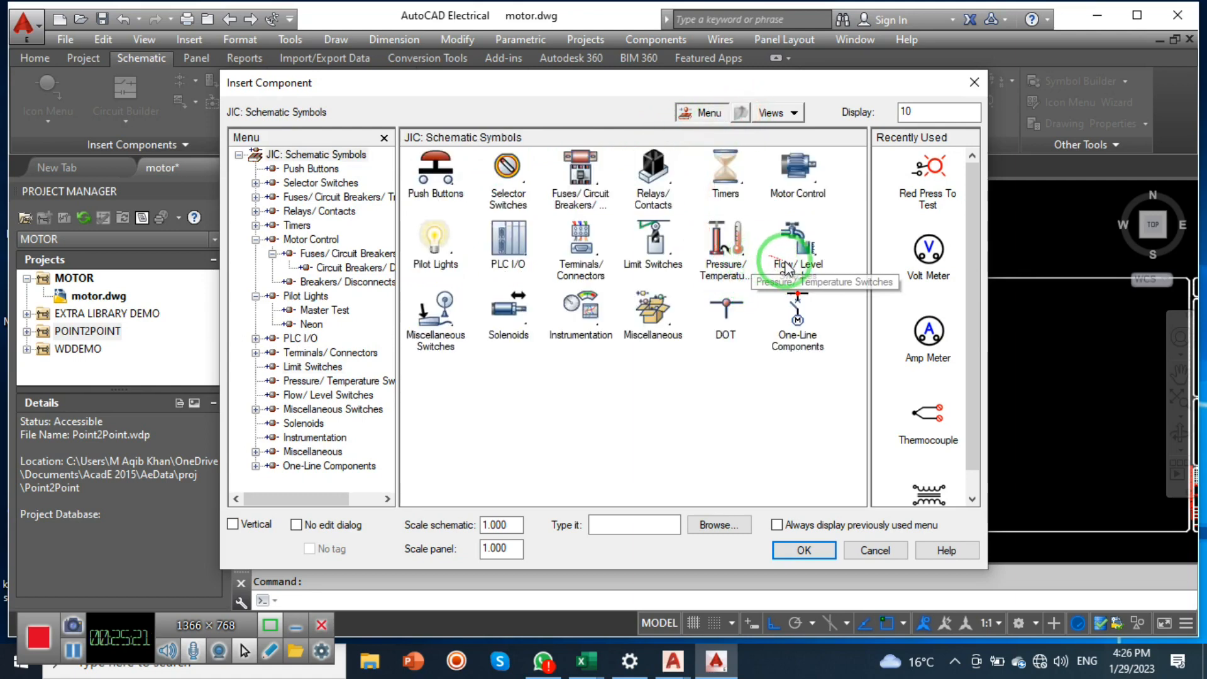
pyautogui.click(747, 278)
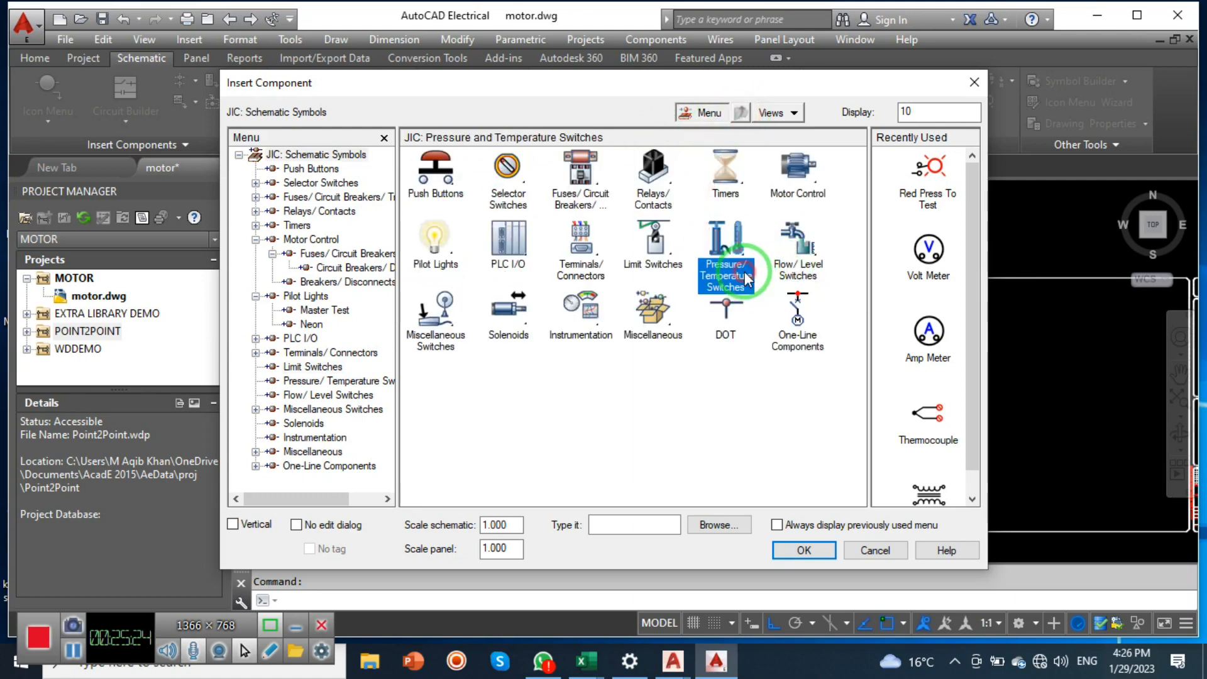
pyautogui.click(740, 113)
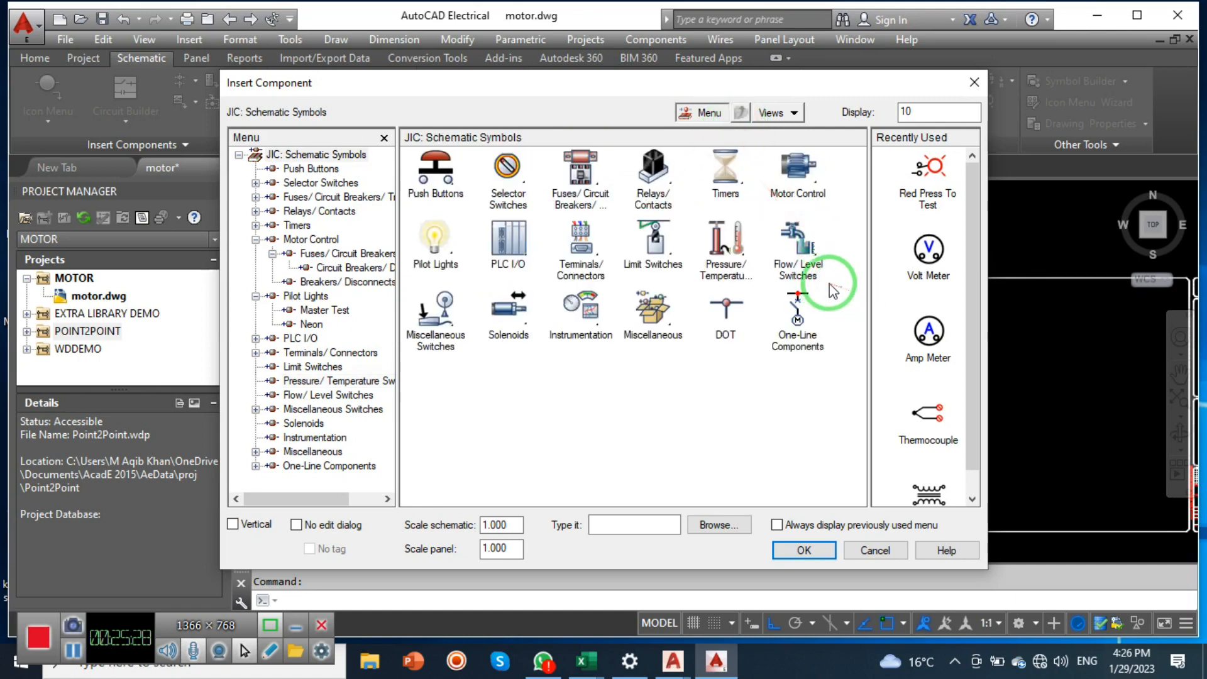
pyautogui.click(798, 266)
pyautogui.click(740, 115)
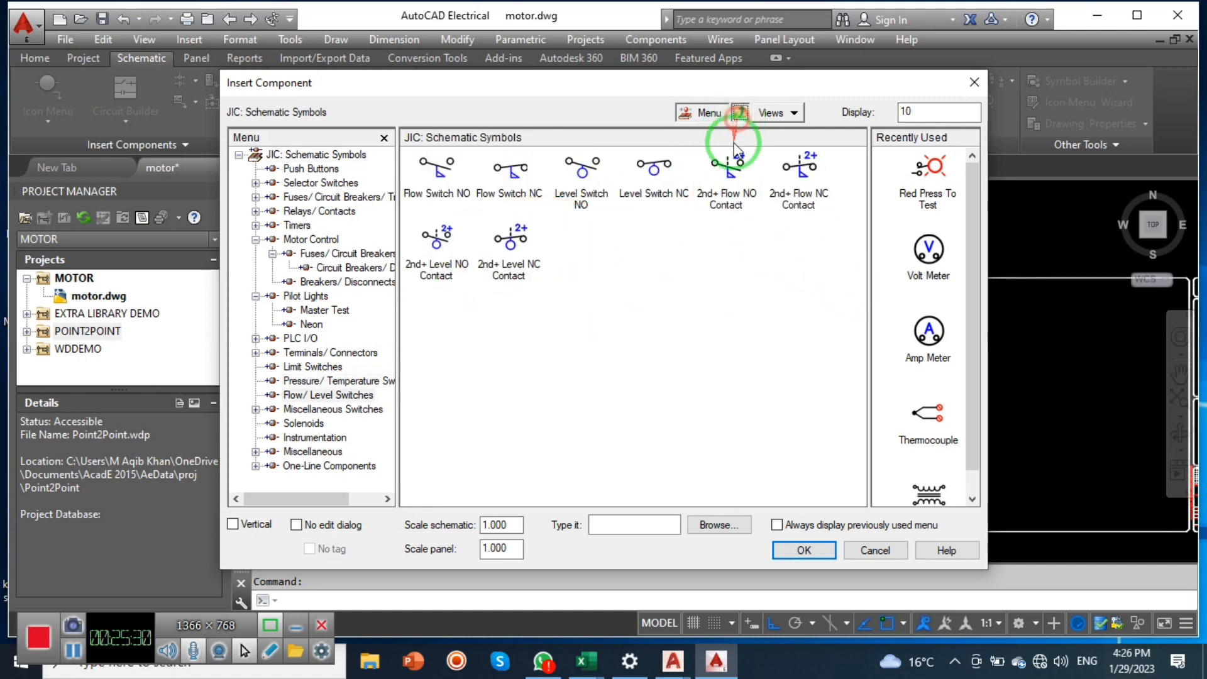
pyautogui.click(462, 333)
pyautogui.click(453, 349)
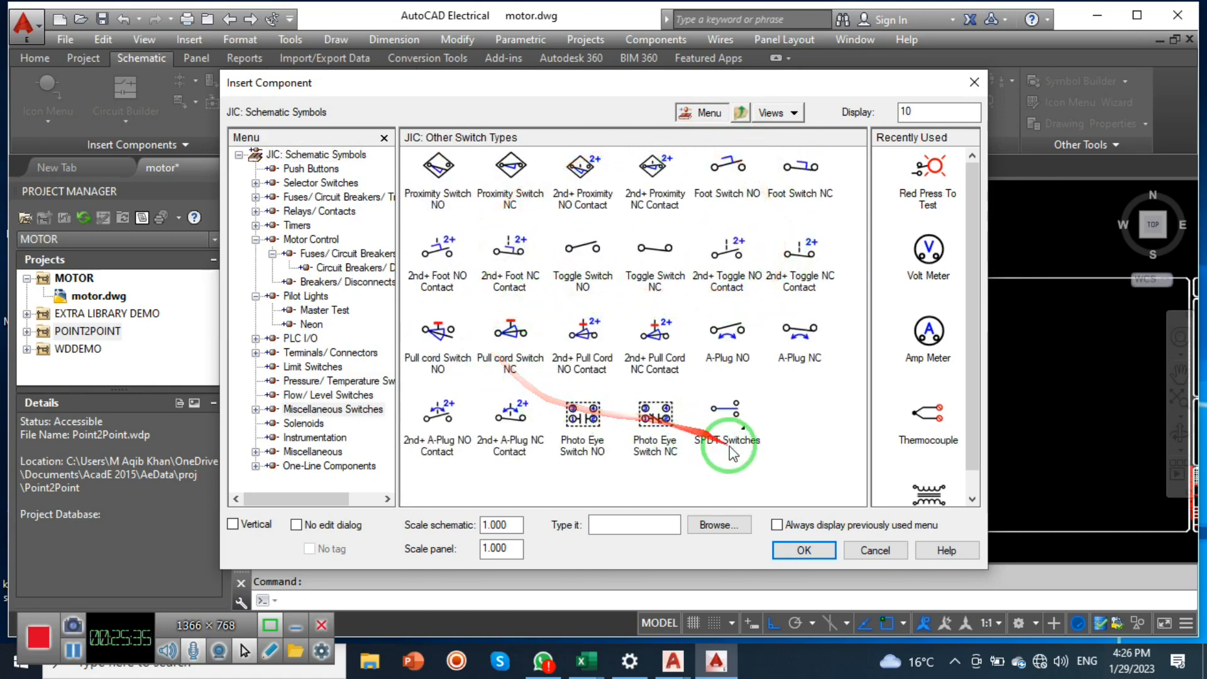
# Step: Review the SPDT Switches subcategory and the Solenoids symbols, returning to the main schematic symbol list
pyautogui.click(742, 437)
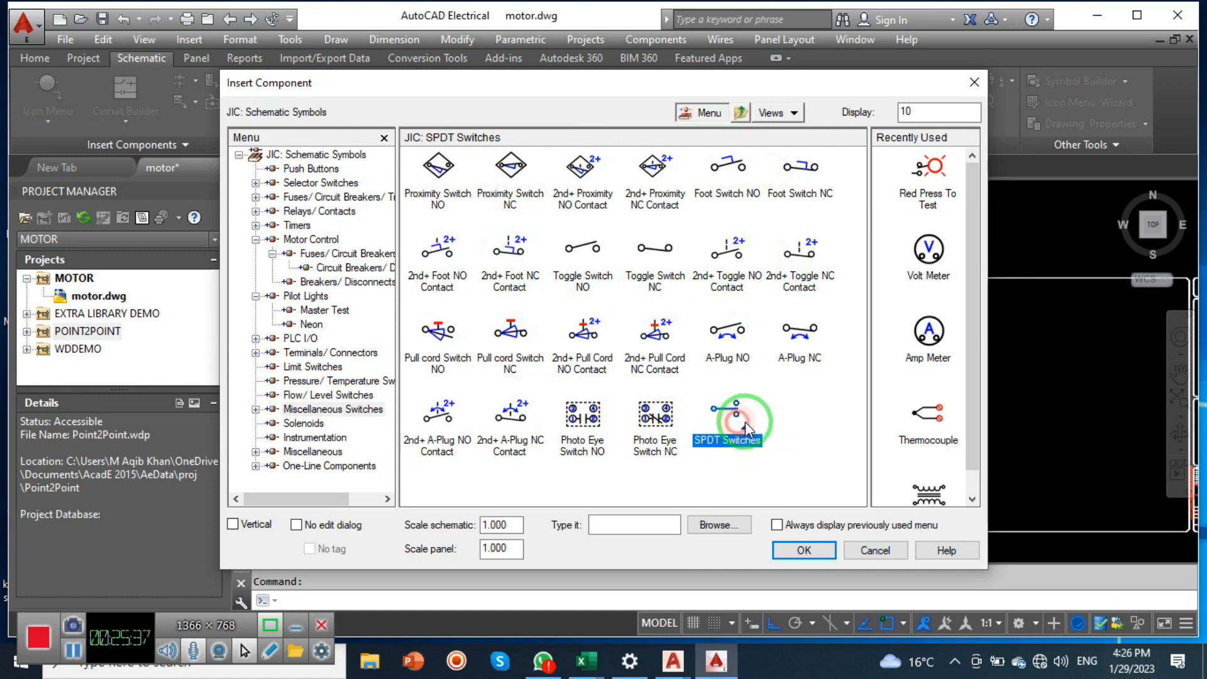
pyautogui.click(746, 120)
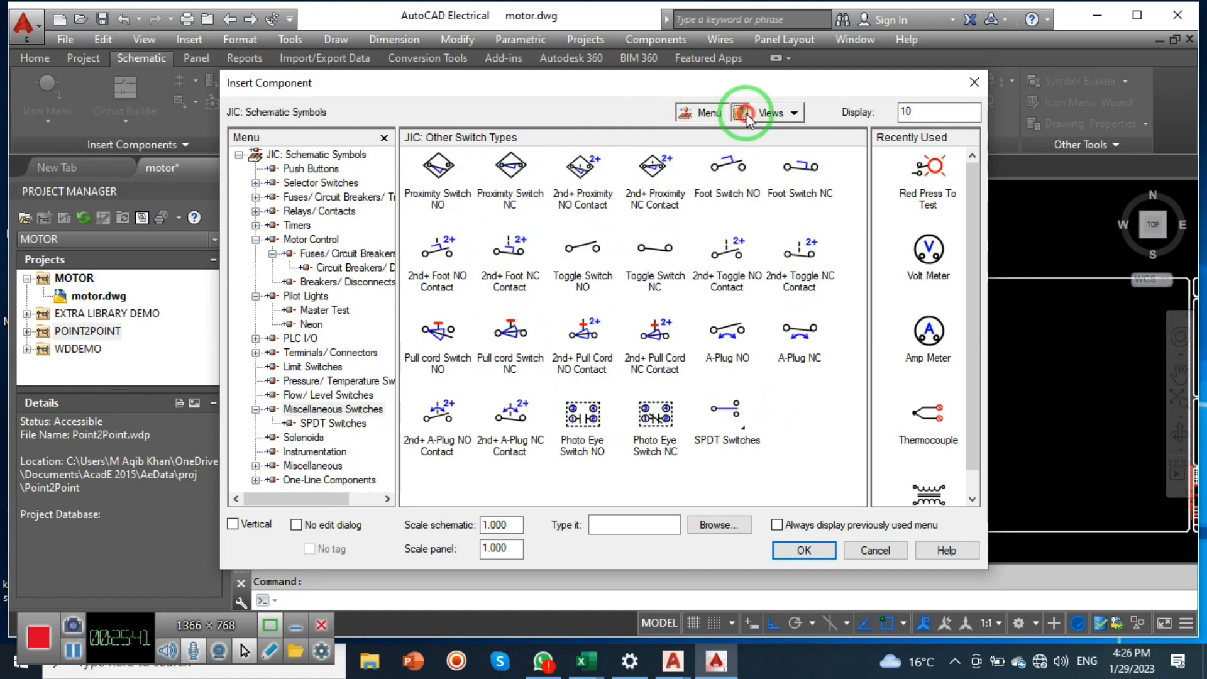
pyautogui.click(746, 118)
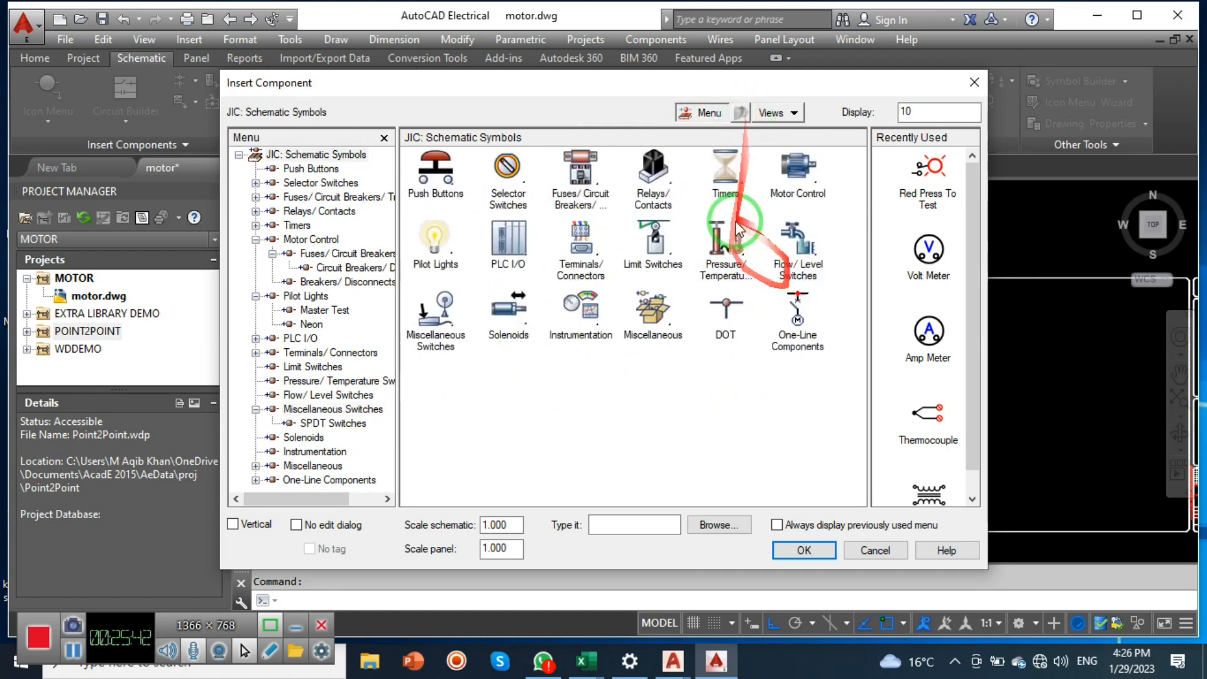
pyautogui.click(502, 315)
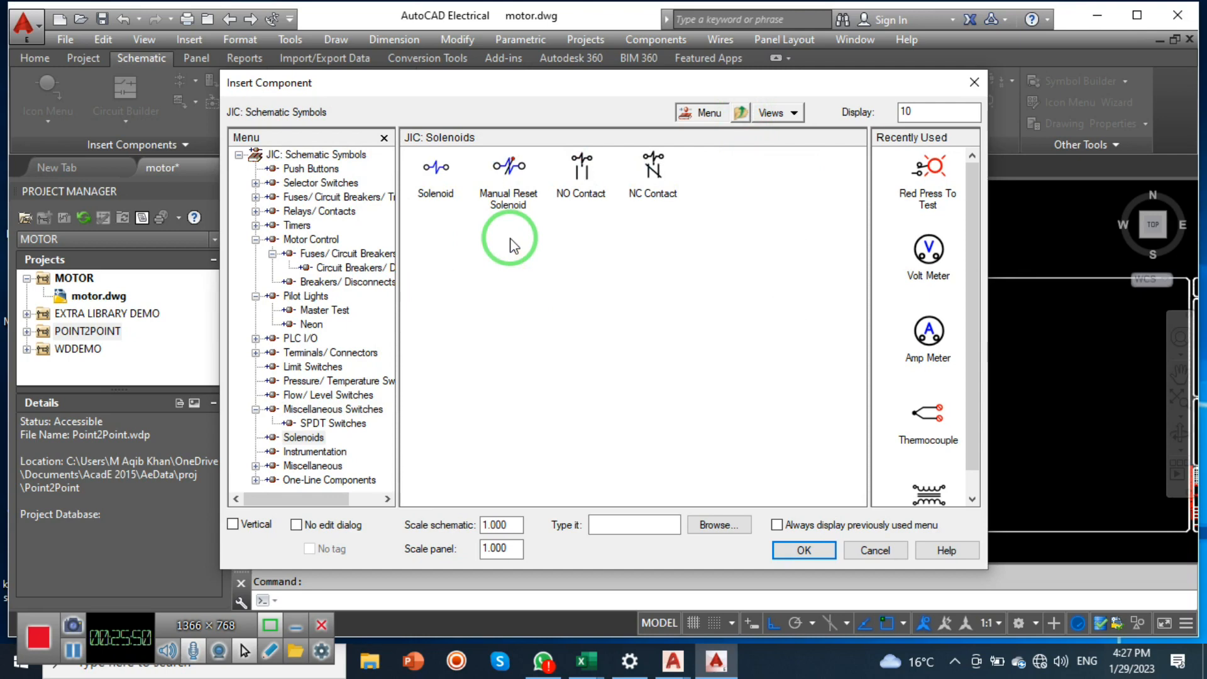
pyautogui.click(742, 113)
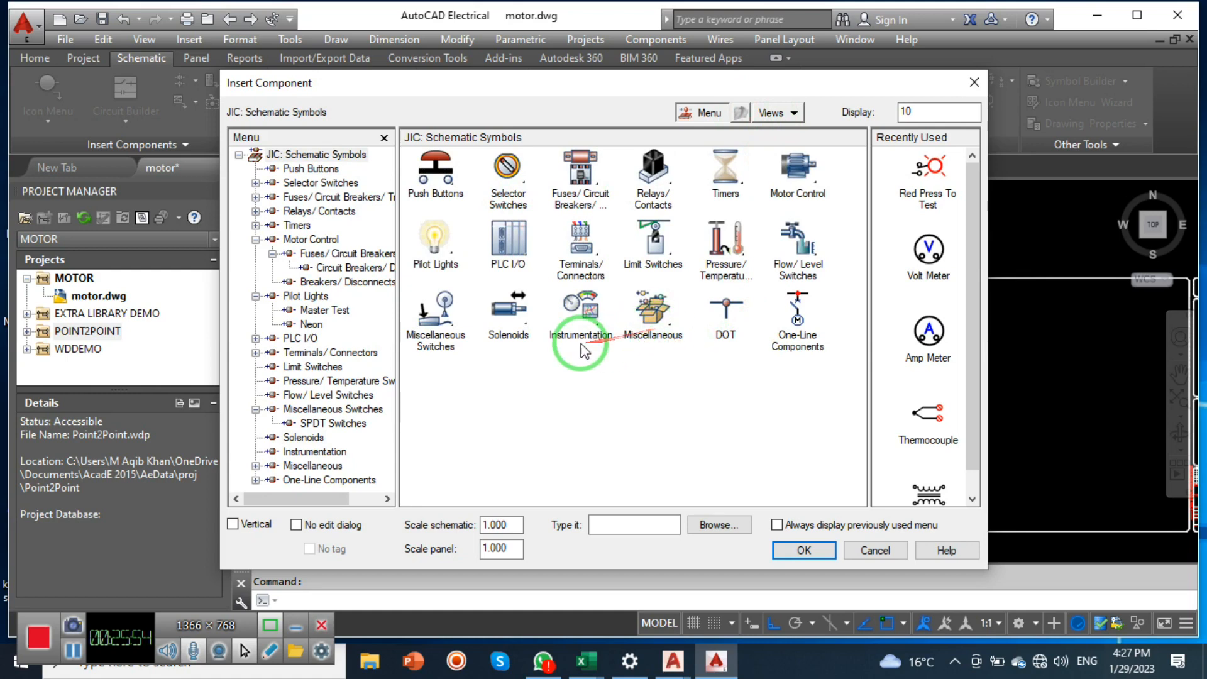
# Step: Review the Instrumentation and Miscellaneous symbols, including the Generic Boxes subcategory, and return to the main schematic symbol list
pyautogui.doubleClick(591, 337)
pyautogui.click(741, 115)
pyautogui.doubleClick(666, 339)
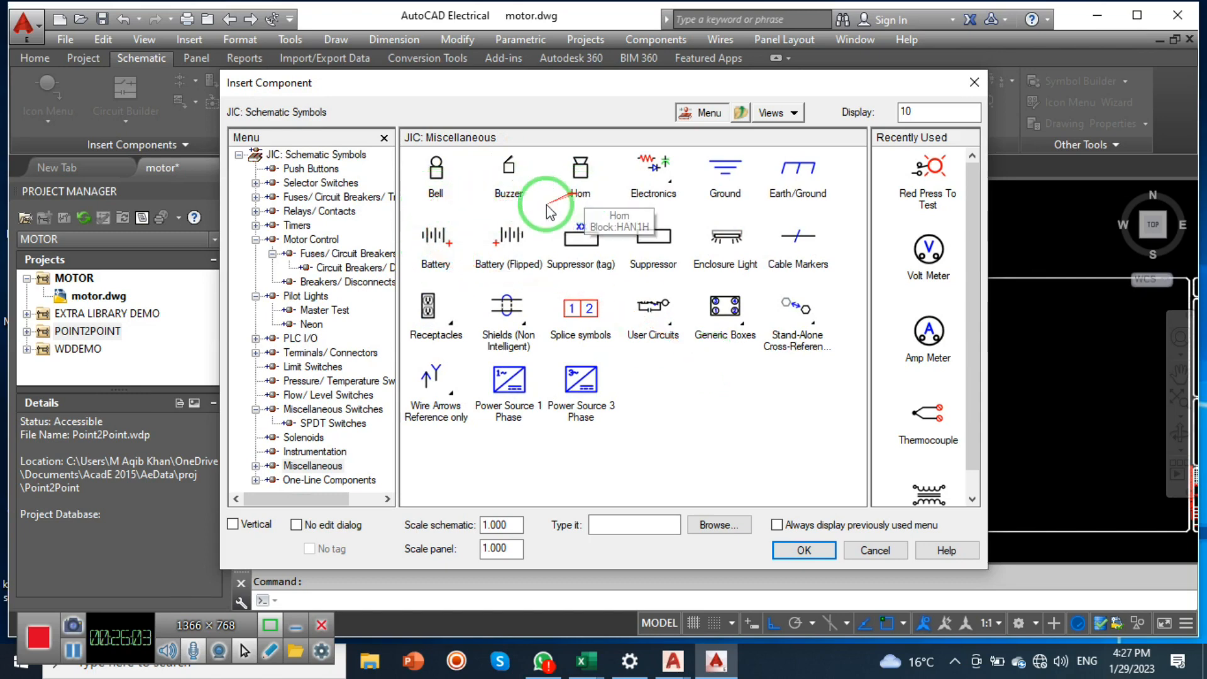
pyautogui.doubleClick(725, 321)
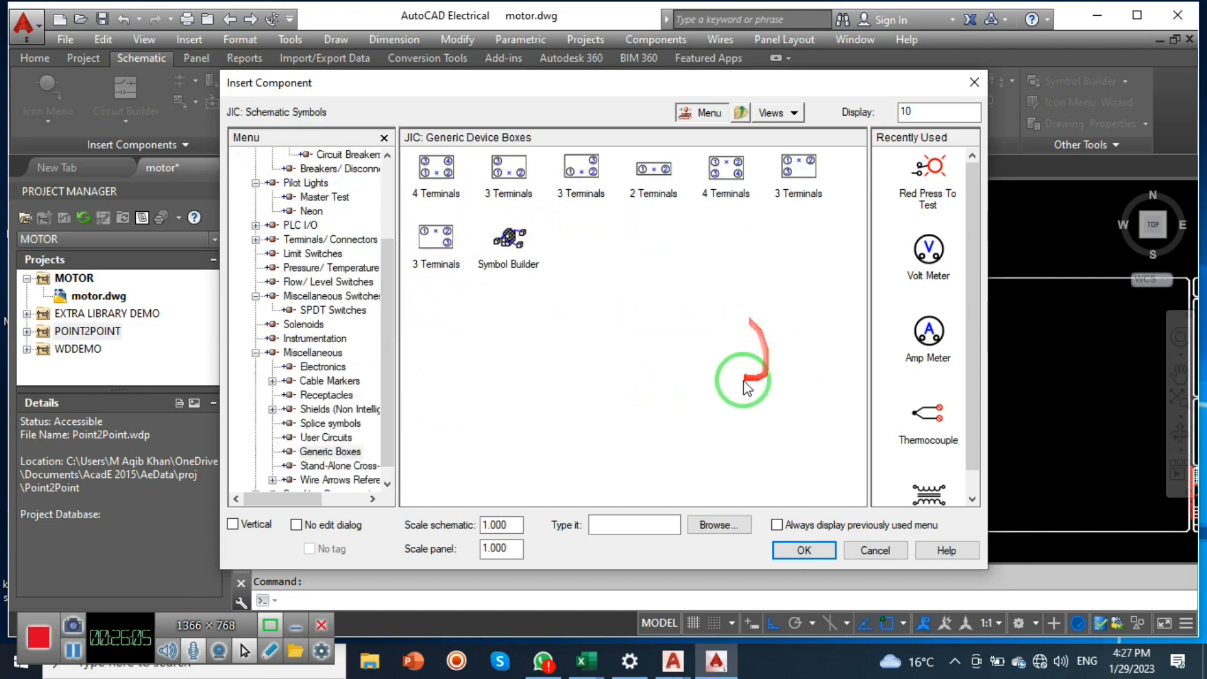
pyautogui.click(741, 114)
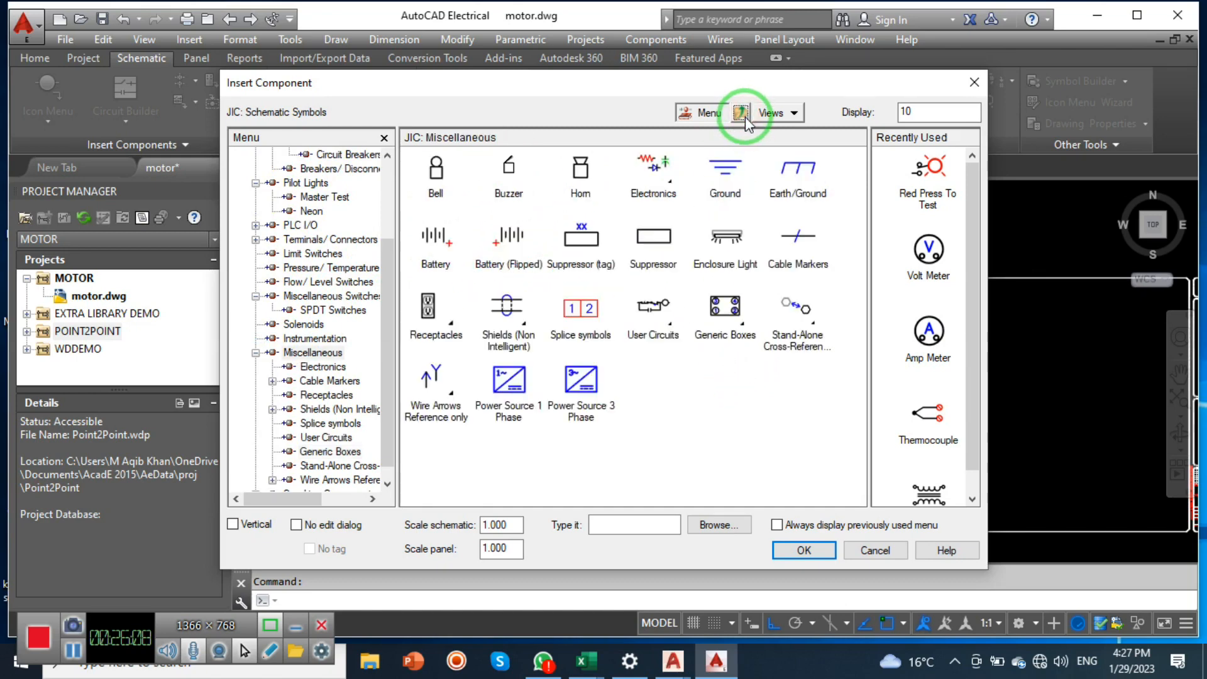
pyautogui.click(741, 113)
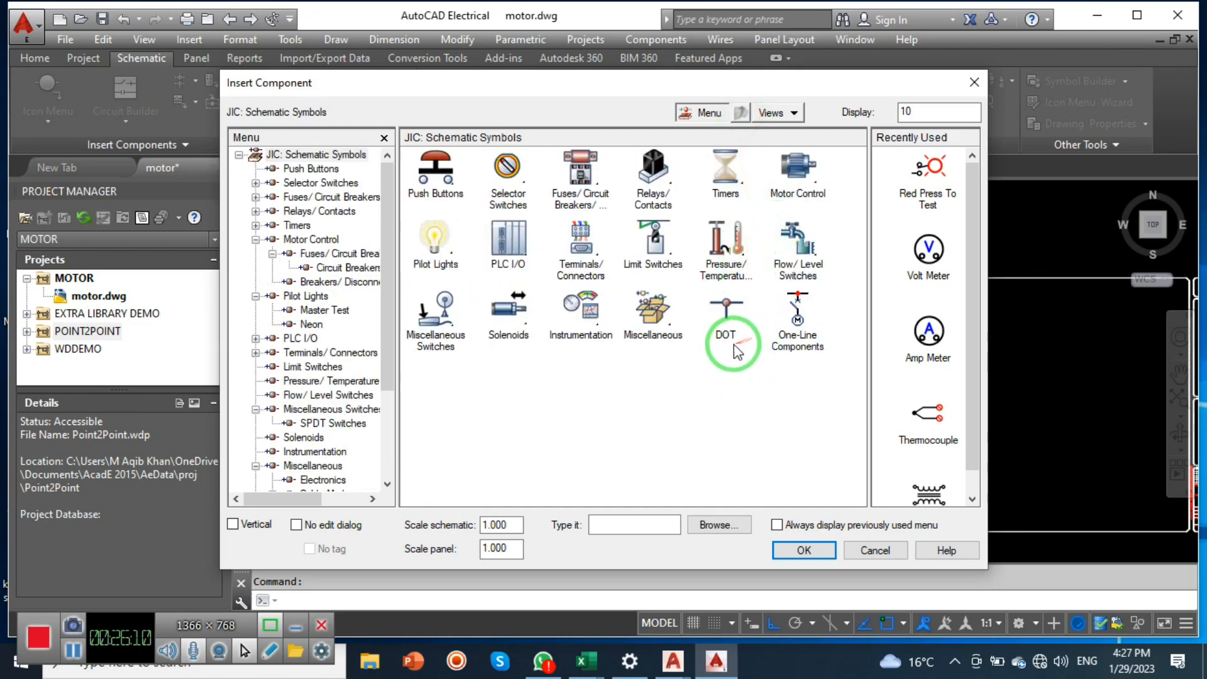
pyautogui.click(728, 335)
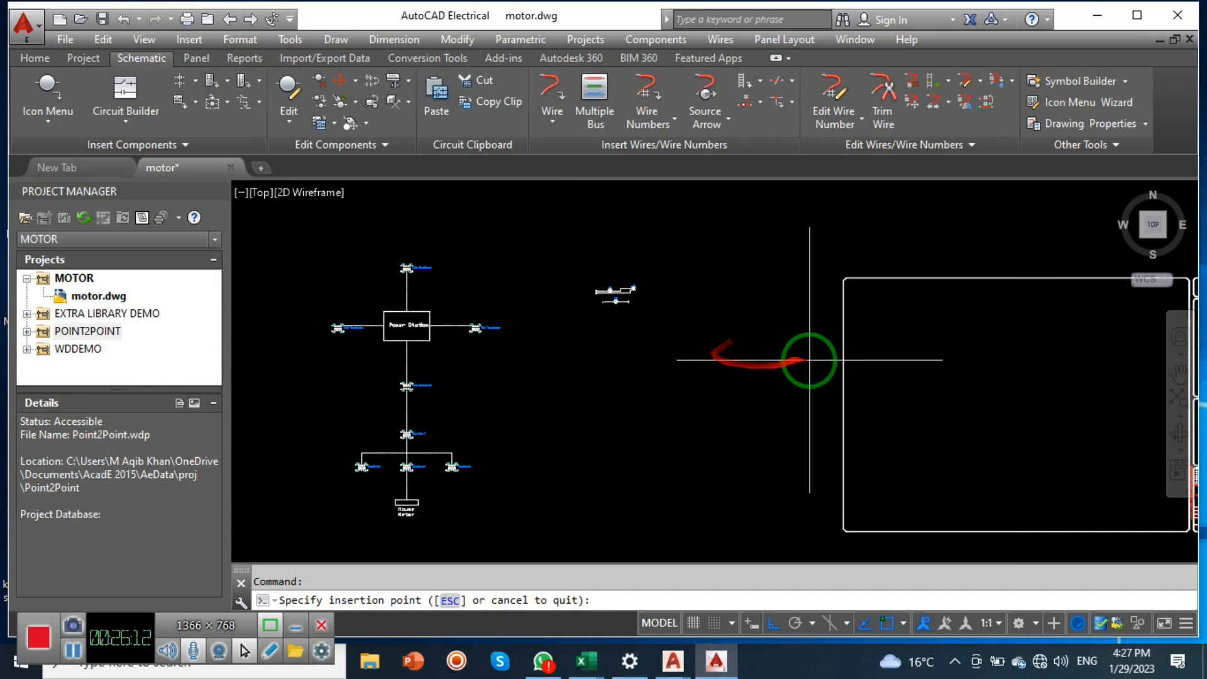
pyautogui.scroll(5, 804, 393)
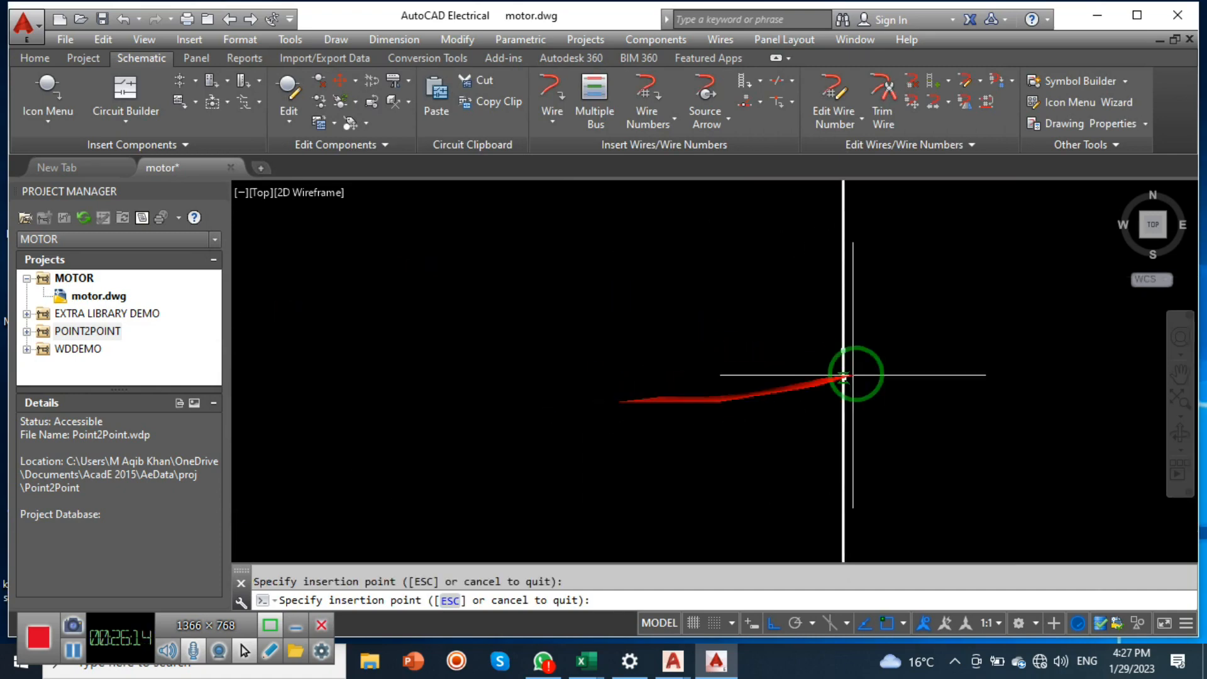
pyautogui.scroll(-6, 811, 403)
pyautogui.scroll(-4, 646, 380)
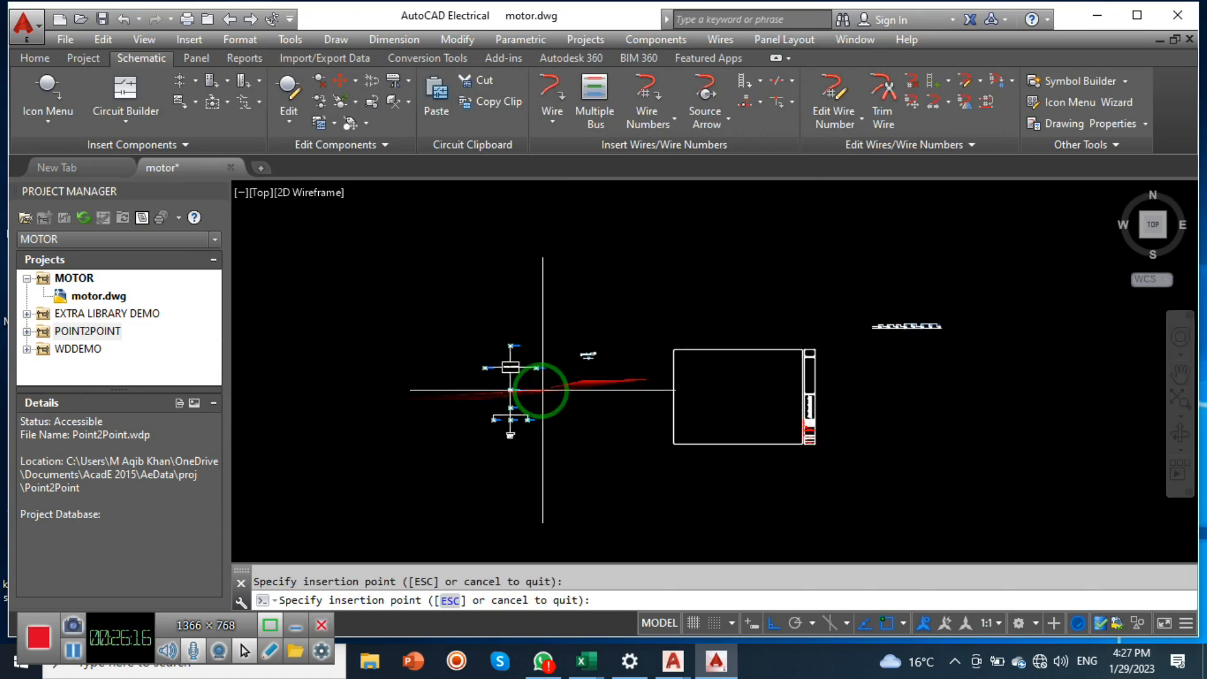
pyautogui.moveTo(538, 392); pyautogui.dragTo(610, 383, button='middle')
pyautogui.moveTo(742, 385); pyautogui.dragTo(688, 359, button='middle')
pyautogui.scroll(8, 824, 352)
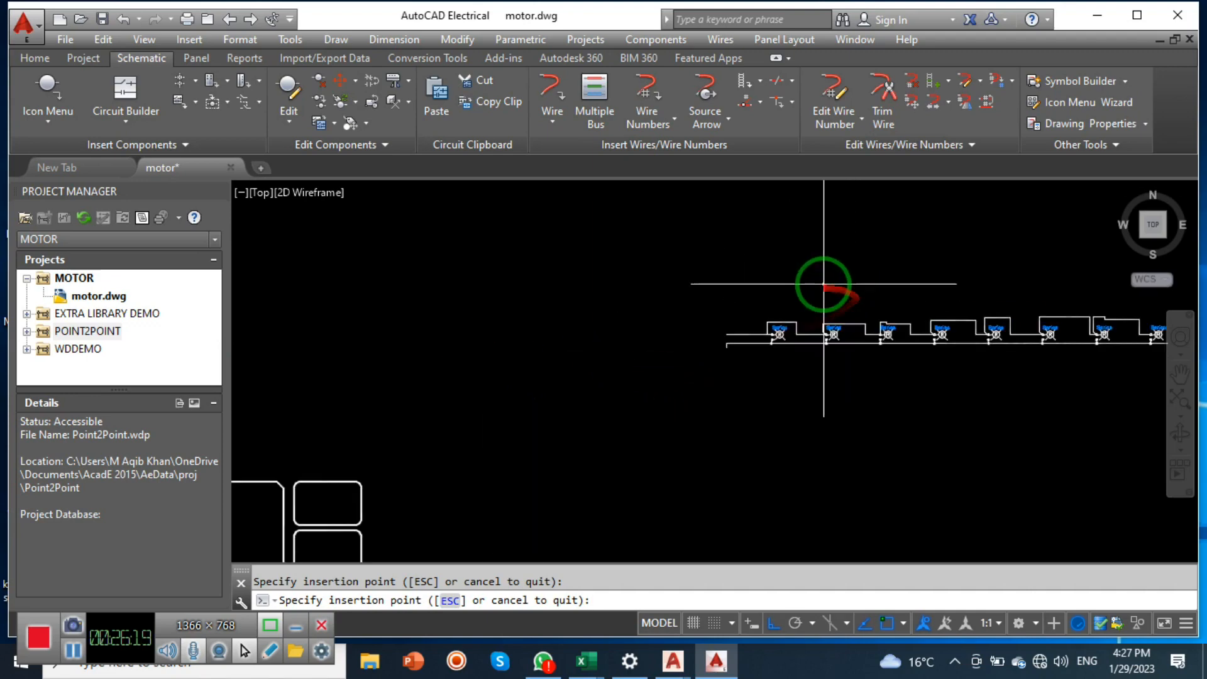
pyautogui.scroll(4, 817, 352)
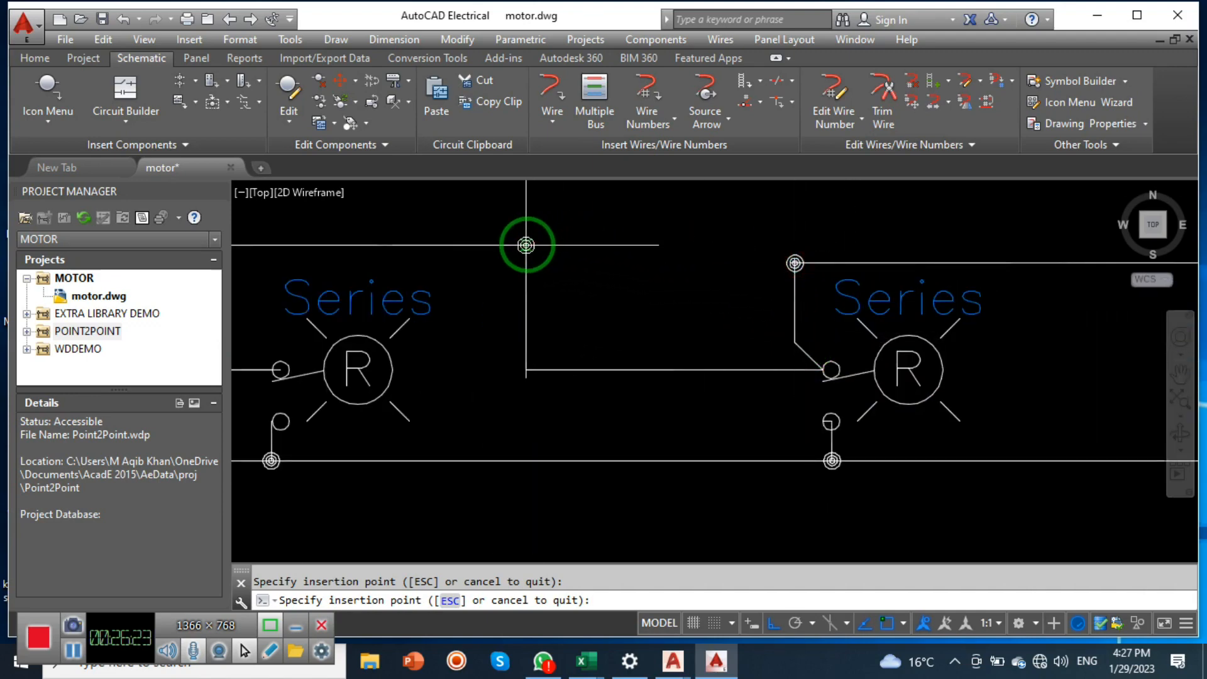
pyautogui.press('Escape')
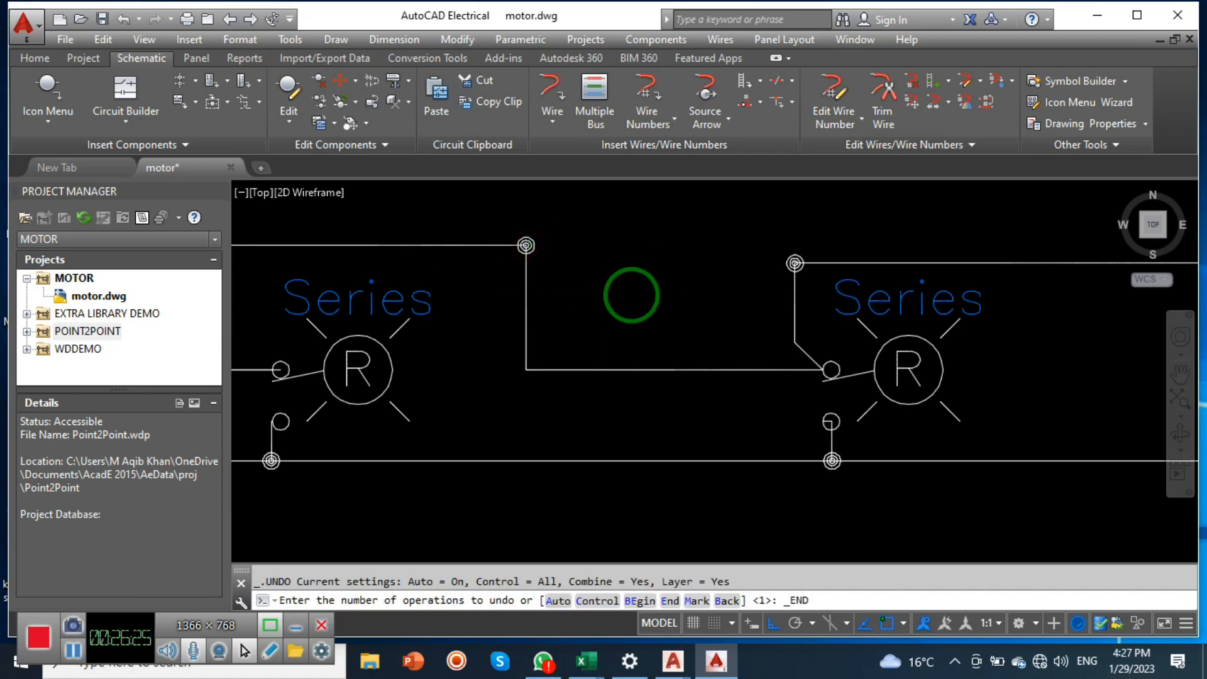
# Step: Start inserting the DOT wire connection symbol from the JIC schematic symbols into the pilot-light circuit
pyautogui.click(67, 95)
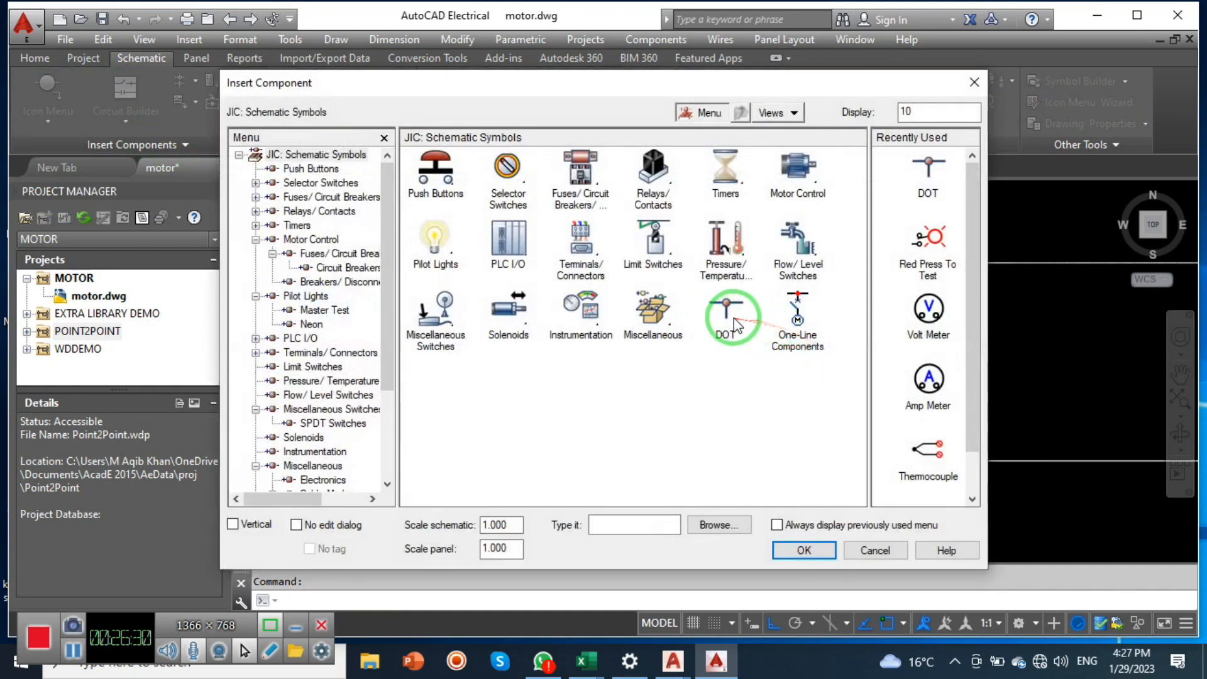
pyautogui.click(727, 308)
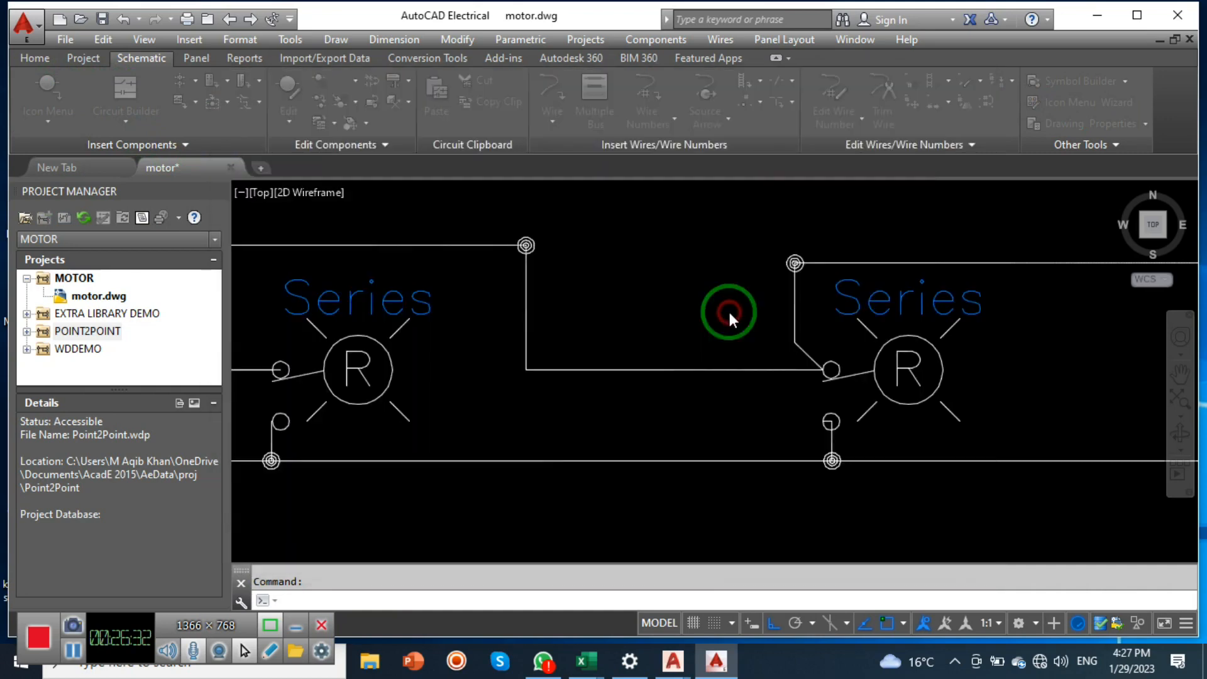